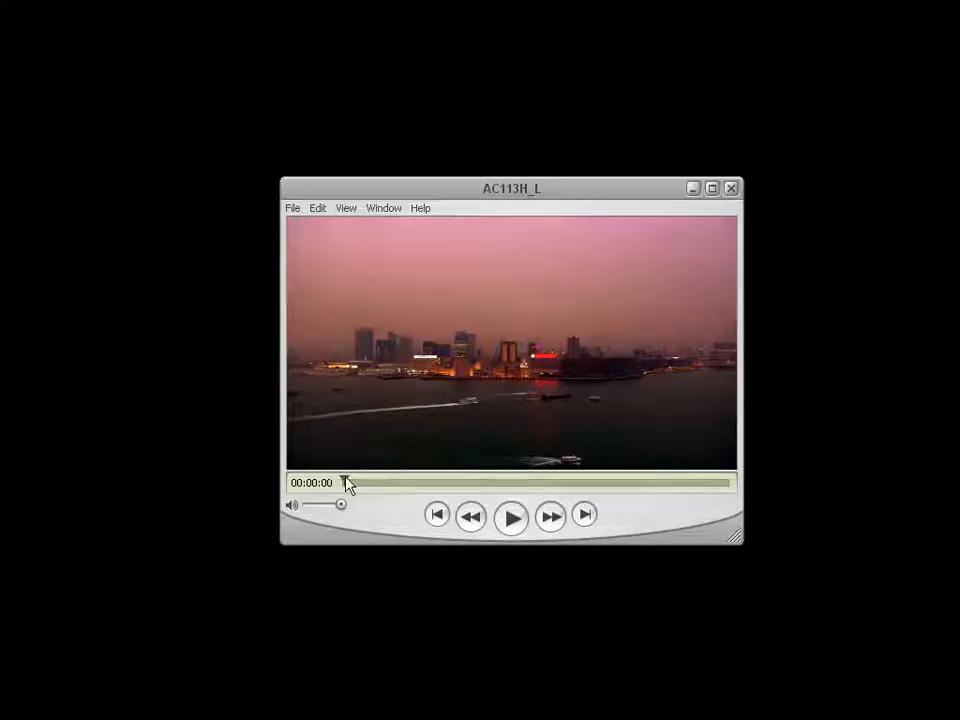
Play the AC113H_L harbour footage to review the boats' movement, and pause it.
{"action": "left_click", "coordinate": [511, 520]}
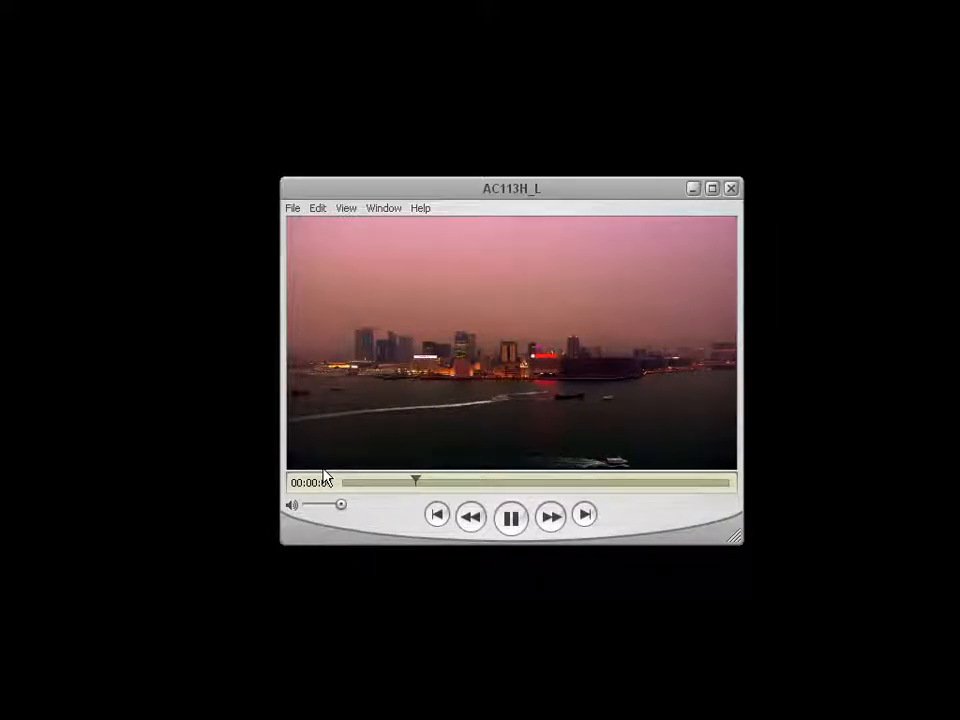
{"action": "left_click", "coordinate": [511, 518]}
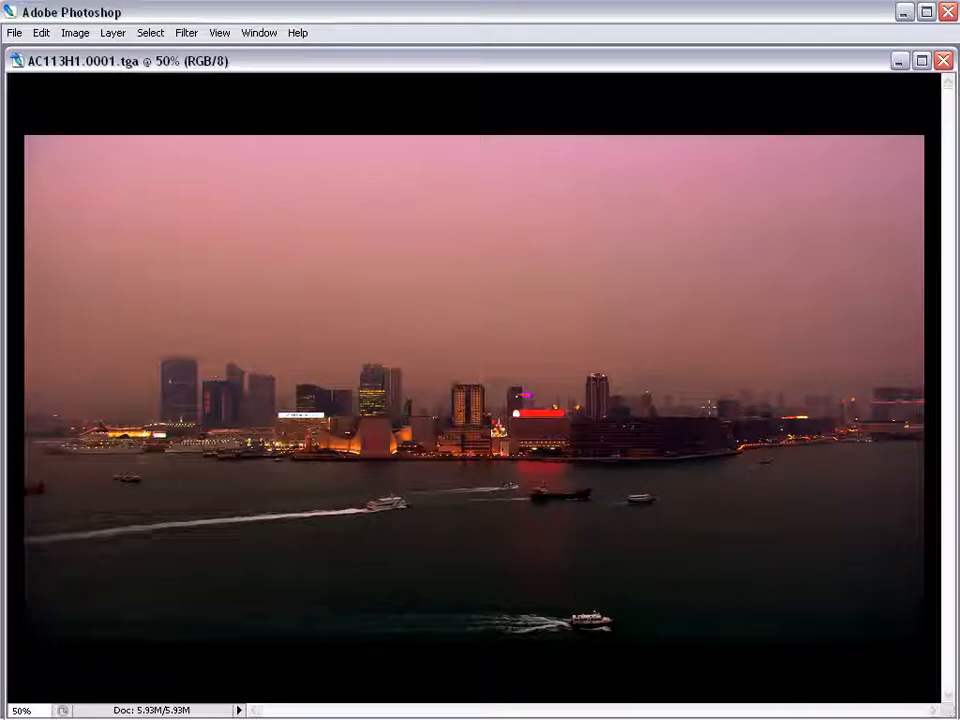
Make the Layers palette taller and narrower so more layers fit beside the AC113H1.0001.tga image.
{"action": "key", "text": "Tab"}
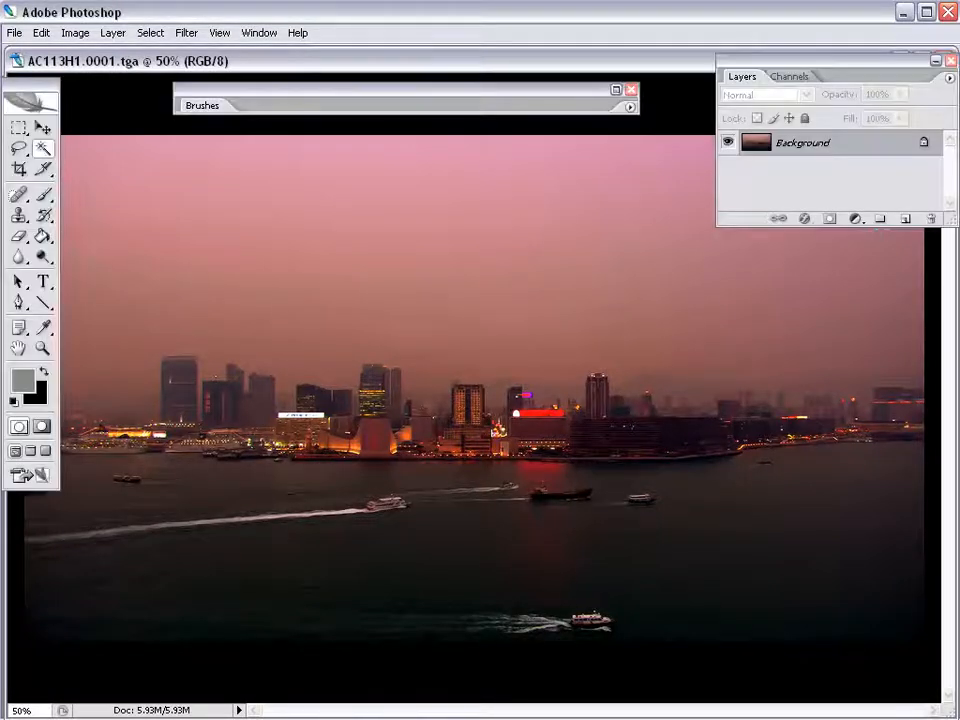
{"action": "left_click_drag", "start_coordinate": [879, 225], "coordinate": [877, 371]}
{"action": "left_click_drag", "start_coordinate": [716, 277], "coordinate": [763, 277]}
Examine the buildings and waterfront along the skyline of AC113H1.0001.tga at 100%, and return the image to 50%.
{"action": "key", "text": "z"}
{"action": "left_click", "coordinate": [435, 422]}
{"action": "left_click_drag", "start_coordinate": [431, 358], "coordinate": [523, 550]}
{"action": "key", "text": "Tab"}
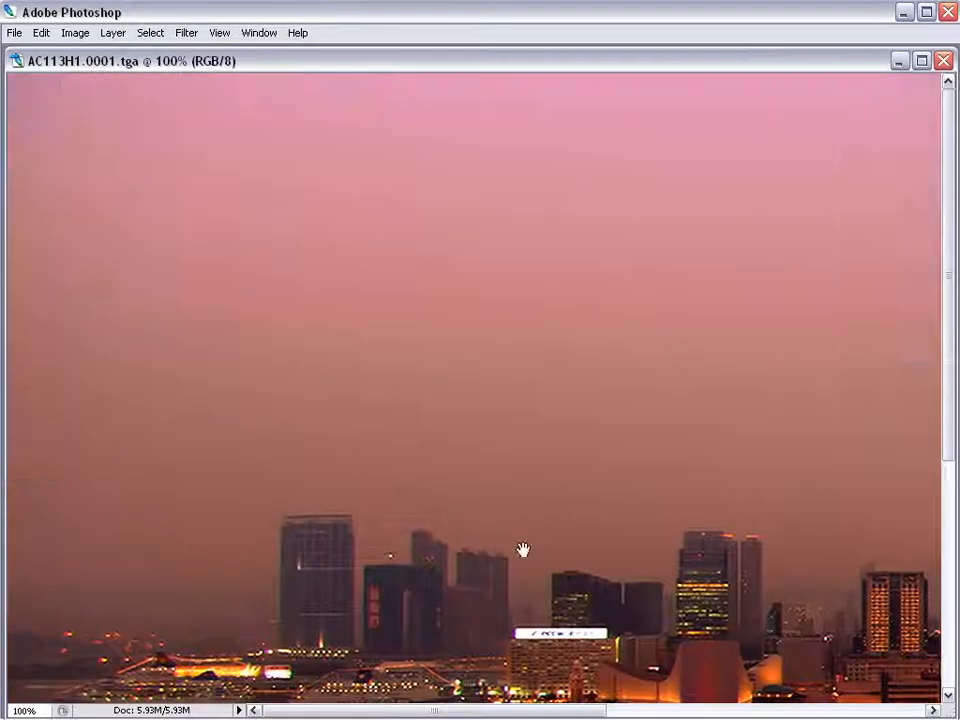
{"action": "left_click_drag", "start_coordinate": [728, 569], "coordinate": [208, 606]}
{"action": "left_click_drag", "start_coordinate": [266, 614], "coordinate": [271, 420]}
{"action": "left_click_drag", "start_coordinate": [298, 497], "coordinate": [959, 340]}
{"action": "left_click", "coordinate": [508, 386], "text": "alt"}
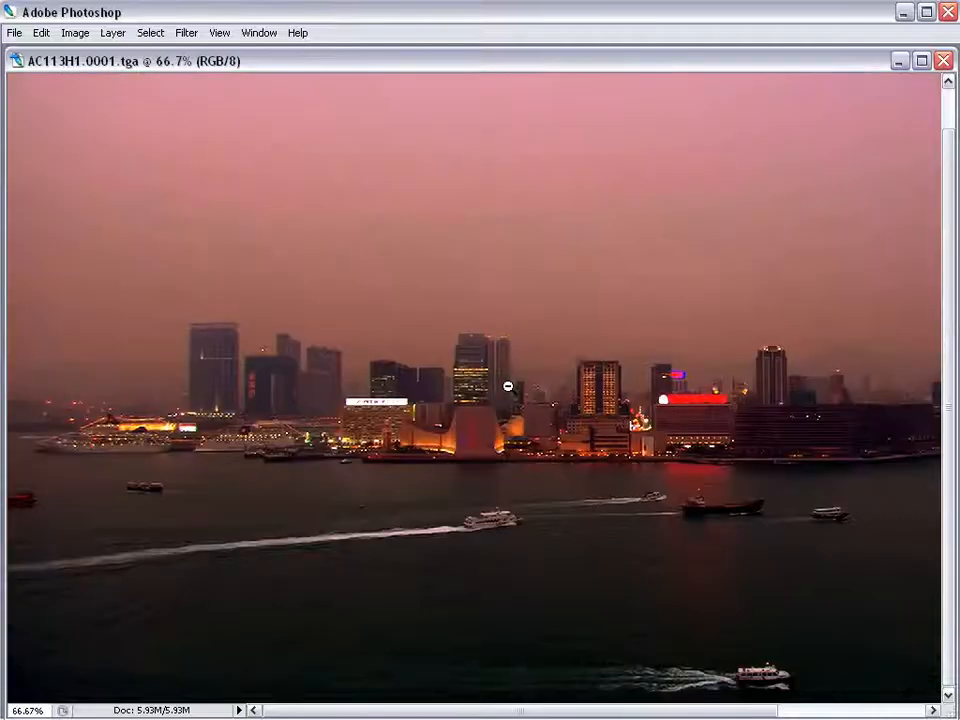
{"action": "left_click", "coordinate": [508, 386], "text": "alt"}
{"action": "key", "text": "Tab"}
Bring up AC130H.0001.tga at 50% and widen its window to show the whole tower skyline.
{"action": "key", "text": "m"}
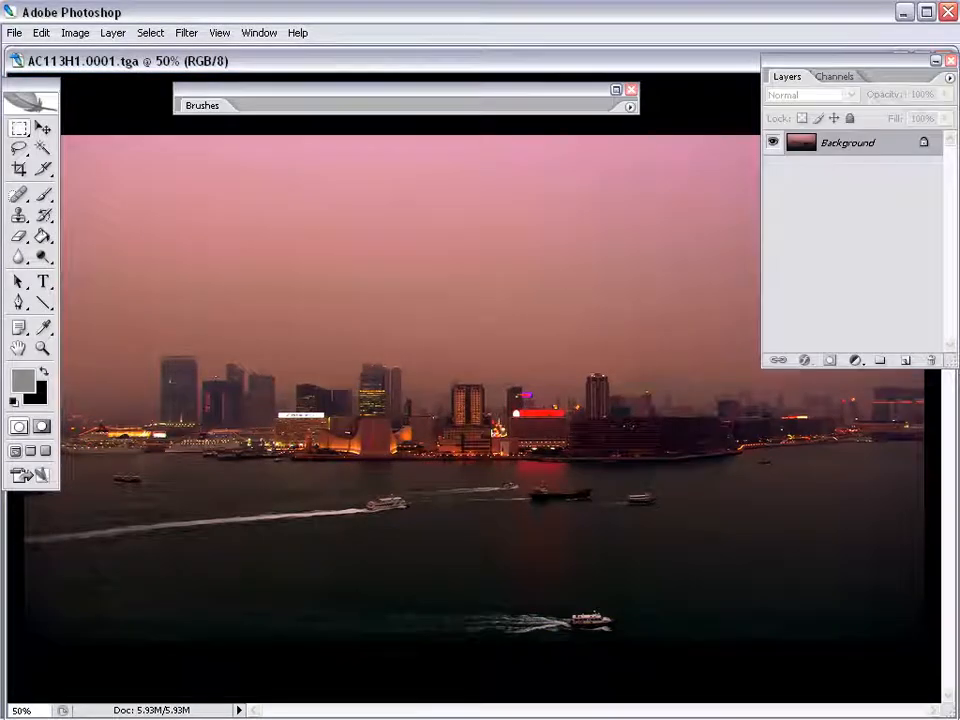
{"action": "key", "text": "ctrl+Tab"}
{"action": "left_click_drag", "start_coordinate": [416, 176], "coordinate": [324, 176]}
{"action": "key", "text": "ctrl+alt+plus"}
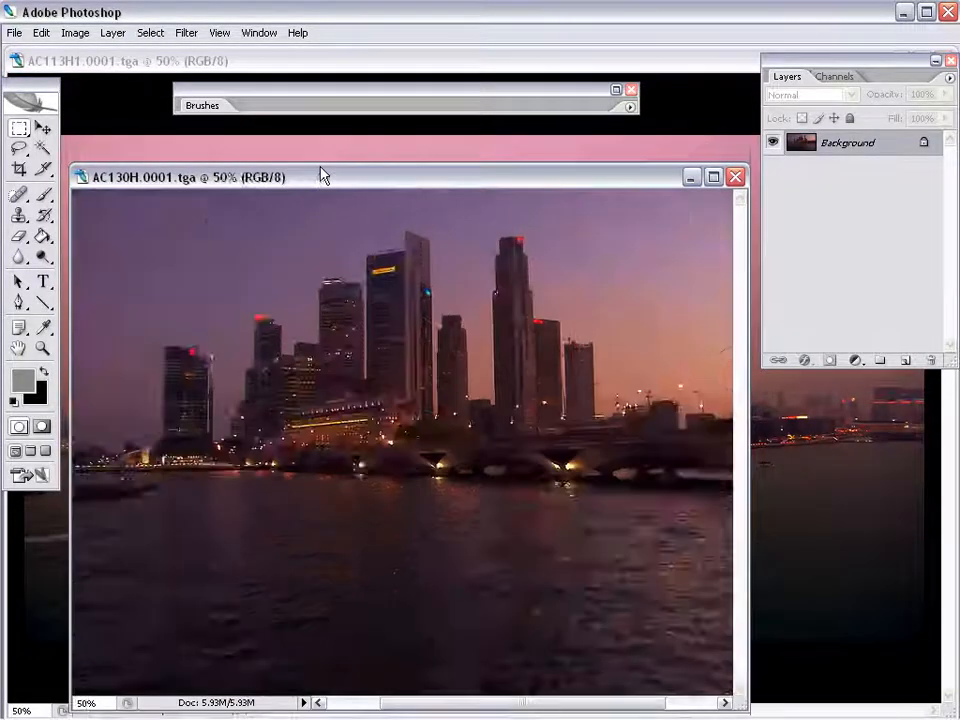
{"action": "key", "text": "ctrl+alt+plus"}
{"action": "left_click_drag", "start_coordinate": [441, 373], "coordinate": [461, 416]}
{"action": "left_click_drag", "start_coordinate": [750, 501], "coordinate": [845, 497]}
{"action": "left_click_drag", "start_coordinate": [631, 508], "coordinate": [695, 508]}
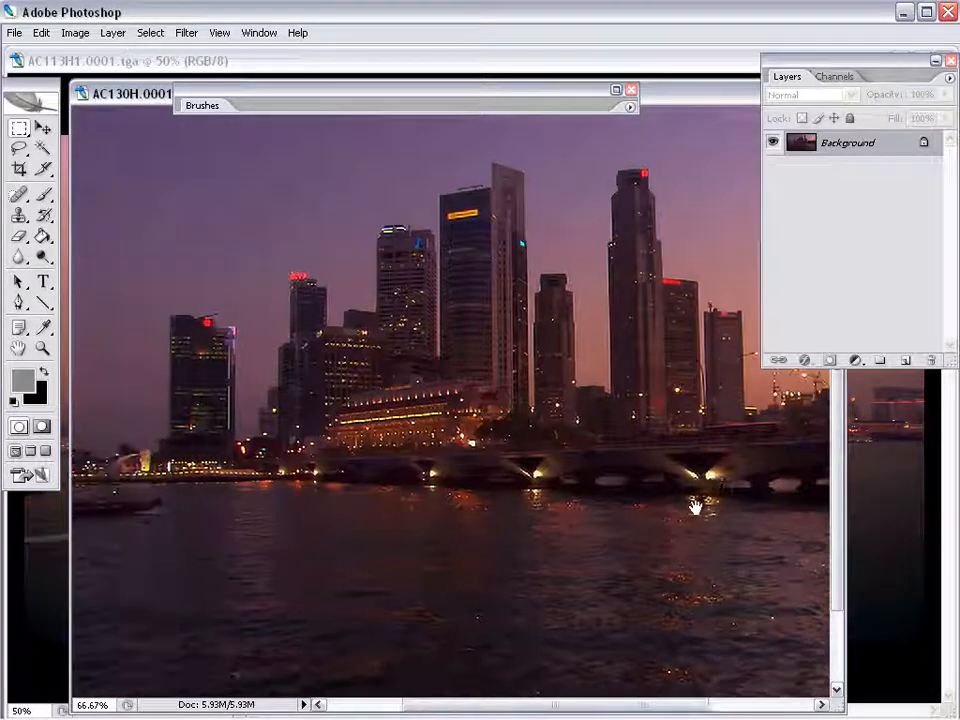
{"action": "left_click_drag", "start_coordinate": [664, 95], "coordinate": [664, 146]}
{"action": "key", "text": "ctrl+alt+minus"}
{"action": "left_click_drag", "start_coordinate": [530, 152], "coordinate": [518, 172]}
{"action": "left_click_drag", "start_coordinate": [733, 545], "coordinate": [895, 545]}
{"action": "key", "text": "Tab"}
Copy a rectangular area around the towers in AC130H.0001.tga, close that image and paste the area into AC113H1.0001.tga.
{"action": "left_click_drag", "start_coordinate": [771, 482], "coordinate": [182, 199]}
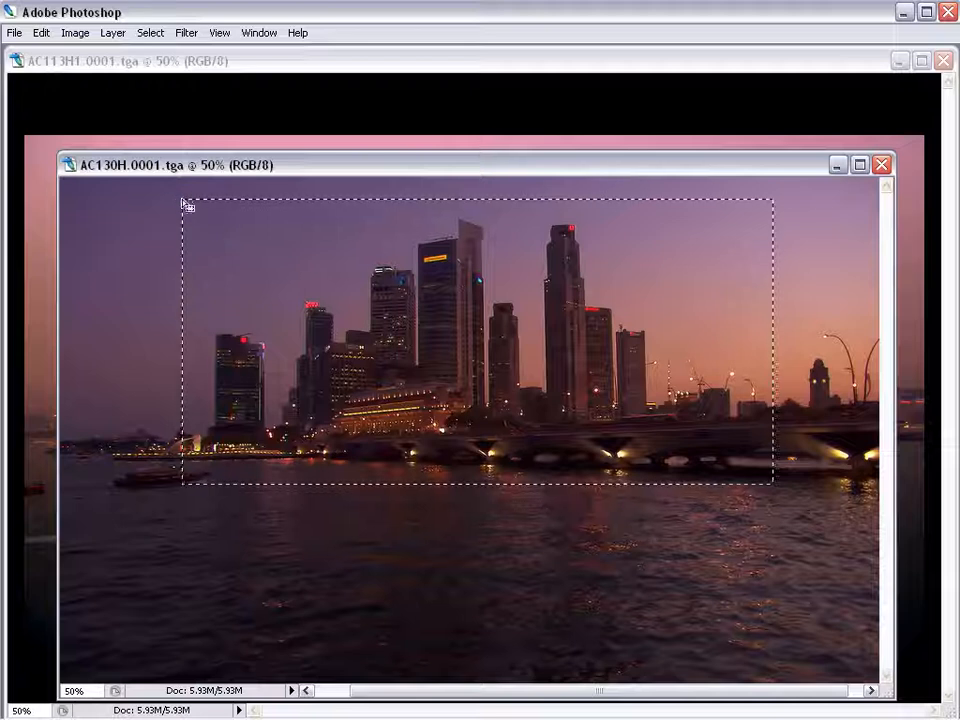
{"action": "key", "text": "Tab"}
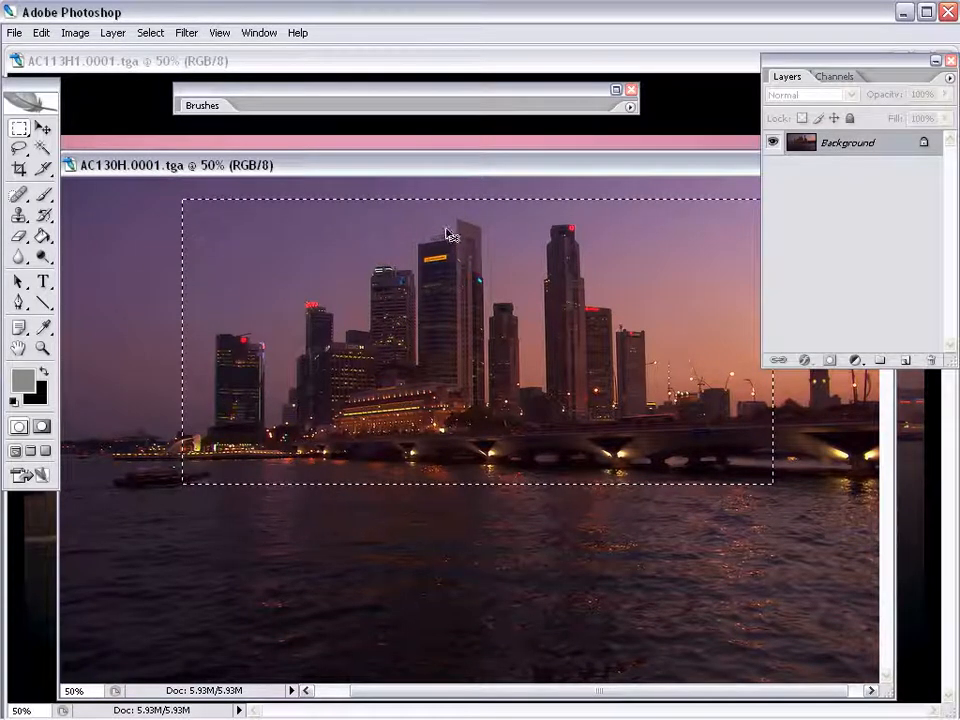
{"action": "key", "text": "ctrl+w"}
{"action": "key", "text": "ctrl+v"}
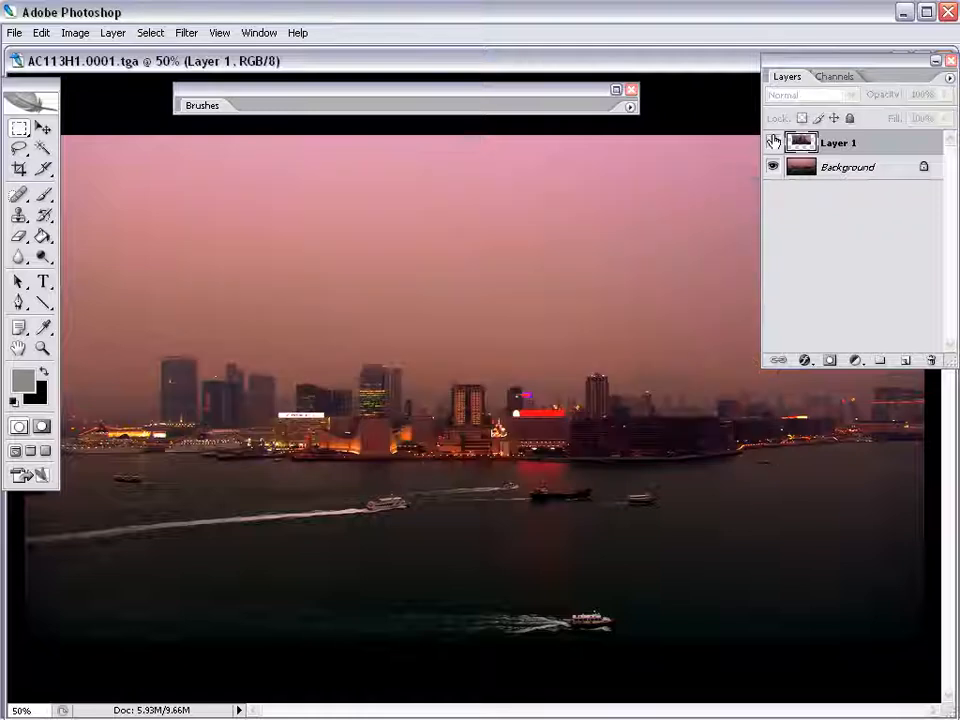
Select the sky around the pasted towers with the Magic Wand, including the gaps between buildings, and grow the selection.
{"action": "key", "text": "w"}
{"action": "left_click", "coordinate": [257, 229]}
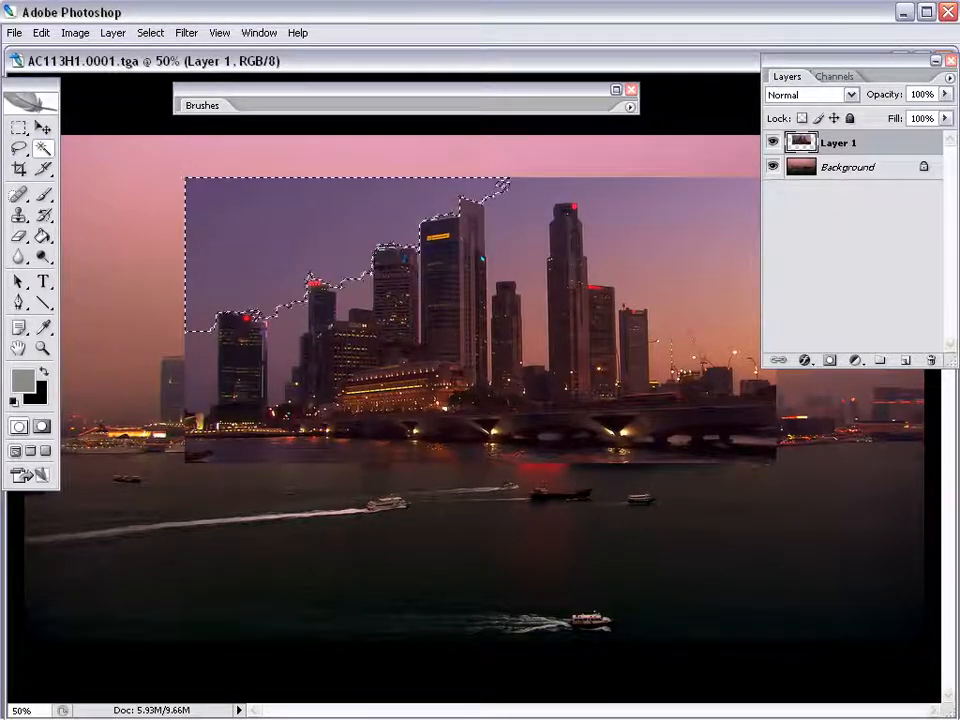
{"action": "left_click", "coordinate": [668, 216], "text": "shift"}
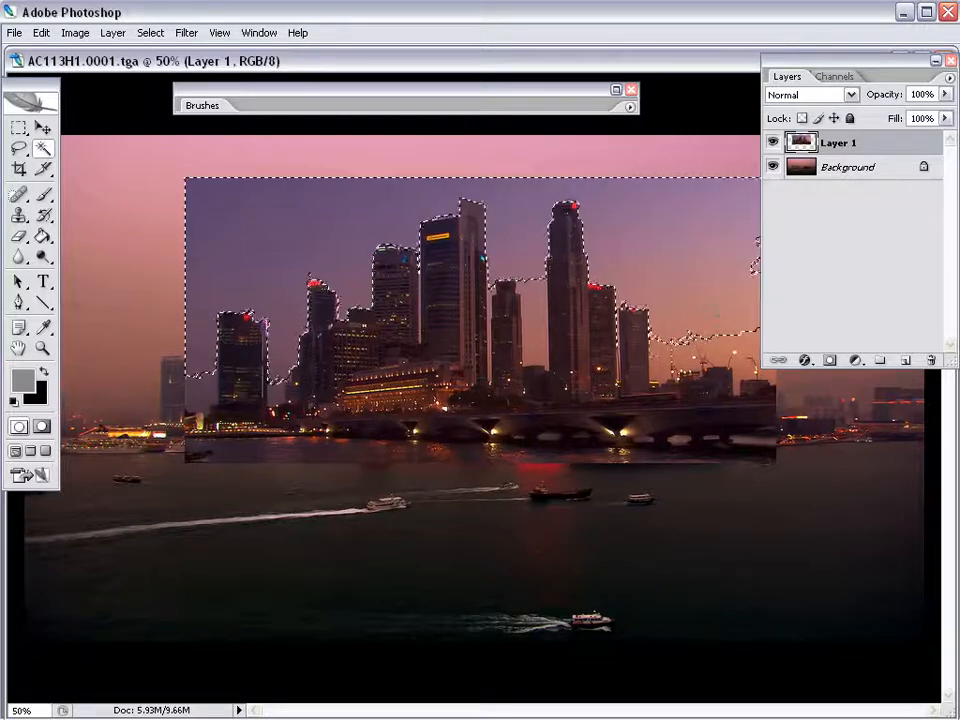
{"action": "key", "text": "Tab"}
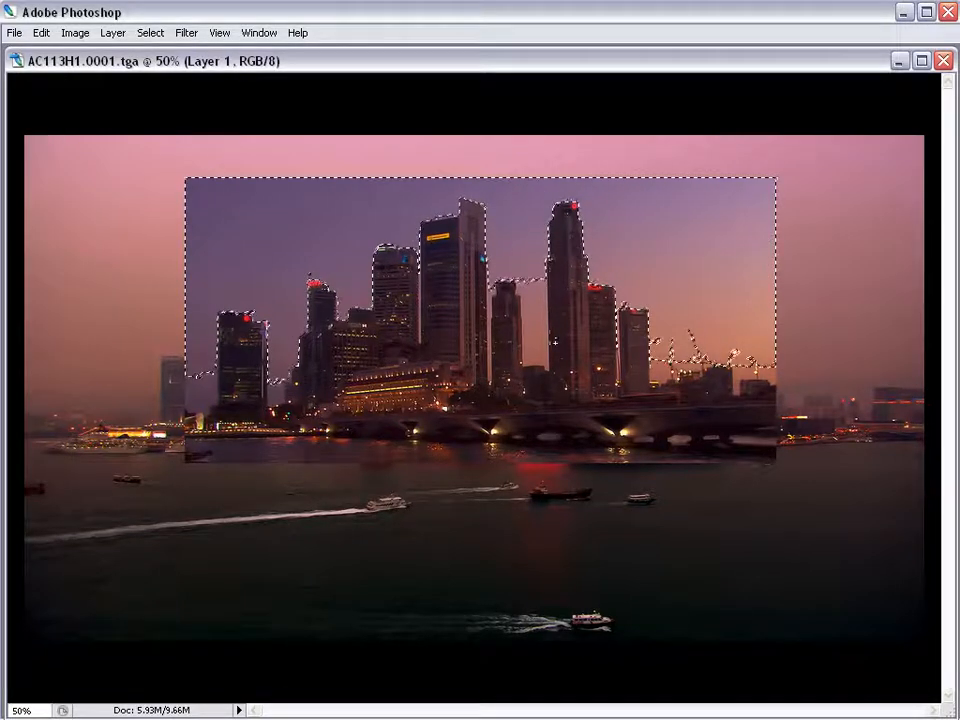
{"action": "left_click", "coordinate": [540, 341], "text": "shift"}
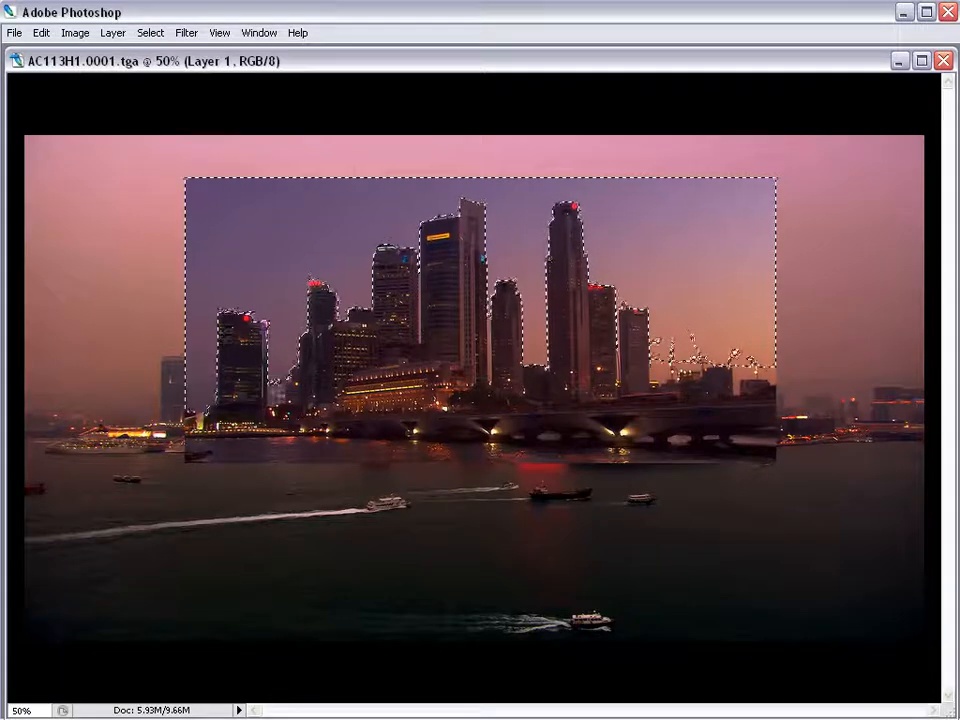
{"action": "left_click", "coordinate": [150, 33]}
{"action": "left_click", "coordinate": [165, 262]}
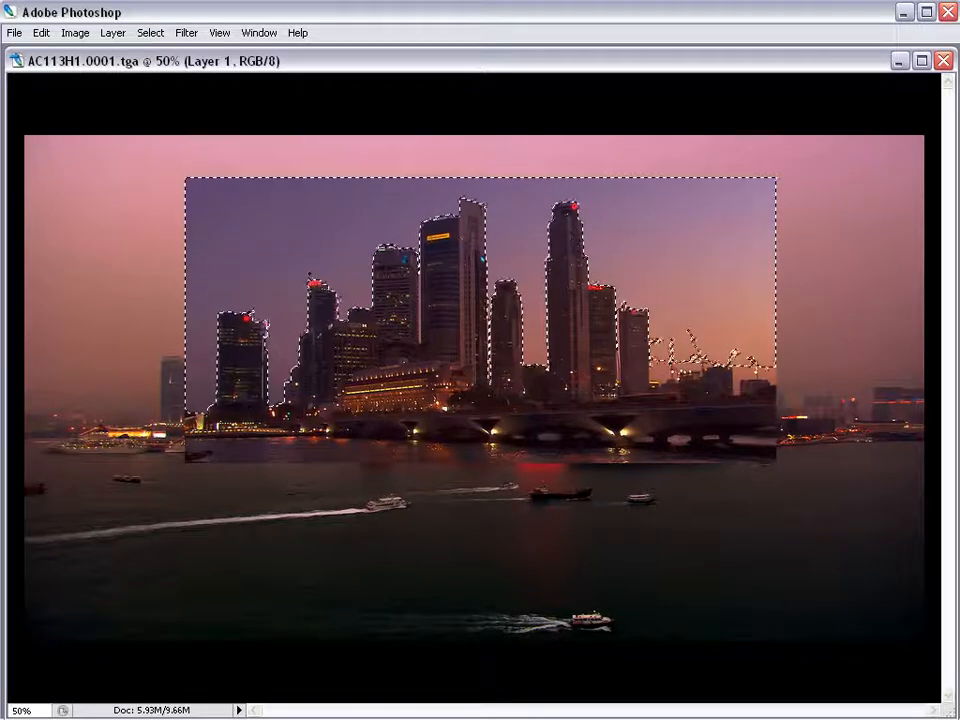
Try extending the sky selection further to similar colours.
{"action": "left_click", "coordinate": [150, 32]}
{"action": "left_click", "coordinate": [175, 248]}
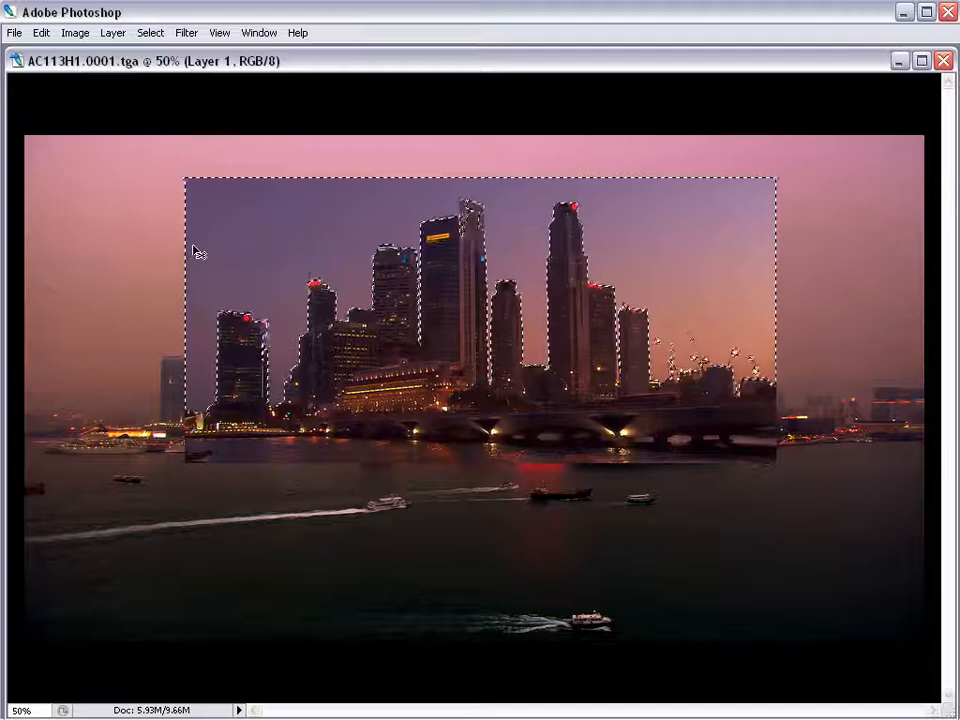
{"action": "key", "text": "Tab"}
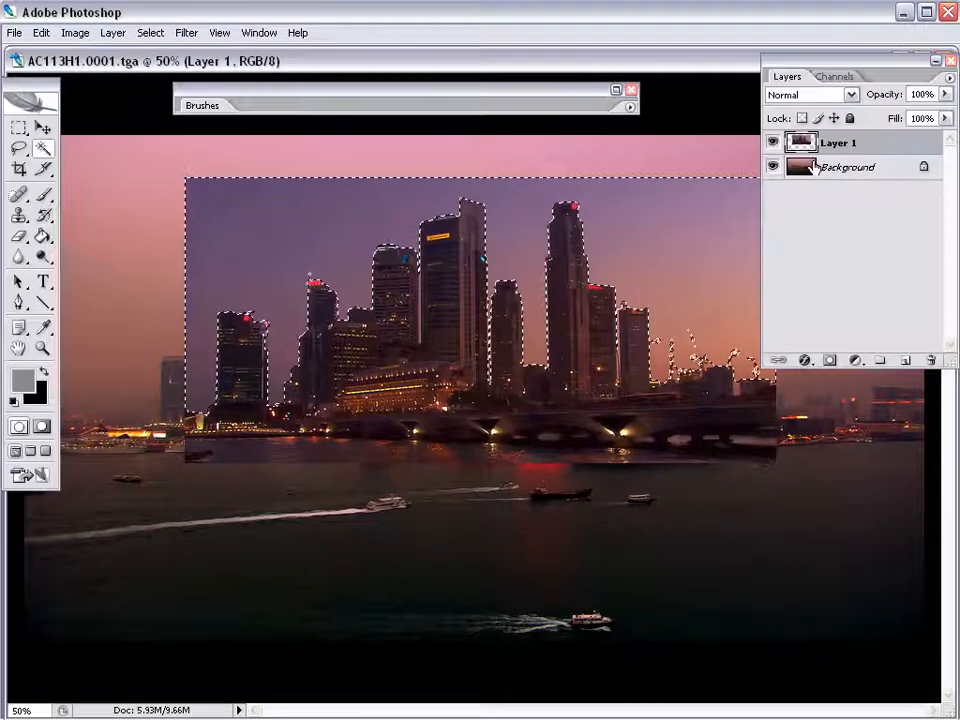
Mask Layer 1 with the sky selection, invert the mask to reveal the towers, and compare the image with the layer hidden and shown.
{"action": "left_click", "coordinate": [829, 359]}
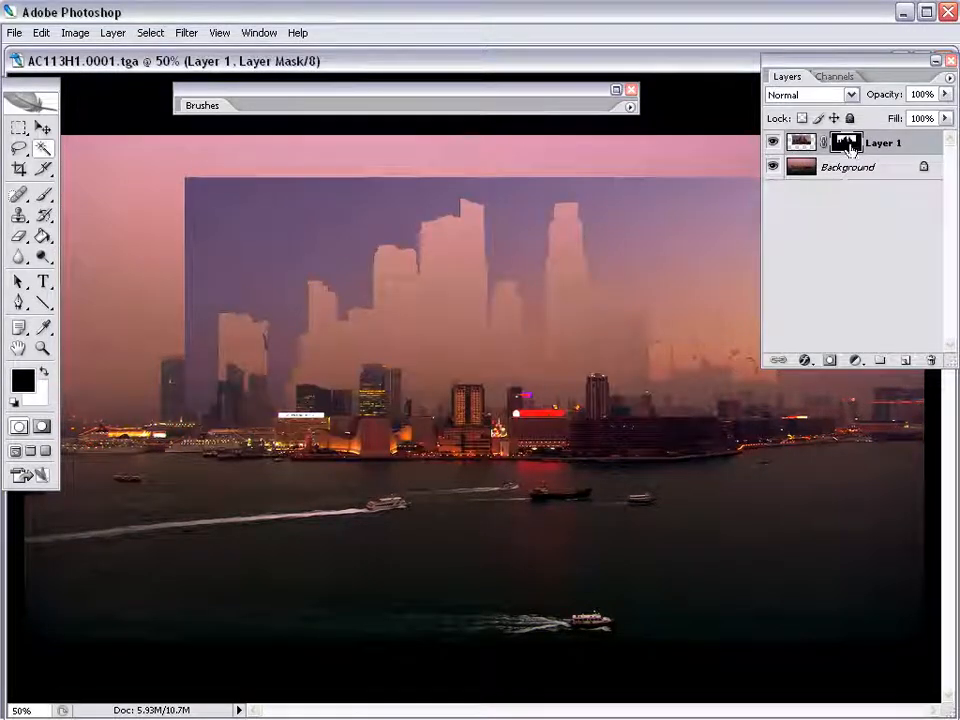
{"action": "key", "text": "ctrl+i"}
{"action": "left_click", "coordinate": [801, 142]}
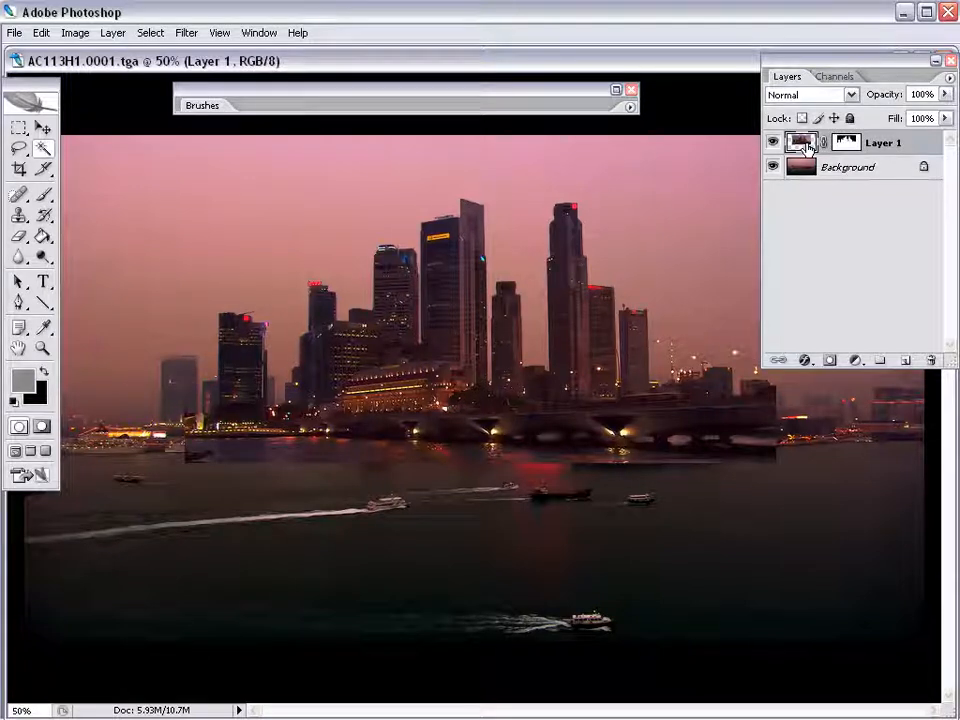
{"action": "left_click", "coordinate": [773, 142]}
{"action": "left_click", "coordinate": [773, 142]}
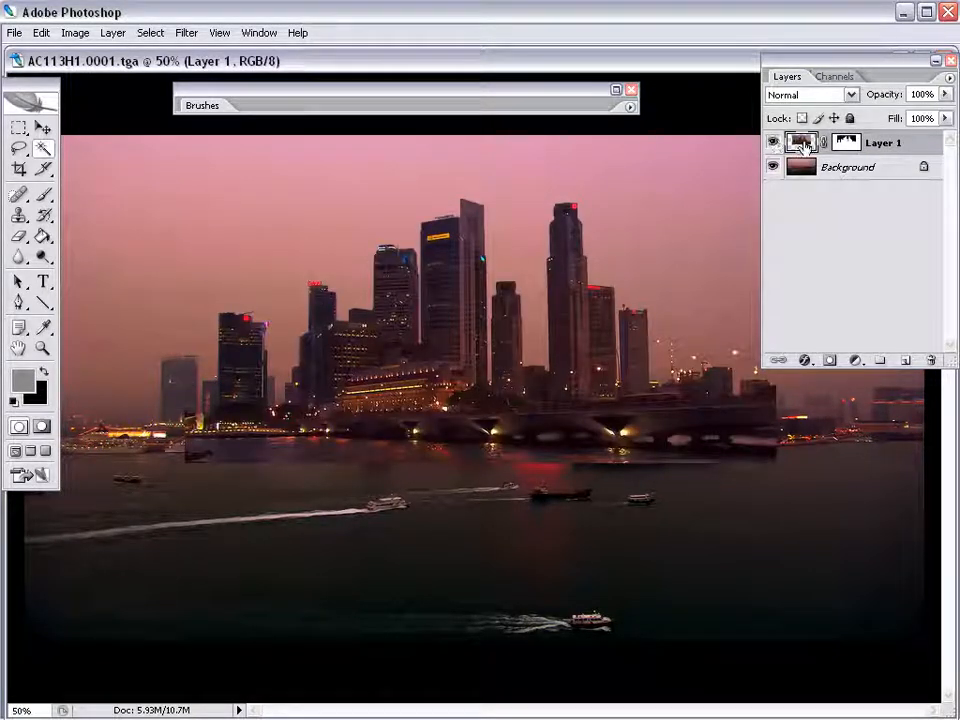
Transform Layer 1, pulling the upper right corner of the towers image slightly outward to adjust its perspective.
{"action": "key", "text": "ctrl+t"}
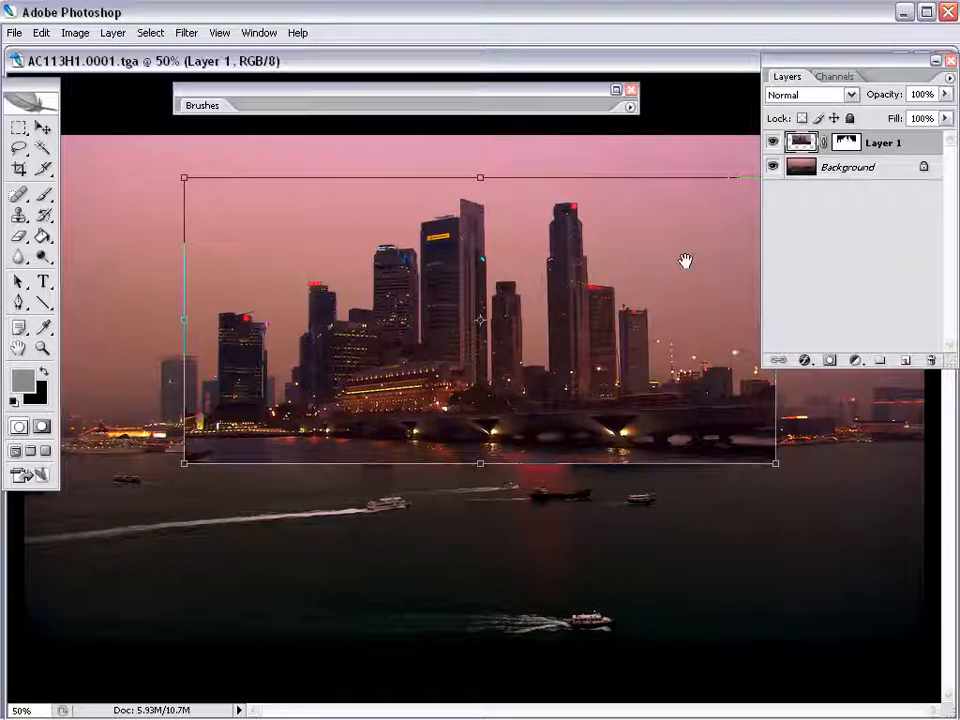
{"action": "key", "text": "Tab"}
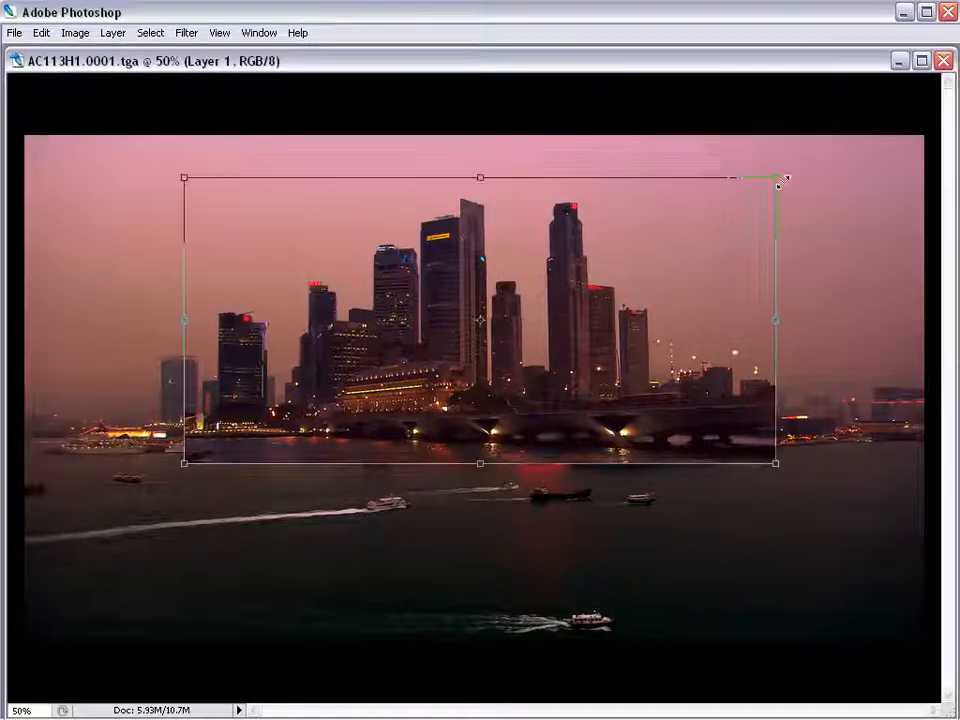
{"action": "right_click", "coordinate": [760, 210]}
{"action": "left_click", "coordinate": [801, 285]}
{"action": "left_click_drag", "start_coordinate": [776, 180], "coordinate": [788, 181]}
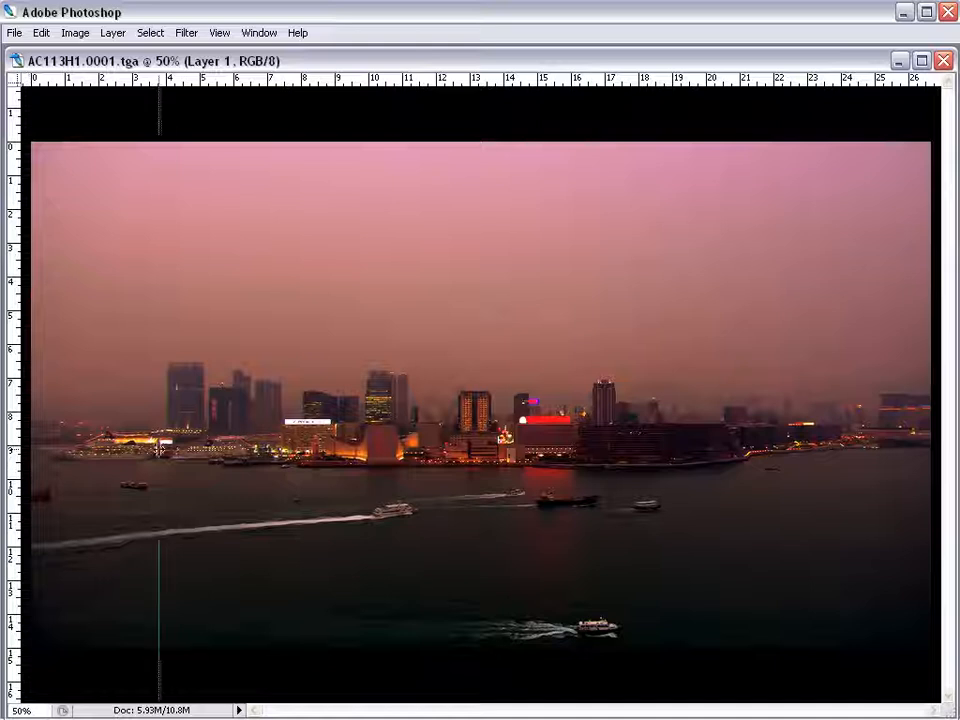
Check the vertical edges of the harbour background's buildings against a vertical guide.
{"action": "left_click_drag", "start_coordinate": [159, 449], "coordinate": [806, 459]}
{"action": "left_click", "coordinate": [180, 398], "text": "ctrl"}
{"action": "key", "text": "space"}
{"action": "left_click_drag", "start_coordinate": [800, 459], "coordinate": [307, 475]}
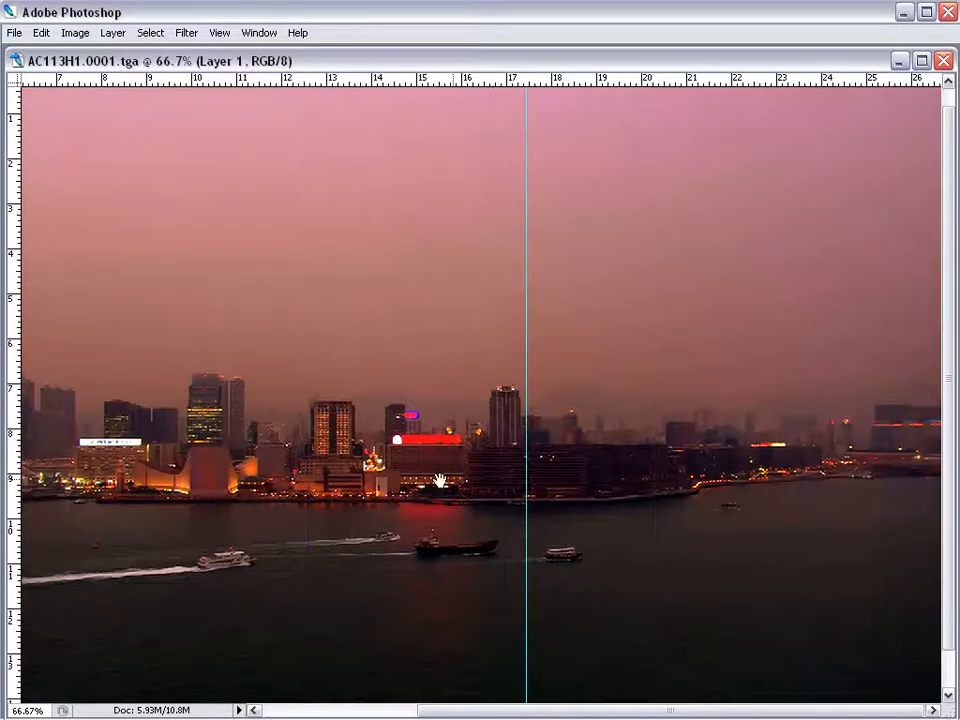
{"action": "left_click_drag", "start_coordinate": [526, 469], "coordinate": [270, 412]}
Show Layer 1, check the towers' vertical edges against the guide, and hide the guides.
{"action": "key", "text": "Tab"}
{"action": "left_click", "coordinate": [773, 142]}
{"action": "key", "text": "space"}
{"action": "left_click_drag", "start_coordinate": [554, 388], "coordinate": [706, 400]}
{"action": "left_click_drag", "start_coordinate": [246, 428], "coordinate": [591, 361]}
{"action": "key", "text": "ctrl+semicolon"}
Make Layer 1's mask active for painting with the Brush in the default foreground and background colours.
{"action": "left_click", "coordinate": [409, 397], "text": "alt"}
{"action": "left_click", "coordinate": [843, 145]}
{"action": "key", "text": "b"}
{"action": "key", "text": "d"}
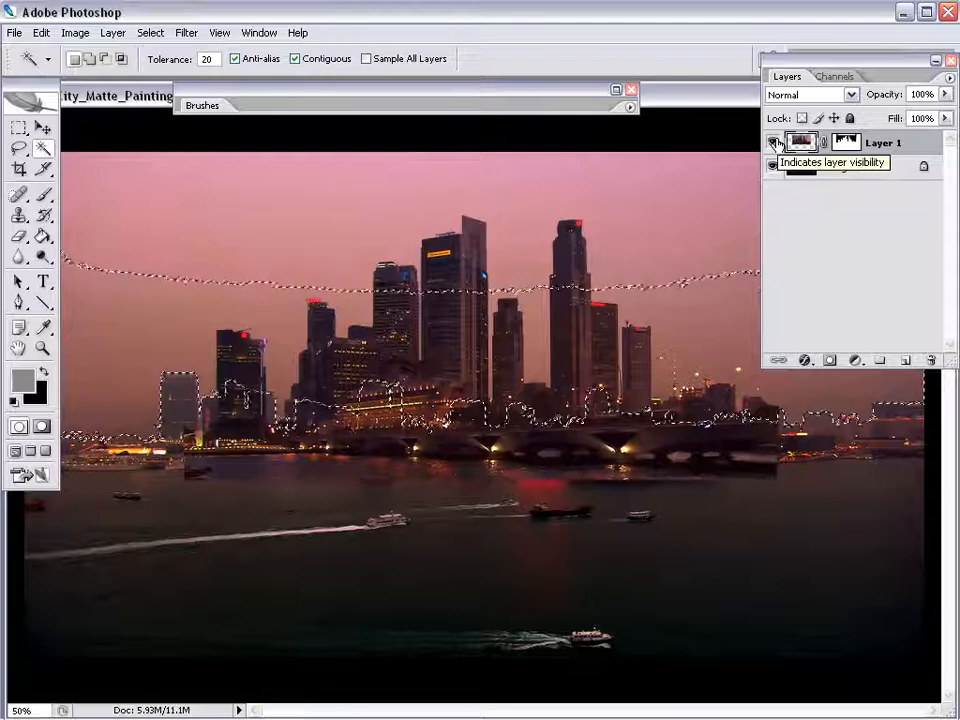
Create a layer group masked by the background's sky selection and move Layer 1 into it.
{"action": "key", "text": "Tab"}
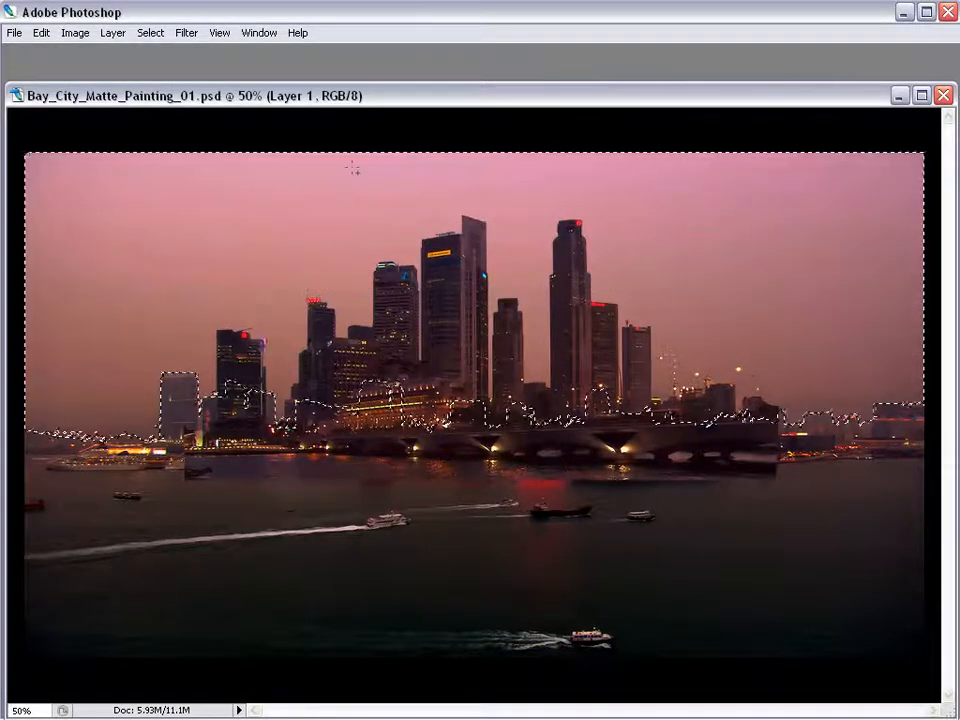
{"action": "key", "text": "Tab"}
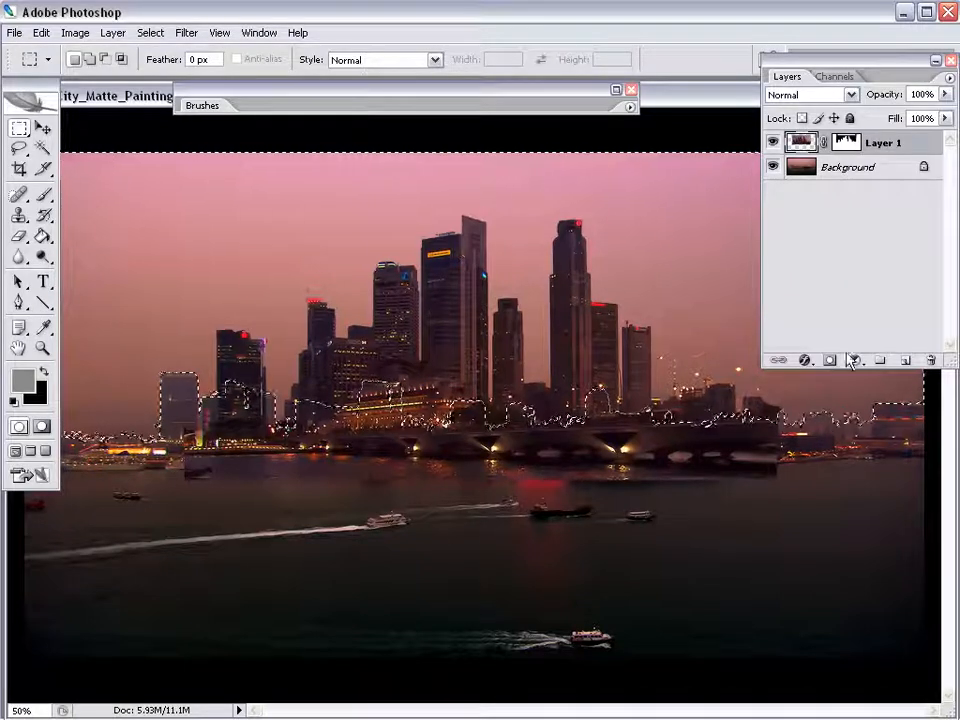
{"action": "left_click", "coordinate": [881, 361]}
{"action": "left_click", "coordinate": [830, 360]}
{"action": "left_click_drag", "start_coordinate": [808, 166], "coordinate": [809, 150]}
Colour-code the layer group yellow and rename it towers.
{"action": "right_click", "coordinate": [815, 143]}
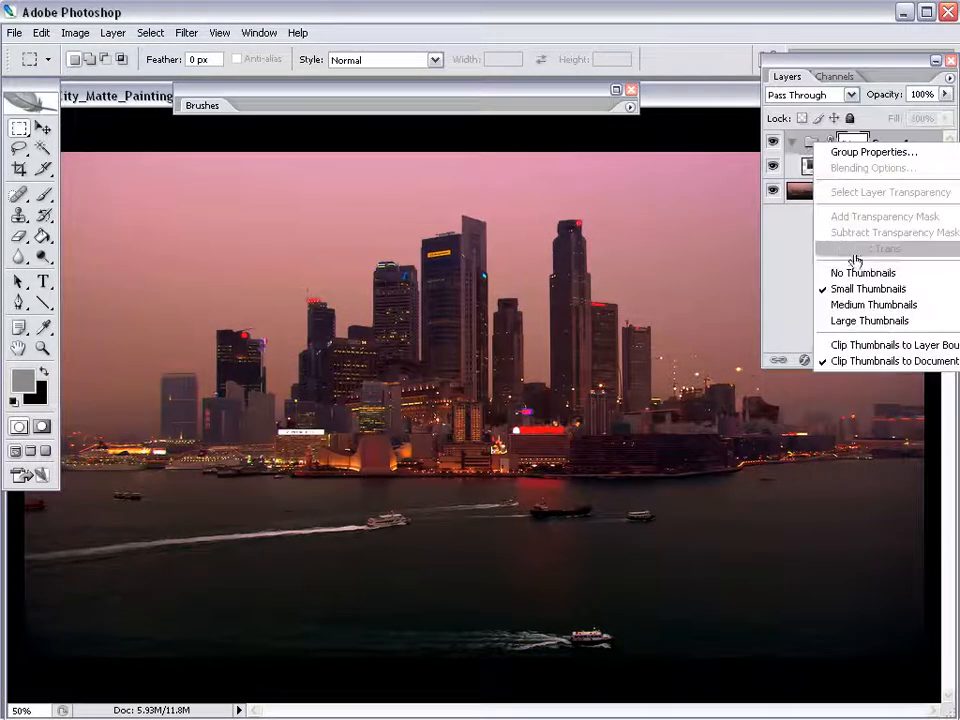
{"action": "left_click", "coordinate": [851, 153]}
{"action": "left_click", "coordinate": [675, 240]}
{"action": "left_click", "coordinate": [649, 327]}
{"action": "left_click", "coordinate": [840, 207]}
{"action": "double_click", "coordinate": [878, 146]}
{"action": "type", "text": "towers"}
Try lowering Layer 1's opacity to about 83%, and restore it to 100%.
{"action": "left_click", "coordinate": [816, 166]}
{"action": "left_click_drag", "start_coordinate": [945, 94], "coordinate": [932, 117]}
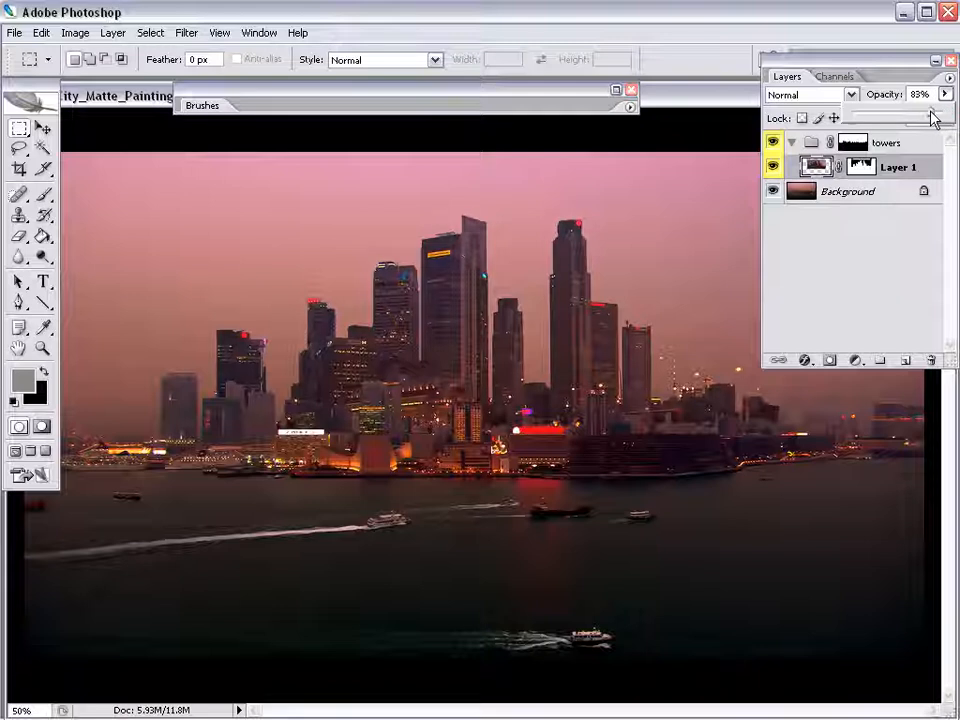
{"action": "key", "text": "Return"}
{"action": "left_click_drag", "start_coordinate": [183, 250], "coordinate": [273, 422]}
{"action": "key", "text": "ctrl+d"}
{"action": "left_click", "coordinate": [944, 94]}
{"action": "left_click_drag", "start_coordinate": [937, 117], "coordinate": [952, 117]}
Scale Layer 1's towers down slightly around a reference point placed near the skyline's right end.
{"action": "left_click", "coordinate": [825, 188]}
{"action": "left_click", "coordinate": [817, 167]}
{"action": "left_click", "coordinate": [813, 143]}
{"action": "left_click", "coordinate": [818, 166]}
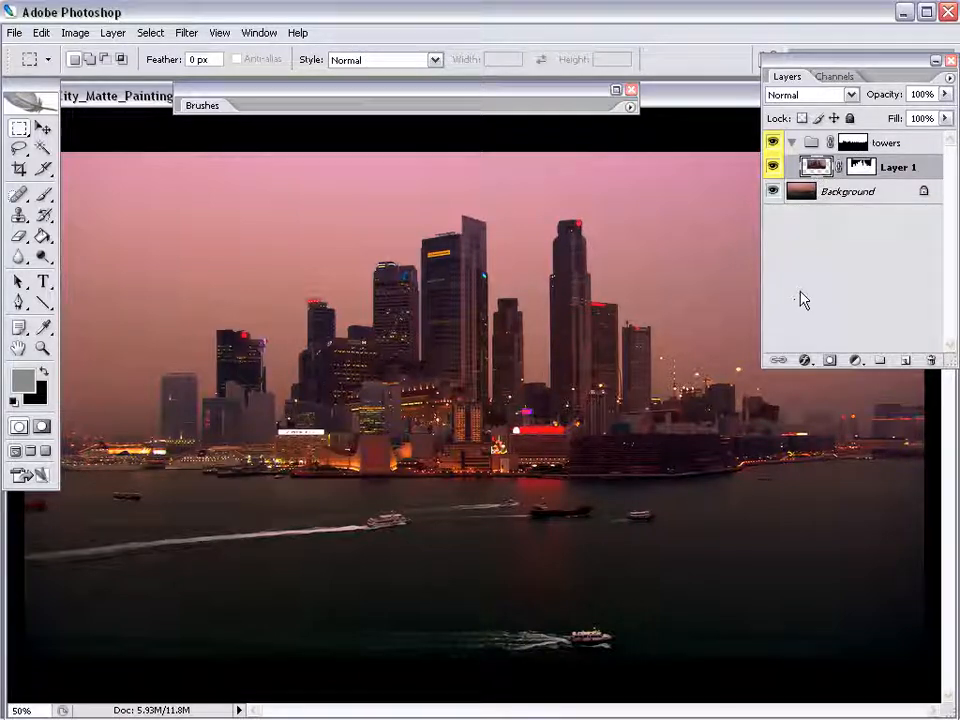
{"action": "key", "text": "ctrl+t"}
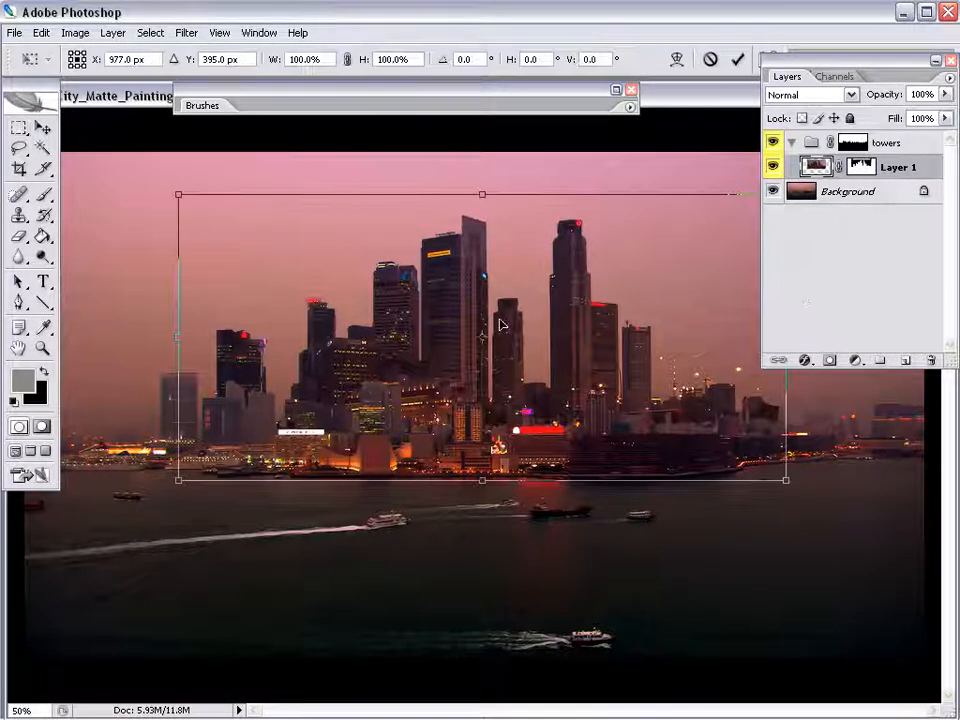
{"action": "left_click_drag", "start_coordinate": [753, 427], "coordinate": [746, 421]}
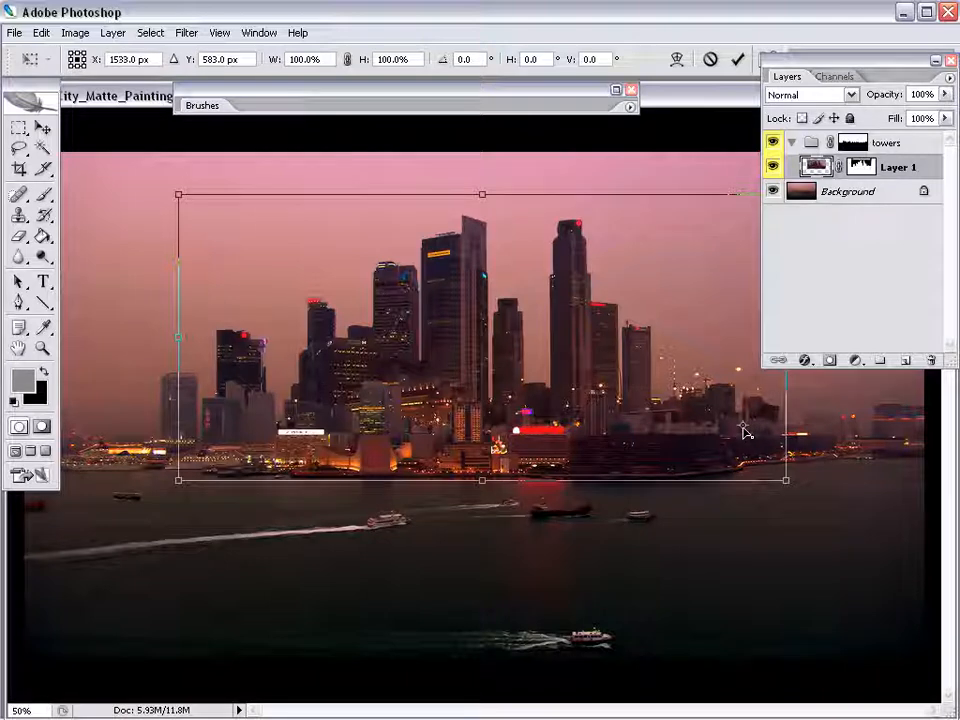
{"action": "left_click_drag", "start_coordinate": [192, 201], "coordinate": [226, 214]}
{"action": "key", "text": "Return"}
Inspect the blend between towers and waterfront at 100%, comparing the image with Layer 1 hidden and shown.
{"action": "key", "text": "z"}
{"action": "left_click", "coordinate": [422, 419]}
{"action": "left_click", "coordinate": [423, 419]}
{"action": "left_click", "coordinate": [775, 167]}
{"action": "left_click", "coordinate": [775, 167]}
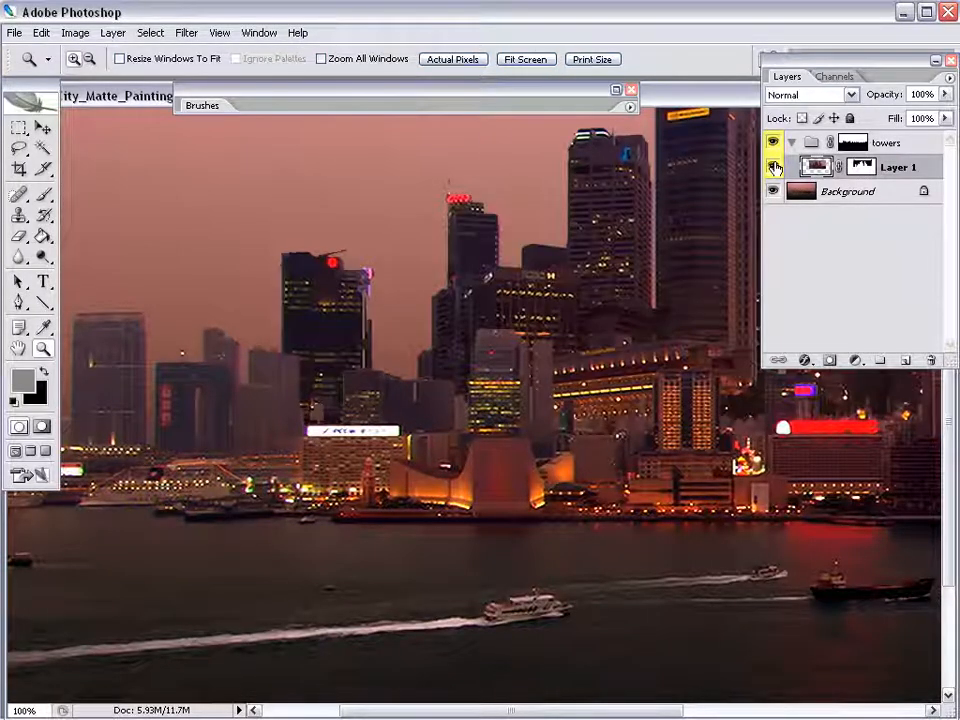
{"action": "left_click", "coordinate": [775, 167]}
{"action": "left_click", "coordinate": [775, 167]}
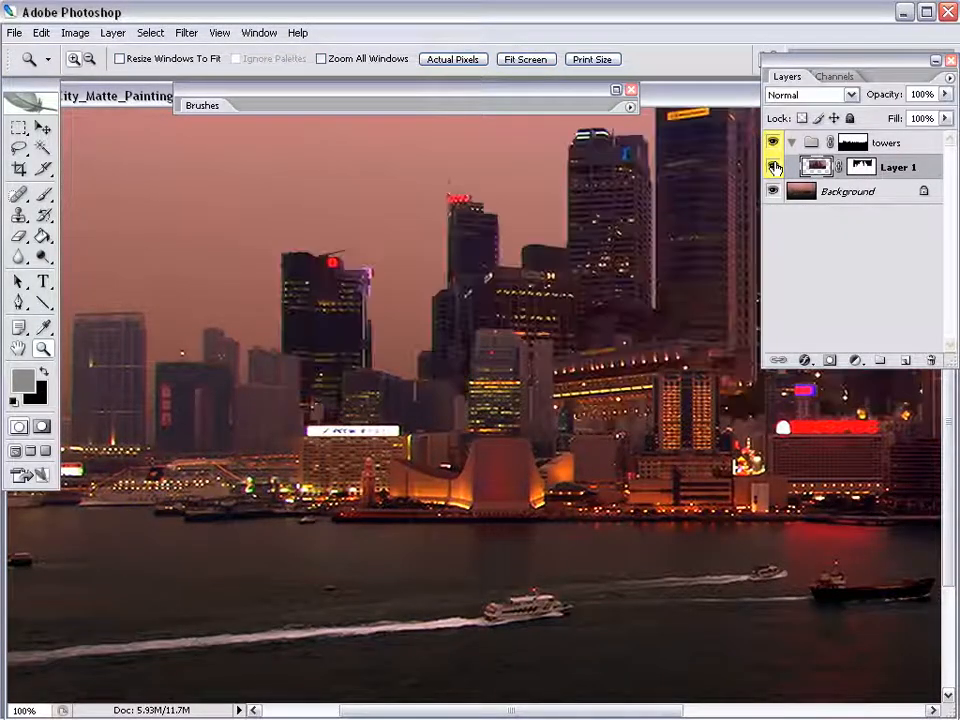
Scale Layer 1's towers down to 93.8% width and 92.4% height, keeping them seated behind the waterfront.
{"action": "left_click", "coordinate": [534, 401], "text": "alt"}
{"action": "left_click", "coordinate": [534, 401], "text": "alt"}
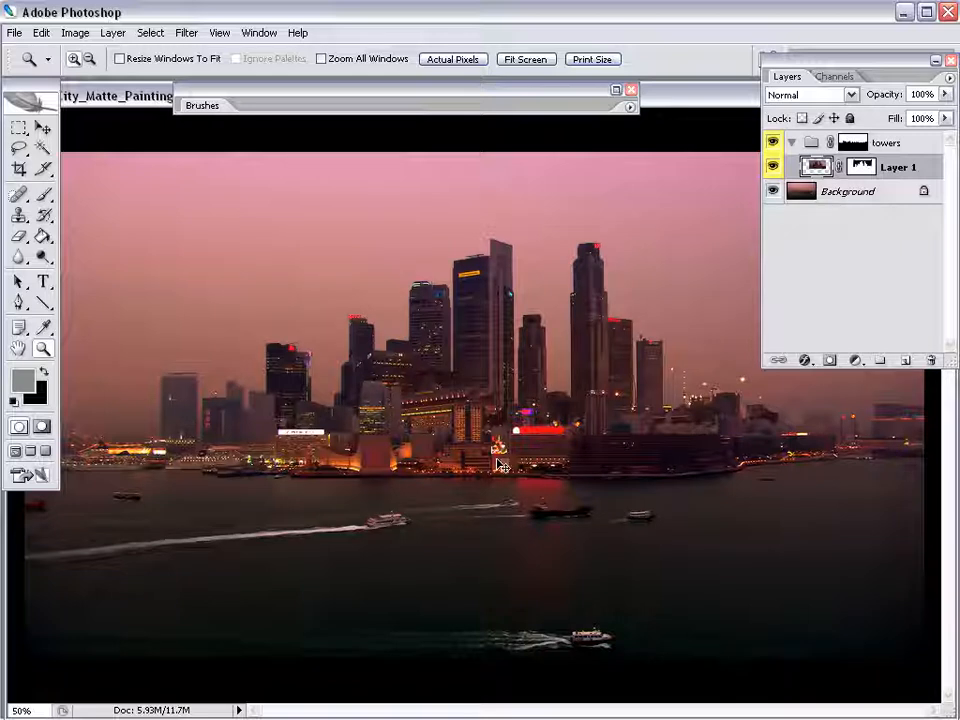
{"action": "key", "text": "ctrl+t"}
{"action": "left_click_drag", "start_coordinate": [229, 479], "coordinate": [249, 469]}
{"action": "left_click_drag", "start_coordinate": [252, 221], "coordinate": [267, 229]}
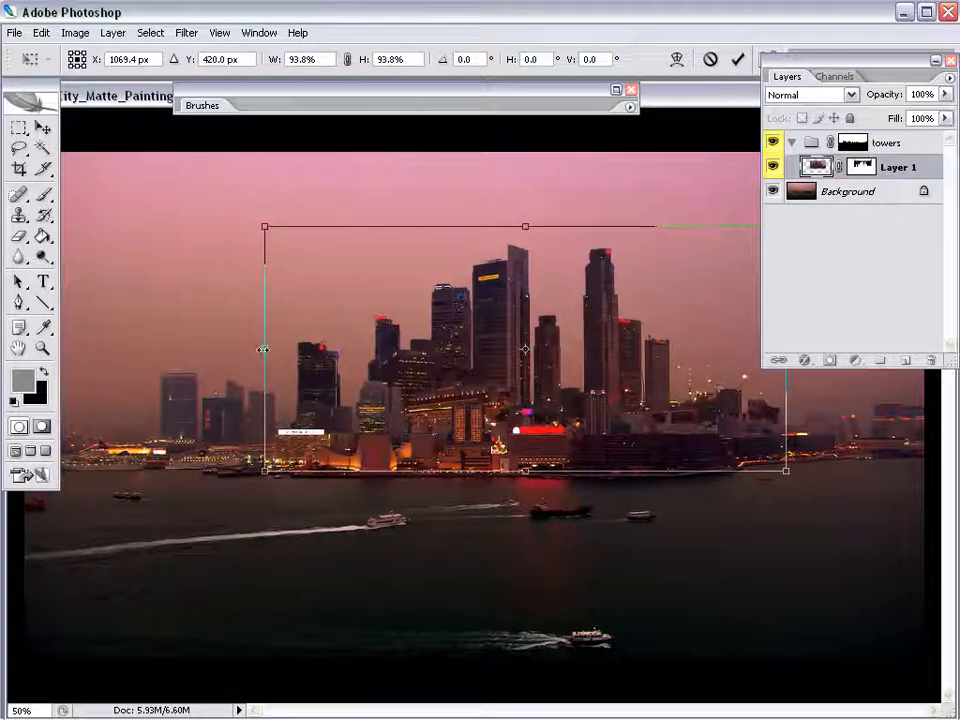
{"action": "left_click_drag", "start_coordinate": [265, 348], "coordinate": [265, 348]}
{"action": "left_click_drag", "start_coordinate": [525, 226], "coordinate": [525, 231]}
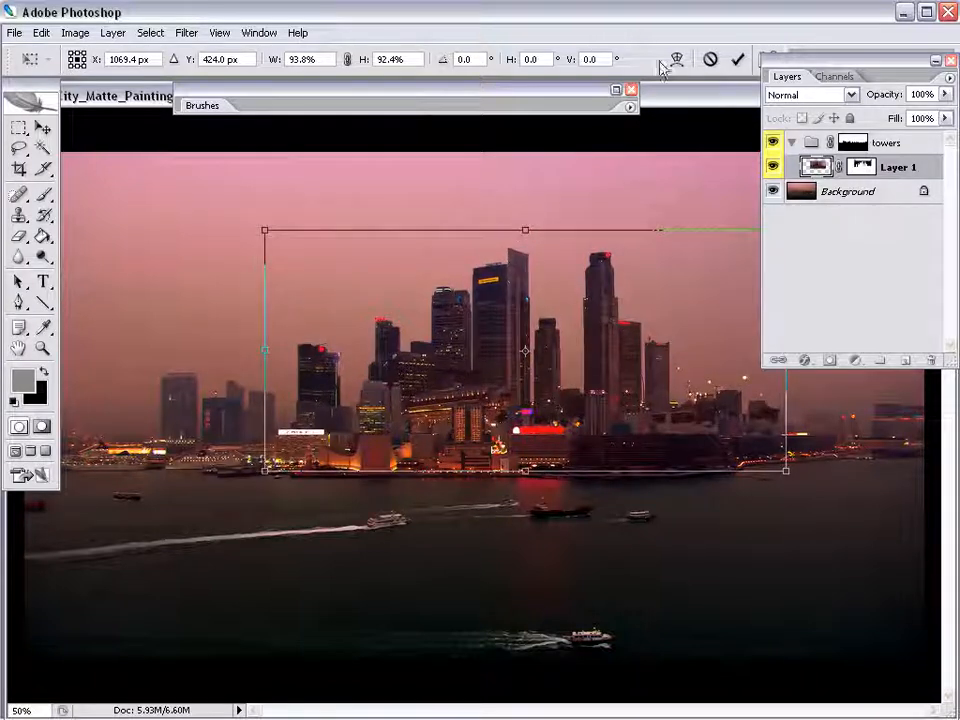
{"action": "left_click", "coordinate": [737, 60]}
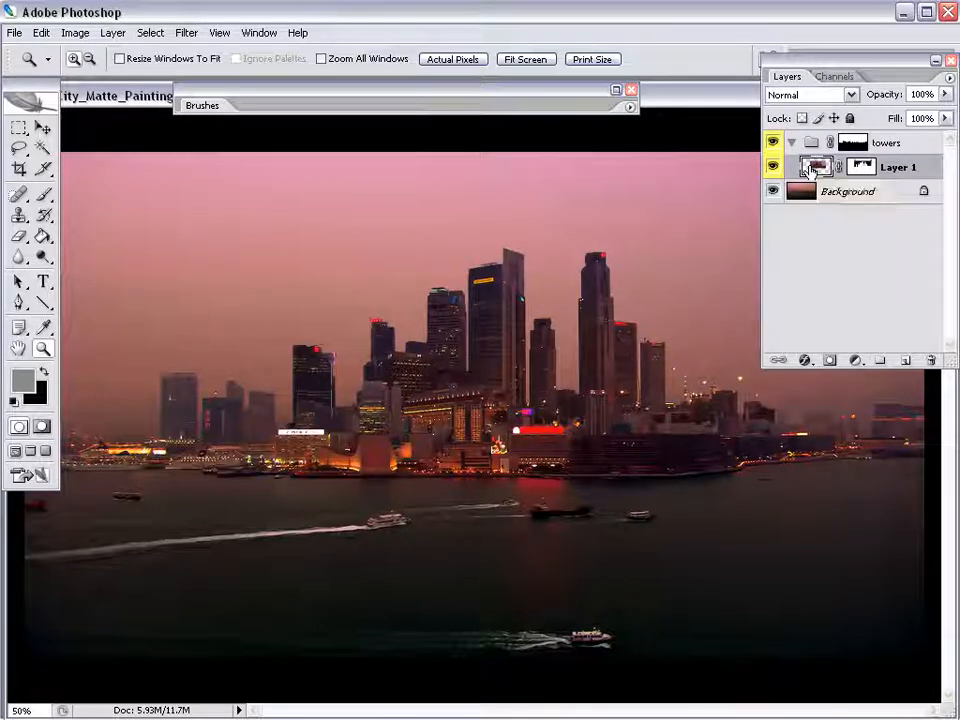
Duplicate the Background layer, place the copy above Layer 1 inside the towers group, and clip it to Layer 1.
{"action": "left_click", "coordinate": [846, 192]}
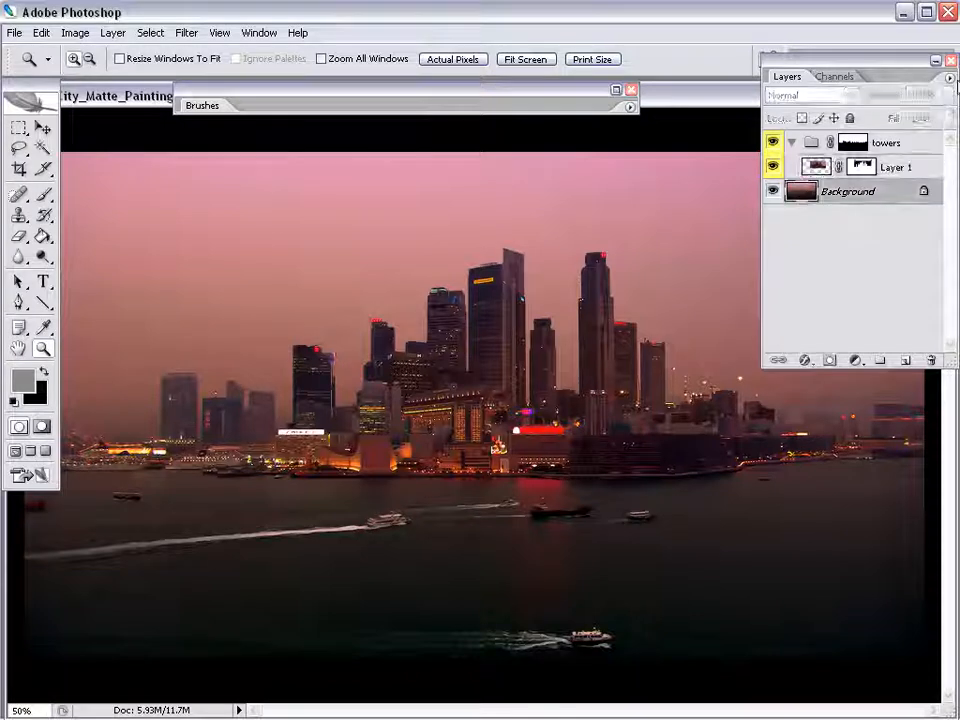
{"action": "key", "text": "ctrl+j"}
{"action": "left_click_drag", "start_coordinate": [810, 194], "coordinate": [822, 172]}
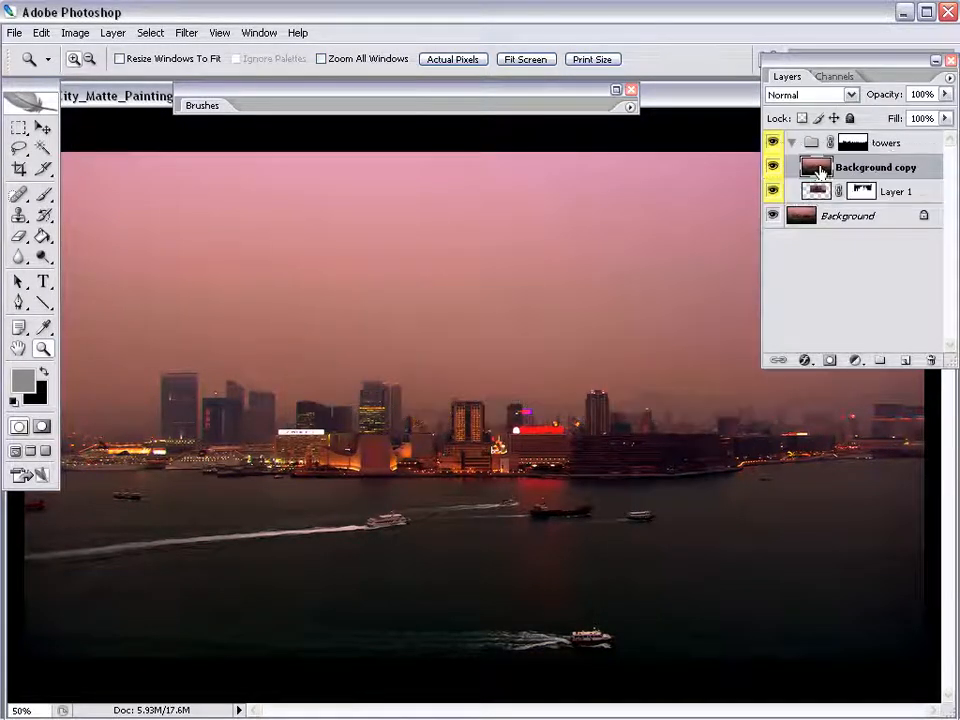
{"action": "left_click", "coordinate": [815, 174], "text": "alt"}
Try low opacities of about 8% on the clipped Background copy, checking the towers with the Background layer hidden.
{"action": "left_click_drag", "start_coordinate": [944, 94], "coordinate": [830, 117]}
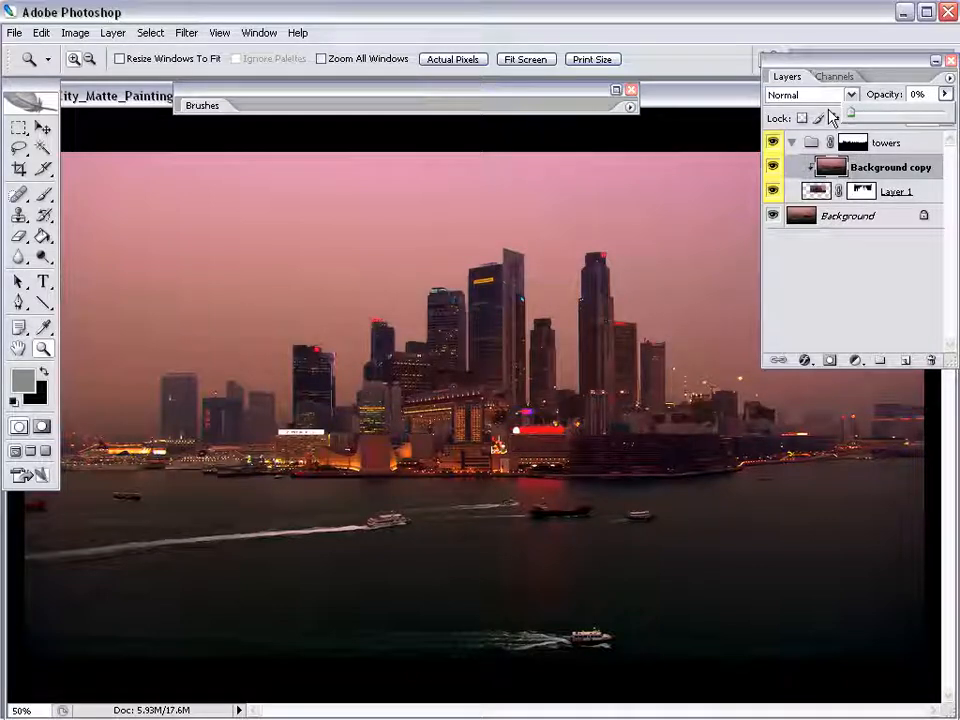
{"action": "left_click", "coordinate": [774, 215]}
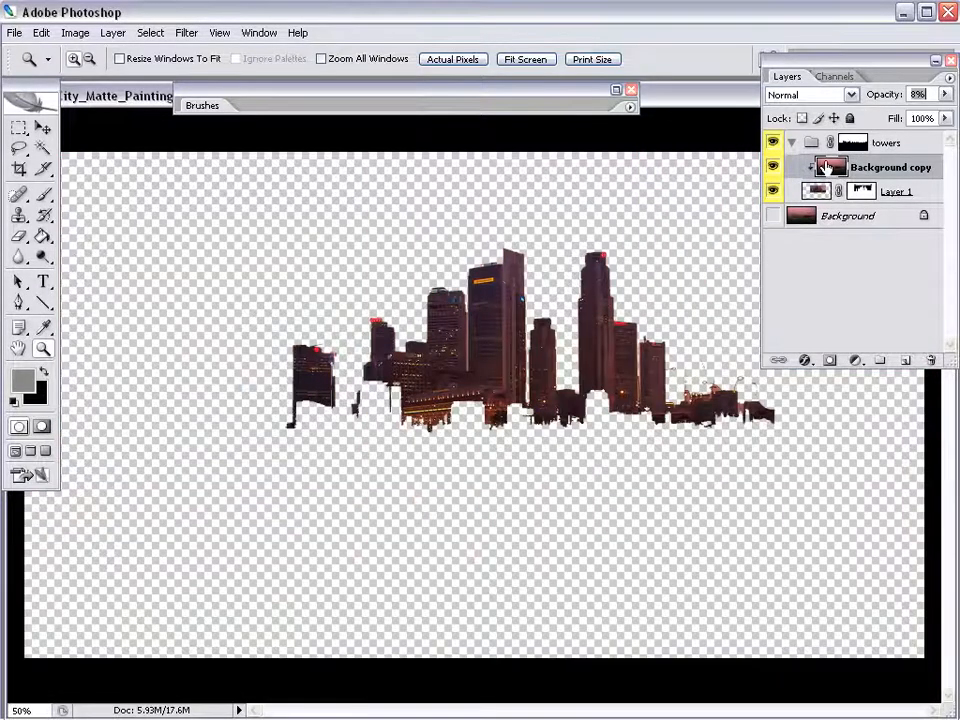
{"action": "left_click_drag", "start_coordinate": [944, 94], "coordinate": [866, 118]}
{"action": "left_click", "coordinate": [774, 215]}
{"action": "left_click", "coordinate": [944, 96]}
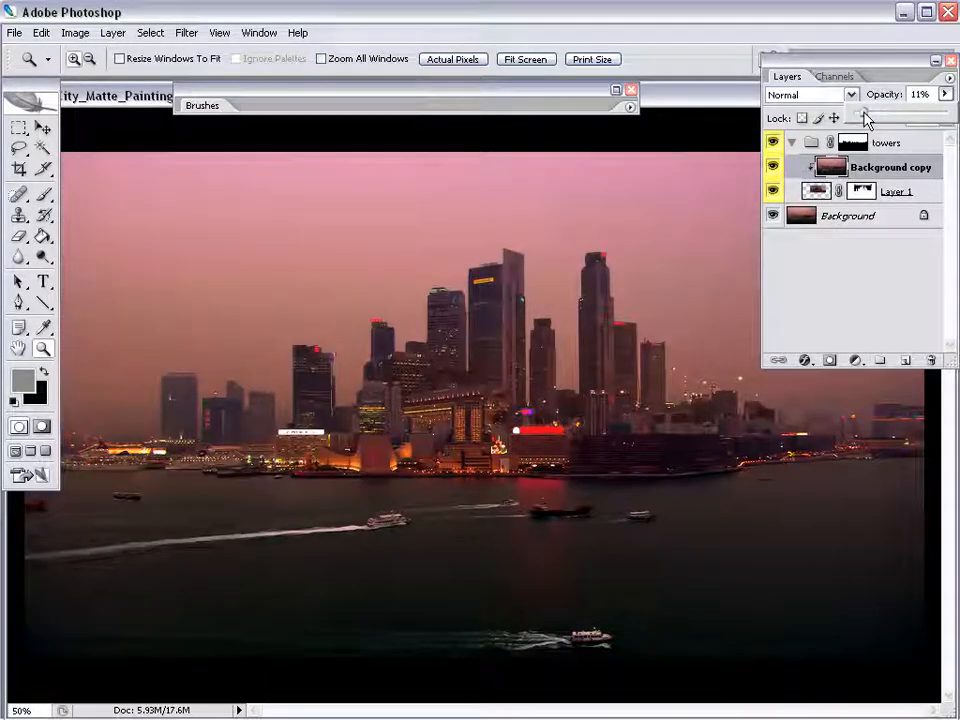
Set the Background copy's blend mode to Lighten, comparing it with Normal at 76% opacity.
{"action": "left_click", "coordinate": [851, 95]}
{"action": "left_click", "coordinate": [797, 228]}
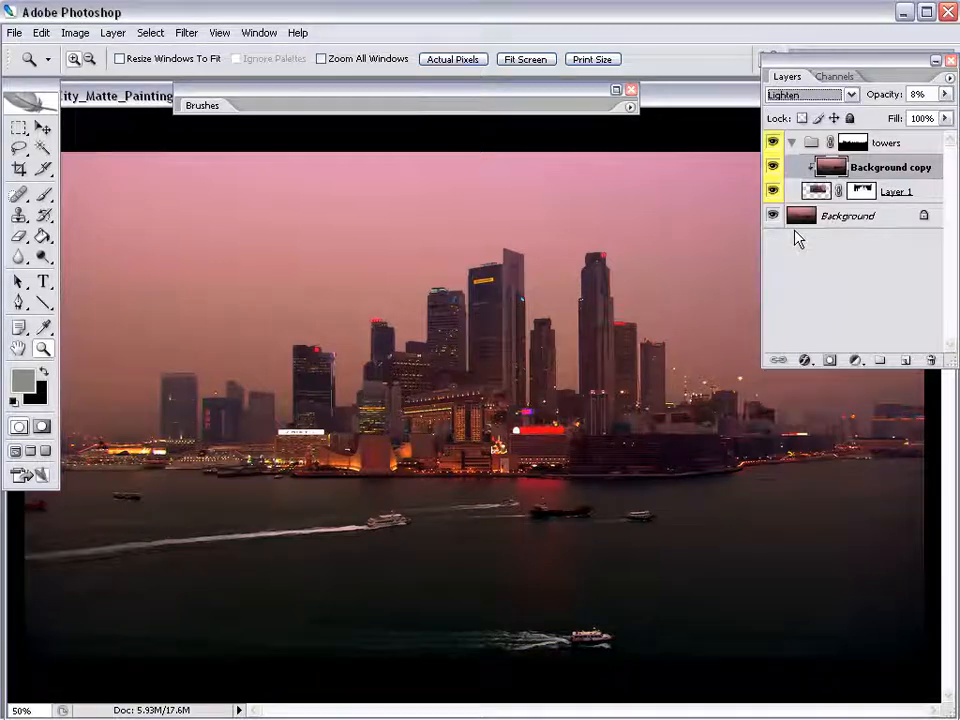
{"action": "left_click", "coordinate": [944, 94]}
{"action": "left_click_drag", "start_coordinate": [904, 116], "coordinate": [928, 114]}
{"action": "left_click", "coordinate": [851, 95]}
{"action": "left_click", "coordinate": [808, 114]}
{"action": "left_click", "coordinate": [851, 95]}
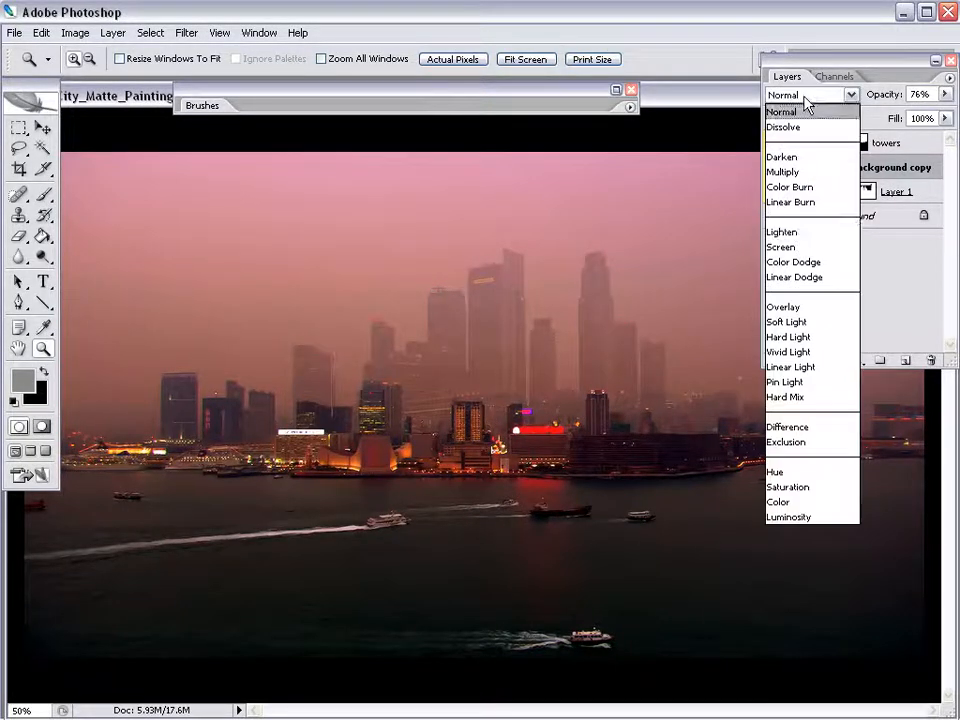
{"action": "left_click", "coordinate": [797, 232]}
Lower the Background copy's opacity to 21% for a subtle haze over the towers.
{"action": "left_click", "coordinate": [944, 94]}
{"action": "left_click_drag", "start_coordinate": [930, 116], "coordinate": [874, 117]}
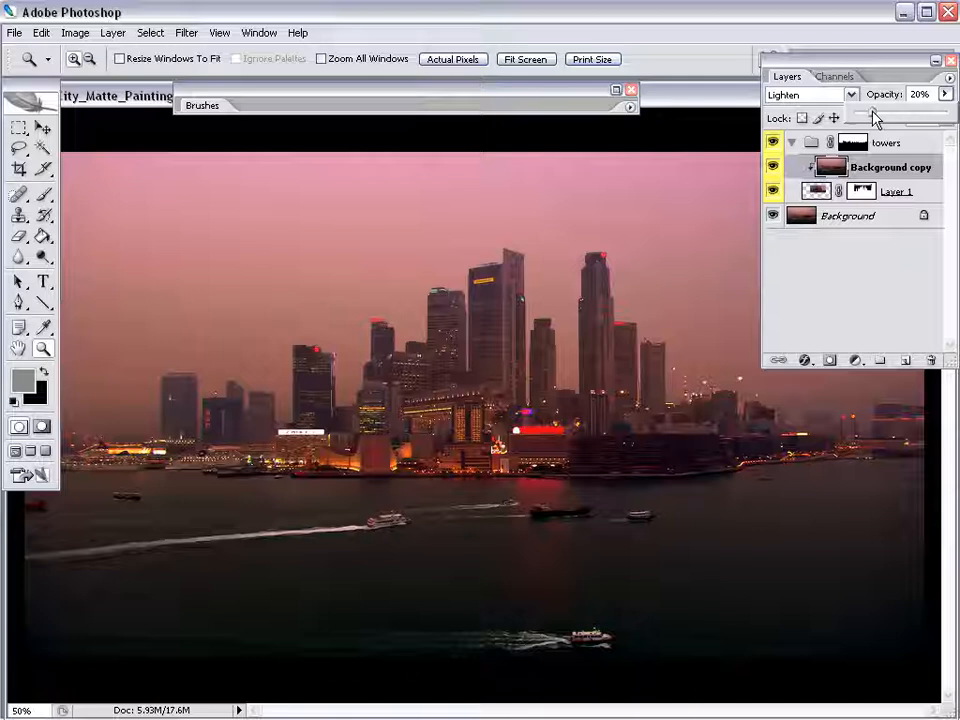
{"action": "left_click_drag", "start_coordinate": [874, 118], "coordinate": [880, 116]}
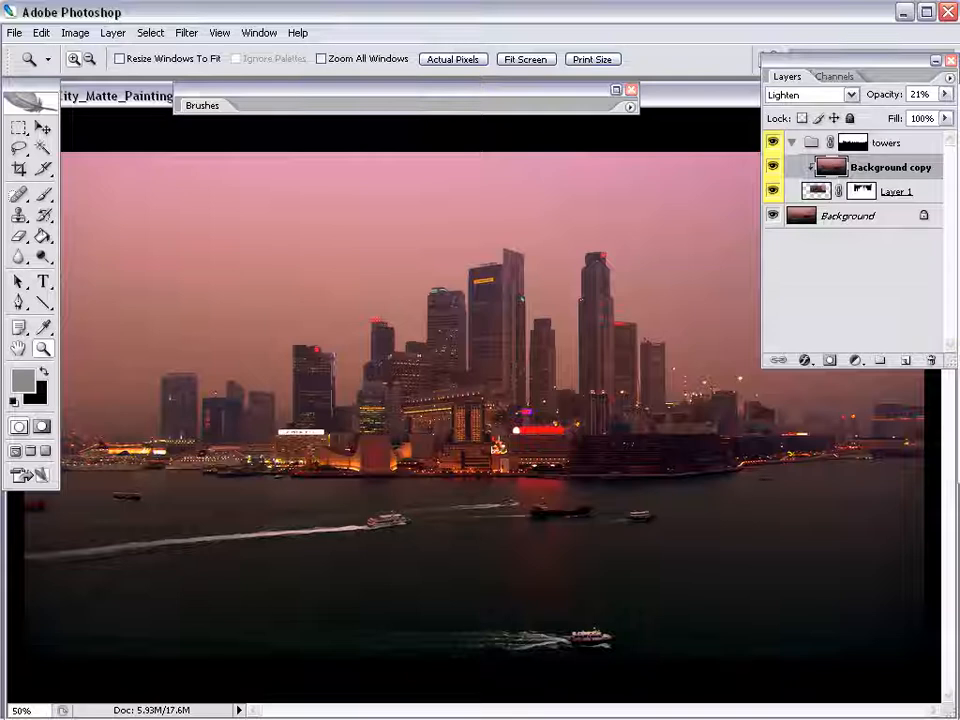
Duplicate the clipped Background copy and compare the towers' haze with the duplicate hidden and shown.
{"action": "key", "text": "ctrl+j"}
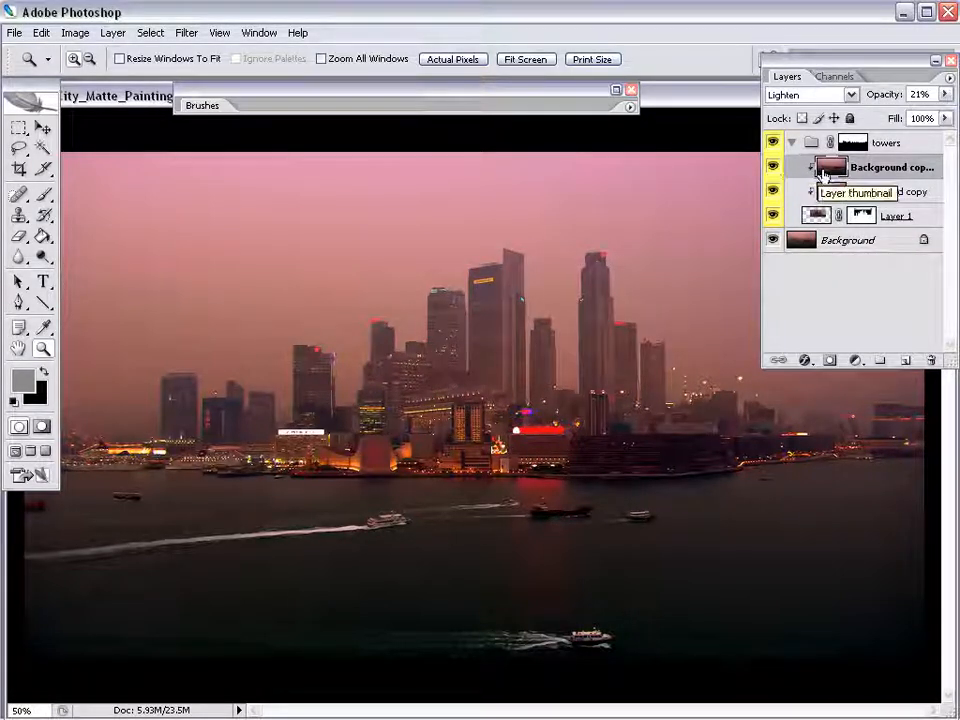
{"action": "left_click", "coordinate": [773, 167]}
{"action": "left_click", "coordinate": [774, 168]}
{"action": "left_click", "coordinate": [773, 167]}
{"action": "left_click", "coordinate": [773, 167]}
Mask the new haze duplicate to the image's left part, using a full-height rectangular selection feathered by 80 pixels.
{"action": "key", "text": "m"}
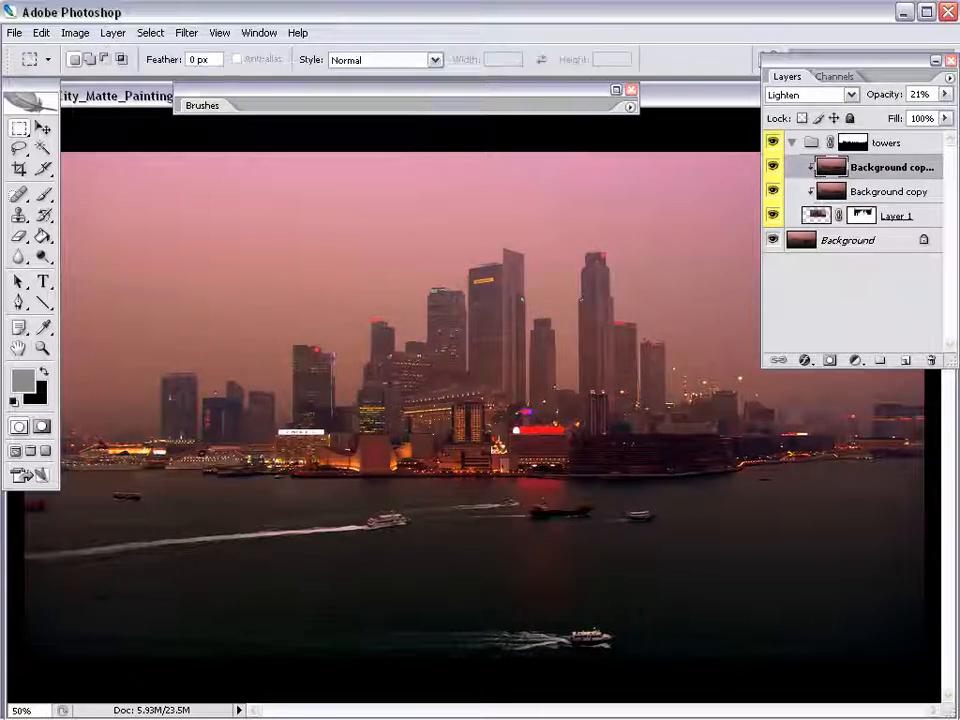
{"action": "left_click_drag", "start_coordinate": [262, 546], "coordinate": [93, 657]}
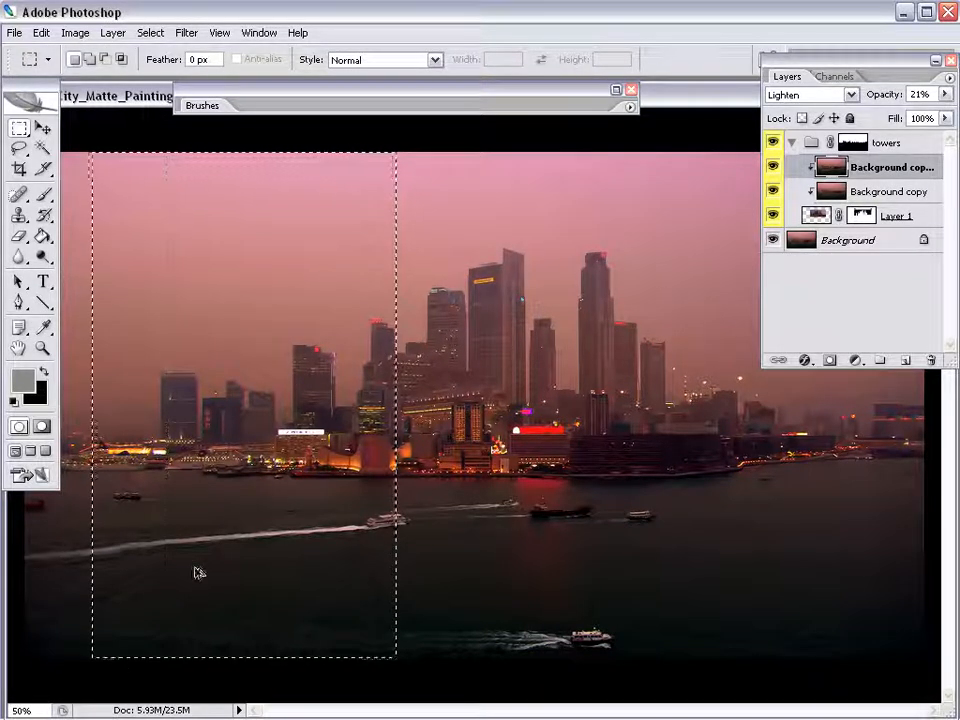
{"action": "key", "text": "ctrl+alt+d"}
{"action": "type", "text": "80"}
{"action": "key", "text": "Return"}
{"action": "left_click", "coordinate": [829, 360]}
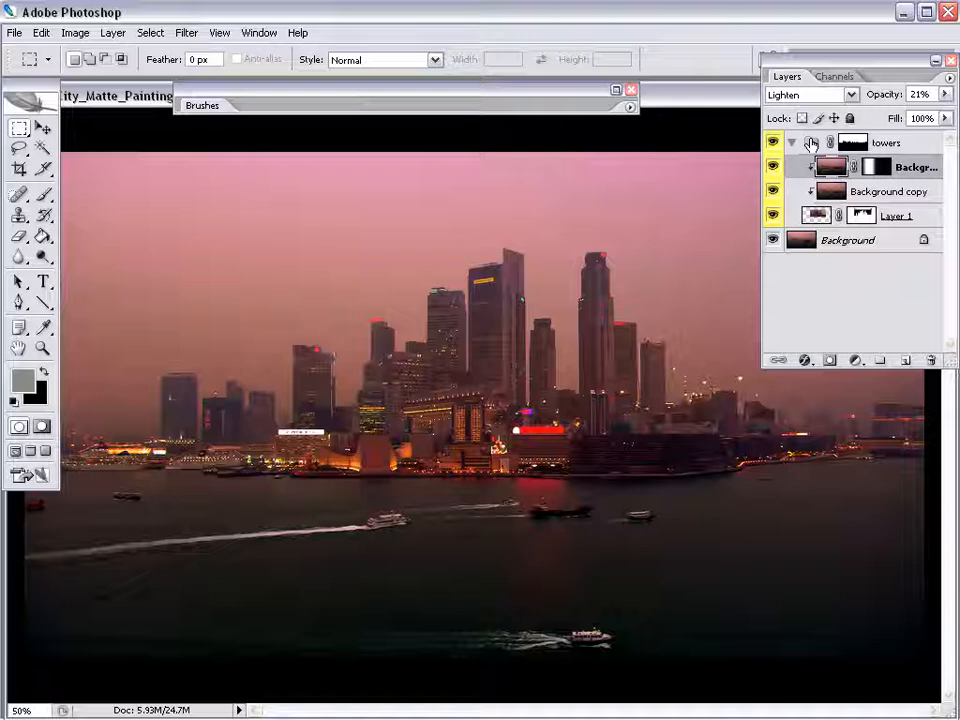
Convert the locked Background into a regular layer named sky.
{"action": "left_click", "coordinate": [811, 143]}
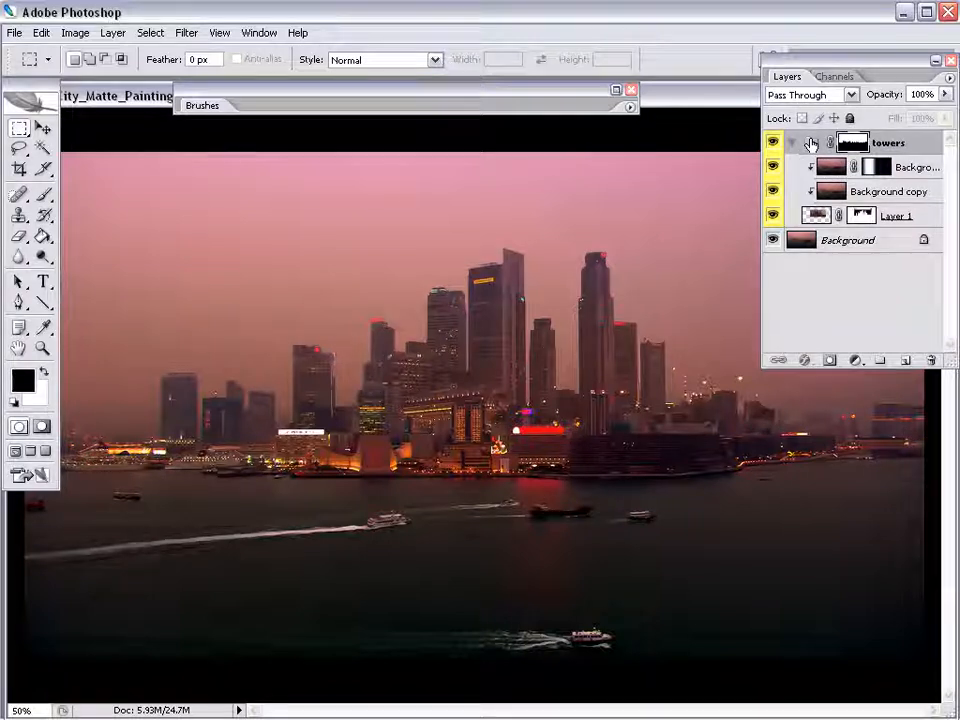
{"action": "double_click", "coordinate": [828, 248]}
{"action": "type", "text": "sky"}
{"action": "key", "text": "Return"}
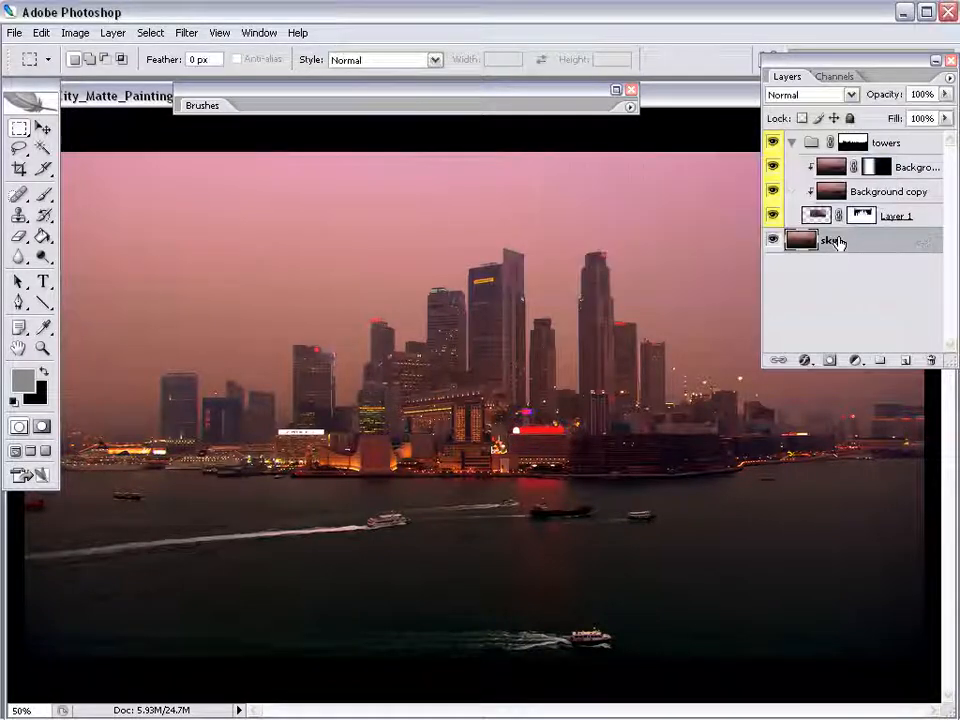
Duplicate the sky layer and name the copy foregr_bldgs.
{"action": "key", "text": "ctrl+j"}
{"action": "double_click", "coordinate": [835, 242]}
{"action": "type", "text": "foregr_bldgs"}
{"action": "key", "text": "Return"}
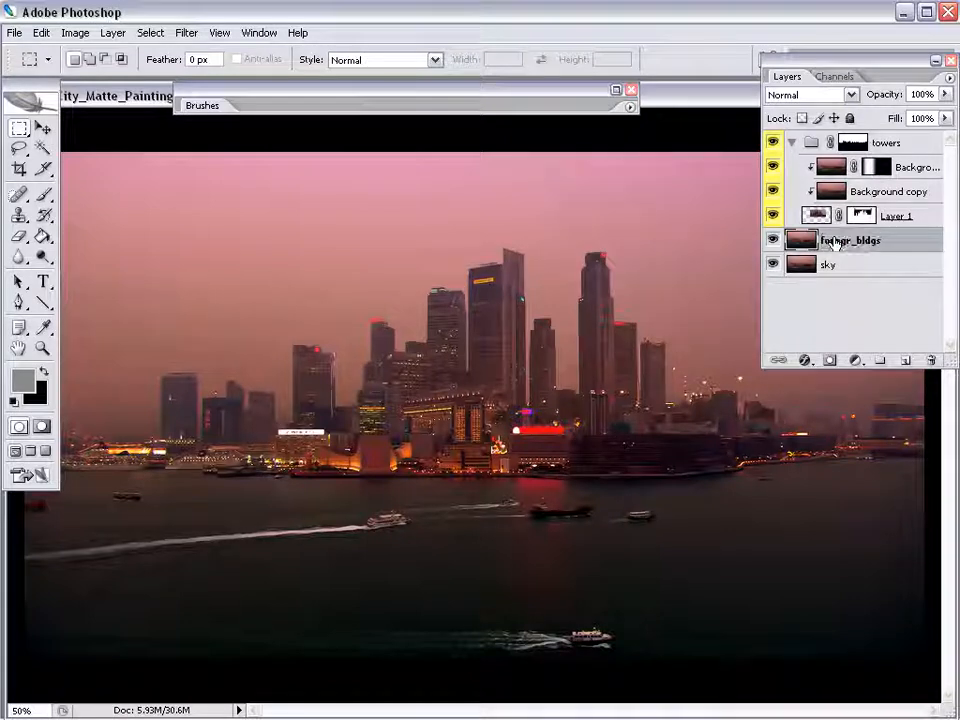
Move foregr_bldgs above the towers group and mask out its sky with the inverse of the towers group's mask.
{"action": "left_click_drag", "start_coordinate": [840, 242], "coordinate": [818, 134]}
{"action": "left_click", "coordinate": [792, 167]}
{"action": "left_click_drag", "start_coordinate": [773, 167], "coordinate": [773, 191]}
{"action": "left_click", "coordinate": [850, 168], "text": "alt"}
{"action": "left_click", "coordinate": [852, 169], "text": "ctrl"}
{"action": "left_click", "coordinate": [774, 143]}
{"action": "left_click", "coordinate": [830, 360]}
{"action": "left_click", "coordinate": [773, 167]}
{"action": "left_click", "coordinate": [773, 191]}
Delete the towers group's layer mask and check the cut-outs by toggling the foregr_bldgs and sky layers.
{"action": "left_click_drag", "start_coordinate": [848, 171], "coordinate": [928, 359]}
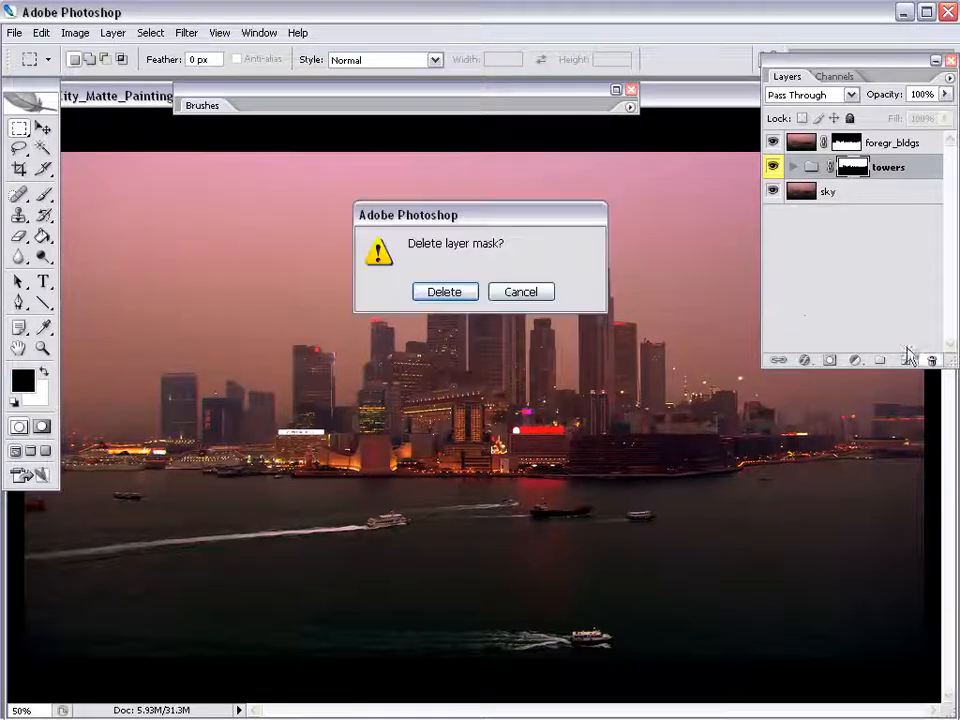
{"action": "key", "text": "Return"}
{"action": "left_click", "coordinate": [773, 143]}
{"action": "left_click", "coordinate": [773, 191]}
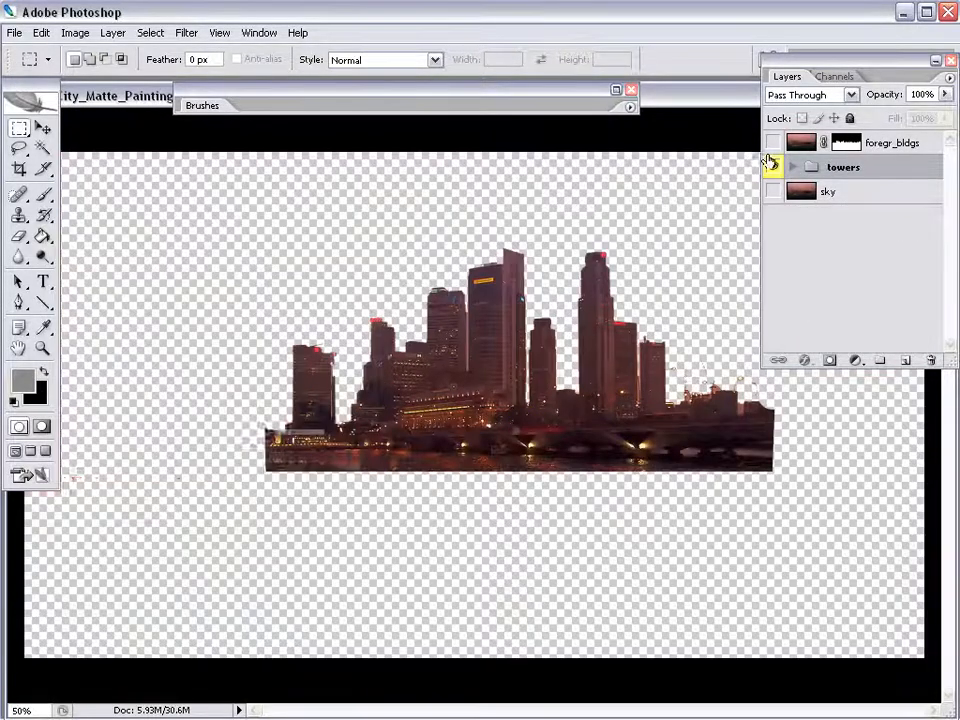
{"action": "left_click", "coordinate": [773, 143]}
{"action": "left_click", "coordinate": [773, 143]}
{"action": "left_click", "coordinate": [773, 143]}
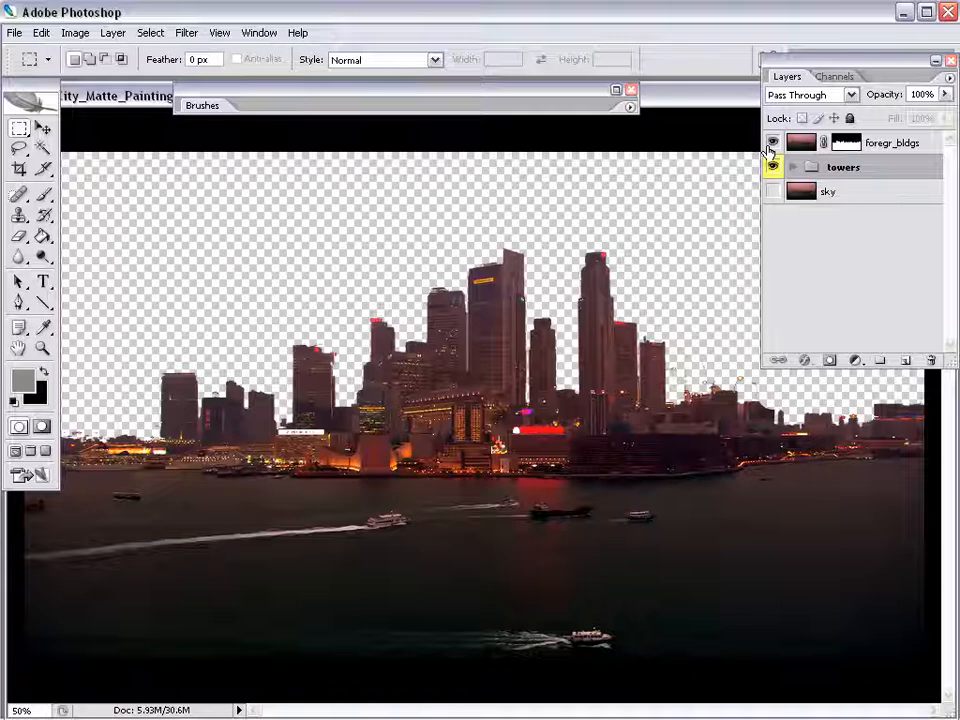
{"action": "left_click", "coordinate": [773, 191]}
{"action": "left_click", "coordinate": [797, 144]}
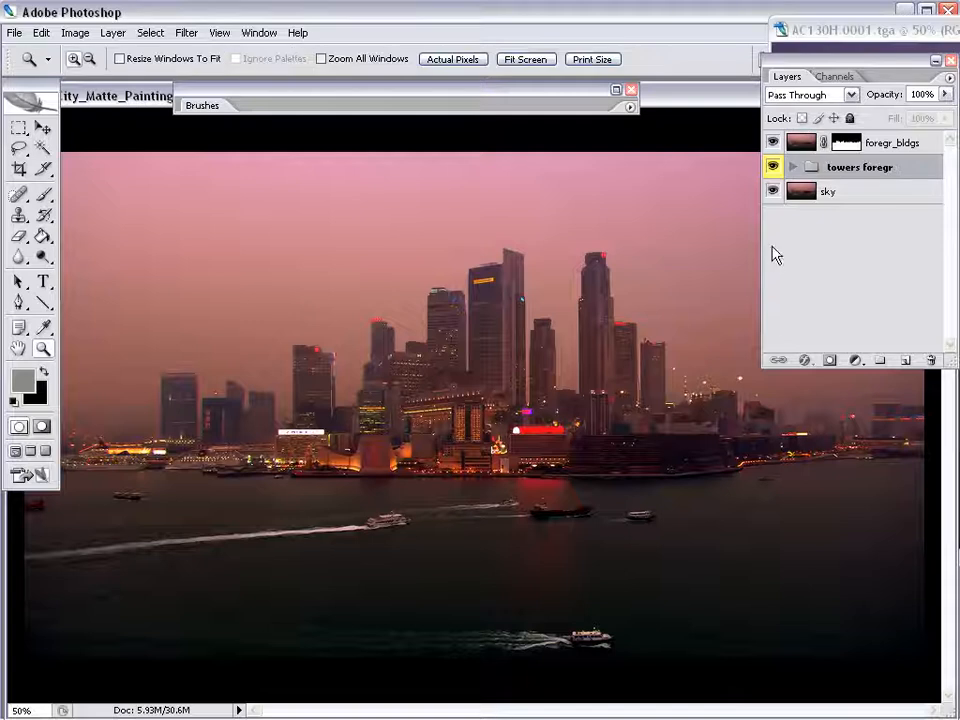
Create an empty layer at the top of the layer stack and name it crop.
{"action": "key", "text": "alt+bracketright"}
{"action": "left_click", "coordinate": [904, 360]}
{"action": "double_click", "coordinate": [840, 143]}
{"action": "type", "text": "crop"}
{"action": "key", "text": "Return"}
Set the rectangular marquee to a fixed aspect ratio of 2.35 wide to 1 high.
{"action": "key", "text": "m"}
{"action": "left_click", "coordinate": [405, 61]}
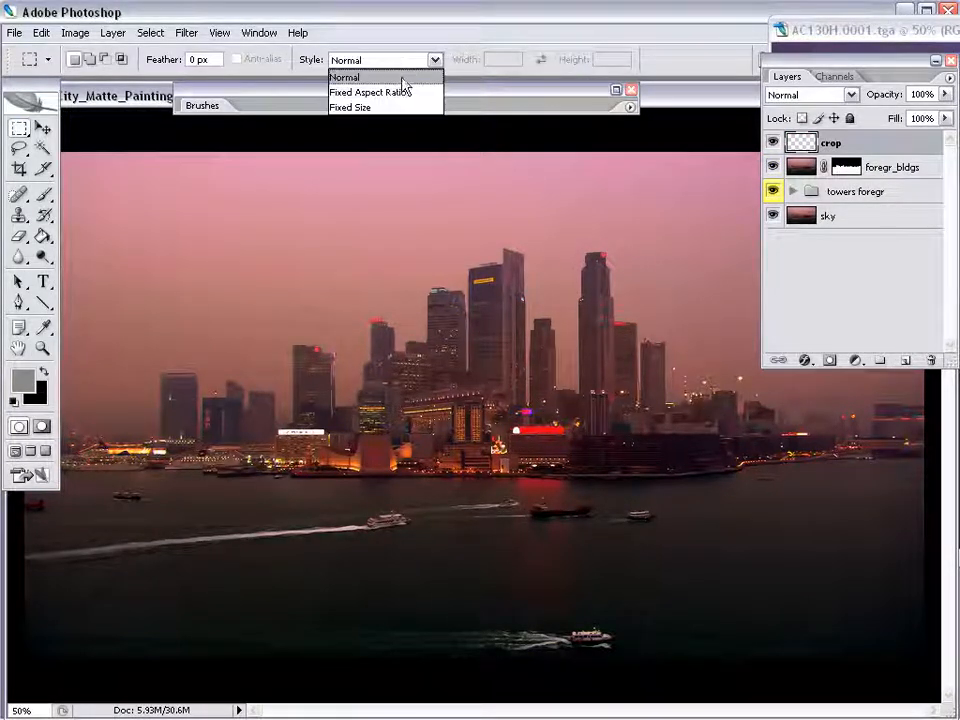
{"action": "left_click", "coordinate": [405, 92]}
{"action": "type", "text": "2.35"}
{"action": "key", "text": "Tab"}
{"action": "type", "text": "1"}
{"action": "key", "text": "Tab"}
Select a full-width 2.35:1 frame around the skyline, invert the selection, and fill the bands with black on the crop layer.
{"action": "key", "text": "Tab"}
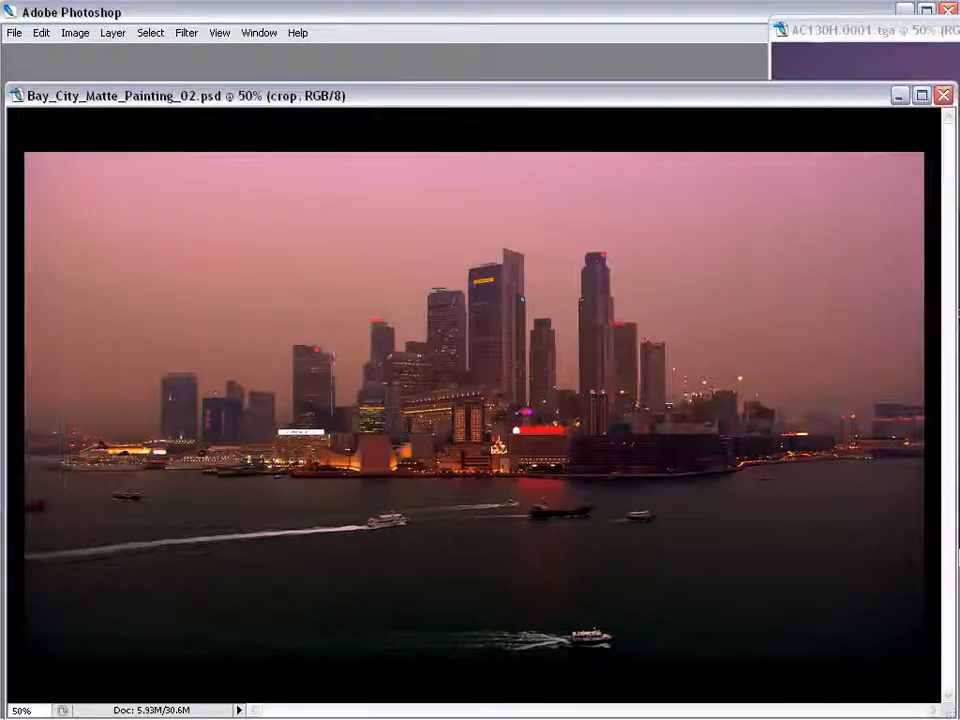
{"action": "left_click_drag", "start_coordinate": [24, 152], "coordinate": [924, 534]}
{"action": "mouse_move", "coordinate": [593, 392]}
{"action": "left_mouse_down"}
{"action": "mouse_move", "coordinate": [576, 434]}
{"action": "mouse_move", "coordinate": [583, 425]}
{"action": "left_mouse_up"}
{"action": "key", "text": "Tab"}
{"action": "left_click", "coordinate": [154, 32]}
{"action": "left_click", "coordinate": [41, 32]}
{"action": "left_click", "coordinate": [47, 276]}
{"action": "key", "text": "Return"}
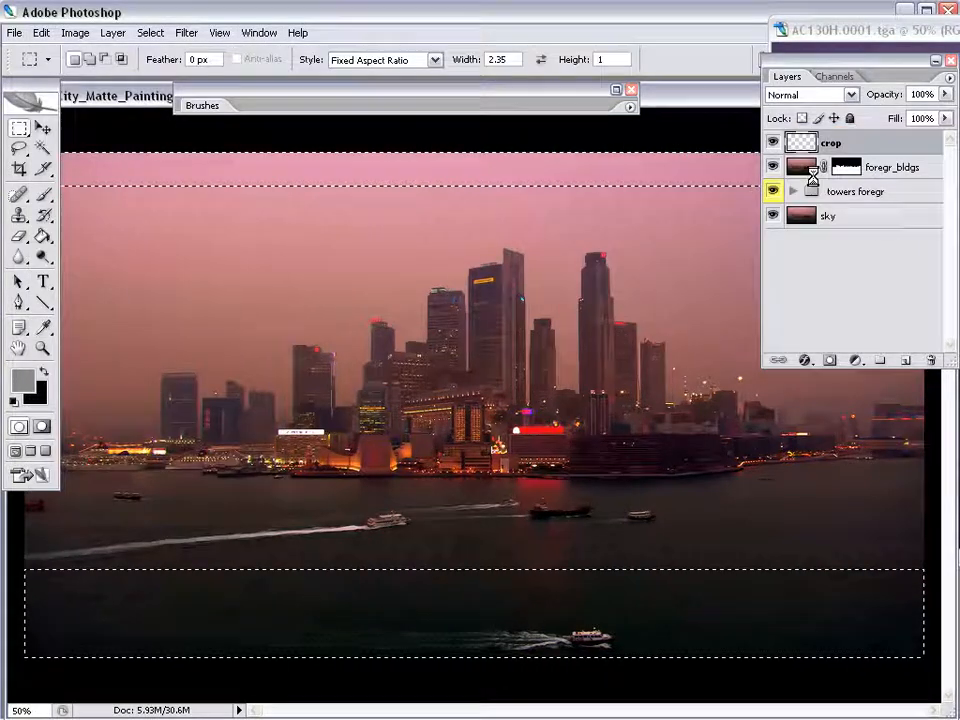
Clear the selection and rename the crop layer crop 2.35.
{"action": "key", "text": "ctrl+d"}
{"action": "double_click", "coordinate": [831, 143]}
{"action": "left_click", "coordinate": [851, 143]}
{"action": "type", "text": "2.35"}
{"action": "key", "text": "Return"}
Preview the letterboxed painting without the palettes, and hide the crop 2.35 layer.
{"action": "key", "text": "Tab"}
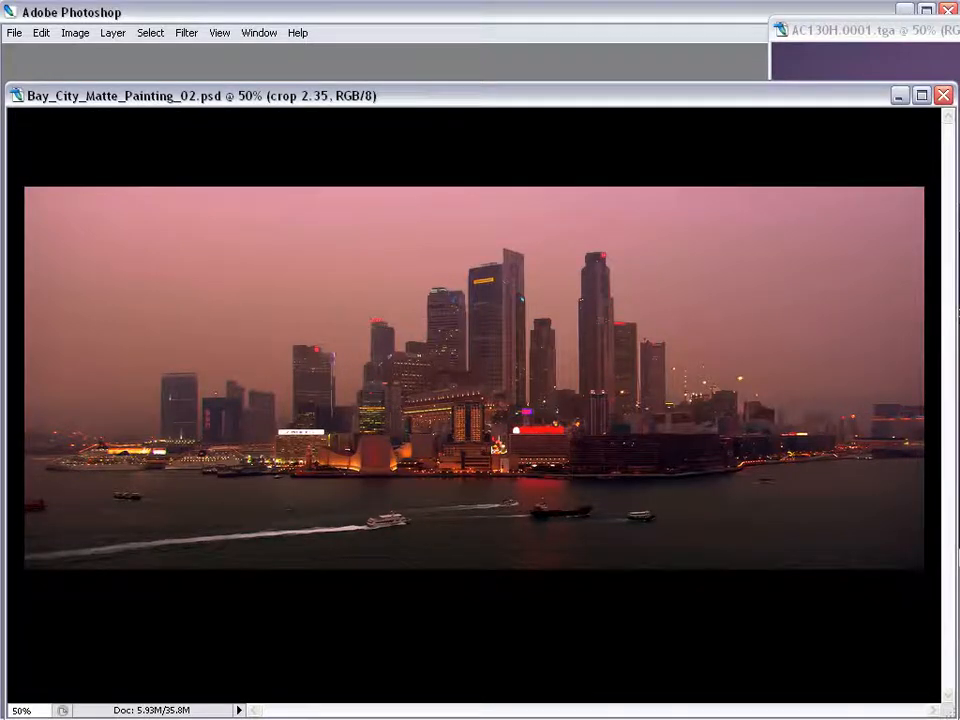
{"action": "key", "text": "Tab"}
{"action": "left_click", "coordinate": [773, 145]}
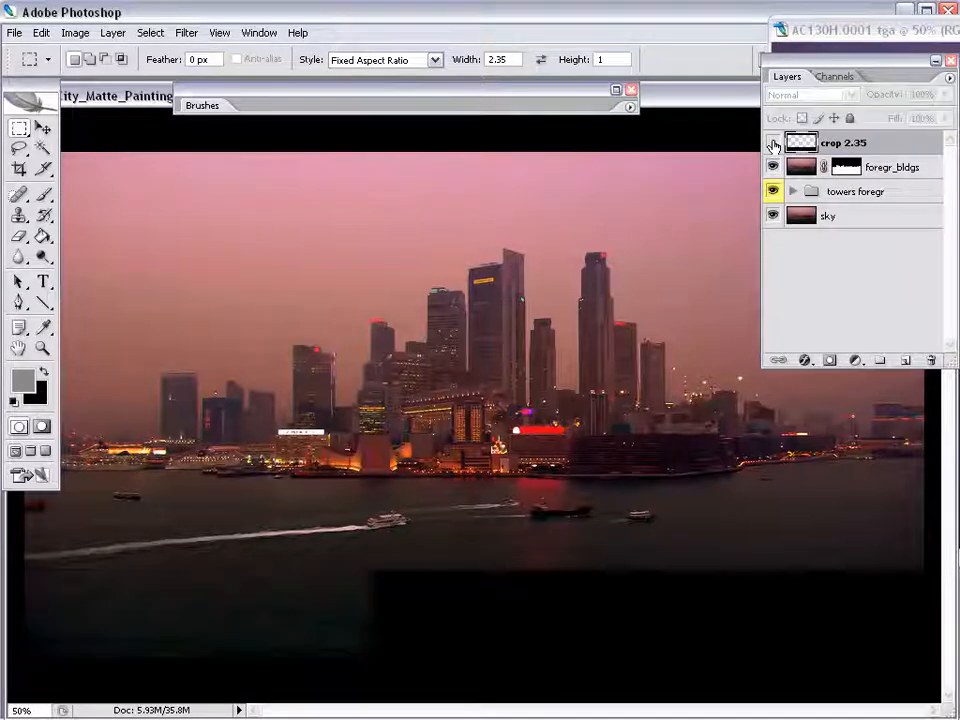
Duplicate Layer 1 with its mask, move the copy above the towers foregr group, and keep both Background copies clipped to Layer 1.
{"action": "left_click", "coordinate": [800, 166]}
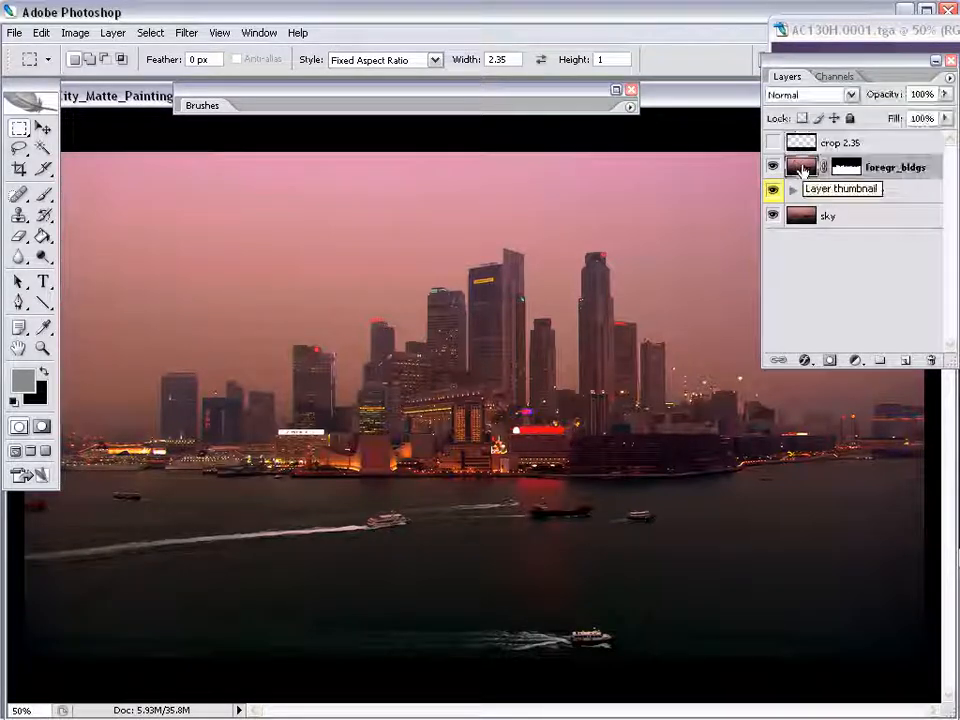
{"action": "left_click", "coordinate": [811, 191]}
{"action": "left_click", "coordinate": [792, 191]}
{"action": "left_click", "coordinate": [792, 192]}
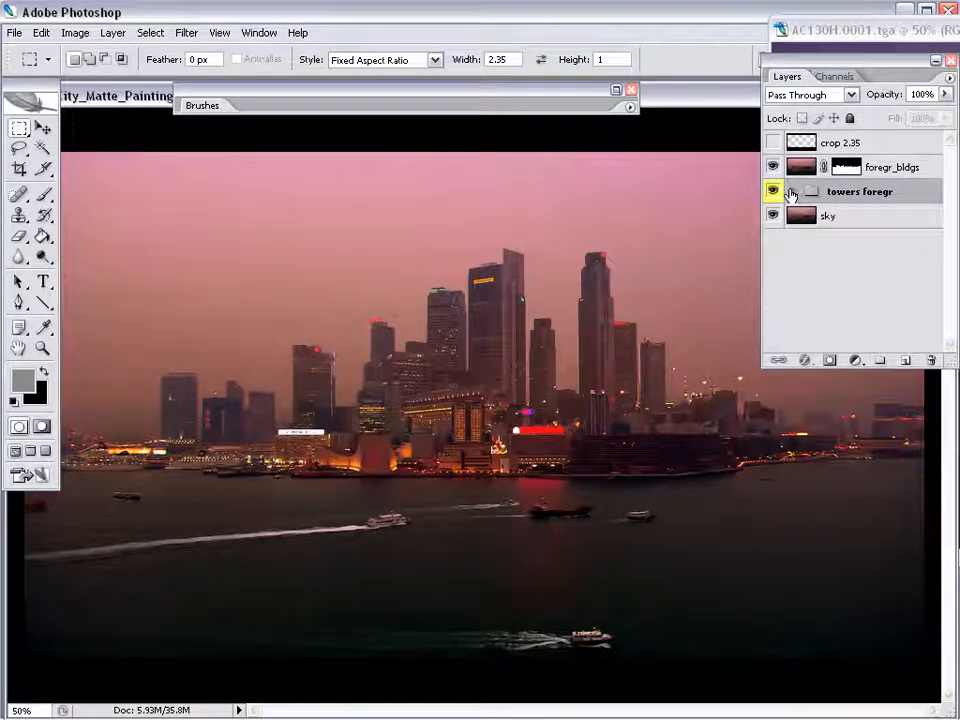
{"action": "left_click", "coordinate": [792, 191]}
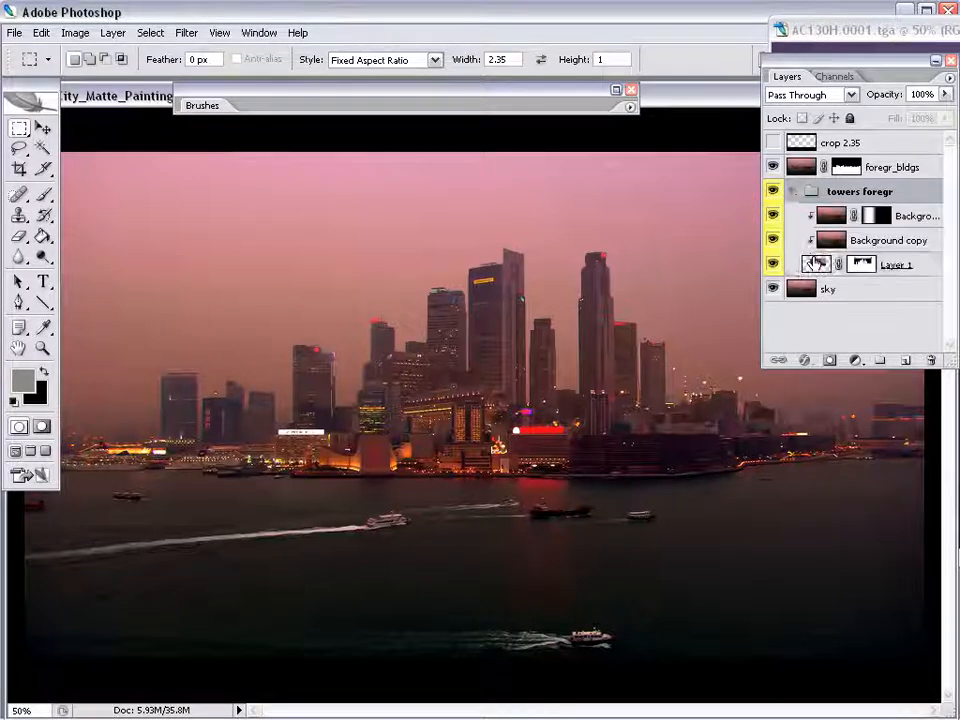
{"action": "left_click", "coordinate": [816, 264]}
{"action": "key", "text": "ctrl+j"}
{"action": "left_click_drag", "start_coordinate": [819, 264], "coordinate": [823, 180]}
{"action": "left_click", "coordinate": [814, 265]}
{"action": "key", "text": "ctrl+alt+g"}
{"action": "left_click", "coordinate": [815, 241]}
{"action": "key", "text": "ctrl+alt+g"}
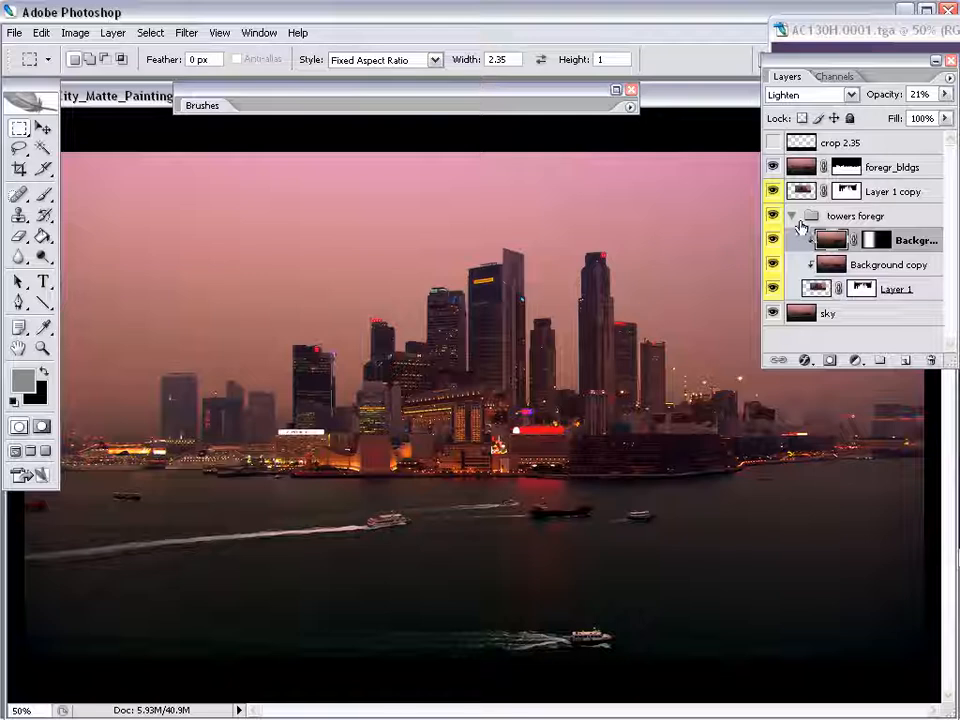
Collapse the towers foregr group and move Layer 1 copy beneath it, just above the sky layer.
{"action": "left_click", "coordinate": [792, 216]}
{"action": "left_click", "coordinate": [799, 193]}
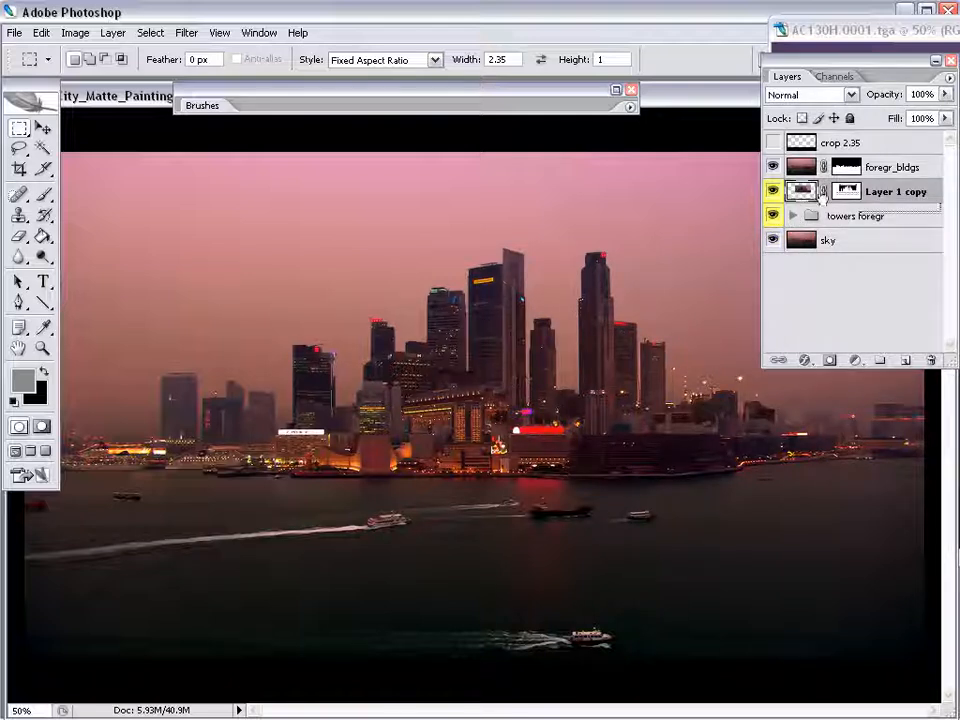
{"action": "left_click_drag", "start_coordinate": [792, 191], "coordinate": [795, 228]}
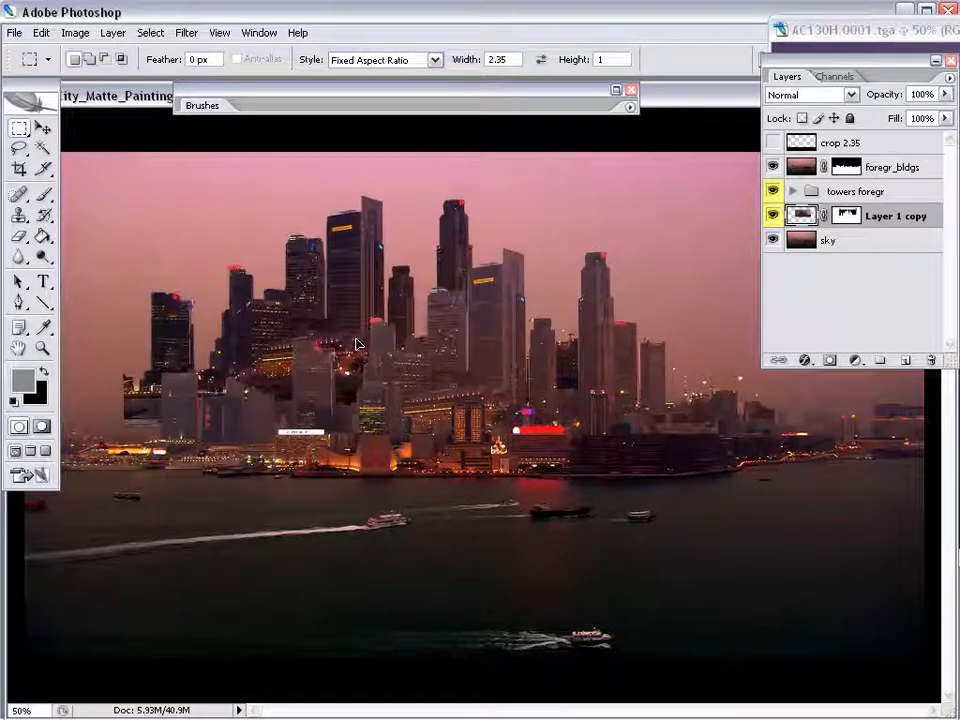
Move Layer 1 copy up and to the left behind the foreground towers and scale it down slightly.
{"action": "key", "text": "ctrl+t"}
{"action": "left_click_drag", "start_coordinate": [380, 224], "coordinate": [362, 198]}
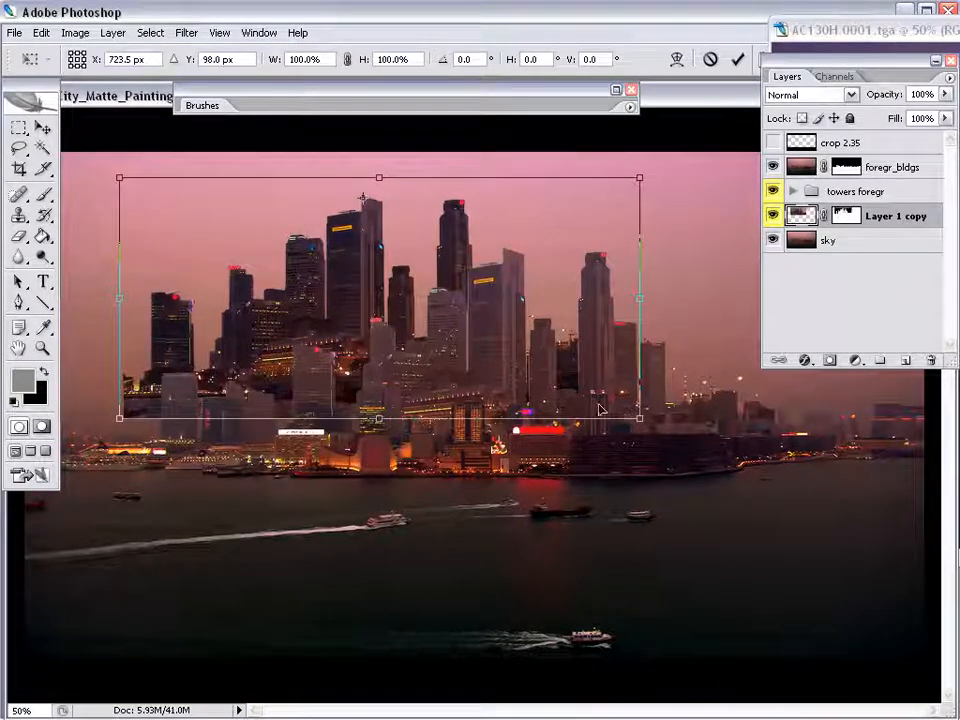
{"action": "left_click_drag", "start_coordinate": [634, 410], "coordinate": [602, 388]}
Set the marquee style to Normal and select a tall, narrow strip around the right part of Layer 1 copy's tallest tower.
{"action": "key", "text": "m"}
{"action": "key", "text": "z"}
{"action": "left_click", "coordinate": [371, 249]}
{"action": "left_click", "coordinate": [446, 302]}
{"action": "scroll", "coordinate": [520, 381], "scroll_direction": "right", "scroll_amount": 5}
{"action": "key", "text": "m"}
{"action": "left_click", "coordinate": [396, 61]}
{"action": "left_click", "coordinate": [380, 75]}
{"action": "left_click_drag", "start_coordinate": [455, 174], "coordinate": [395, 714]}
{"action": "left_click_drag", "start_coordinate": [428, 172], "coordinate": [443, 558]}
{"action": "left_click_drag", "start_coordinate": [447, 474], "coordinate": [451, 474]}
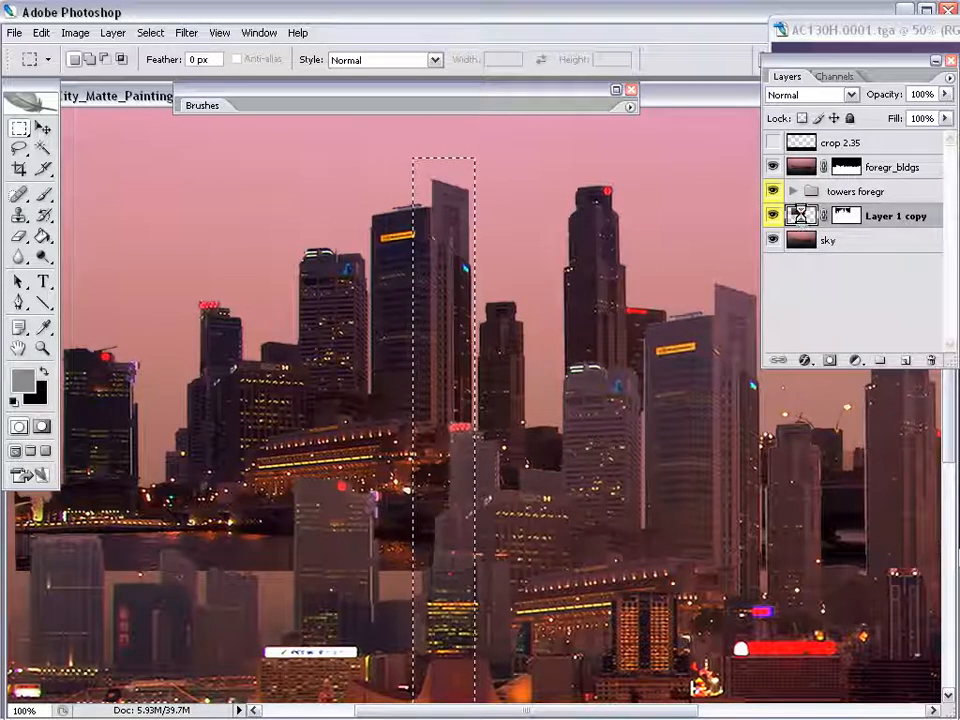
Limit the selection to Layer 1 copy's pixels and replace the layer's old mask with one made from that strip.
{"action": "left_click", "coordinate": [800, 216], "text": "ctrl"}
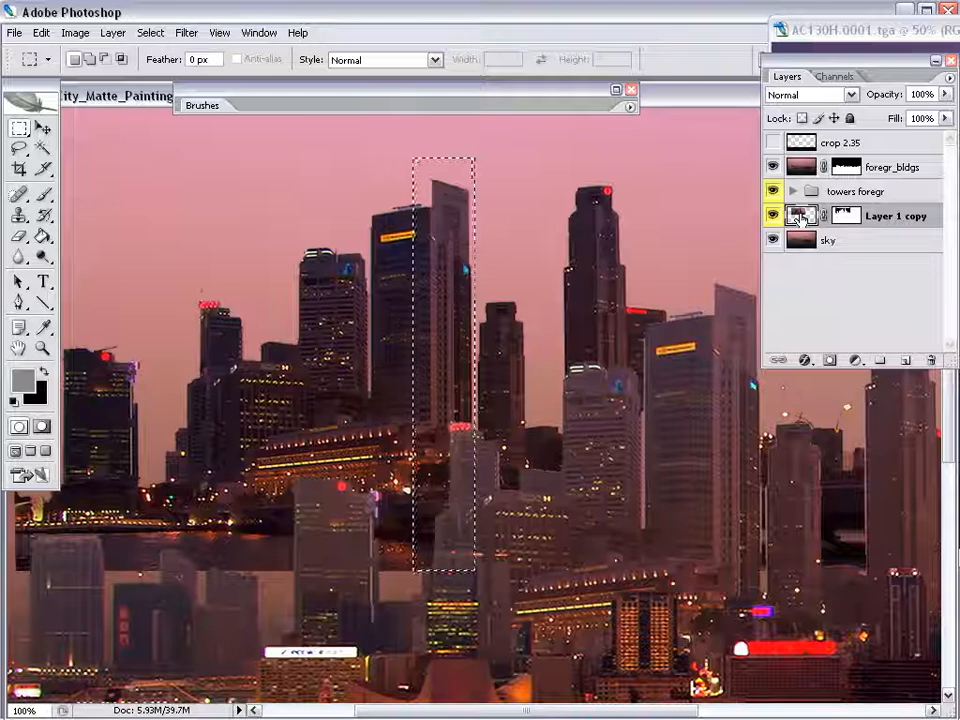
{"action": "key", "text": "ctrl+d"}
{"action": "left_click_drag", "start_coordinate": [845, 216], "coordinate": [931, 360]}
{"action": "left_click", "coordinate": [557, 291]}
{"action": "left_click", "coordinate": [829, 362]}
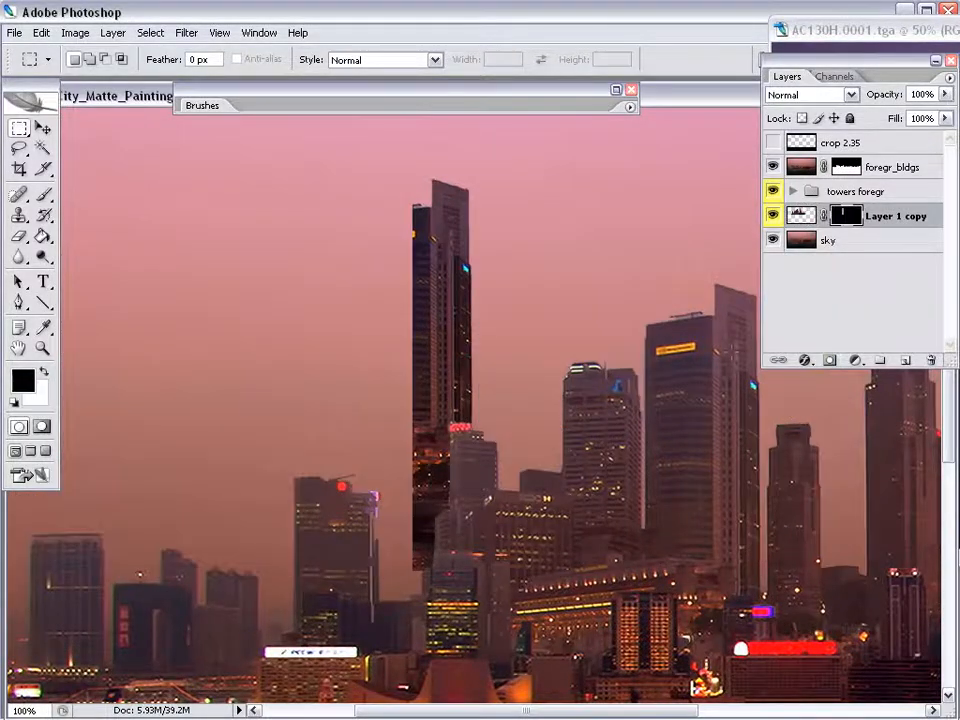
Check the isolated tower in the full skyline and lower Layer 1 copy's opacity to 63%.
{"action": "key", "text": "z"}
{"action": "left_click", "coordinate": [508, 403], "text": "alt"}
{"action": "left_click_drag", "start_coordinate": [442, 401], "coordinate": [442, 409]}
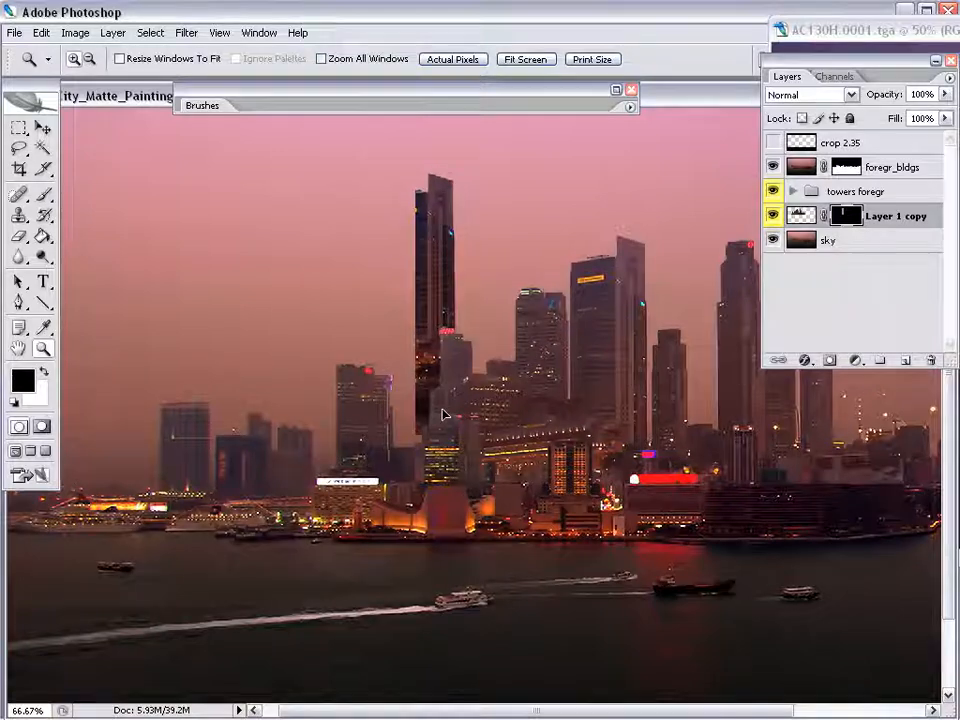
{"action": "scroll", "coordinate": [445, 418], "scroll_direction": "right", "scroll_amount": 1}
{"action": "key", "text": "Tab"}
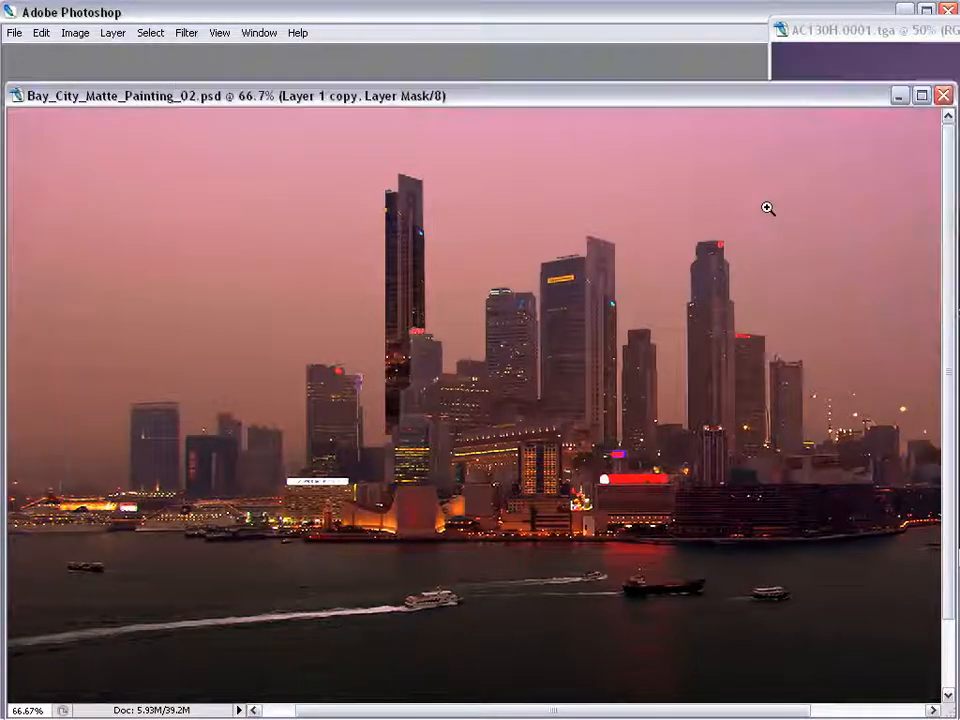
{"action": "key", "text": "Tab"}
{"action": "left_click", "coordinate": [800, 215]}
{"action": "left_click", "coordinate": [945, 93]}
{"action": "left_click_drag", "start_coordinate": [940, 116], "coordinate": [913, 118]}
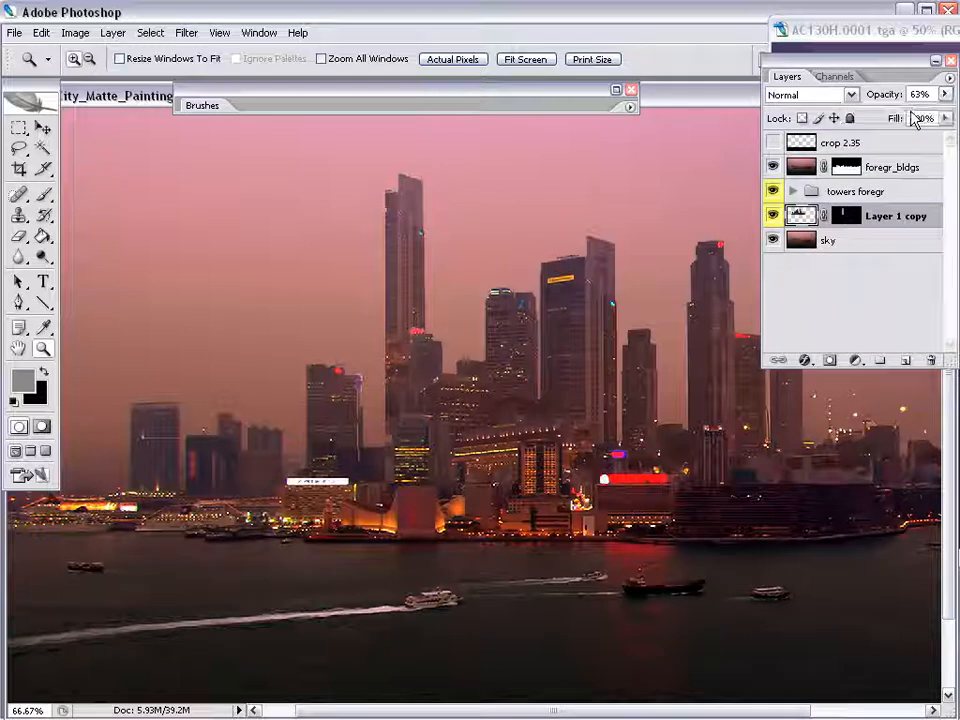
Hide Layer 1 copy and outline a tall, spired tower shape behind the skyline with the Polygonal Lasso.
{"action": "left_click", "coordinate": [773, 214]}
{"action": "left_click_drag", "start_coordinate": [18, 147], "coordinate": [88, 163]}
{"action": "key", "text": "Tab"}
{"action": "key", "text": "Tab"}
{"action": "key", "text": "Tab"}
{"action": "left_click", "coordinate": [446, 430], "text": "alt"}
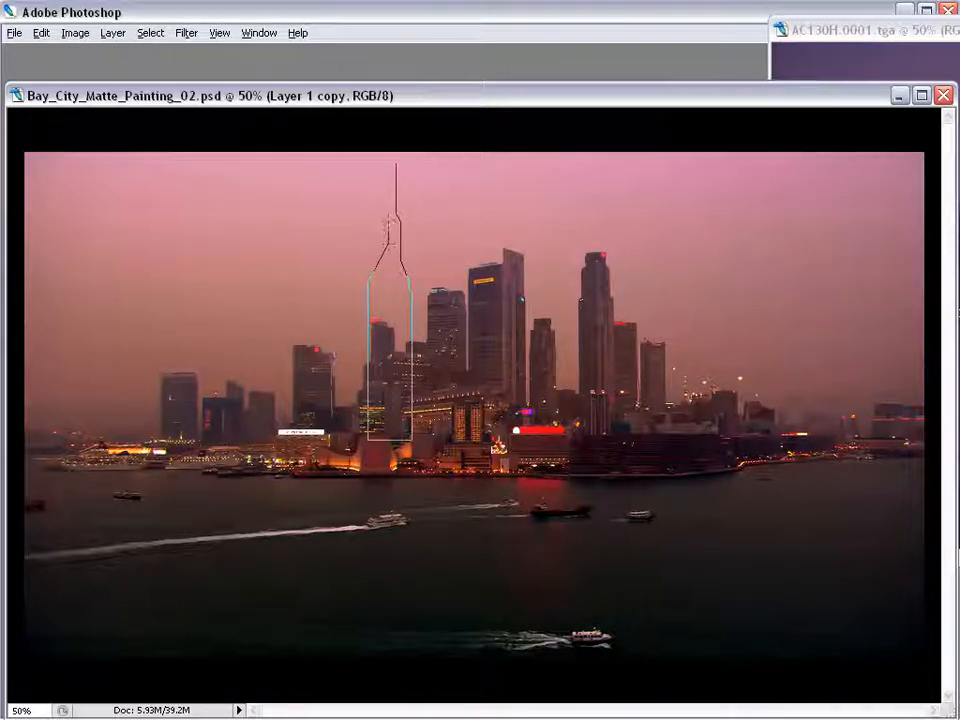
{"action": "left_click", "coordinate": [394, 170]}
{"action": "key", "text": "Tab"}
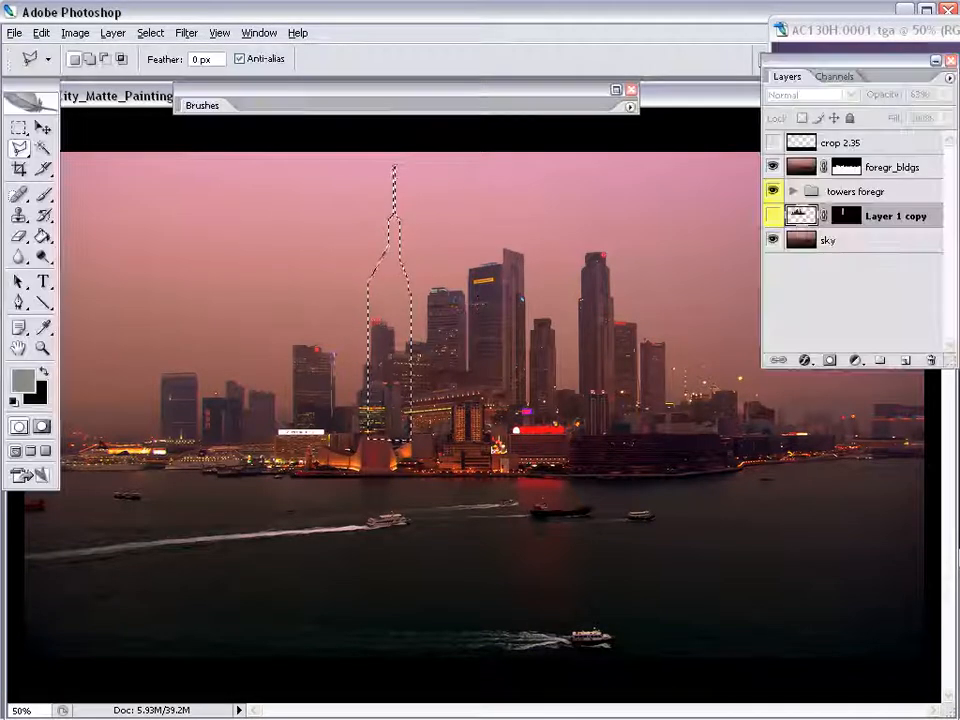
Fill the spired tower outline on a new layer with a colour sampled from the neighbouring tower, and deselect.
{"action": "left_click", "coordinate": [906, 361]}
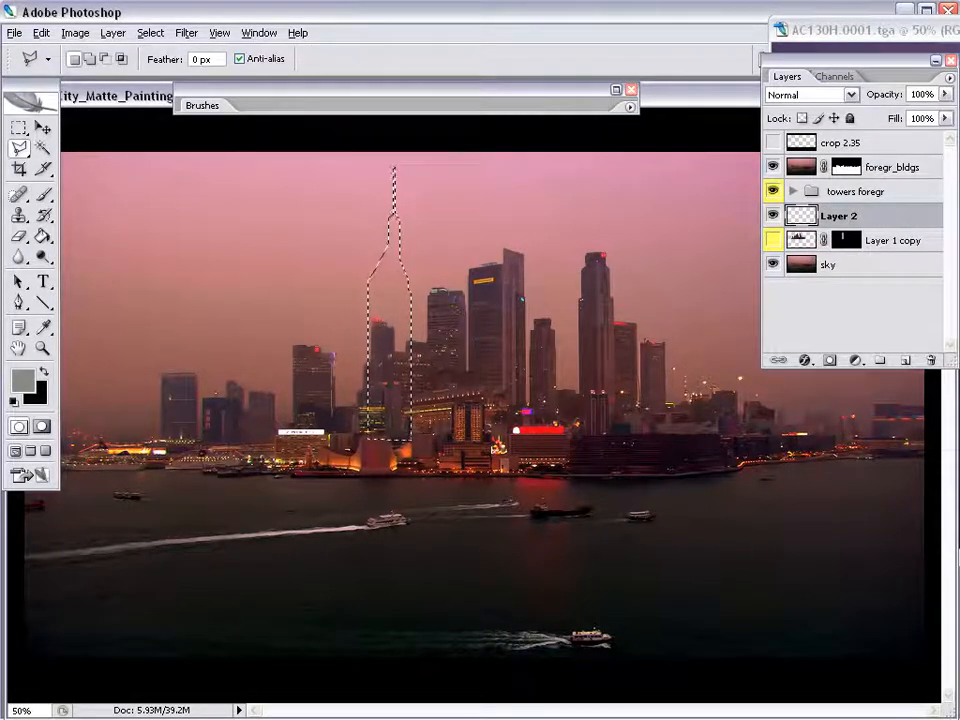
{"action": "key", "text": "b"}
{"action": "left_click", "coordinate": [494, 271], "text": "alt"}
{"action": "left_click", "coordinate": [41, 33]}
{"action": "left_click", "coordinate": [80, 278]}
{"action": "left_click", "coordinate": [659, 196]}
{"action": "left_click", "coordinate": [728, 200]}
{"action": "key", "text": "Return"}
{"action": "key", "text": "ctrl+d"}
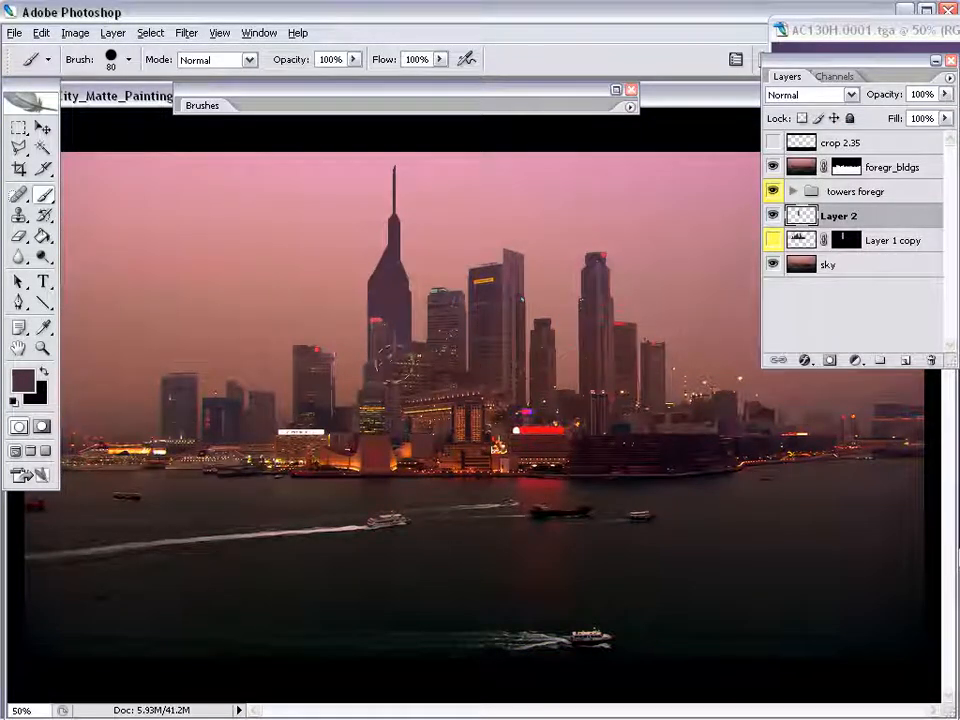
Trim a strip off the silhouette's left edge and shift its upper spire section slightly to the left.
{"action": "key", "text": "m"}
{"action": "left_click_drag", "start_coordinate": [370, 264], "coordinate": [316, 540]}
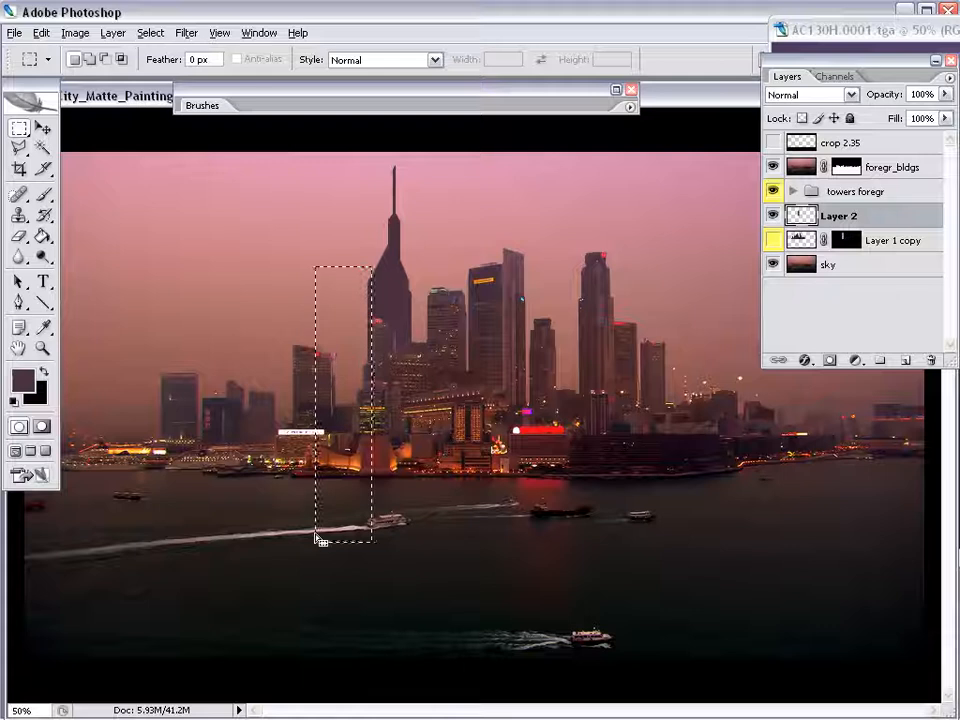
{"action": "key", "text": "Delete"}
{"action": "key", "text": "ctrl+d"}
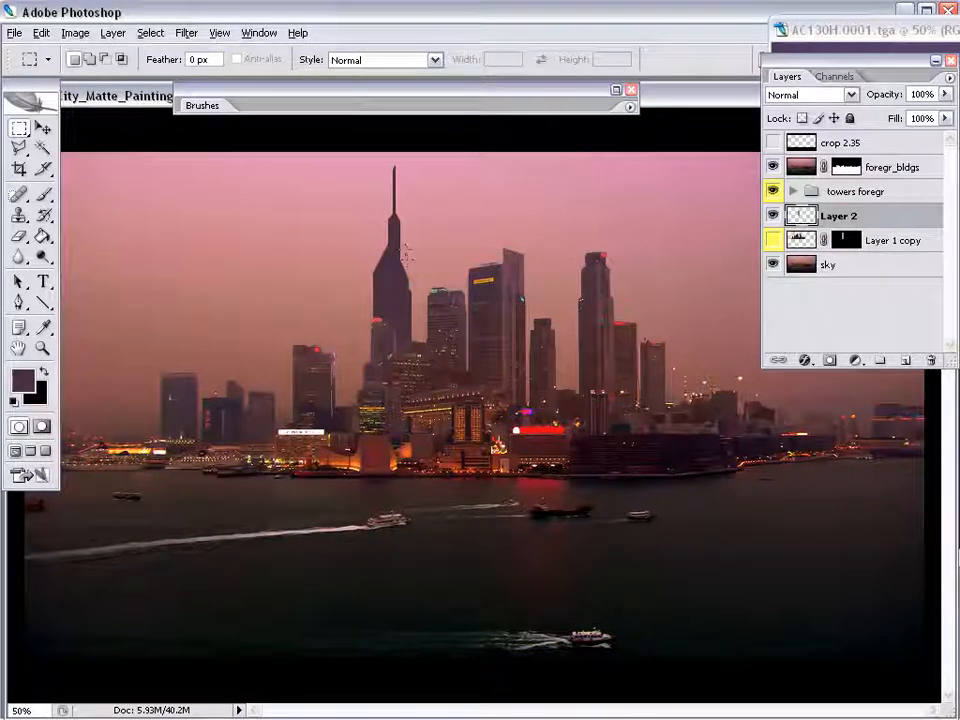
{"action": "key", "text": "ctrl+t"}
{"action": "key", "text": "ctrl+Left"}
{"action": "key", "text": "ctrl+Left"}
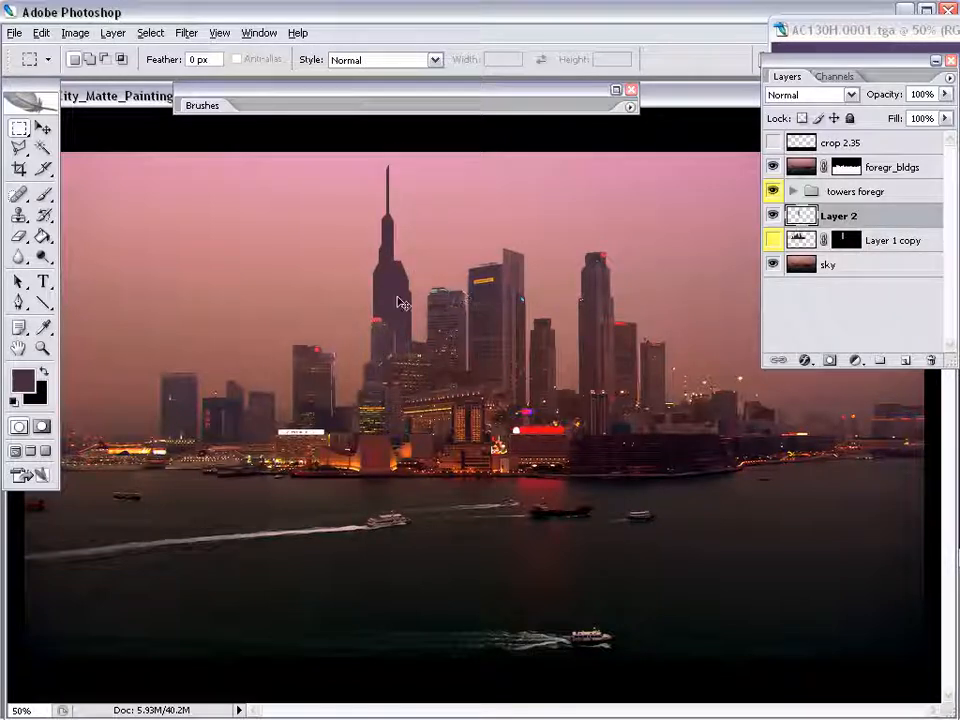
Flip the tower silhouette horizontally and move it left behind the red-lit tower.
{"action": "key", "text": "ctrl+t"}
{"action": "right_click", "coordinate": [405, 330]}
{"action": "left_click", "coordinate": [512, 525]}
{"action": "key", "text": "Return"}
{"action": "left_click_drag", "start_coordinate": [482, 514], "coordinate": [458, 509]}
Set Layer 2's opacity to 78% and narrow the silhouette to 90.2% of its width.
{"action": "left_click_drag", "start_coordinate": [945, 100], "coordinate": [928, 117]}
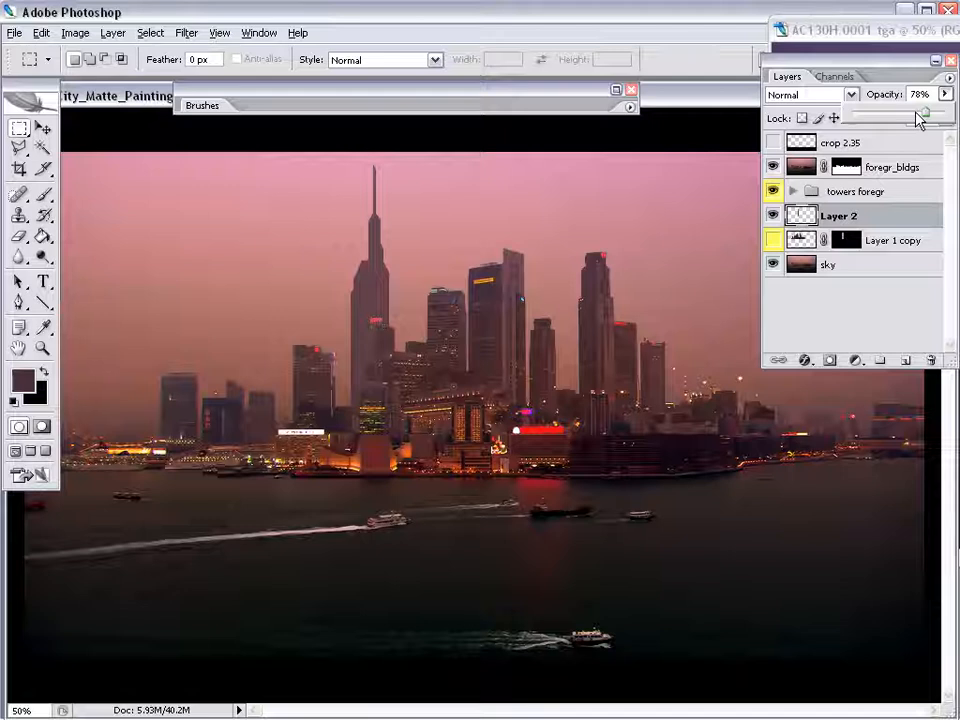
{"action": "key", "text": "ctrl+t"}
{"action": "left_click_drag", "start_coordinate": [389, 301], "coordinate": [386, 300]}
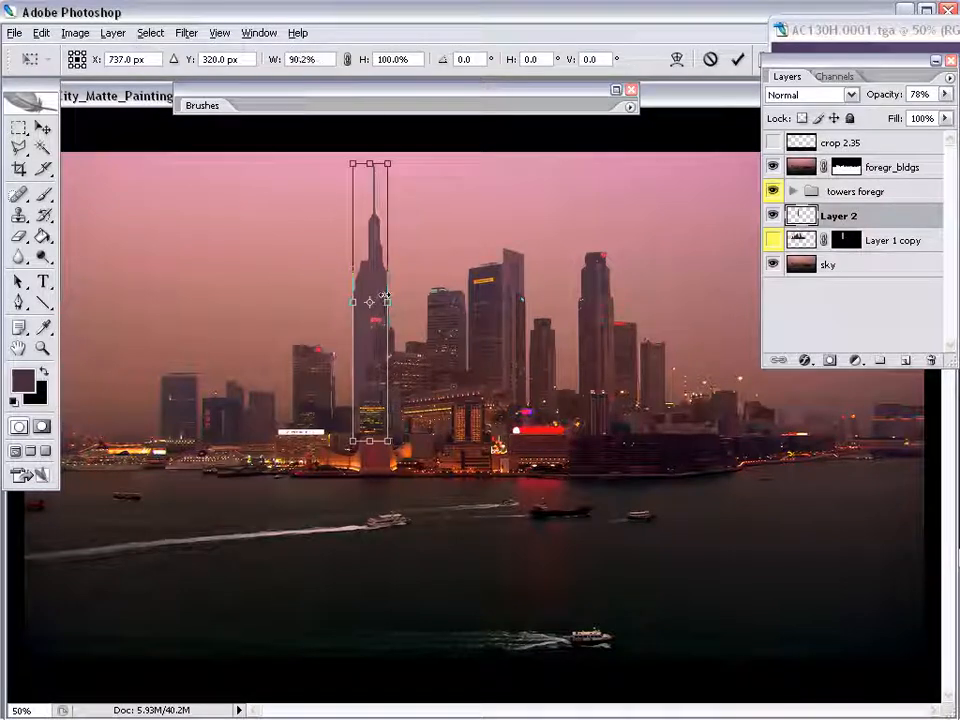
{"action": "key", "text": "Return"}
{"action": "key", "text": "Return"}
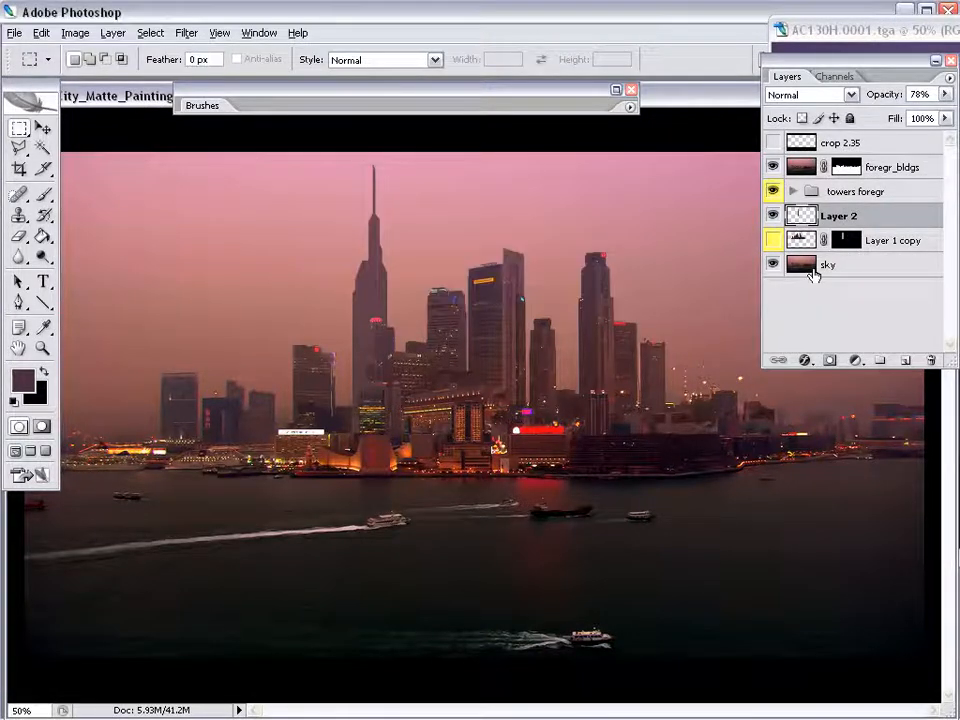
Show Layer 1 copy above Layer 2, clipped to the silhouette, and duplicate the clipped layer.
{"action": "left_click", "coordinate": [797, 239]}
{"action": "mouse_move", "coordinate": [797, 239]}
{"action": "left_mouse_down"}
{"action": "mouse_move", "coordinate": [776, 242]}
{"action": "mouse_move", "coordinate": [808, 199]}
{"action": "mouse_move", "coordinate": [766, 228]}
{"action": "mouse_move", "coordinate": [796, 215]}
{"action": "left_mouse_up"}
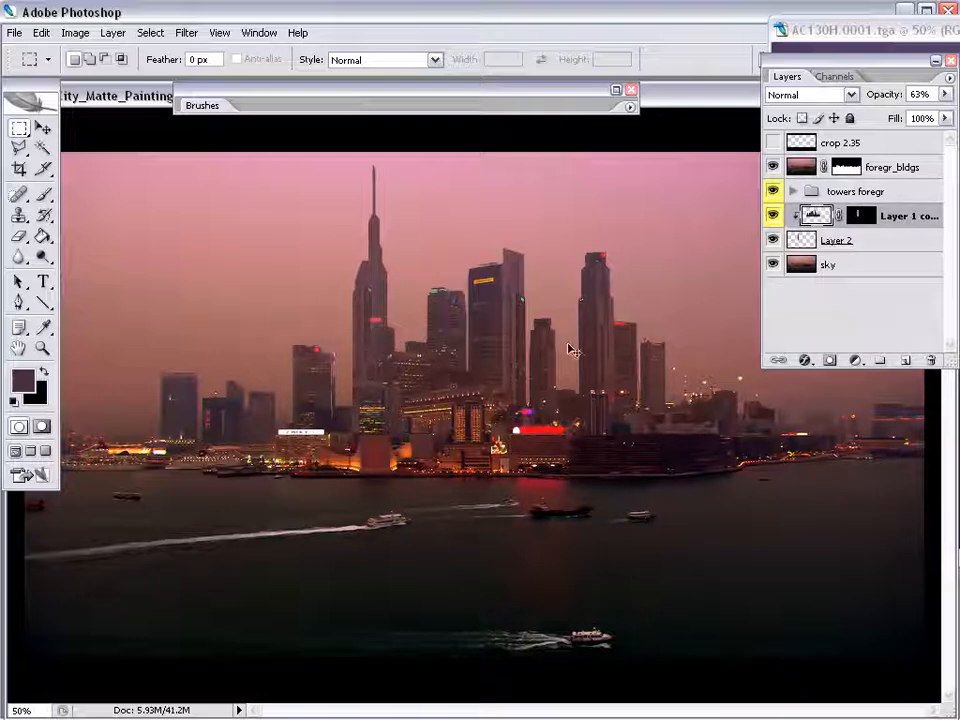
{"action": "key", "text": "ctrl+j"}
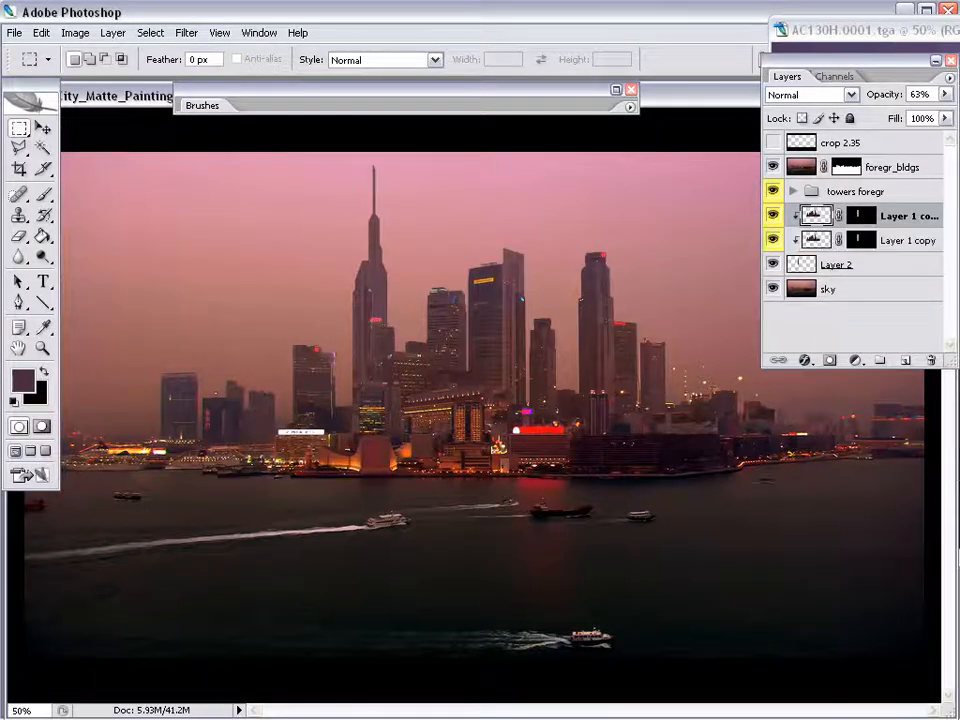
Scale down the duplicated clipped layer and move it left onto the upper section of the spired tower.
{"action": "key", "text": "ctrl+t"}
{"action": "left_click_drag", "start_coordinate": [609, 397], "coordinate": [597, 390]}
{"action": "left_click_drag", "start_coordinate": [599, 294], "coordinate": [546, 292]}
{"action": "left_click_drag", "start_coordinate": [546, 392], "coordinate": [533, 381]}
{"action": "key", "text": "Return"}
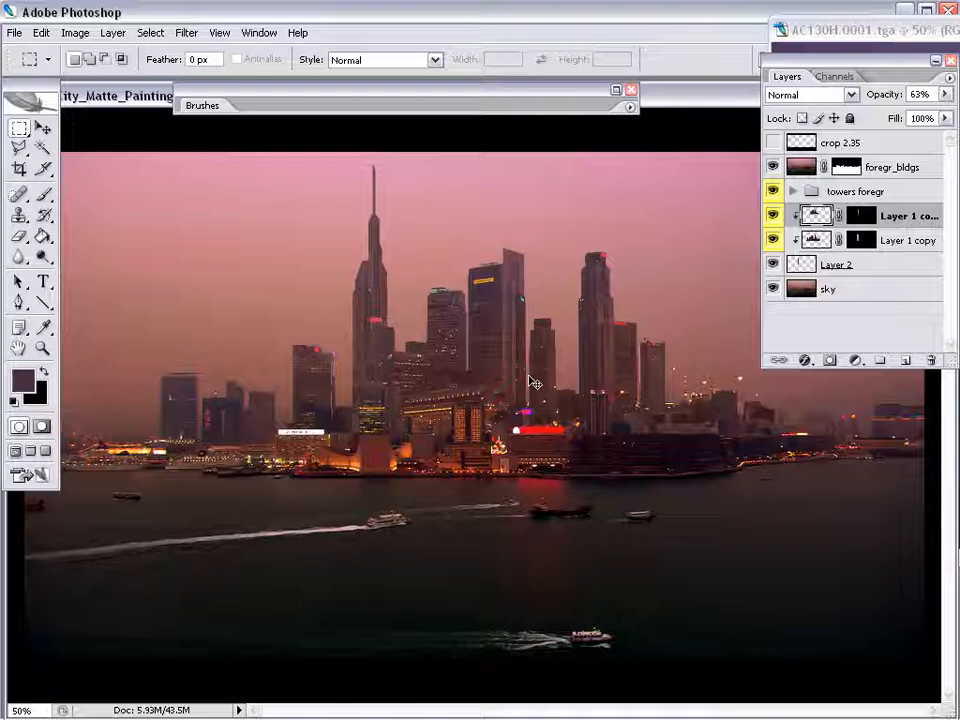
Cut away the right edge and tip of the spire on Layer 2 with a Polygonal Lasso selection to make it thinner.
{"action": "left_click", "coordinate": [790, 290]}
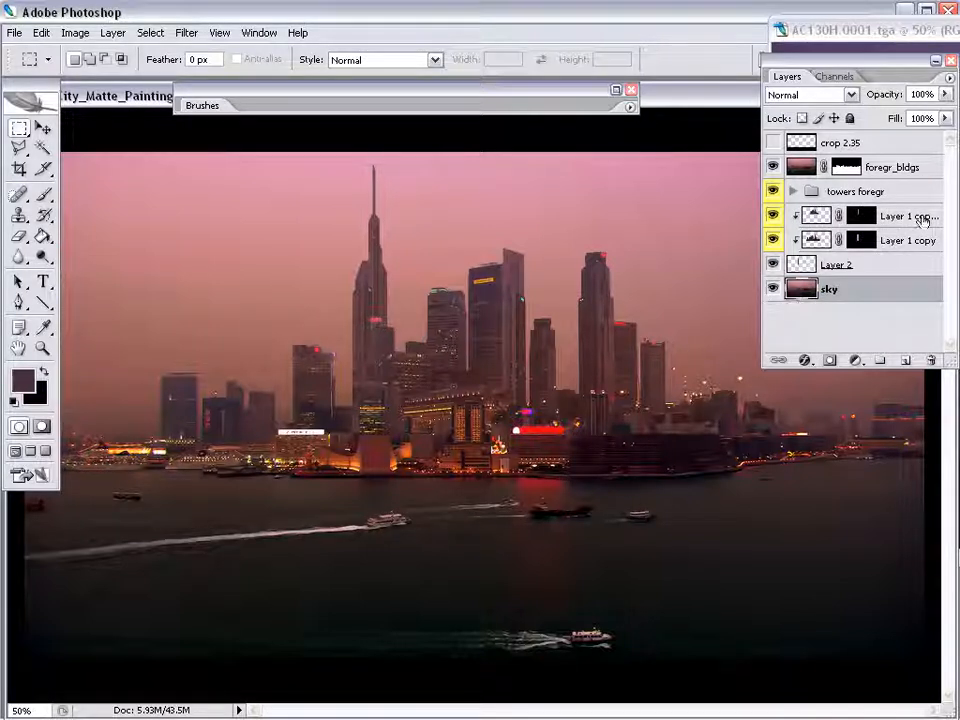
{"action": "left_click", "coordinate": [840, 268]}
{"action": "key", "text": "z"}
{"action": "left_click_drag", "start_coordinate": [338, 155], "coordinate": [412, 310]}
{"action": "left_click", "coordinate": [438, 391]}
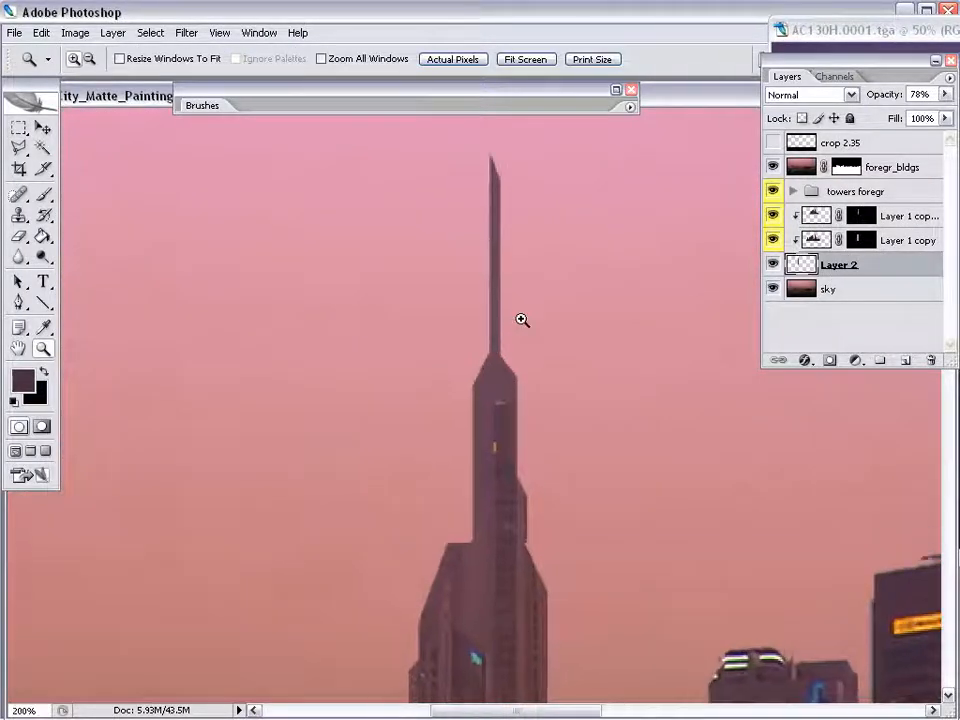
{"action": "left_click", "coordinate": [521, 320]}
{"action": "left_click", "coordinate": [24, 150]}
{"action": "left_click", "coordinate": [473, 476]}
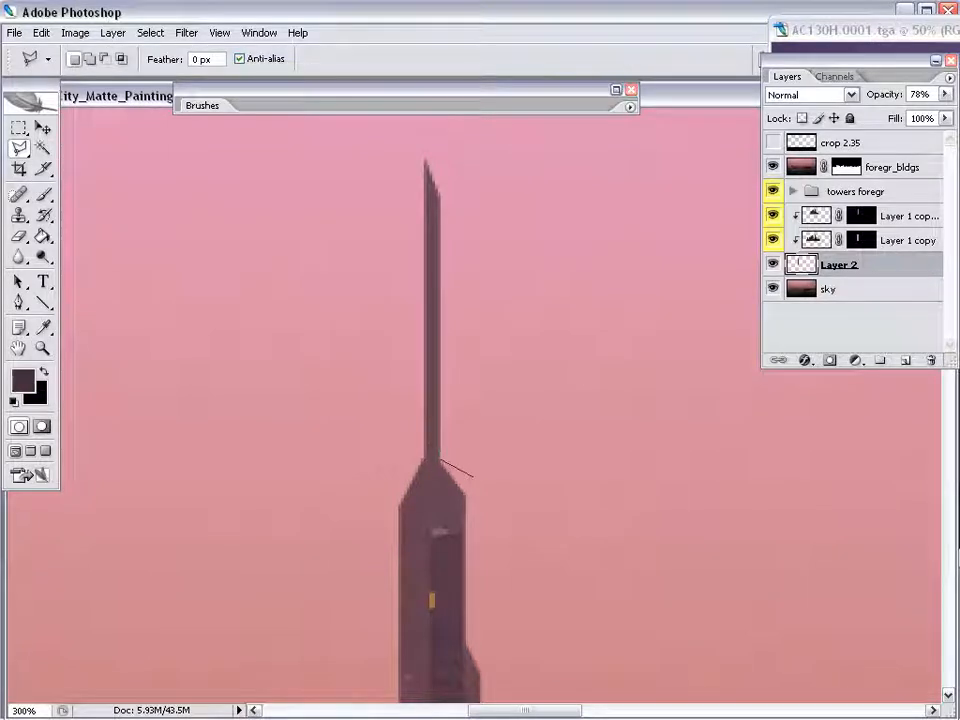
{"action": "left_click", "coordinate": [432, 404]}
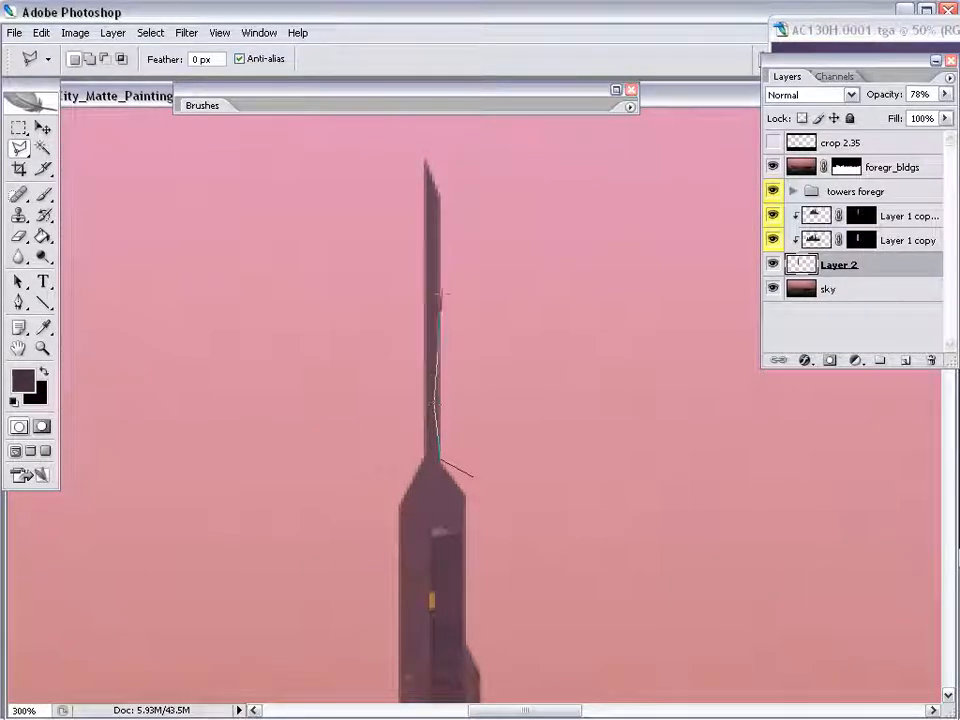
{"action": "left_click", "coordinate": [417, 232]}
{"action": "left_click", "coordinate": [418, 160]}
{"action": "left_click", "coordinate": [431, 141]}
{"action": "left_click", "coordinate": [521, 171]}
{"action": "double_click", "coordinate": [512, 322]}
{"action": "key", "text": "Delete"}
{"action": "key", "text": "ctrl+d"}
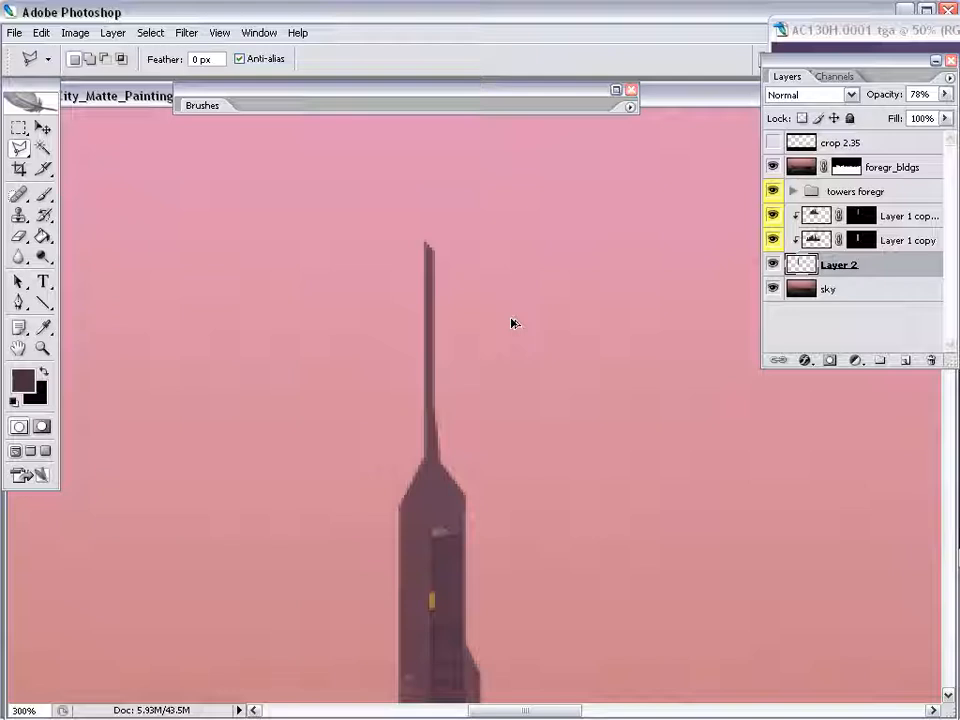
Examine the spired tower and the rest of the skyline without the palettes.
{"action": "key", "text": "ctrl+minus"}
{"action": "key", "text": "ctrl+minus"}
{"action": "key", "text": "ctrl+minus"}
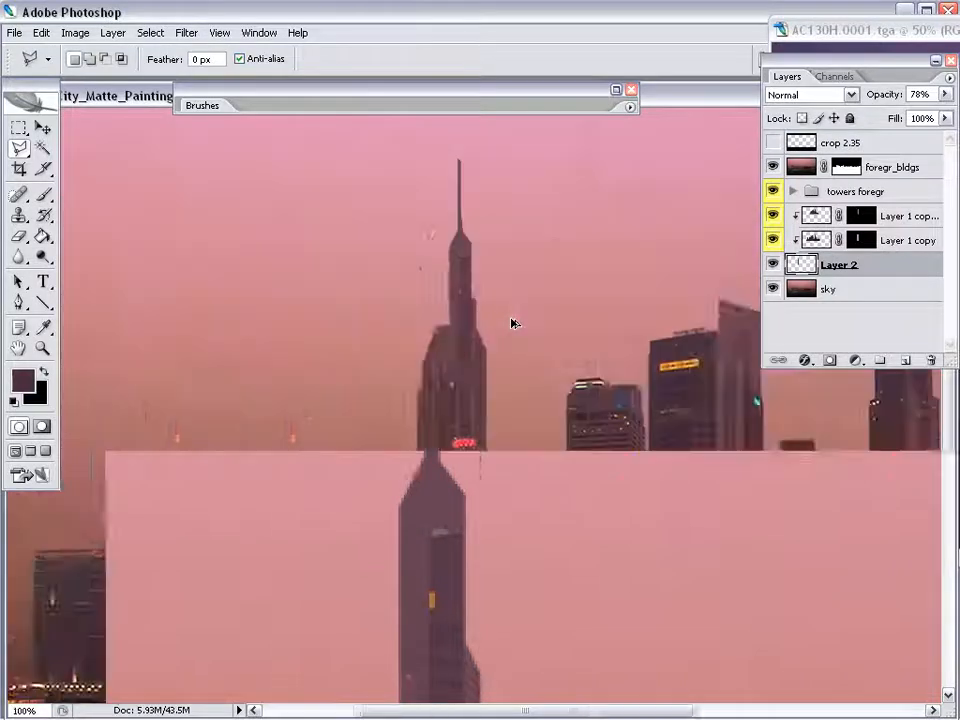
{"action": "key", "text": "ctrl+space"}
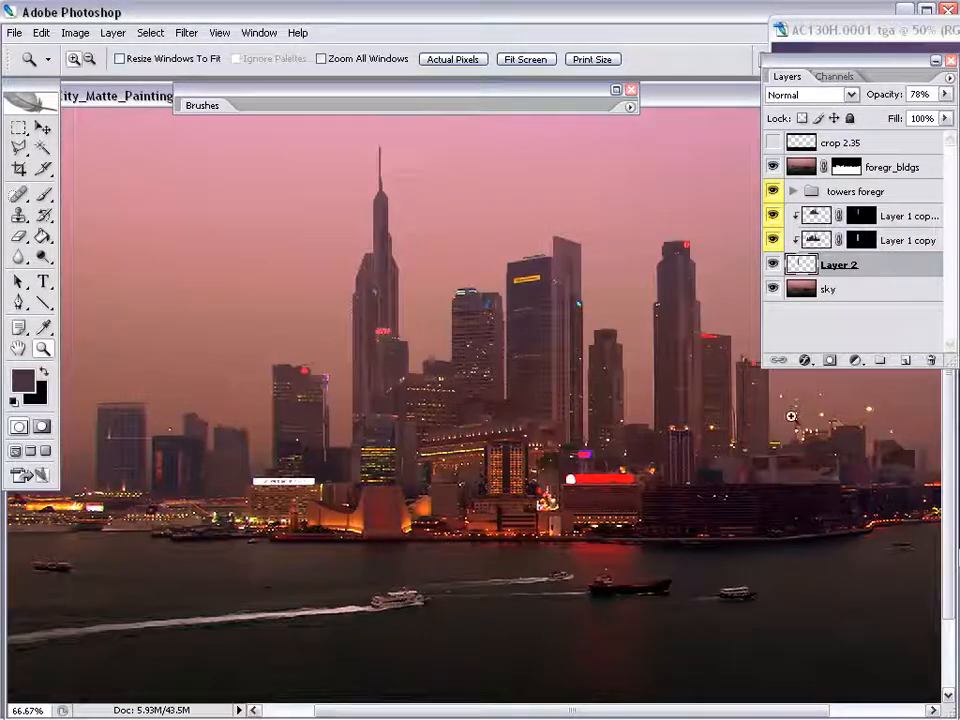
{"action": "left_click", "coordinate": [816, 290]}
{"action": "key", "text": "Tab"}
{"action": "left_click_drag", "start_coordinate": [723, 433], "coordinate": [583, 439]}
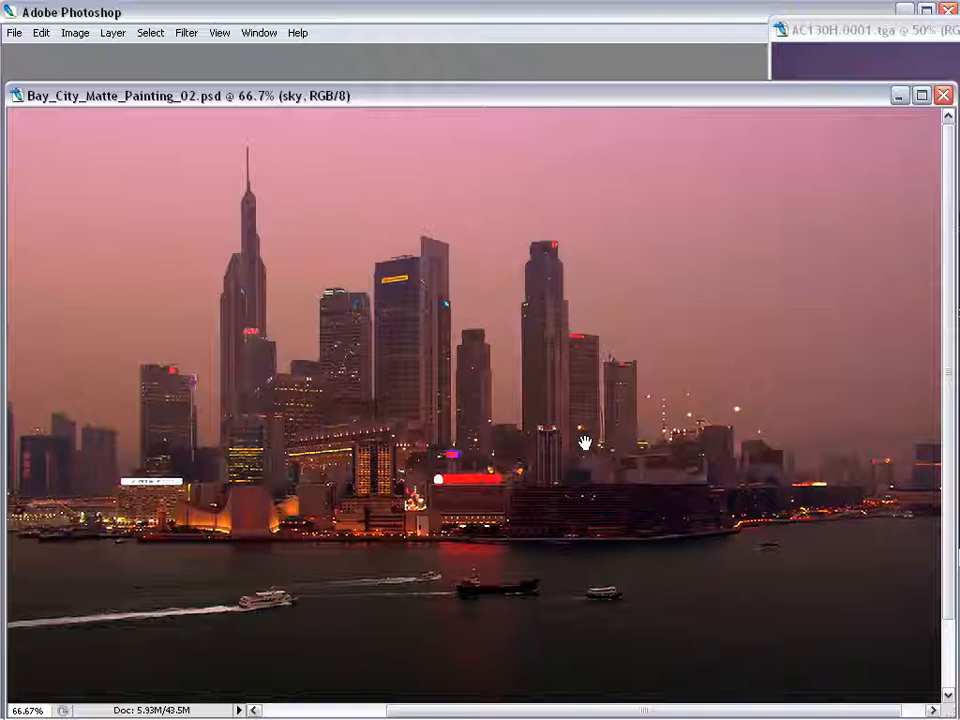
{"action": "left_click", "coordinate": [600, 460], "text": "alt"}
{"action": "key", "text": "Tab"}
Isolate the sky layer and sample a hazy brush colour from the distant buildings behind the waterfront.
{"action": "left_click", "coordinate": [772, 289], "text": "alt"}
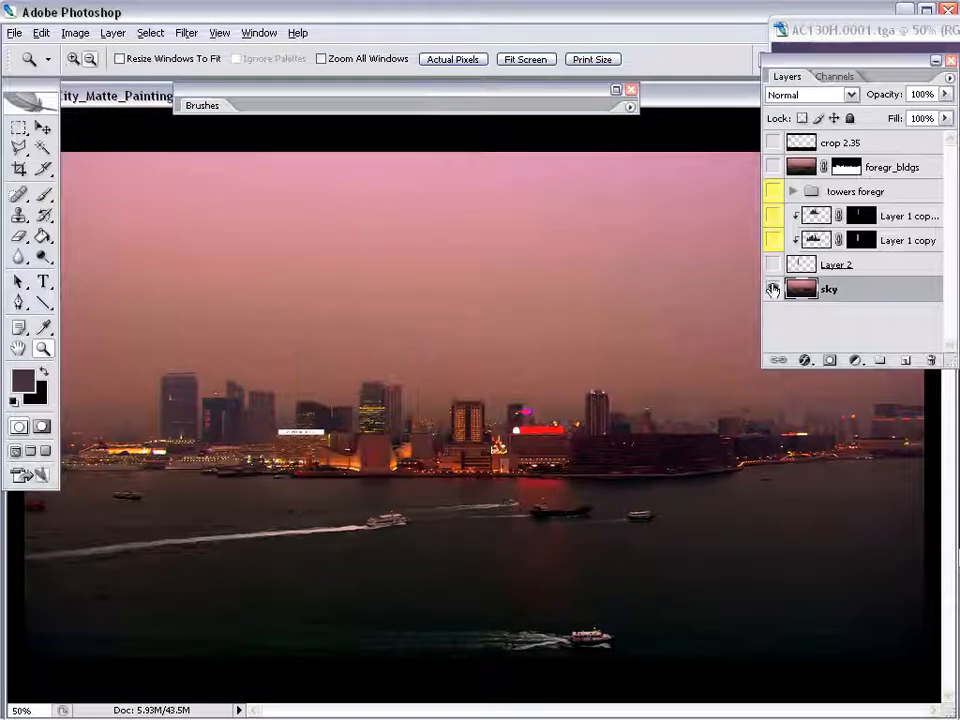
{"action": "mouse_move", "coordinate": [734, 382]}
{"action": "left_mouse_down"}
{"action": "mouse_move", "coordinate": [679, 431]}
{"action": "mouse_move", "coordinate": [515, 480]}
{"action": "mouse_move", "coordinate": [441, 540]}
{"action": "left_mouse_up"}
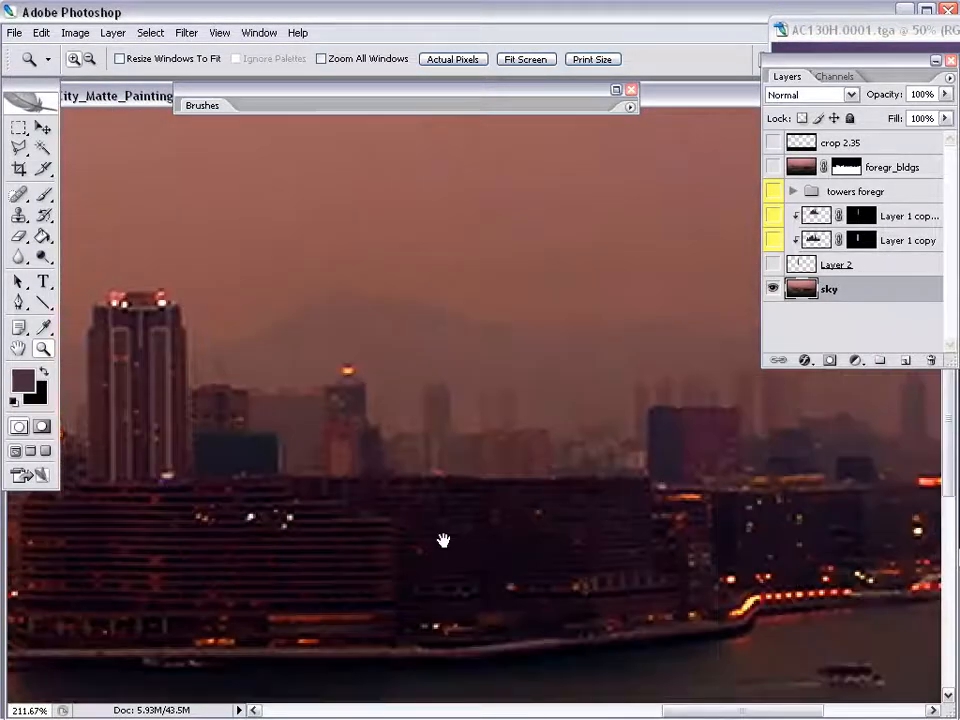
{"action": "key", "text": "b"}
{"action": "key", "text": "x"}
{"action": "left_click", "coordinate": [304, 418], "text": "alt"}
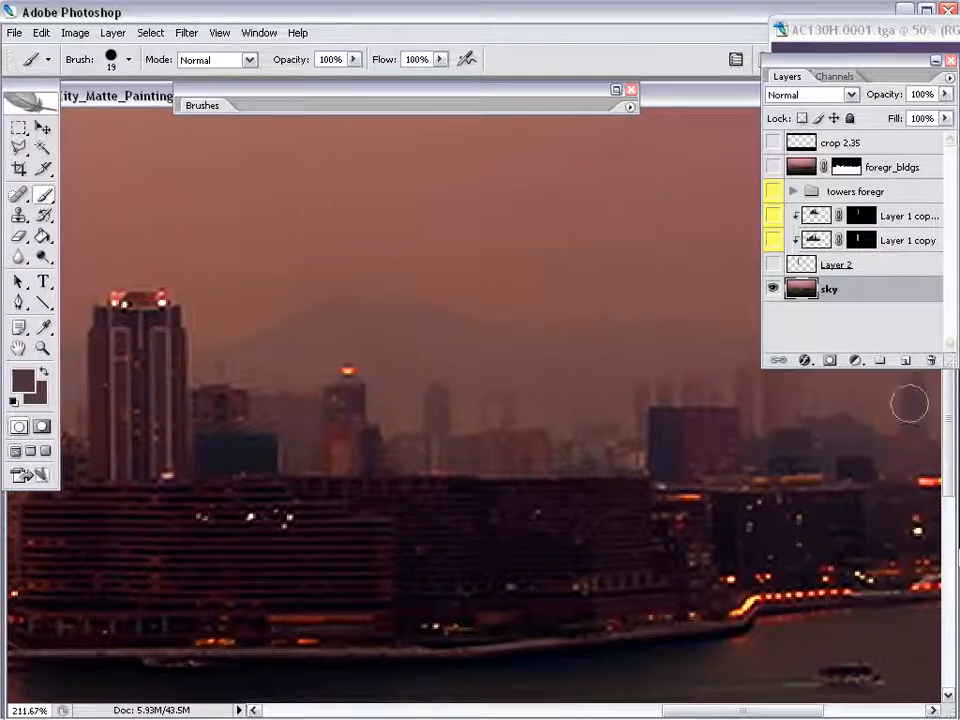
Show Layer 2, both clipped copies, the towers foregr group and the foregr_bldgs layer again.
{"action": "key", "text": "z"}
{"action": "left_click", "coordinate": [570, 426], "text": "alt"}
{"action": "left_click", "coordinate": [560, 435], "text": "alt"}
{"action": "left_click", "coordinate": [555, 438], "text": "alt"}
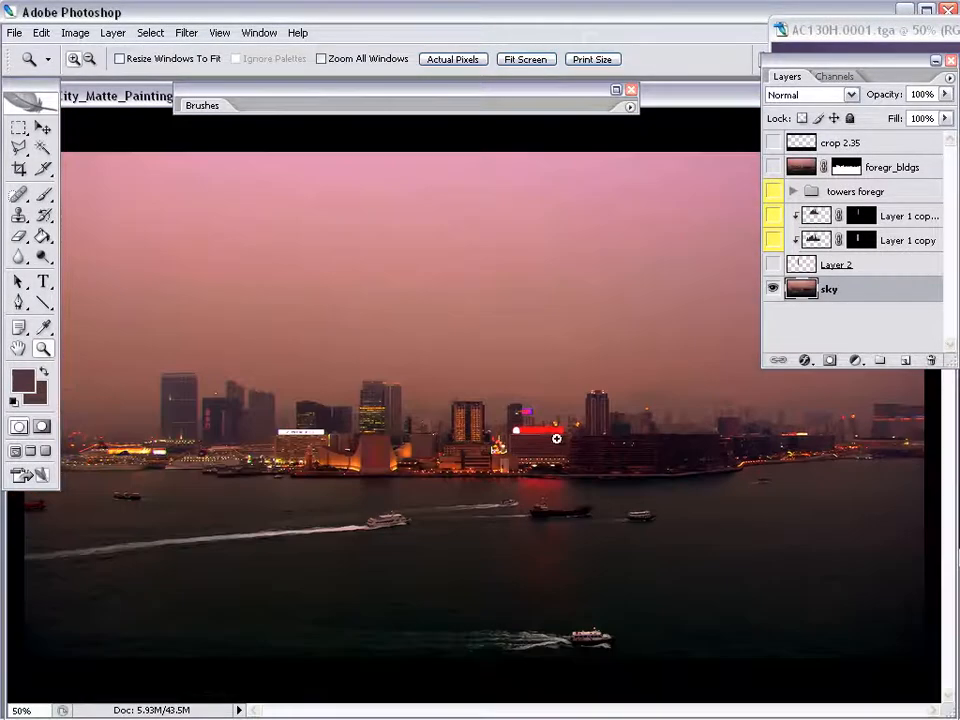
{"action": "left_click_drag", "start_coordinate": [773, 264], "coordinate": [773, 167]}
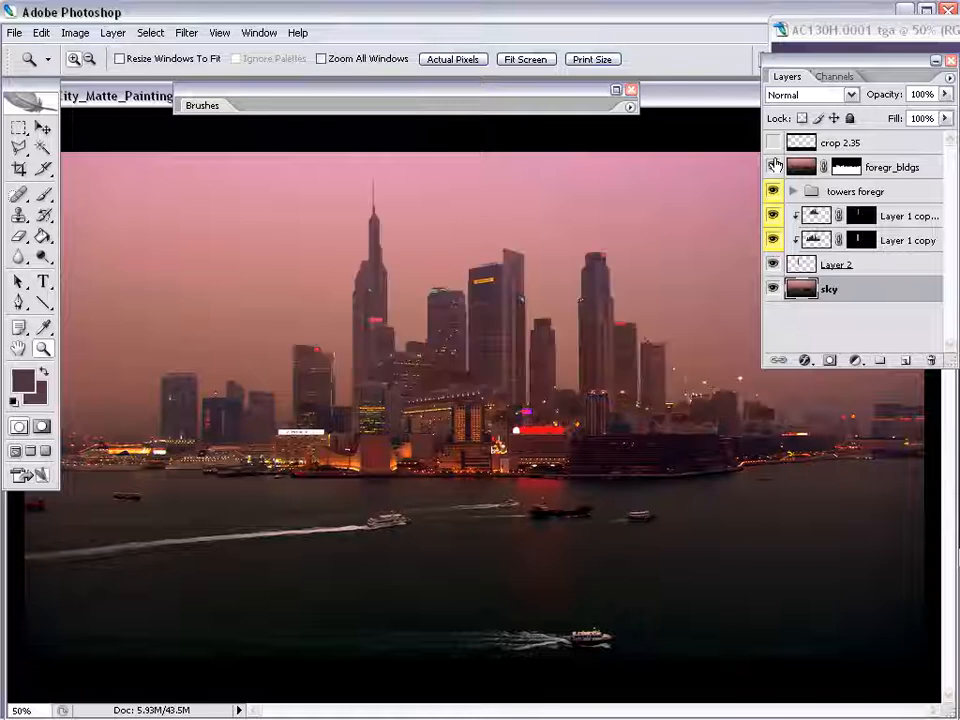
Add a new layer above sky and select seven slim rectangles of differing heights among the skyline buildings with the Rectangular Marquee.
{"action": "left_click", "coordinate": [903, 361]}
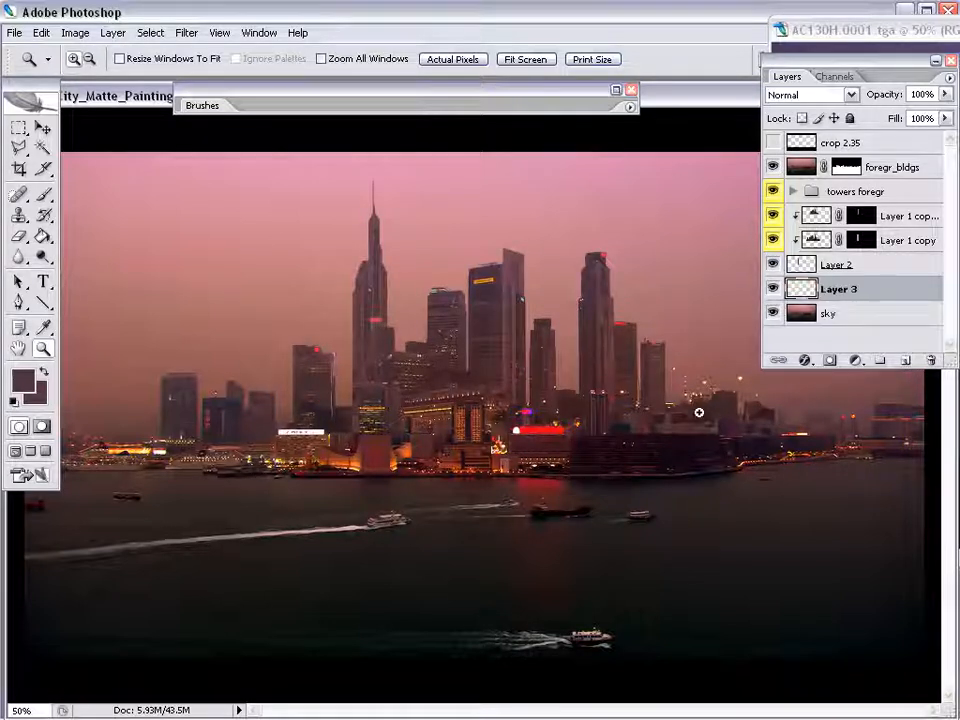
{"action": "key", "text": "m"}
{"action": "left_click_drag", "start_coordinate": [545, 356], "coordinate": [563, 445]}
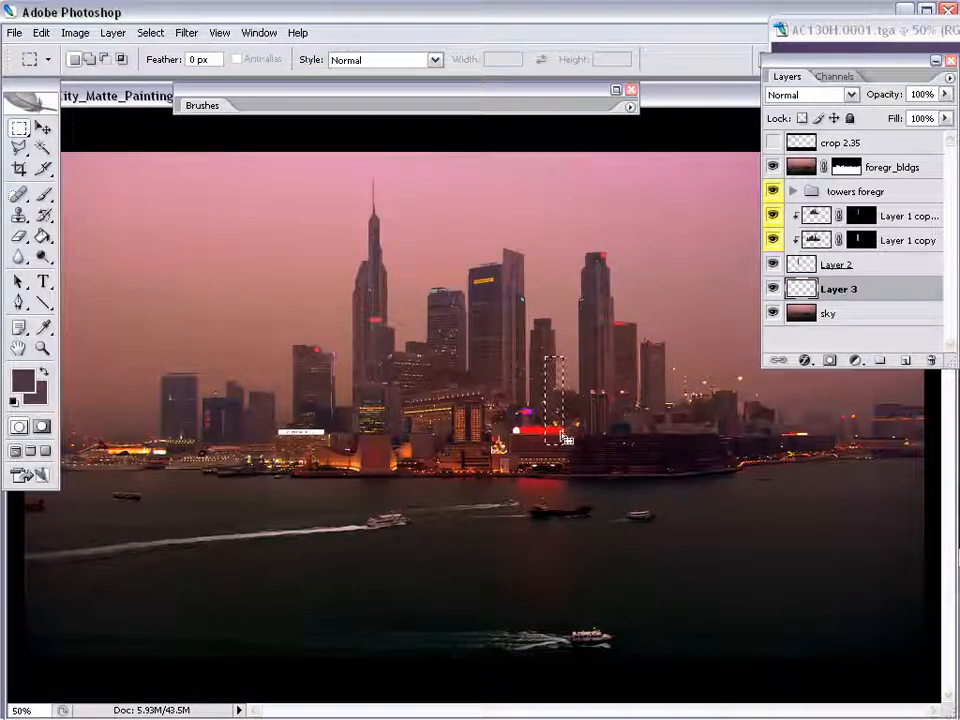
{"action": "left_click_drag", "start_coordinate": [581, 336], "coordinate": [604, 450], "text": "shift"}
{"action": "left_click_drag", "start_coordinate": [625, 360], "coordinate": [645, 444], "text": "shift"}
{"action": "left_click_drag", "start_coordinate": [710, 434], "coordinate": [693, 321], "text": "shift"}
{"action": "left_click_drag", "start_coordinate": [352, 372], "coordinate": [344, 442], "text": "shift"}
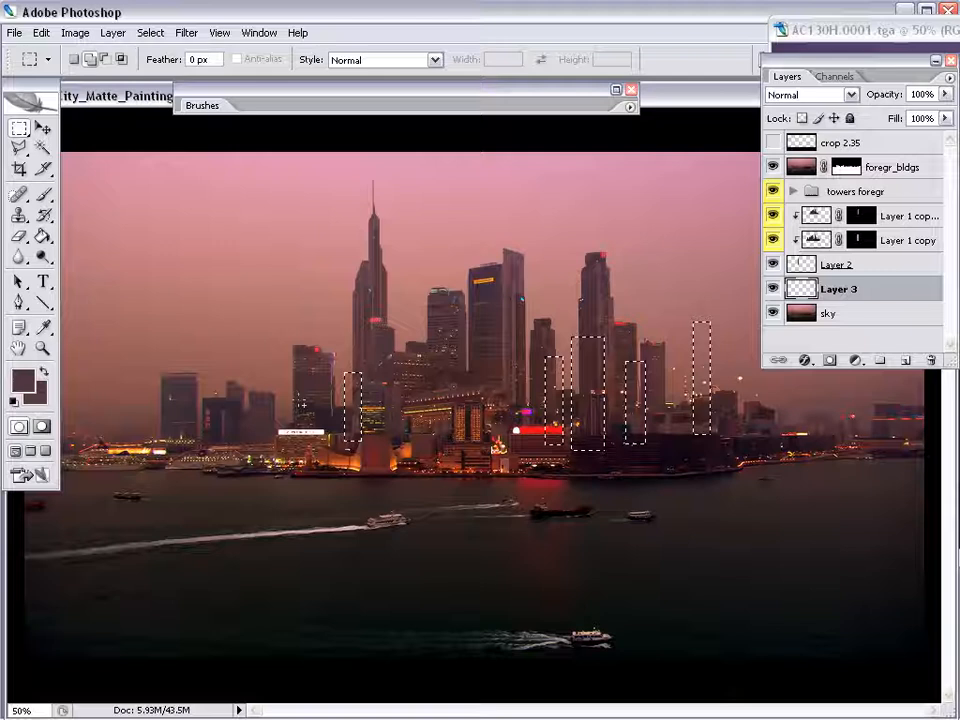
{"action": "left_click_drag", "start_coordinate": [274, 393], "coordinate": [298, 450], "text": "shift"}
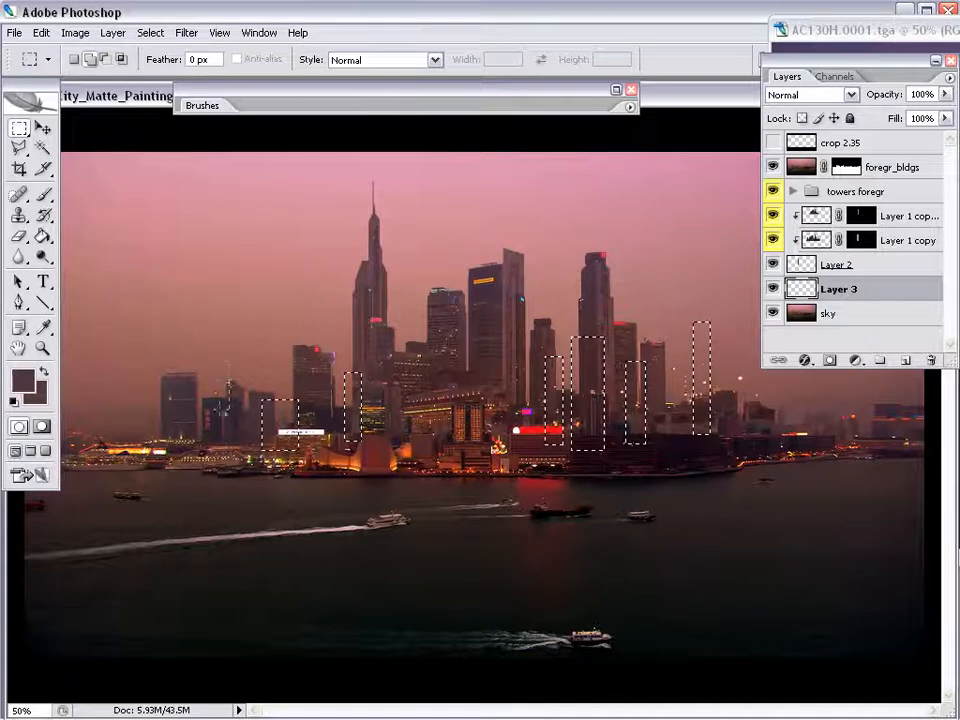
{"action": "left_click_drag", "start_coordinate": [215, 361], "coordinate": [229, 433], "text": "shift"}
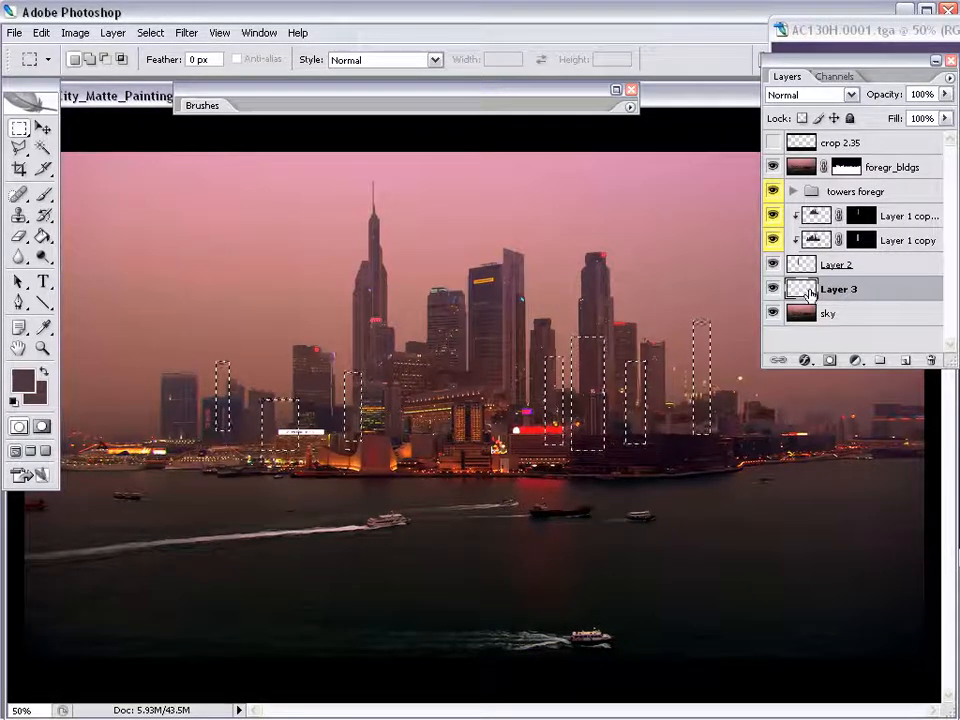
Fill the selected rectangles with the foreground color on Layer 3, deselect, and lower the layer's opacity.
{"action": "left_click", "coordinate": [41, 32]}
{"action": "left_click", "coordinate": [103, 277]}
{"action": "left_click", "coordinate": [808, 172]}
{"action": "key", "text": "ctrl+d"}
{"action": "left_click_drag", "start_coordinate": [944, 94], "coordinate": [933, 117]}
Add another new layer directly above sky and show the crop 2.35 frame over the painting.
{"action": "left_click", "coordinate": [878, 315]}
{"action": "left_click", "coordinate": [905, 360]}
{"action": "key", "text": "Tab"}
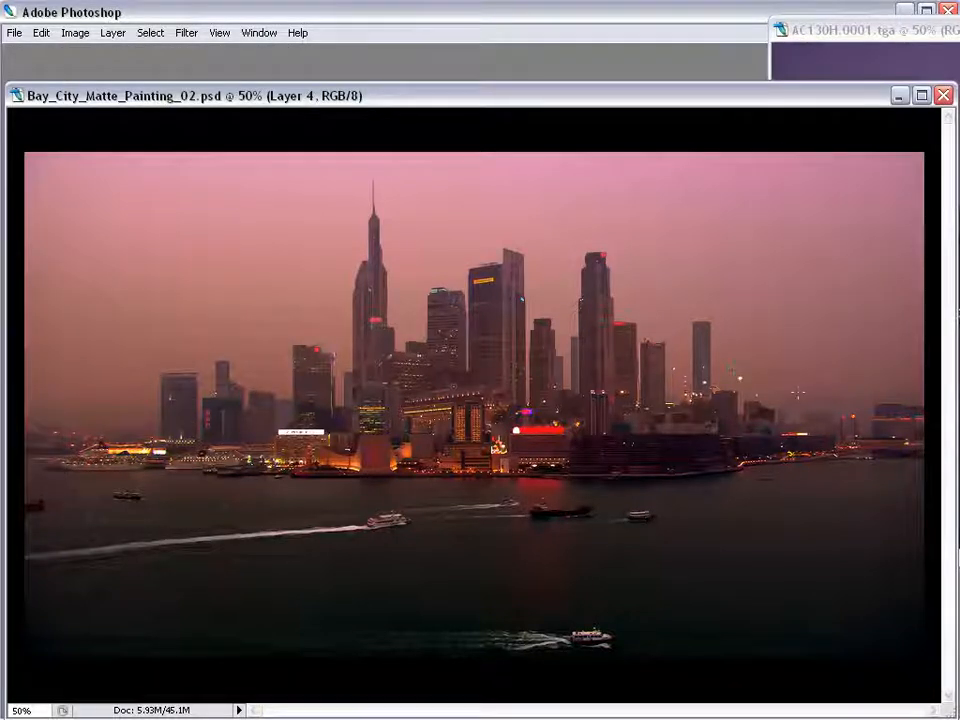
{"action": "key", "text": "Tab"}
{"action": "key", "text": "Tab"}
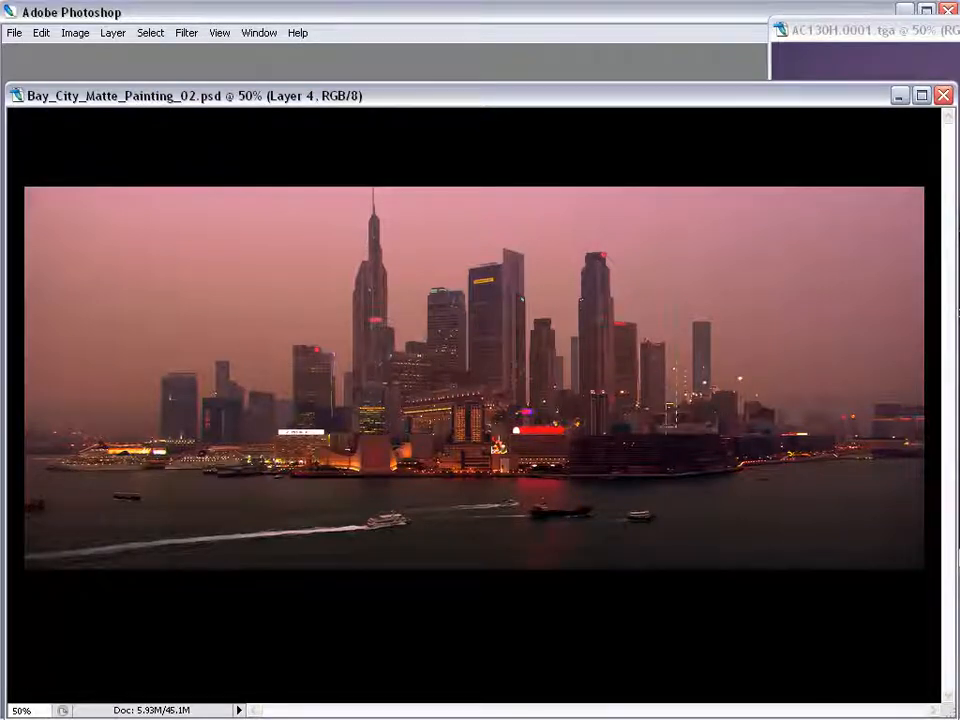
Select six tall, thin rectangles between the existing towers for more distant buildings on Layer 4.
{"action": "left_click_drag", "start_coordinate": [659, 299], "coordinate": [676, 431]}
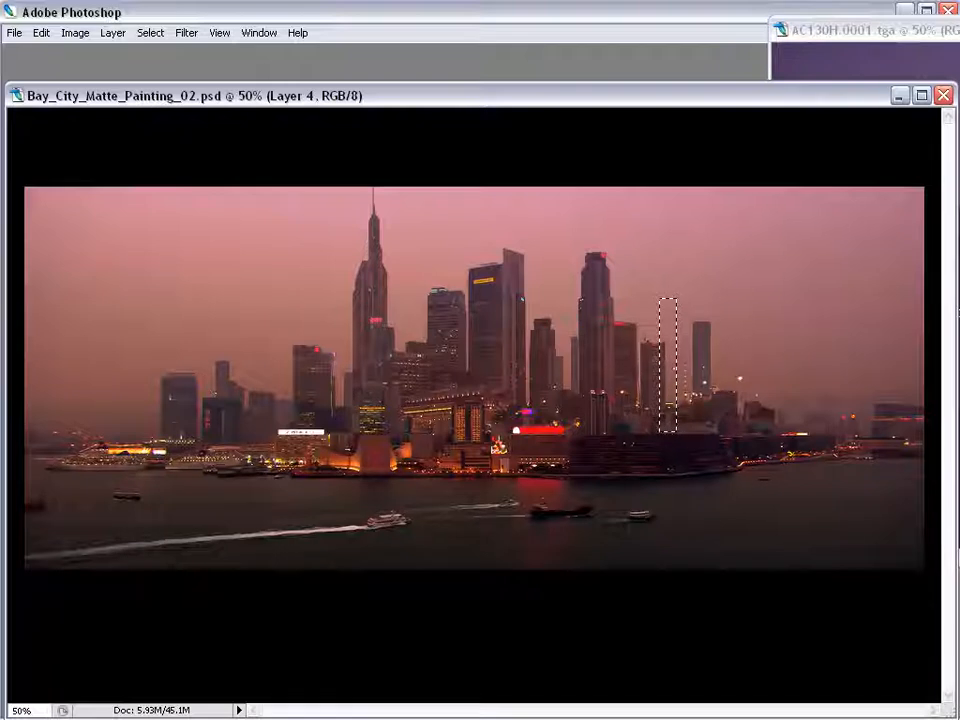
{"action": "left_click_drag", "start_coordinate": [565, 308], "coordinate": [590, 433]}
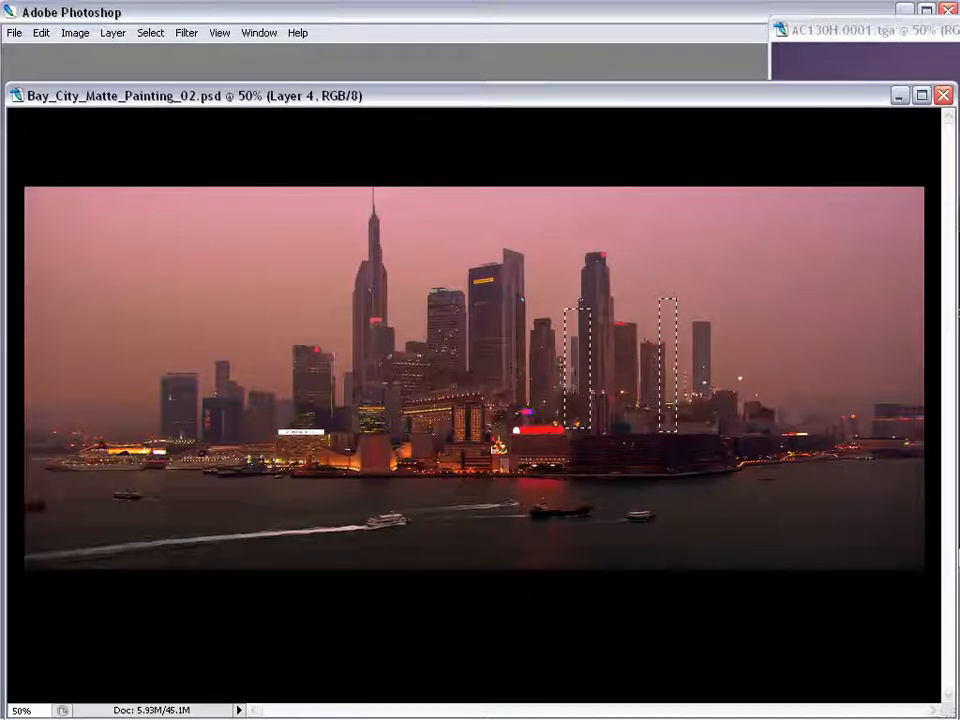
{"action": "left_click_drag", "start_coordinate": [478, 390], "coordinate": [481, 400]}
{"action": "left_click_drag", "start_coordinate": [513, 362], "coordinate": [533, 434]}
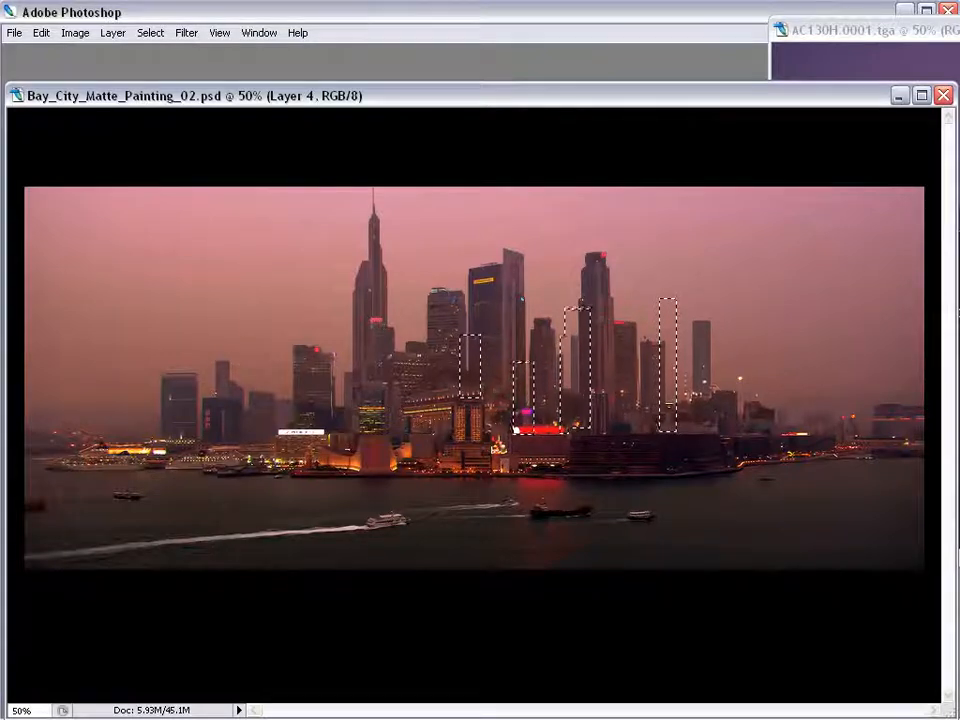
{"action": "left_click_drag", "start_coordinate": [529, 448], "coordinate": [540, 454]}
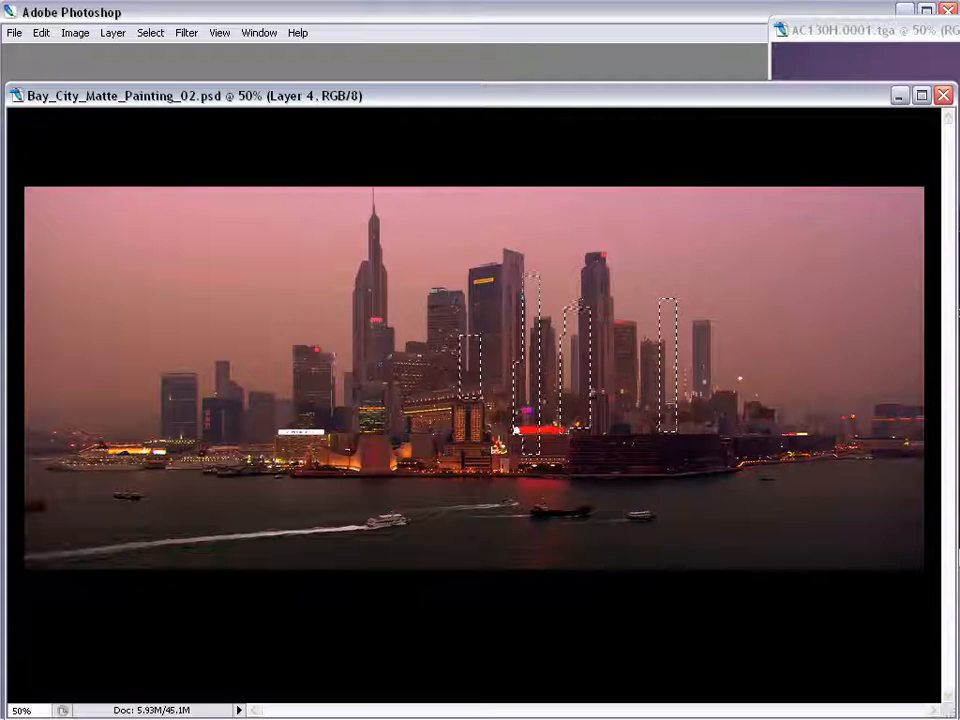
{"action": "left_click_drag", "start_coordinate": [332, 387], "coordinate": [362, 434]}
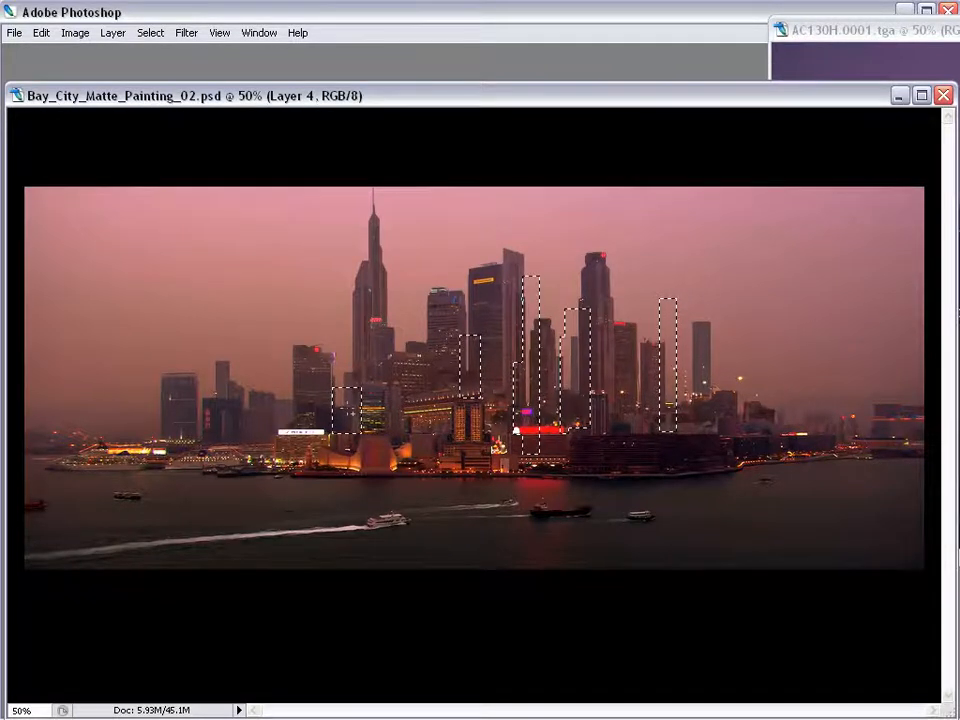
Fill the selected building shapes with the Foreground Color in Normal mode at 100% opacity and deselect.
{"action": "key", "text": "Tab"}
{"action": "key", "text": "alt+e"}
{"action": "key", "text": "l"}
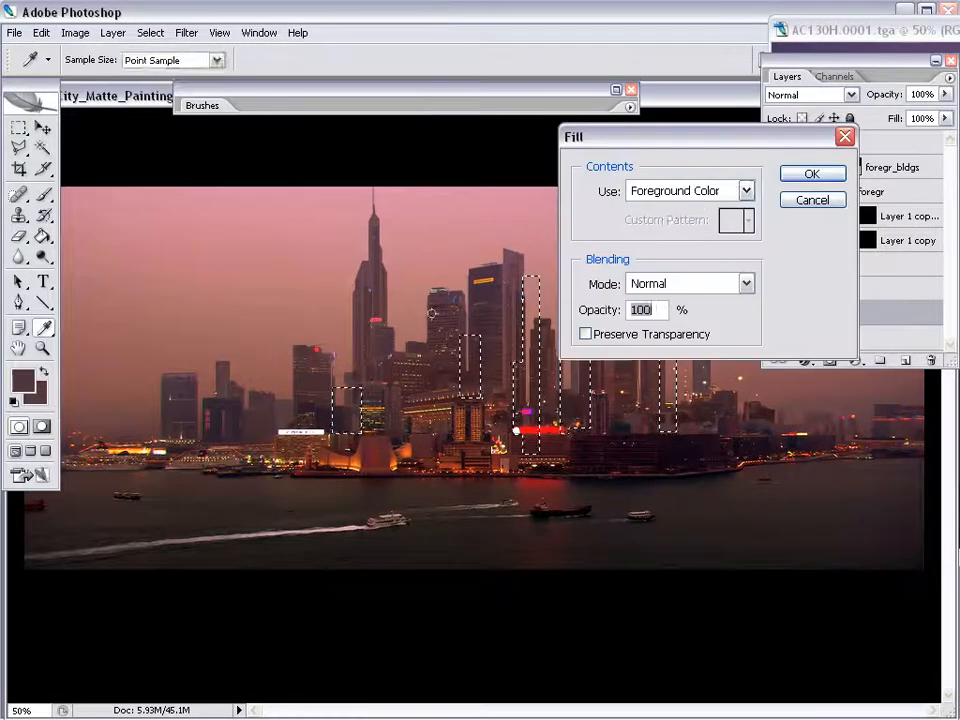
{"action": "left_click", "coordinate": [810, 178]}
{"action": "key", "text": "ctrl+d"}
Set the opacity of Layer 3 to 100% and that of Layer 4 to 67%.
{"action": "left_click", "coordinate": [832, 291]}
{"action": "left_click", "coordinate": [945, 95]}
{"action": "left_click_drag", "start_coordinate": [934, 114], "coordinate": [954, 114]}
{"action": "left_click", "coordinate": [806, 291]}
{"action": "key", "text": "Return"}
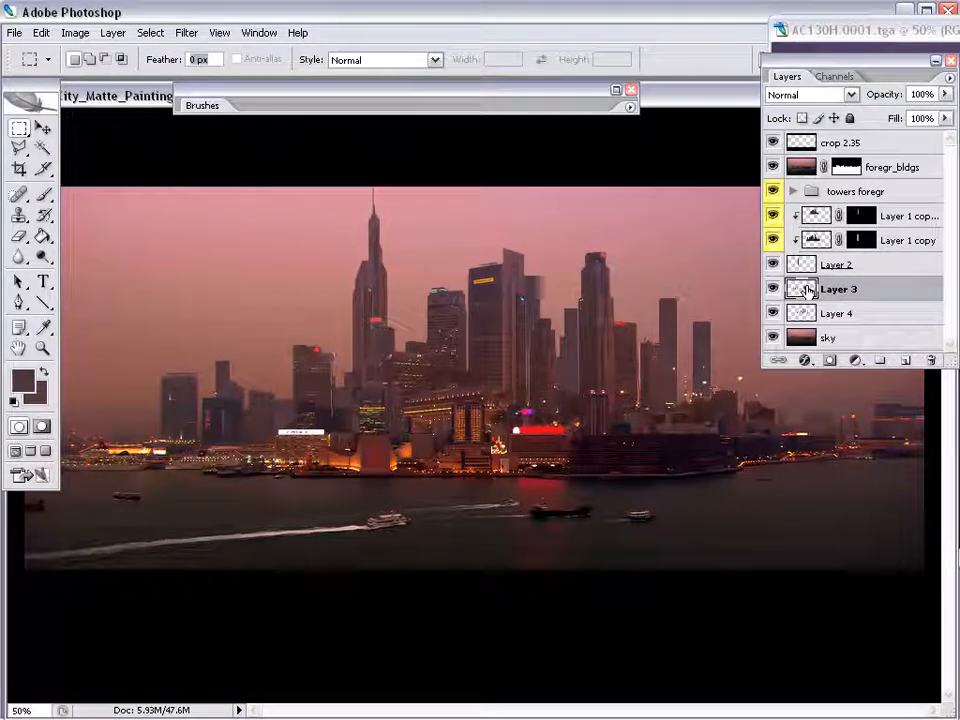
{"action": "left_click", "coordinate": [836, 313]}
{"action": "left_click", "coordinate": [945, 94]}
{"action": "left_click_drag", "start_coordinate": [944, 114], "coordinate": [917, 117]}
Slightly raise the black point of Layer 3's buildings in the RGB channel with Curves.
{"action": "left_click", "coordinate": [845, 290]}
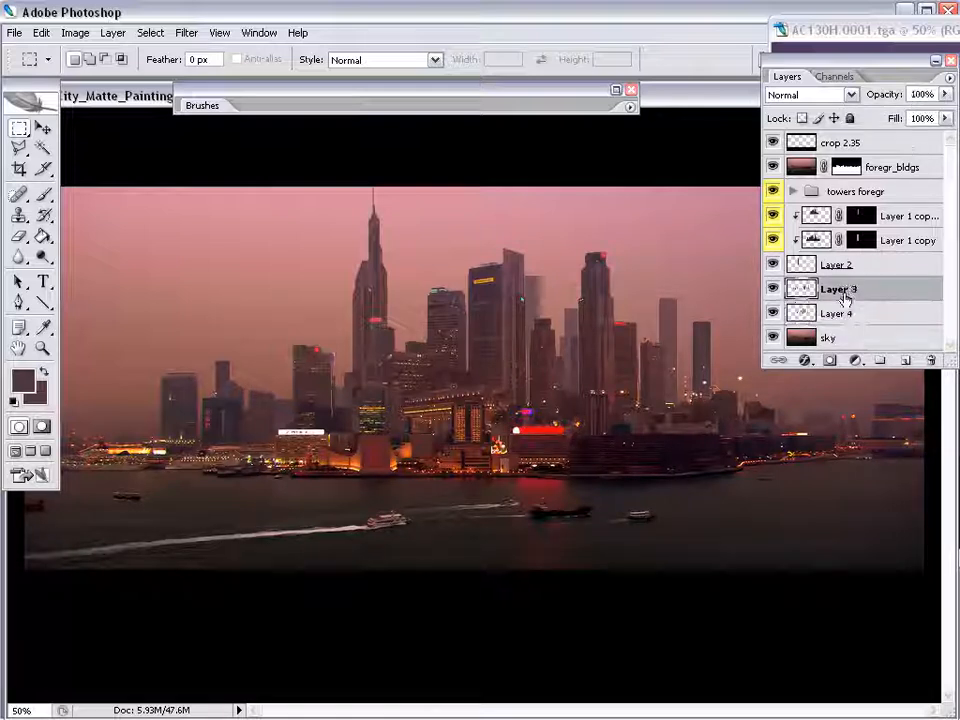
{"action": "key", "text": "ctrl+m"}
{"action": "left_click_drag", "start_coordinate": [882, 252], "coordinate": [868, 292]}
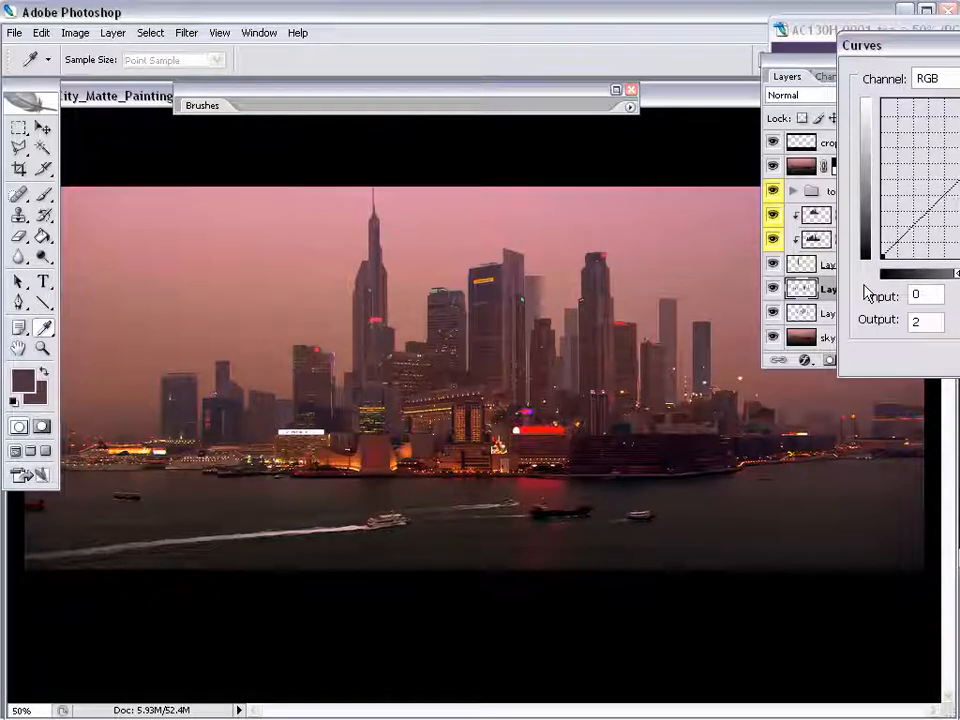
{"action": "key", "text": "Up"}
{"action": "key", "text": "Up"}
{"action": "key", "text": "Return"}
Set Layer 4's opacity to 60% and examine the cropped skyline without the palettes.
{"action": "left_click", "coordinate": [857, 309]}
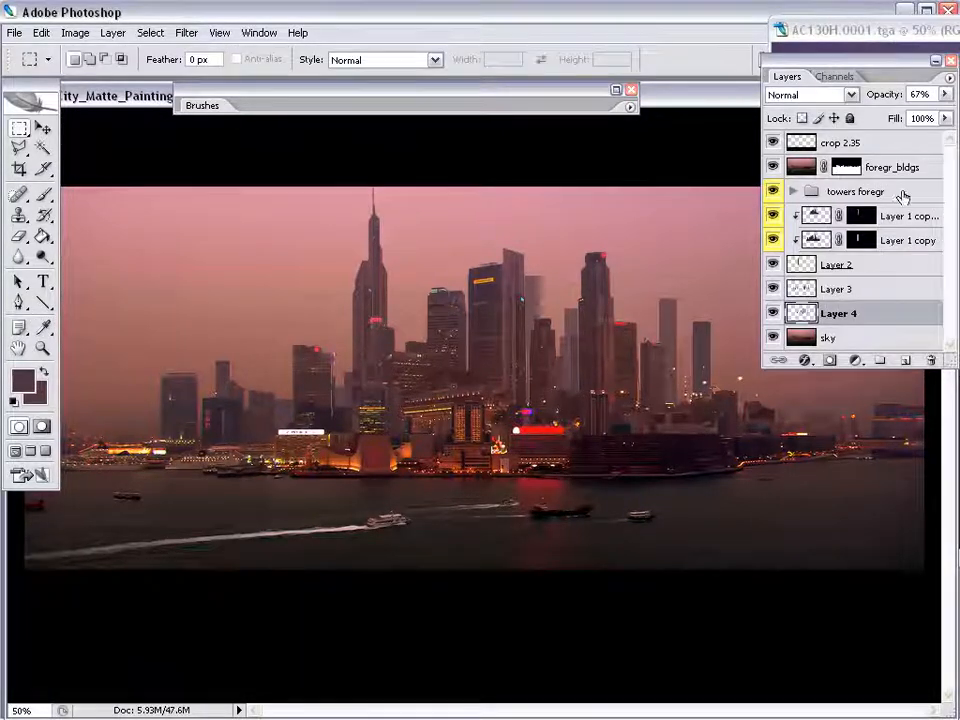
{"action": "left_click_drag", "start_coordinate": [945, 94], "coordinate": [916, 118]}
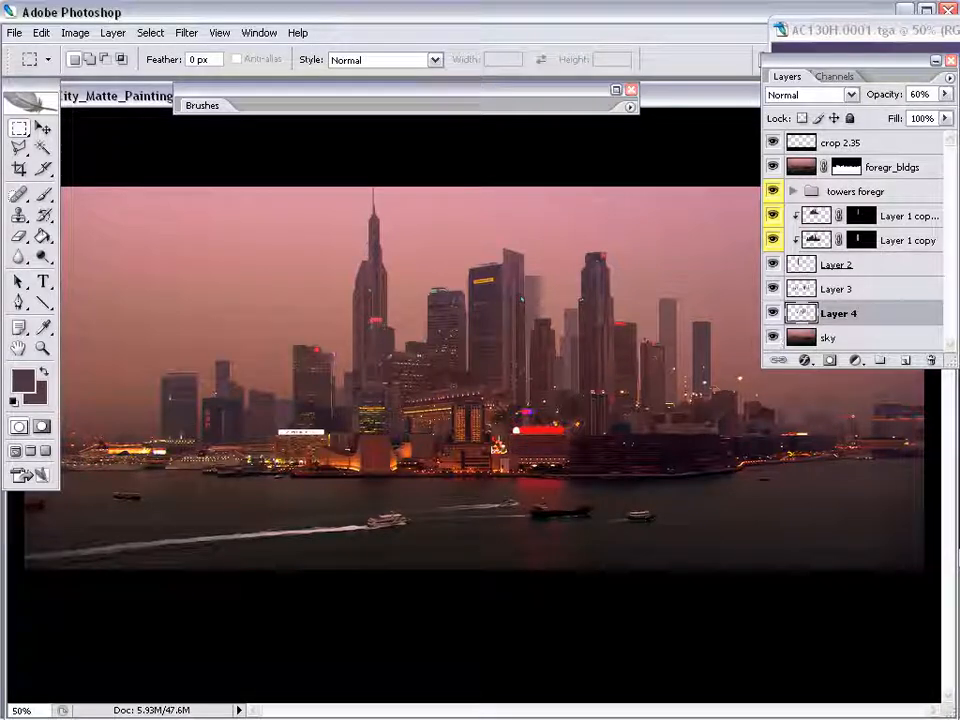
{"action": "key", "text": "Tab"}
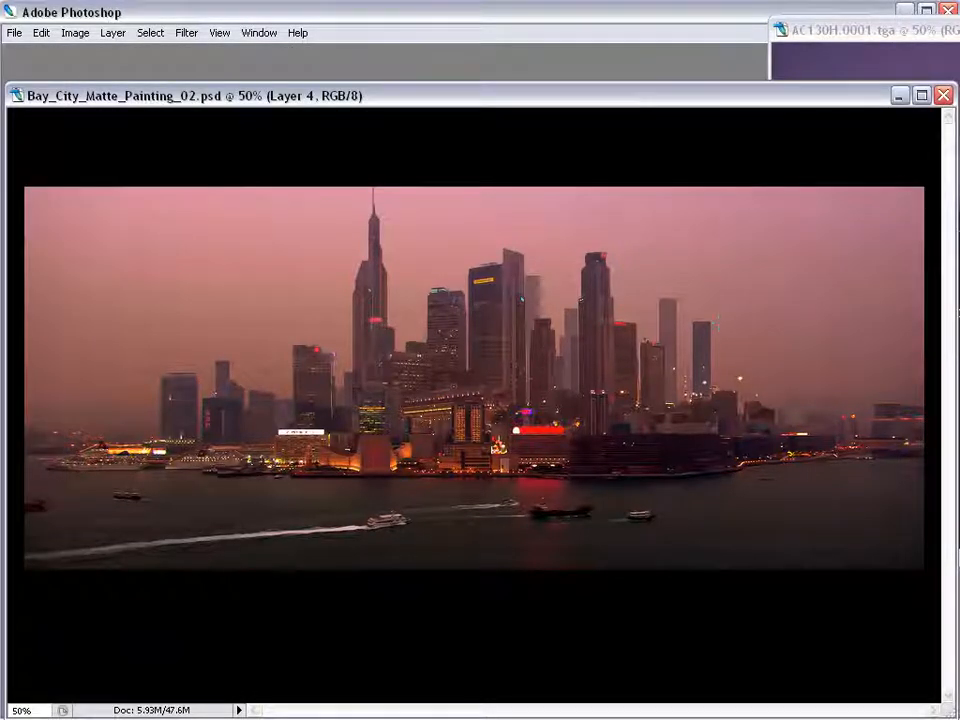
{"action": "key", "text": "ctrl+o"}
{"action": "key", "text": "Tab"}
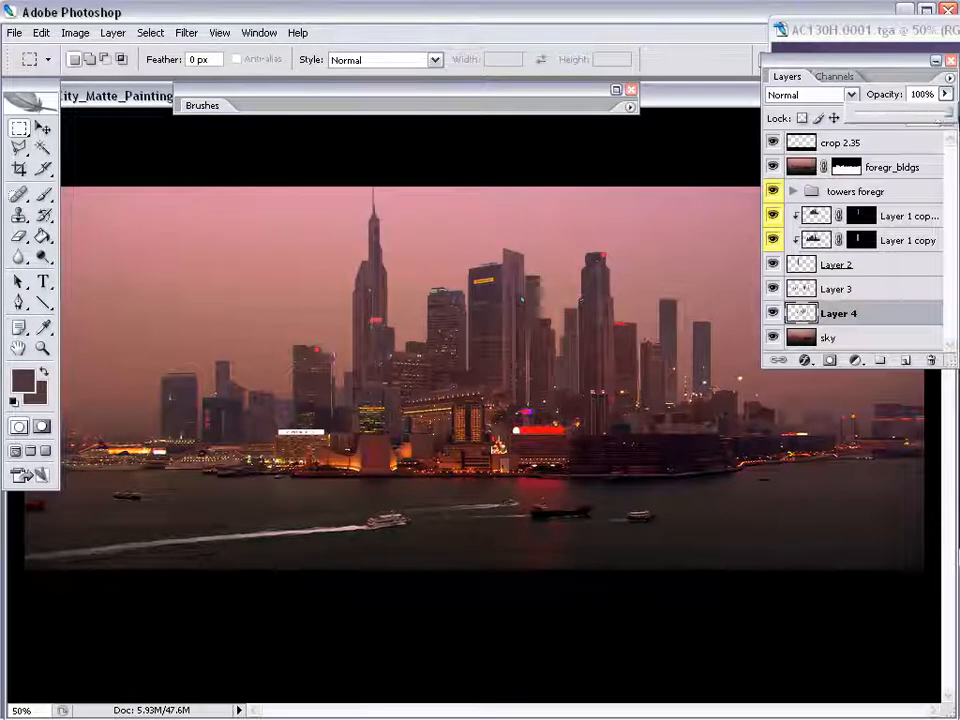
Haze Layer 4 at 100% opacity with Curves, raising the RGB black point and lifting Red input 121 to output 137.
{"action": "key", "text": "ctrl+m"}
{"action": "left_click_drag", "start_coordinate": [879, 259], "coordinate": [876, 251]}
{"action": "left_click", "coordinate": [927, 78]}
{"action": "left_click", "coordinate": [928, 112]}
{"action": "left_click_drag", "start_coordinate": [955, 172], "coordinate": [954, 170]}
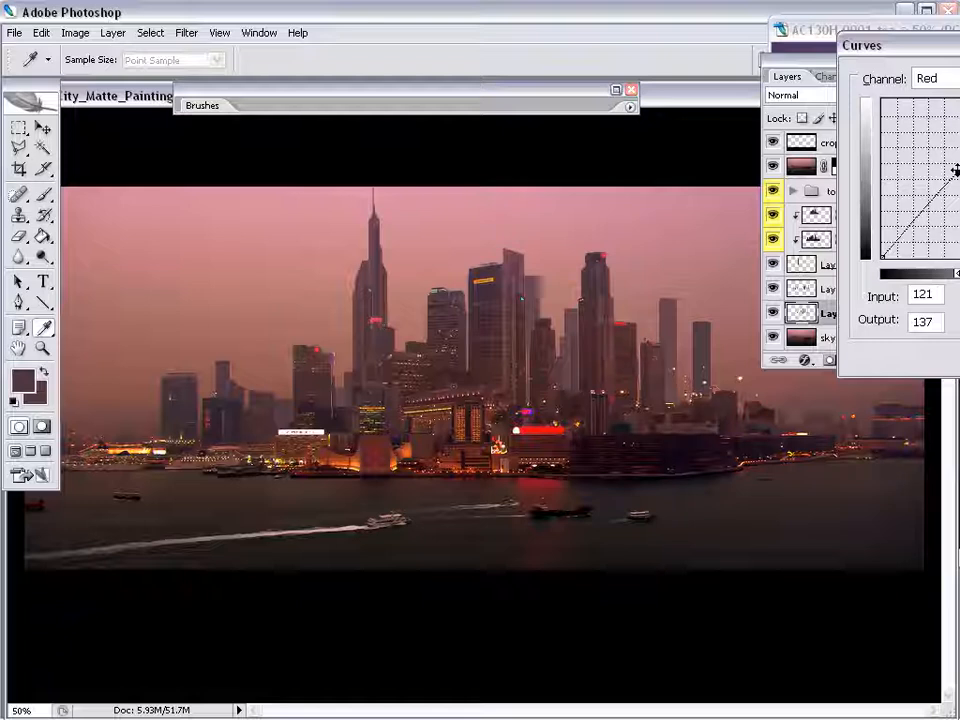
{"action": "key", "text": "Return"}
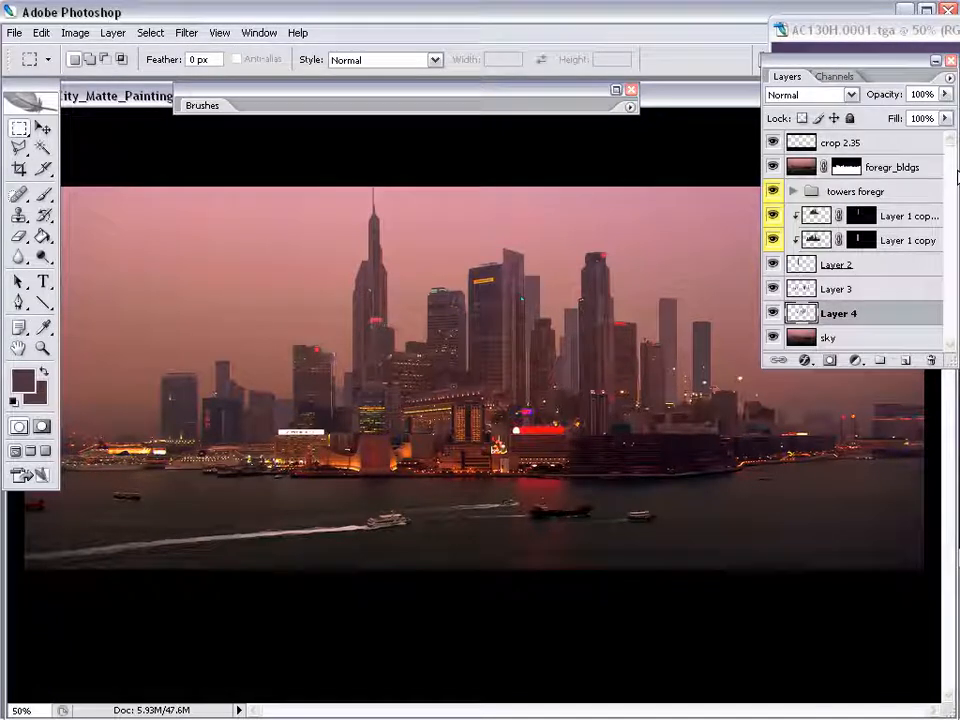
Rename Layer 4 as far and Layer 3 as mid.
{"action": "key", "text": "z"}
{"action": "double_click", "coordinate": [838, 313]}
{"action": "type", "text": "far"}
{"action": "left_click", "coordinate": [798, 290]}
{"action": "double_click", "coordinate": [838, 289]}
{"action": "type", "text": "mid"}
{"action": "key", "text": "Return"}
Rename Layer 2 as hero and check what the hero, mid and far layers contain by toggling their visibility.
{"action": "left_click", "coordinate": [830, 264]}
{"action": "left_click", "coordinate": [773, 264]}
{"action": "left_click", "coordinate": [773, 264]}
{"action": "double_click", "coordinate": [838, 264]}
{"action": "type", "text": "h"}
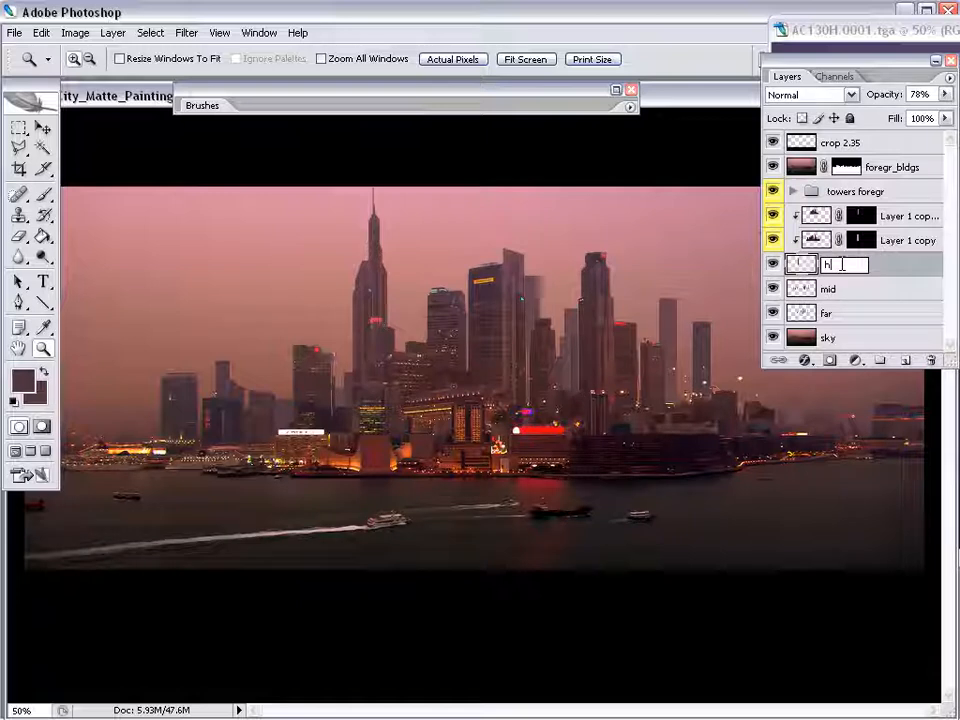
{"action": "key", "text": "BackSpace"}
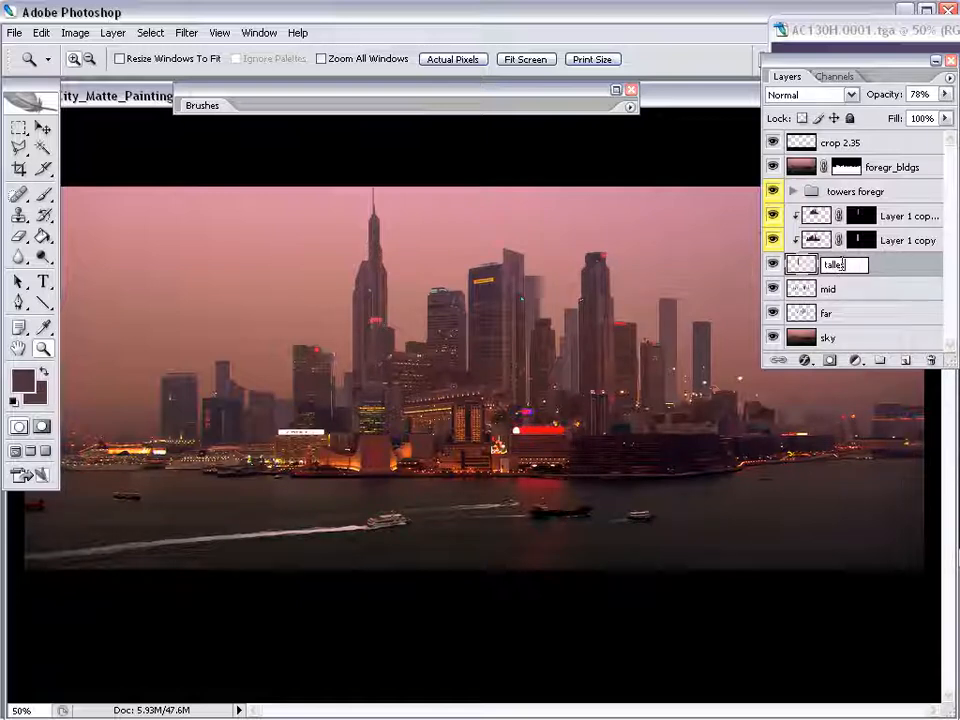
{"action": "key", "text": "BackSpace"}
{"action": "key", "text": "BackSpace"}
{"action": "key", "text": "BackSpace"}
{"action": "key", "text": "BackSpace"}
{"action": "key", "text": "BackSpace"}
{"action": "key", "text": "BackSpace"}
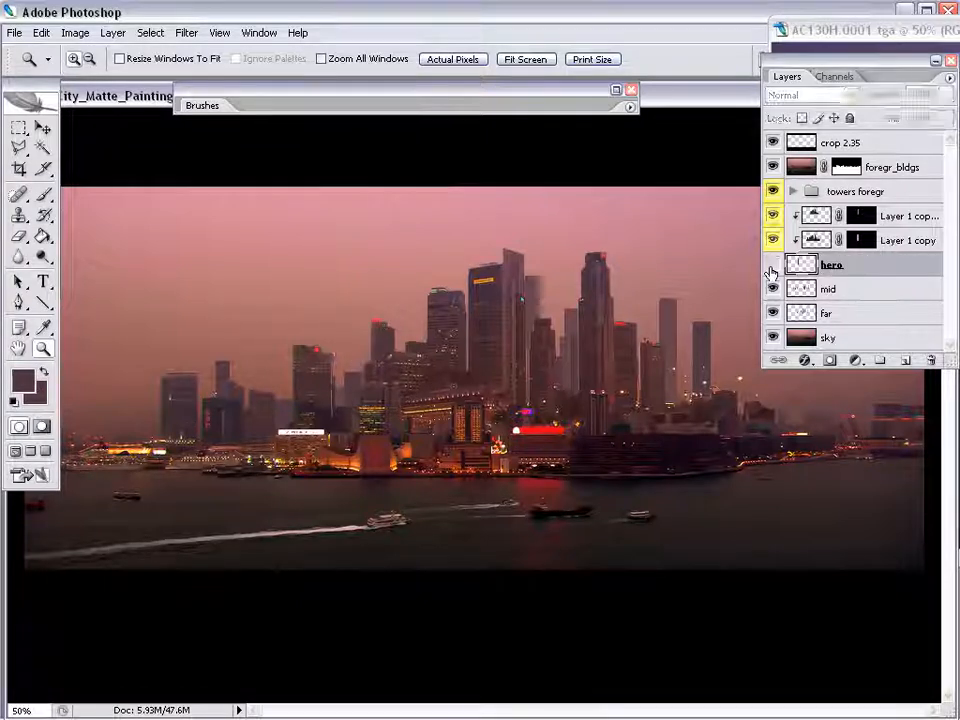
{"action": "left_click", "coordinate": [795, 292]}
{"action": "left_click", "coordinate": [800, 315]}
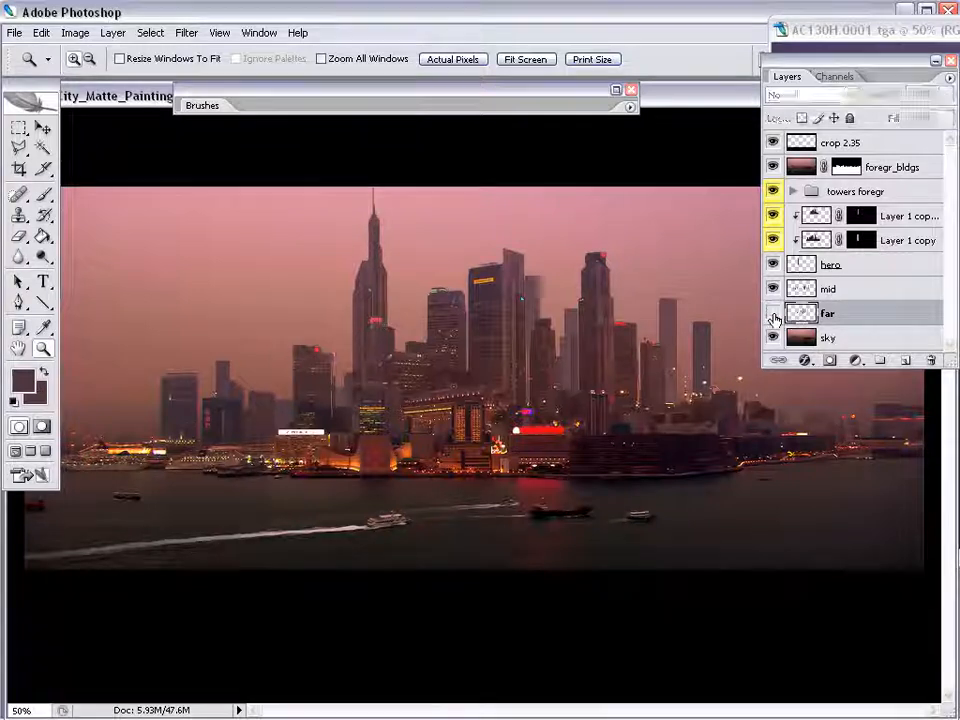
Set up a small 9 px Brush on the mid layer for detailing the slim building behind the red-signed block.
{"action": "left_click", "coordinate": [800, 289]}
{"action": "left_click_drag", "start_coordinate": [326, 311], "coordinate": [123, 466]}
{"action": "left_click_drag", "start_coordinate": [651, 206], "coordinate": [248, 594]}
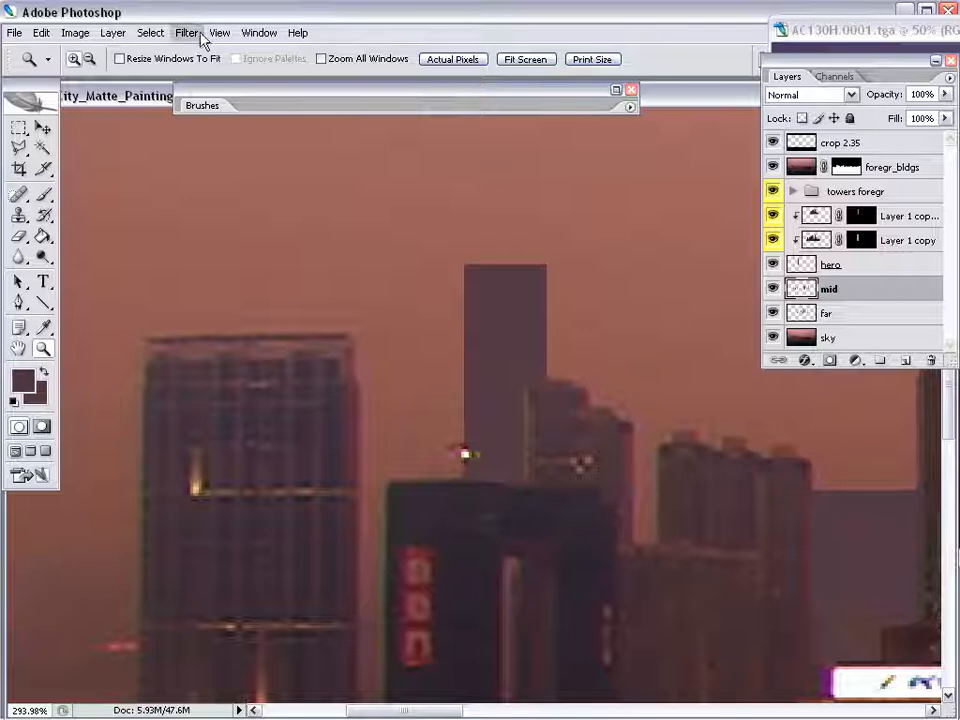
{"action": "key", "text": "b"}
{"action": "key", "text": "bracketleft"}
{"action": "key", "text": "bracketleft"}
{"action": "key", "text": "bracketleft"}
{"action": "key", "text": "bracketleft"}
{"action": "key", "text": "bracketleft"}
{"action": "key", "text": "bracketleft"}
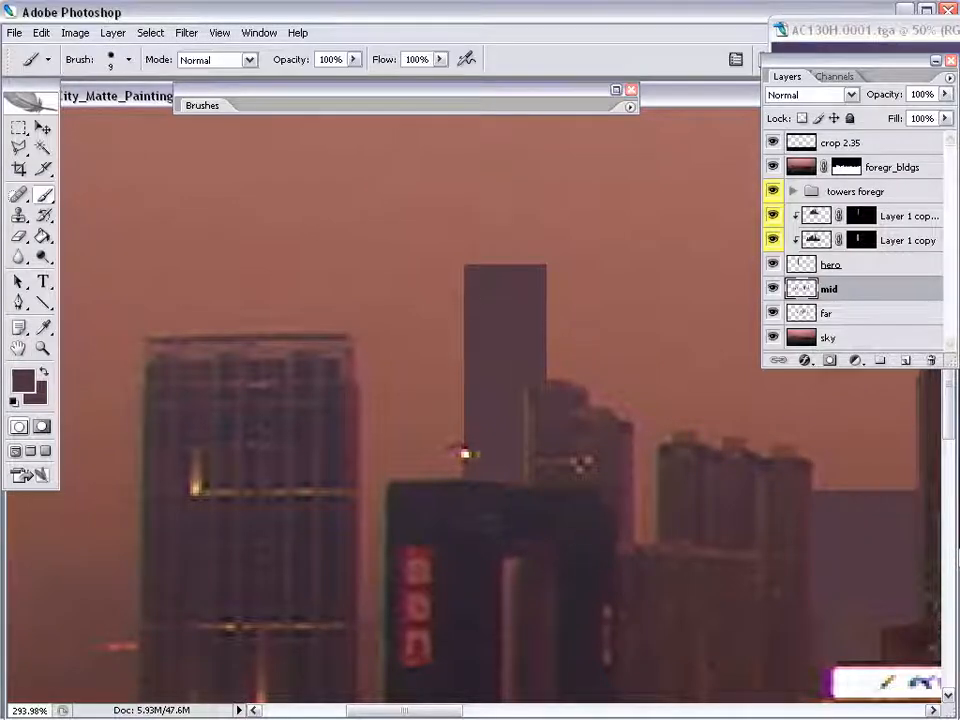
{"action": "left_click_drag", "start_coordinate": [462, 272], "coordinate": [476, 519]}
{"action": "key", "text": "ctrl+z"}
{"action": "left_click", "coordinate": [534, 588], "text": "alt"}
{"action": "left_click_drag", "start_coordinate": [460, 272], "coordinate": [474, 506]}
{"action": "key", "text": "ctrl+z"}
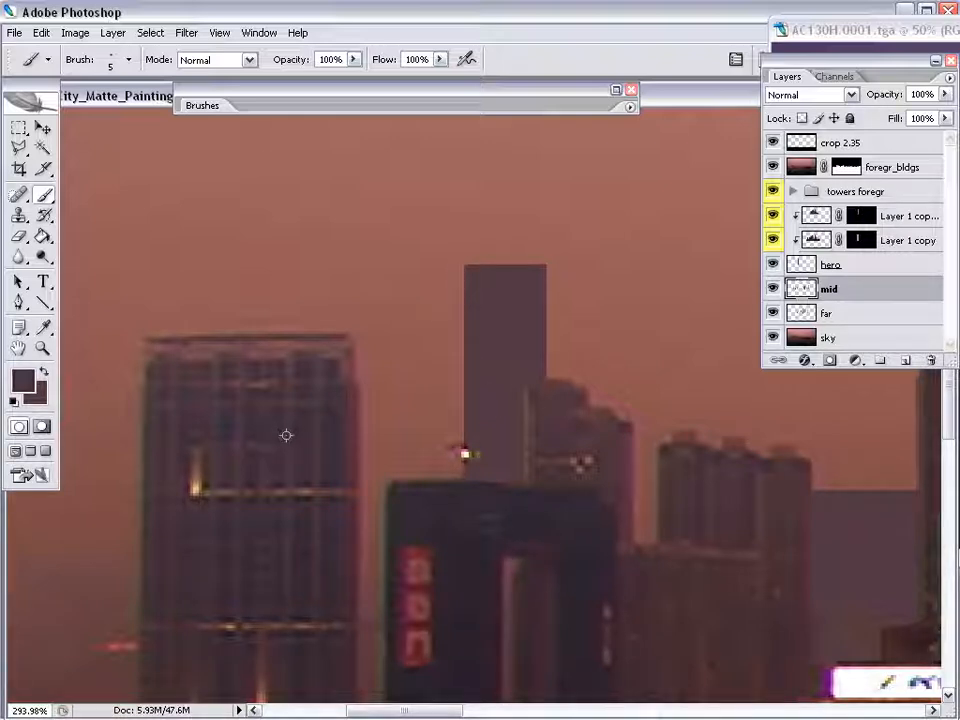
Detail the slim mid building with a dark side face, 1 px rooftop structures and faint facade lines in sampled sky colour at 30% opacity.
{"action": "left_click_drag", "start_coordinate": [460, 270], "coordinate": [474, 510]}
{"action": "key", "text": "bracketleft"}
{"action": "key", "text": "bracketleft"}
{"action": "key", "text": "bracketleft"}
{"action": "mouse_move", "coordinate": [461, 262]}
{"action": "left_mouse_down"}
{"action": "mouse_move", "coordinate": [543, 256]}
{"action": "mouse_move", "coordinate": [535, 253]}
{"action": "left_mouse_up"}
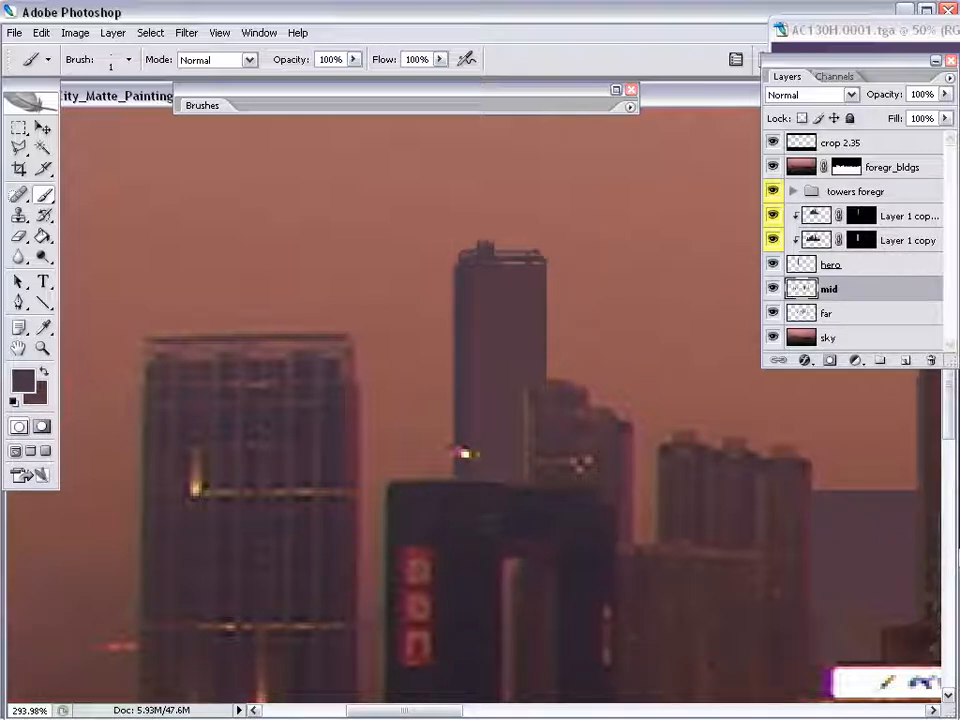
{"action": "left_click", "coordinate": [463, 453], "text": "alt"}
{"action": "key", "text": "3"}
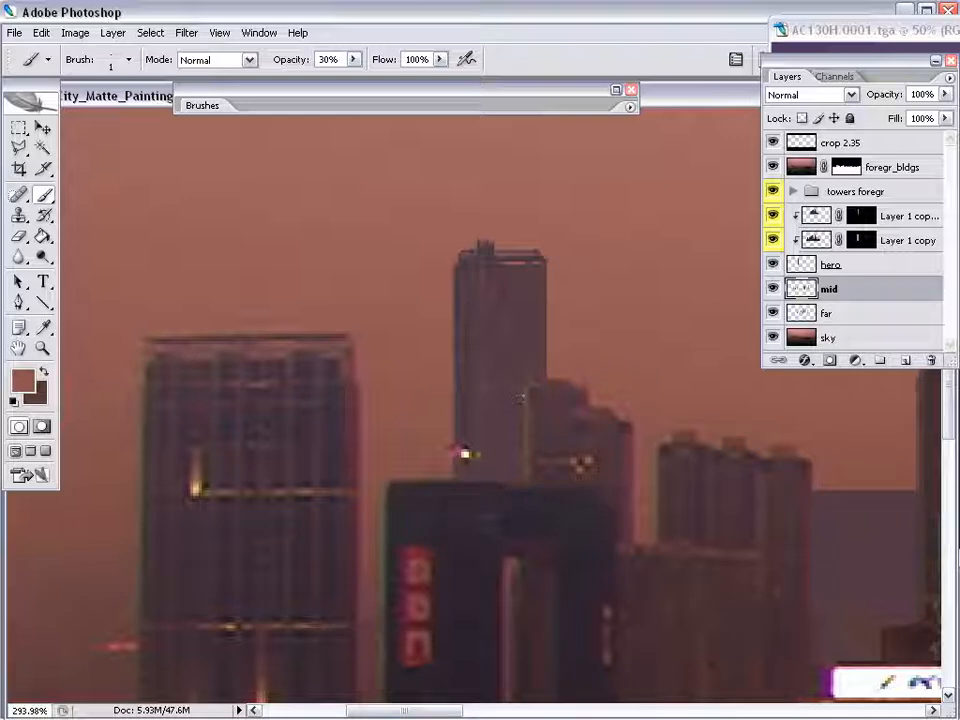
Paint a thin tapering antenna on the slim building's roof with the 1 px brush at 30% opacity, using a colour sampled from its facade.
{"action": "key", "text": "z"}
{"action": "left_click", "coordinate": [463, 441], "text": "alt"}
{"action": "left_click", "coordinate": [463, 441], "text": "alt"}
{"action": "left_click_drag", "start_coordinate": [581, 519], "coordinate": [455, 532]}
{"action": "left_click_drag", "start_coordinate": [345, 280], "coordinate": [192, 382]}
{"action": "key", "text": "b"}
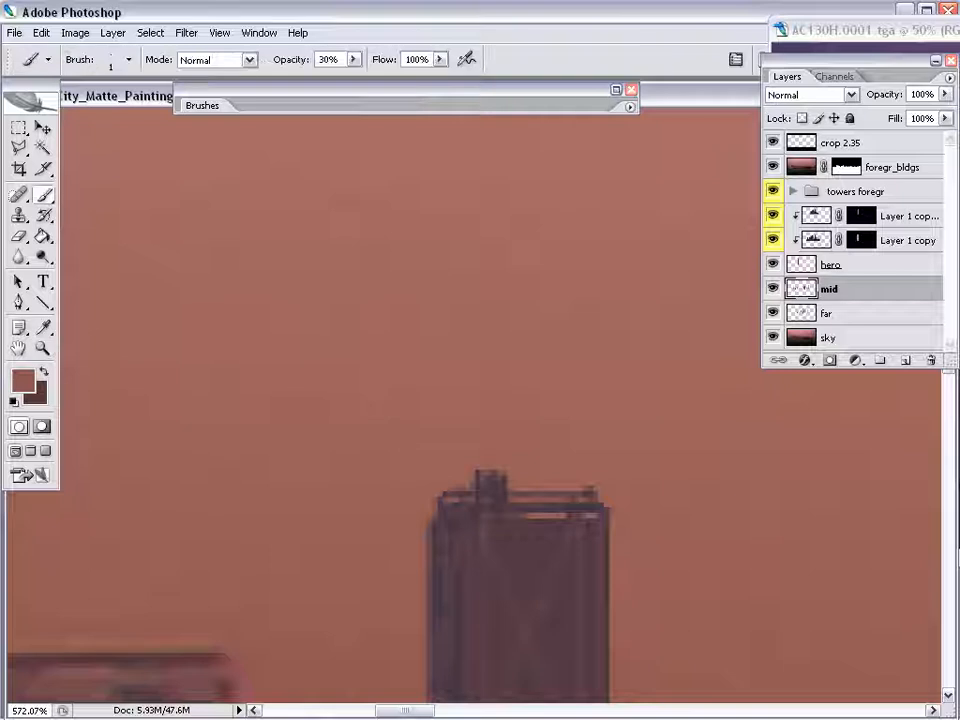
{"action": "left_click", "coordinate": [506, 546], "text": "alt"}
{"action": "left_click_drag", "start_coordinate": [525, 480], "coordinate": [523, 332]}
{"action": "left_click_drag", "start_coordinate": [525, 480], "coordinate": [520, 306]}
{"action": "left_click_drag", "start_coordinate": [524, 480], "coordinate": [519, 286]}
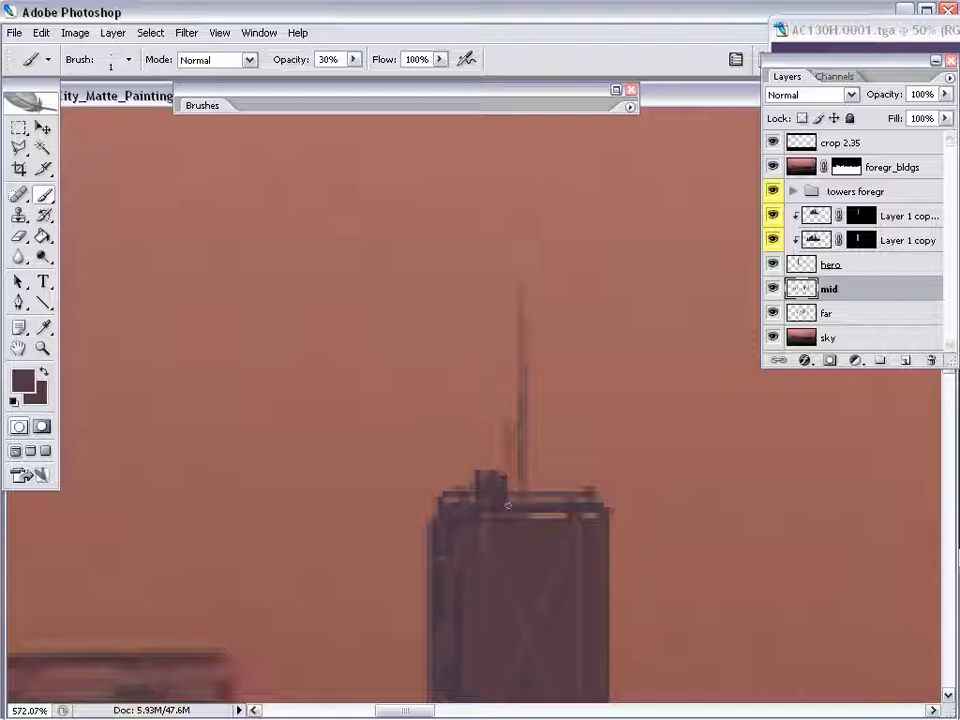
Paint a faint window grid in a sampled reddish colour on the mid layer's plain block above the white sign.
{"action": "key", "text": "ctrl+alt+0"}
{"action": "left_click_drag", "start_coordinate": [590, 489], "coordinate": [374, 472]}
{"action": "left_click", "coordinate": [774, 289]}
{"action": "left_click", "coordinate": [774, 289]}
{"action": "key", "text": "z"}
{"action": "left_click_drag", "start_coordinate": [173, 547], "coordinate": [395, 405]}
{"action": "key", "text": "b"}
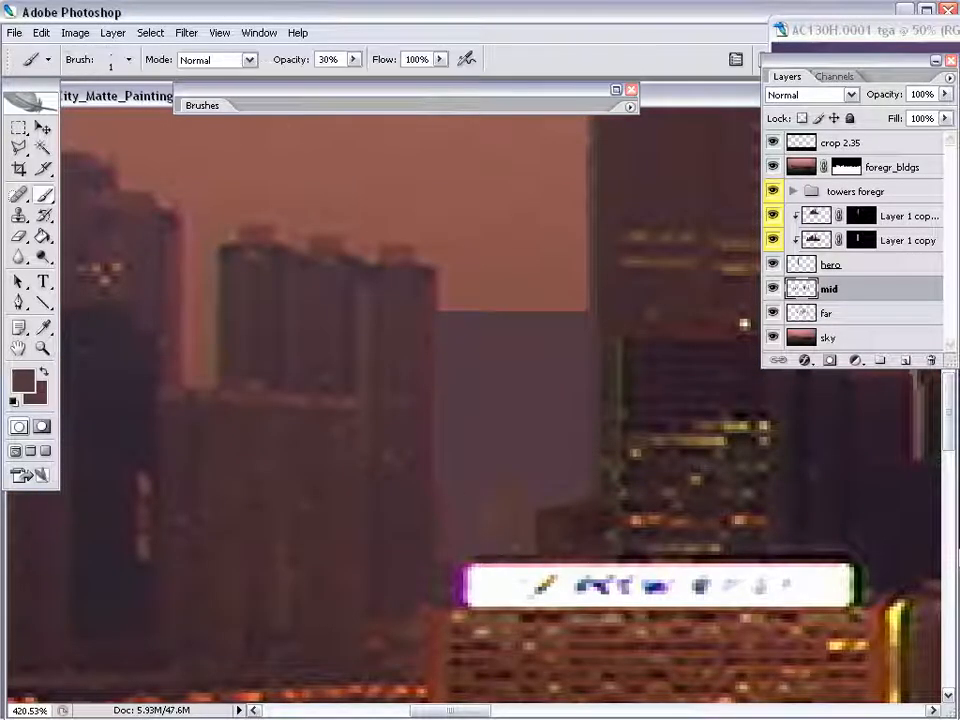
{"action": "left_click", "coordinate": [446, 356], "text": "alt"}
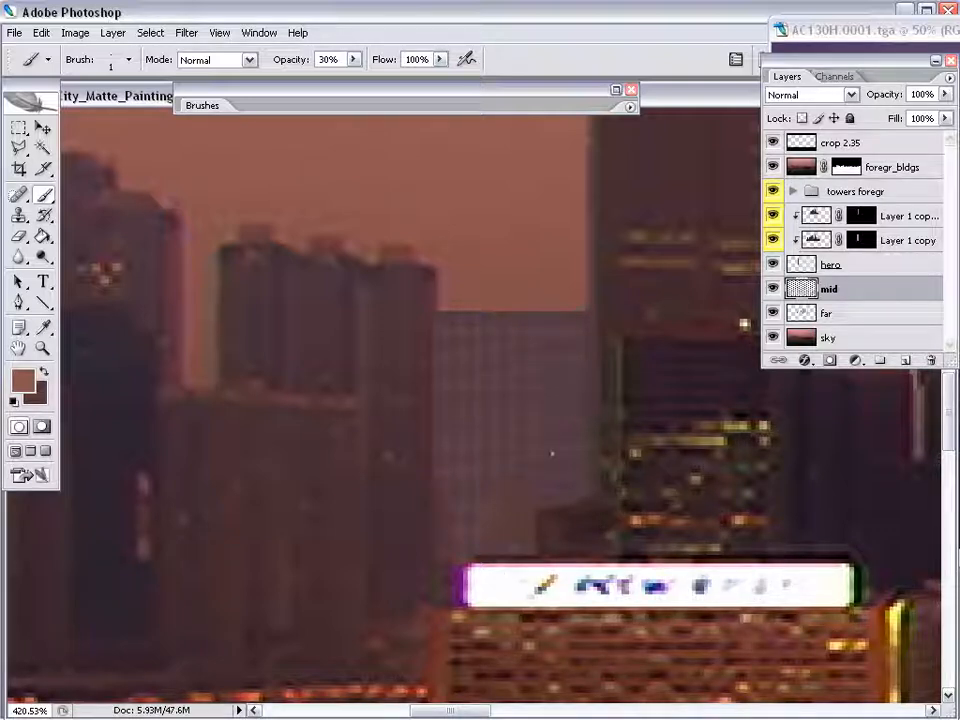
Paint a low raised roof ledge on the mid layer's block above the white sign, at 60% opacity in a colour sampled from its facade.
{"action": "left_click", "coordinate": [403, 280], "text": "alt"}
{"action": "left_click", "coordinate": [438, 304], "text": "alt"}
{"action": "key", "text": "4"}
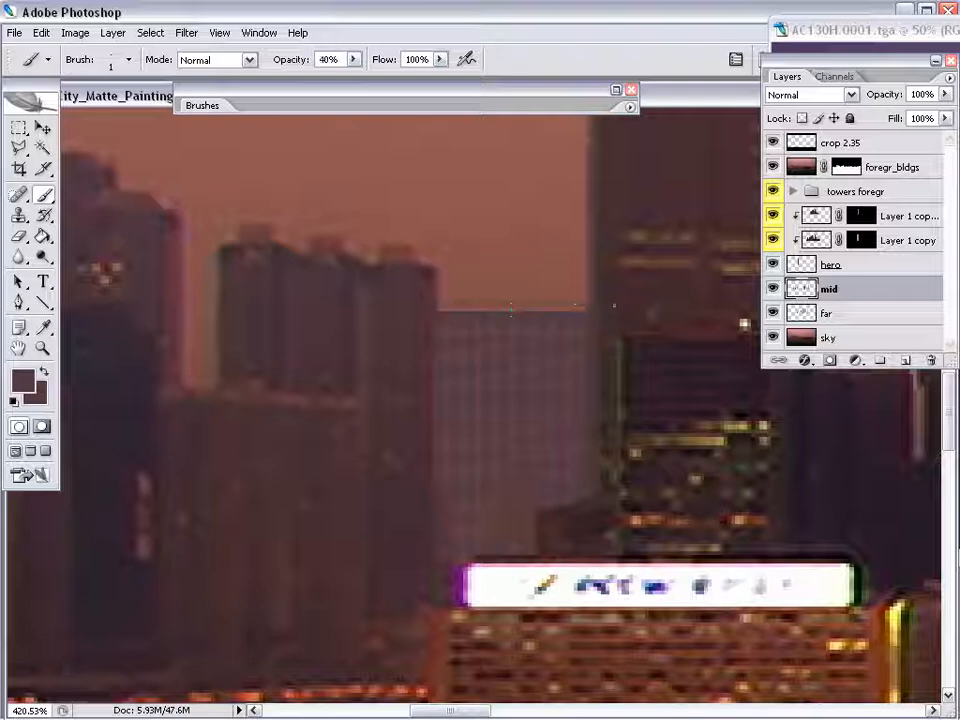
{"action": "key", "text": "6"}
{"action": "left_click_drag", "start_coordinate": [468, 304], "coordinate": [503, 304]}
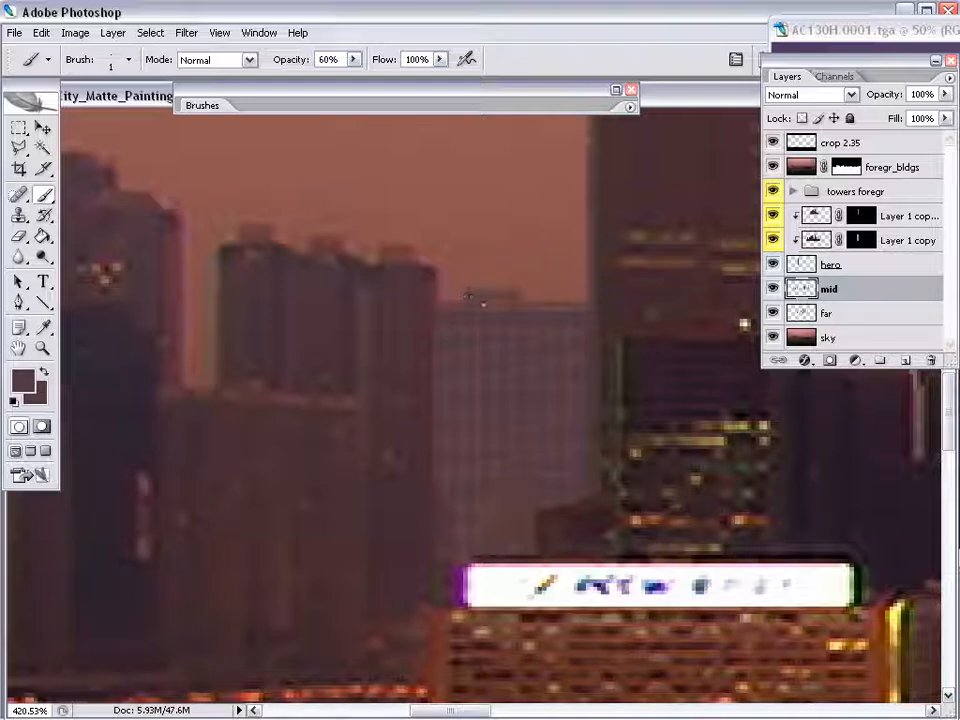
{"action": "mouse_move", "coordinate": [468, 294]}
{"action": "left_mouse_down"}
{"action": "mouse_move", "coordinate": [535, 304]}
{"action": "mouse_move", "coordinate": [545, 293]}
{"action": "mouse_move", "coordinate": [486, 241]}
{"action": "left_mouse_up"}
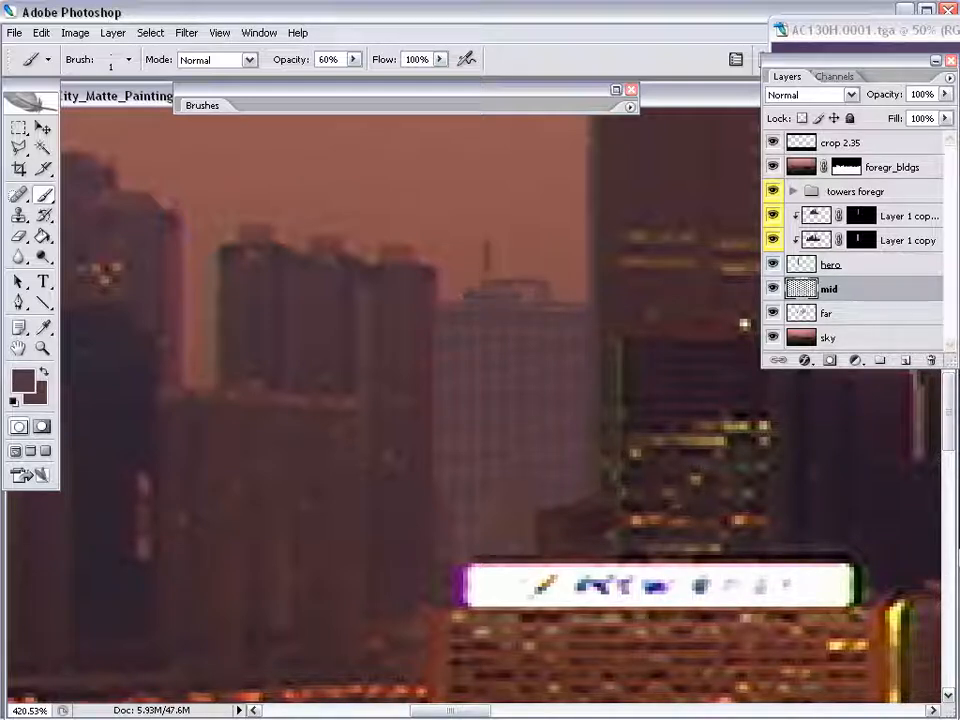
{"action": "key", "text": "ctrl+z"}
Build a narrow columned crown with a tapered cap and thin spire on the same block, alternating sampled sky and facade colours.
{"action": "left_click_drag", "start_coordinate": [538, 276], "coordinate": [536, 242]}
{"action": "mouse_move", "coordinate": [494, 243]}
{"action": "left_mouse_down"}
{"action": "mouse_move", "coordinate": [518, 245]}
{"action": "mouse_move", "coordinate": [491, 264]}
{"action": "mouse_move", "coordinate": [514, 278]}
{"action": "left_mouse_up"}
{"action": "left_click", "coordinate": [514, 276], "text": "alt"}
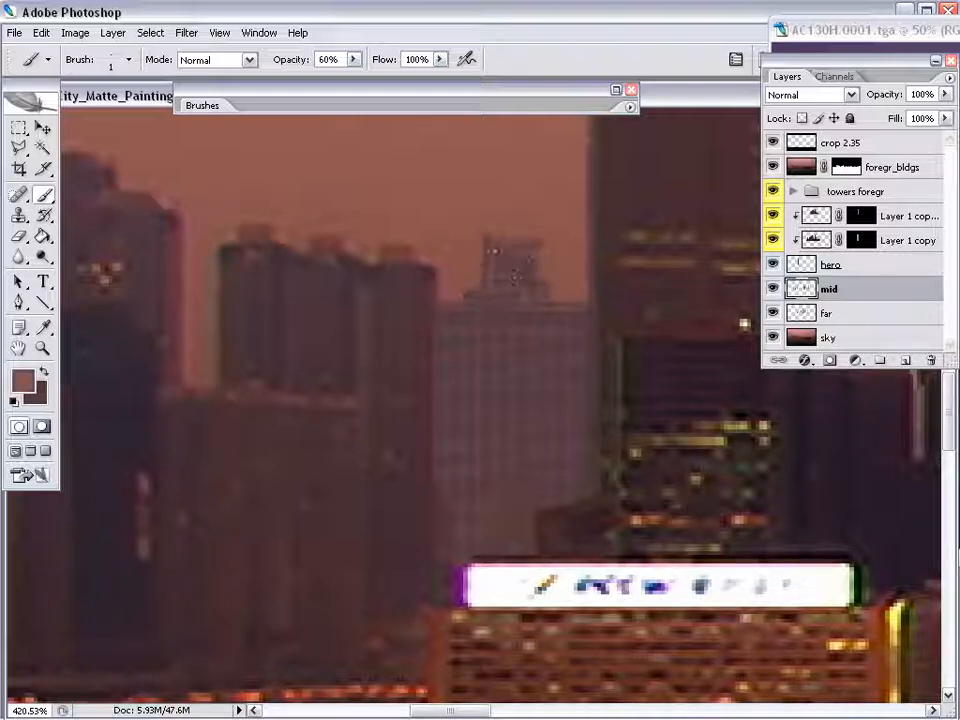
{"action": "left_click", "coordinate": [481, 292], "text": "alt"}
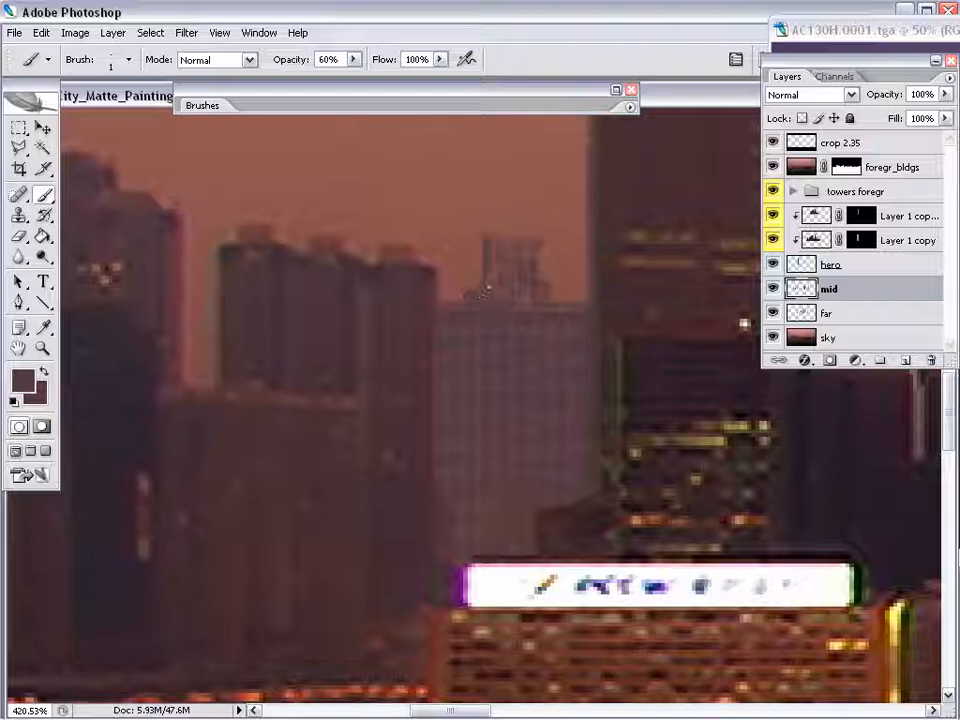
{"action": "left_click_drag", "start_coordinate": [527, 336], "coordinate": [501, 493]}
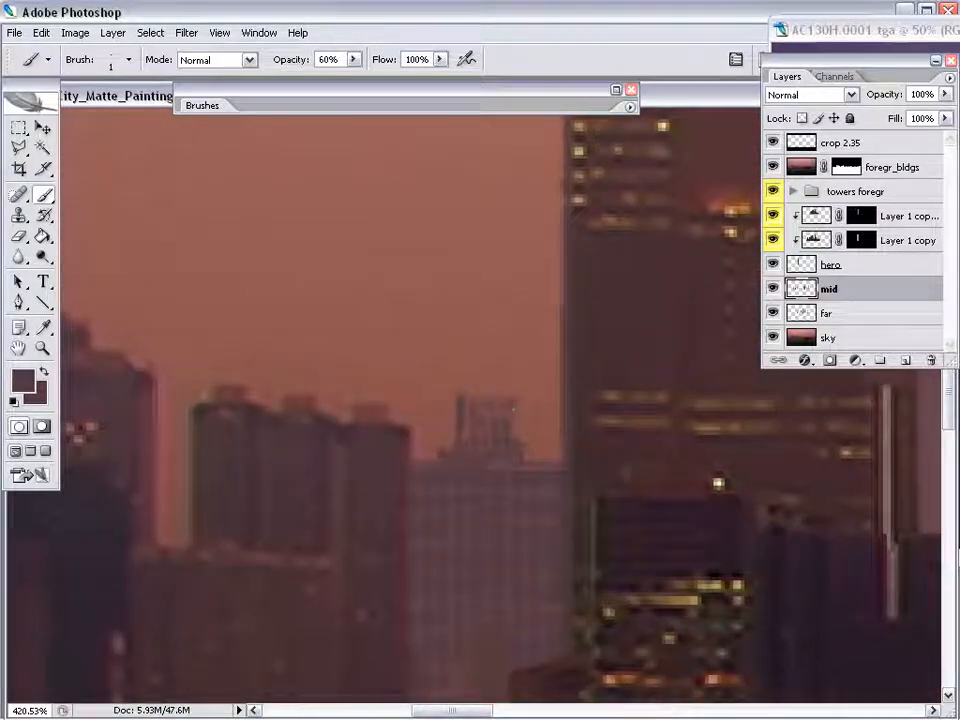
{"action": "left_click_drag", "start_coordinate": [510, 390], "coordinate": [474, 388]}
{"action": "left_click_drag", "start_coordinate": [486, 302], "coordinate": [488, 370]}
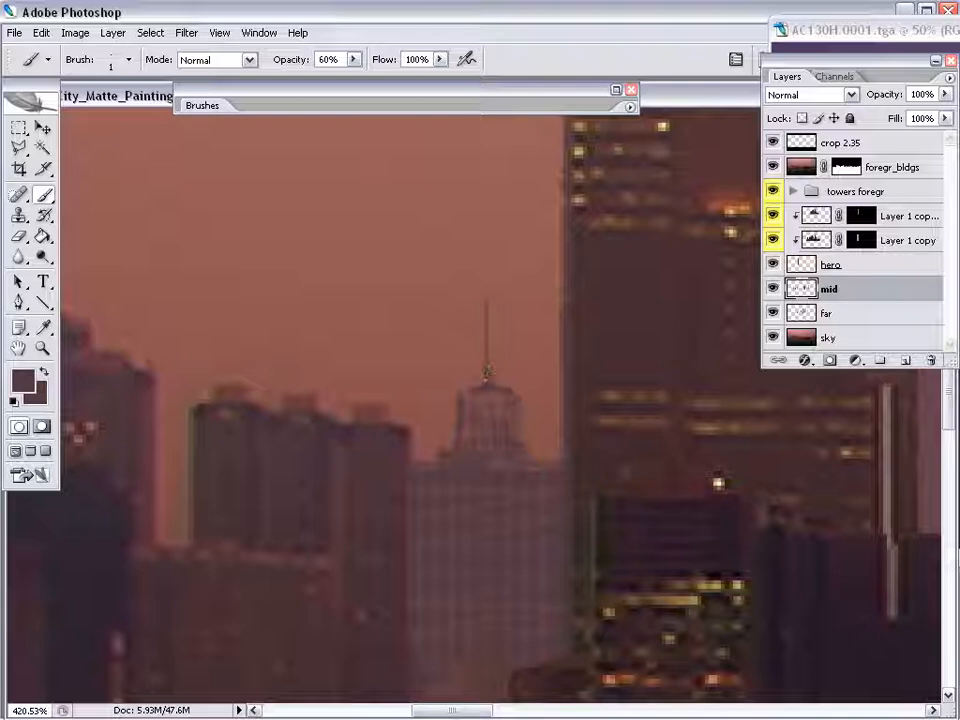
Review the skyline at actual size and compare it with the mid layer hidden and shown.
{"action": "key", "text": "ctrl+alt+0"}
{"action": "left_click_drag", "start_coordinate": [570, 577], "coordinate": [351, 546]}
{"action": "left_click_drag", "start_coordinate": [417, 519], "coordinate": [361, 535]}
{"action": "left_click_drag", "start_coordinate": [388, 492], "coordinate": [341, 533]}
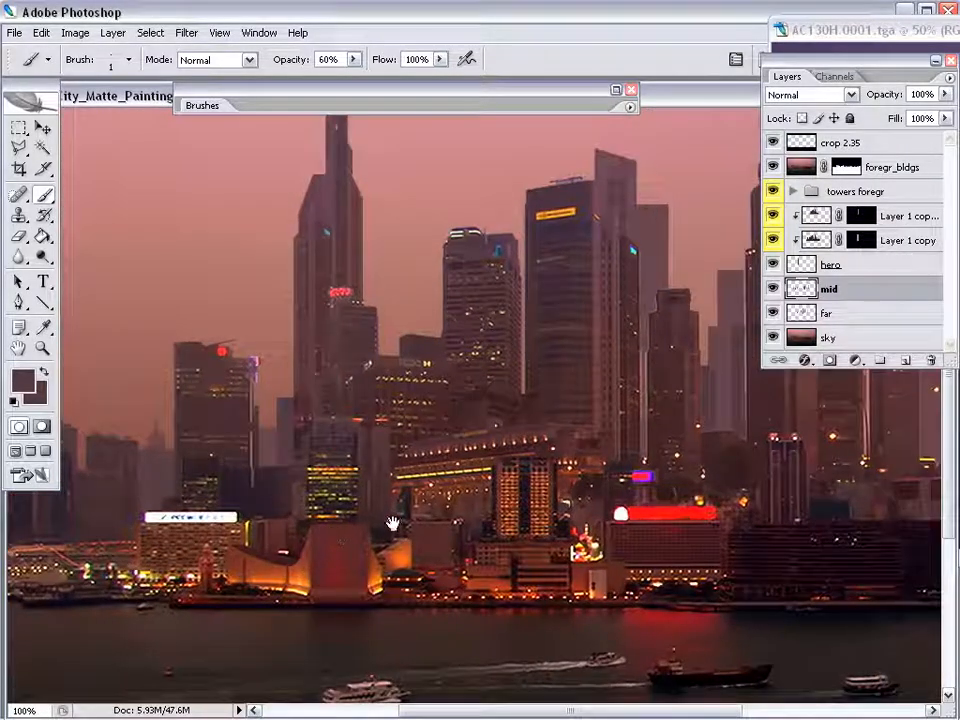
{"action": "left_click", "coordinate": [773, 288]}
{"action": "left_click", "coordinate": [773, 288]}
Paint faint vertical facade lines in a sampled reddish brown on the slim plain block between the red-dot tower and the tallest tower.
{"action": "key", "text": "z"}
{"action": "left_click_drag", "start_coordinate": [354, 360], "coordinate": [232, 510]}
{"action": "key", "text": "b"}
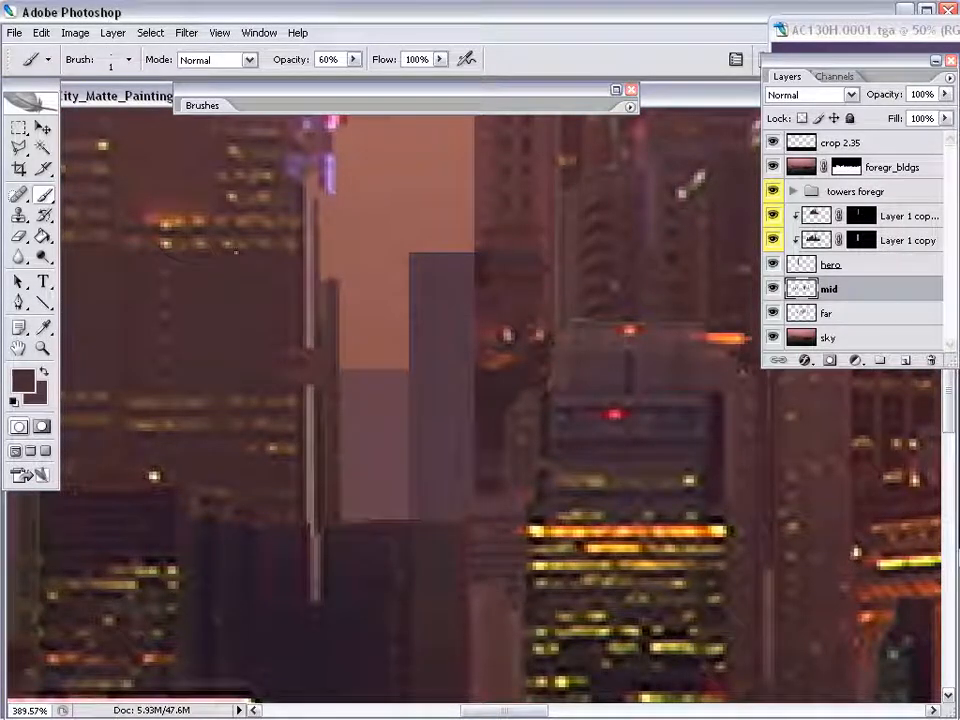
{"action": "left_click", "coordinate": [196, 218], "text": "alt"}
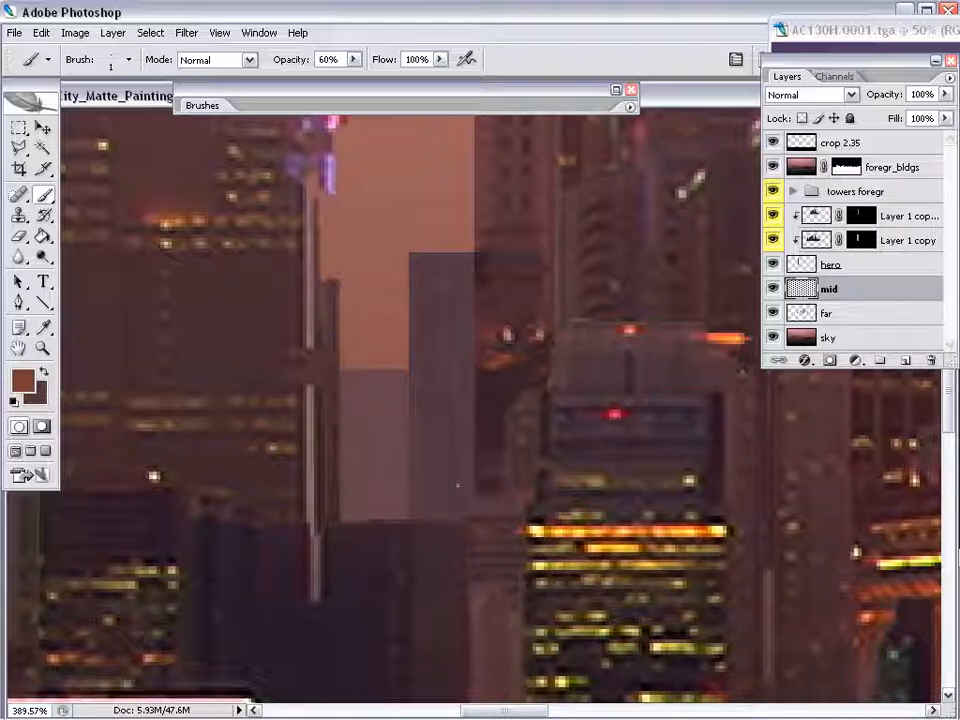
Dot small lit windows along the slim block's edge in a pale yellow sampled from the neighbouring tower's lights.
{"action": "left_click", "coordinate": [166, 224], "text": "alt"}
{"action": "left_click", "coordinate": [166, 228], "text": "alt"}
{"action": "left_click", "coordinate": [168, 224], "text": "alt"}
{"action": "left_click", "coordinate": [180, 226], "text": "alt"}
{"action": "left_click", "coordinate": [168, 223], "text": "alt"}
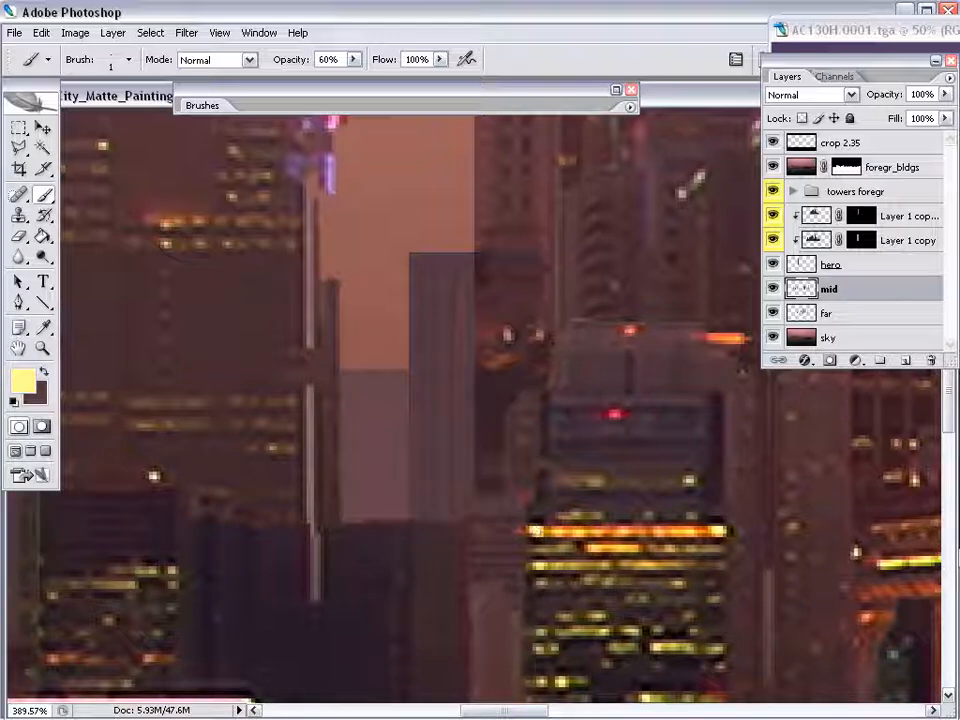
{"action": "left_click", "coordinate": [416, 301]}
{"action": "left_click", "coordinate": [414, 282]}
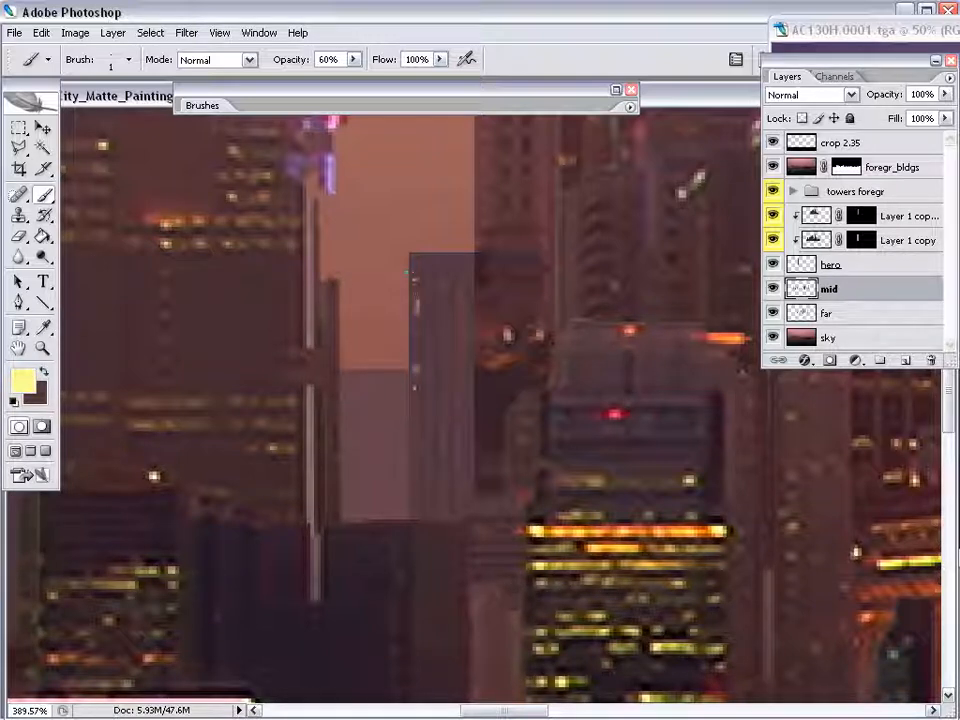
Add dim amber windows to the upper part of the slim block in a colour sampled from the lit office building's windows.
{"action": "key", "text": "ctrl+alt+0"}
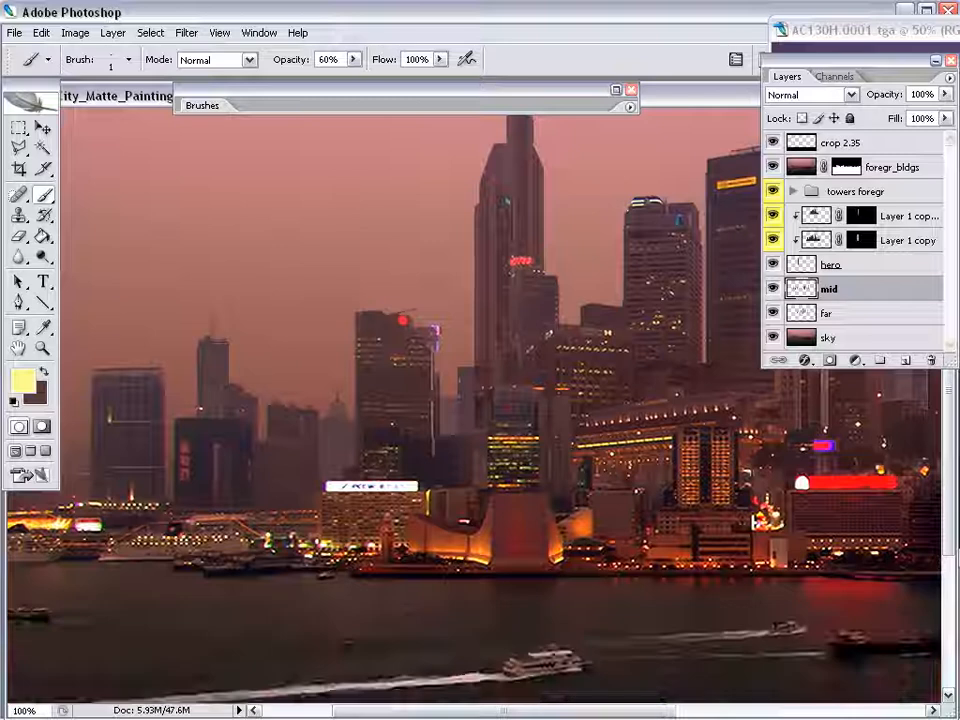
{"action": "key", "text": "z"}
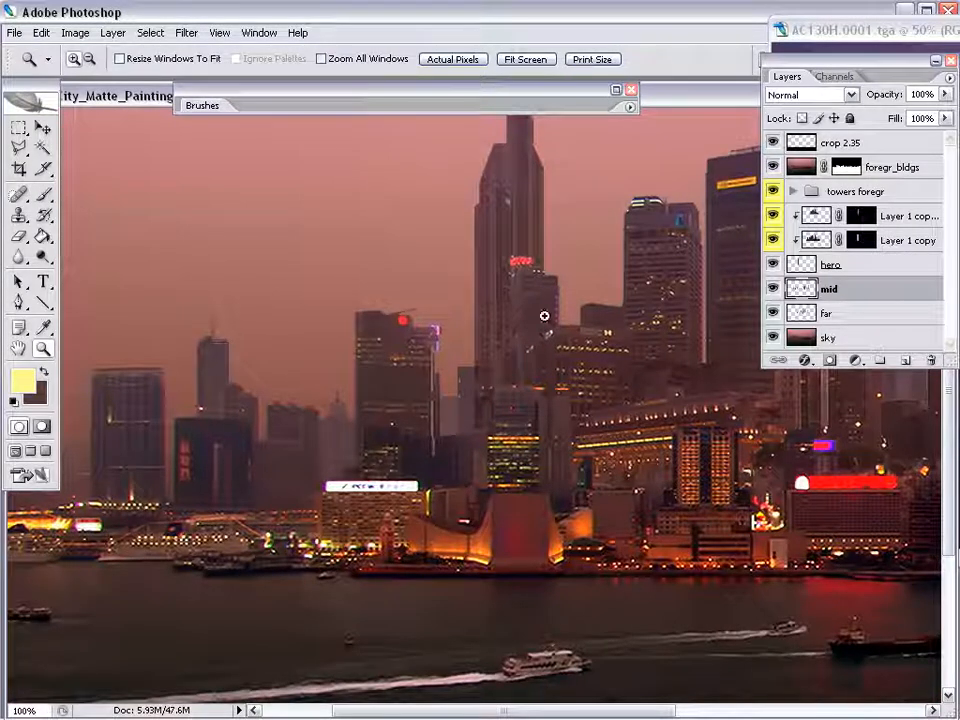
{"action": "mouse_move", "coordinate": [532, 325]}
{"action": "left_mouse_down"}
{"action": "mouse_move", "coordinate": [420, 472]}
{"action": "mouse_move", "coordinate": [632, 456]}
{"action": "left_mouse_up"}
{"action": "key", "text": "b"}
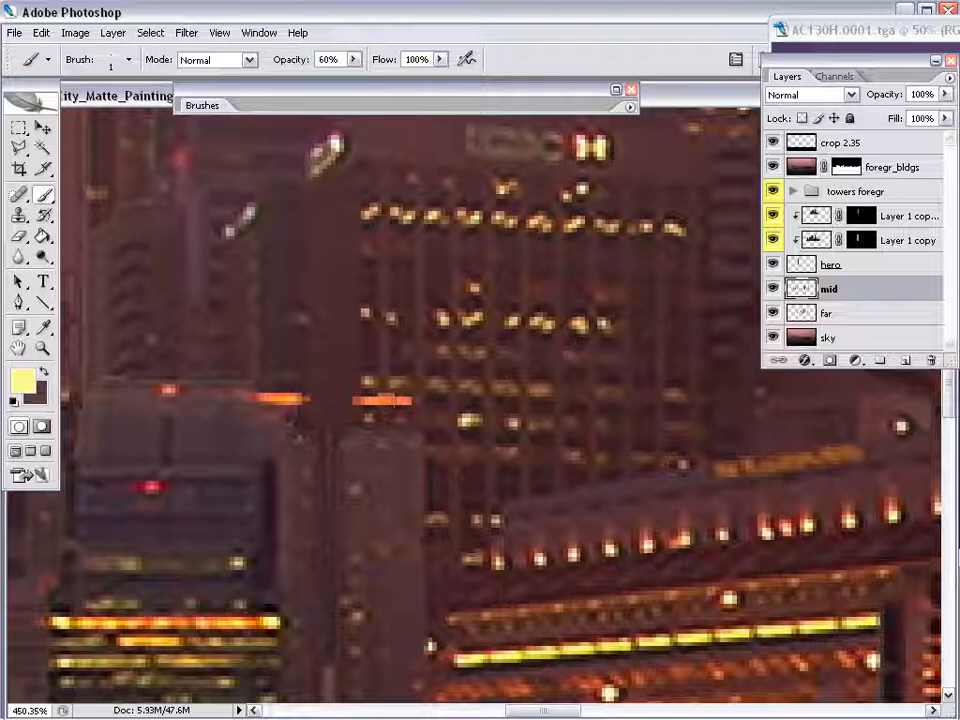
{"action": "left_click", "coordinate": [466, 392], "text": "alt"}
{"action": "left_click_drag", "start_coordinate": [112, 394], "coordinate": [635, 379]}
{"action": "left_click", "coordinate": [443, 318]}
{"action": "left_click", "coordinate": [488, 322]}
{"action": "left_click", "coordinate": [498, 350]}
{"action": "left_click", "coordinate": [488, 351]}
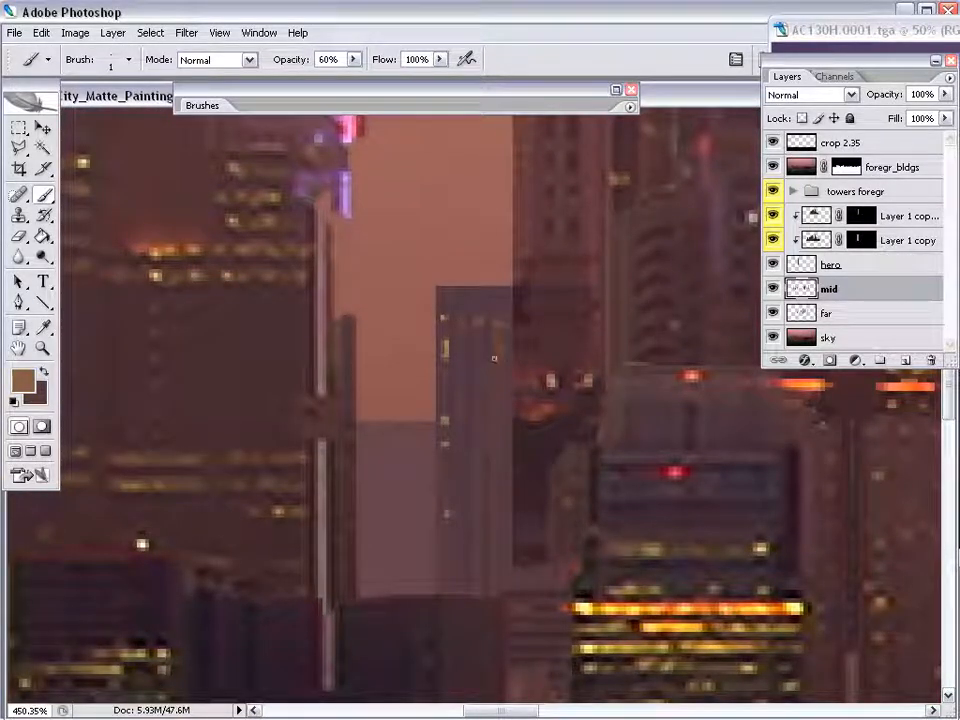
Paint thin horizontal window rows across the slim block and broken amber marks down its lower facade.
{"action": "left_click_drag", "start_coordinate": [448, 356], "coordinate": [500, 356]}
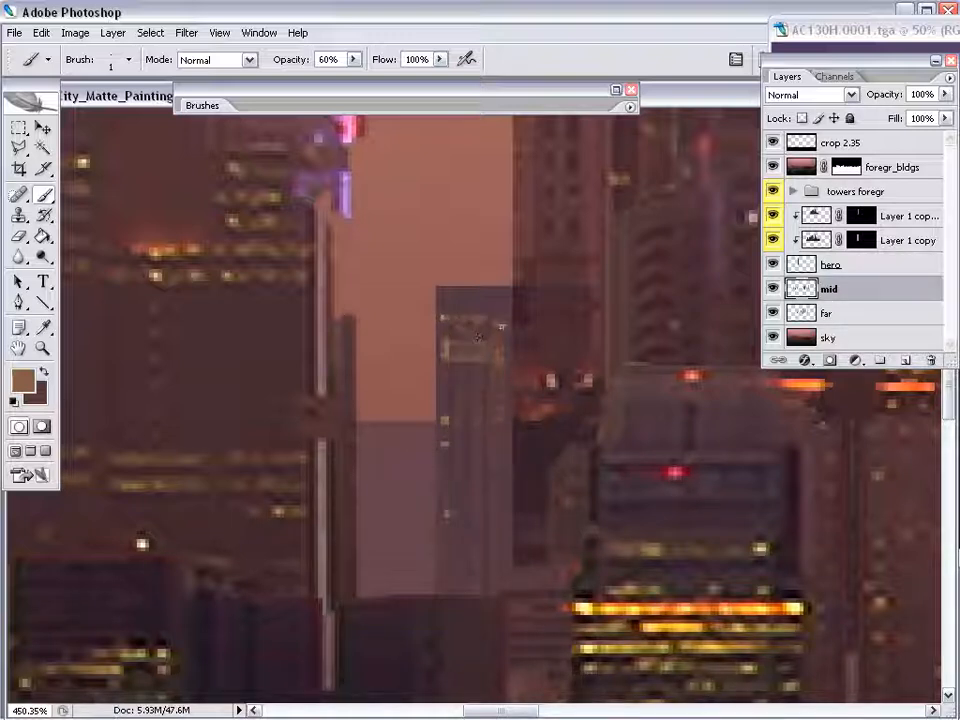
{"action": "left_click_drag", "start_coordinate": [449, 422], "coordinate": [501, 423]}
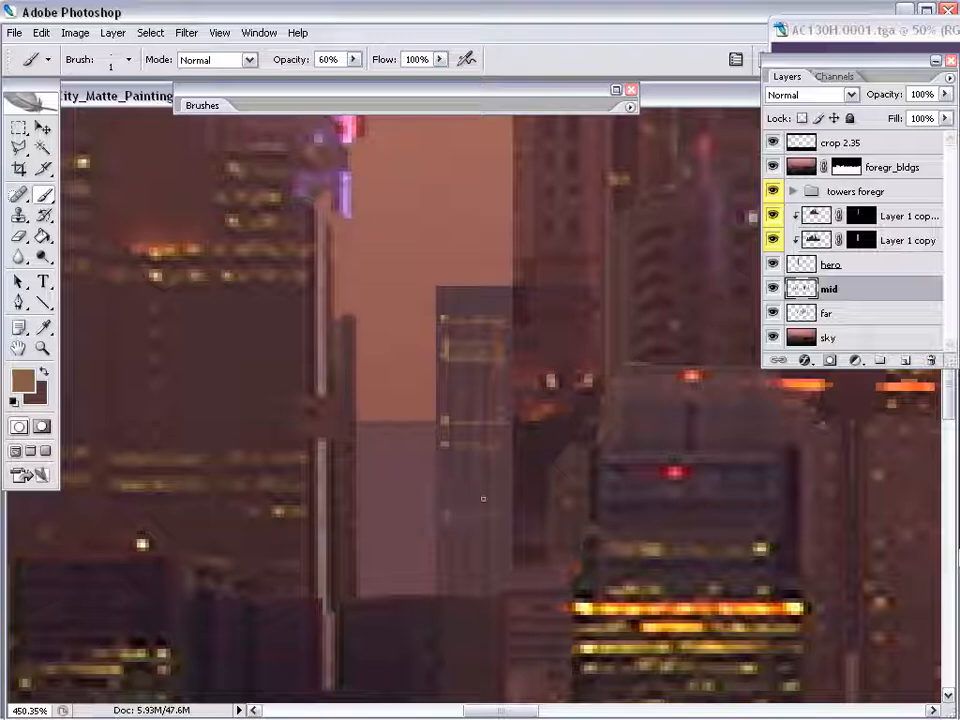
{"action": "left_click_drag", "start_coordinate": [450, 471], "coordinate": [463, 565]}
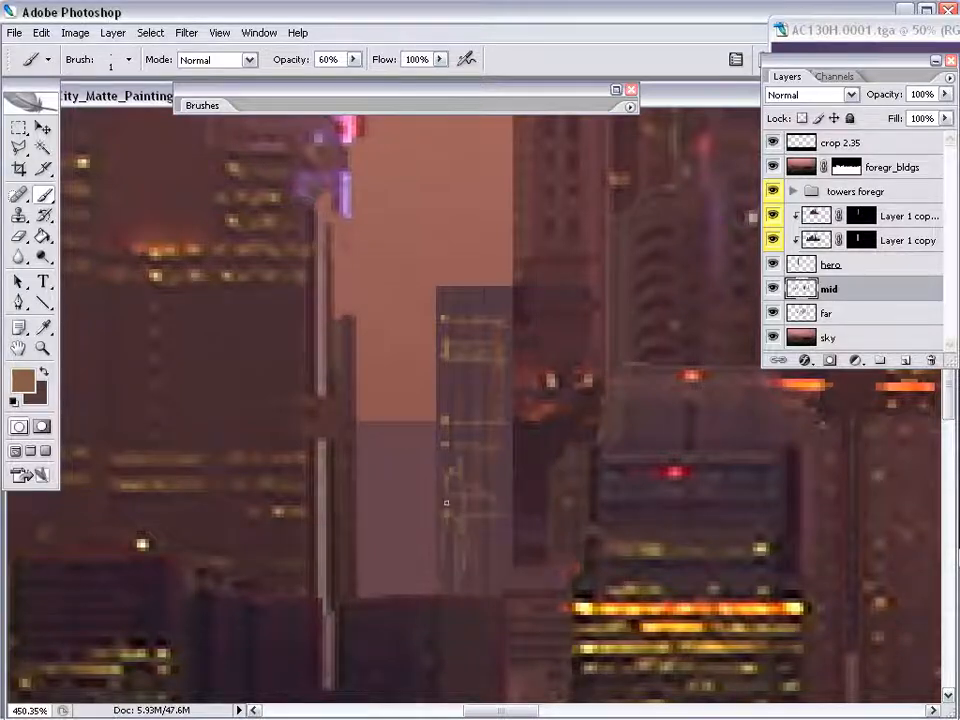
Review the whole matte painting at 50% zoom, checking the contribution of the mid layer.
{"action": "key", "text": "ctrl+alt+0"}
{"action": "left_click_drag", "start_coordinate": [610, 500], "coordinate": [471, 528]}
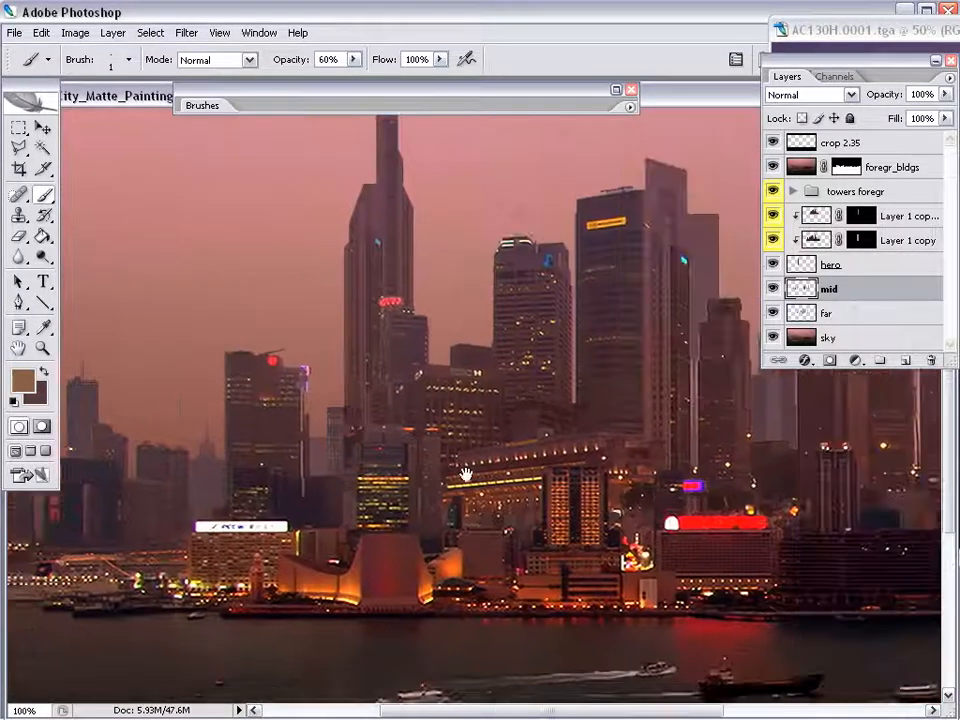
{"action": "left_click_drag", "start_coordinate": [536, 473], "coordinate": [434, 489]}
{"action": "key", "text": "z"}
{"action": "left_click", "coordinate": [434, 489], "text": "alt"}
{"action": "left_click", "coordinate": [430, 489], "text": "alt"}
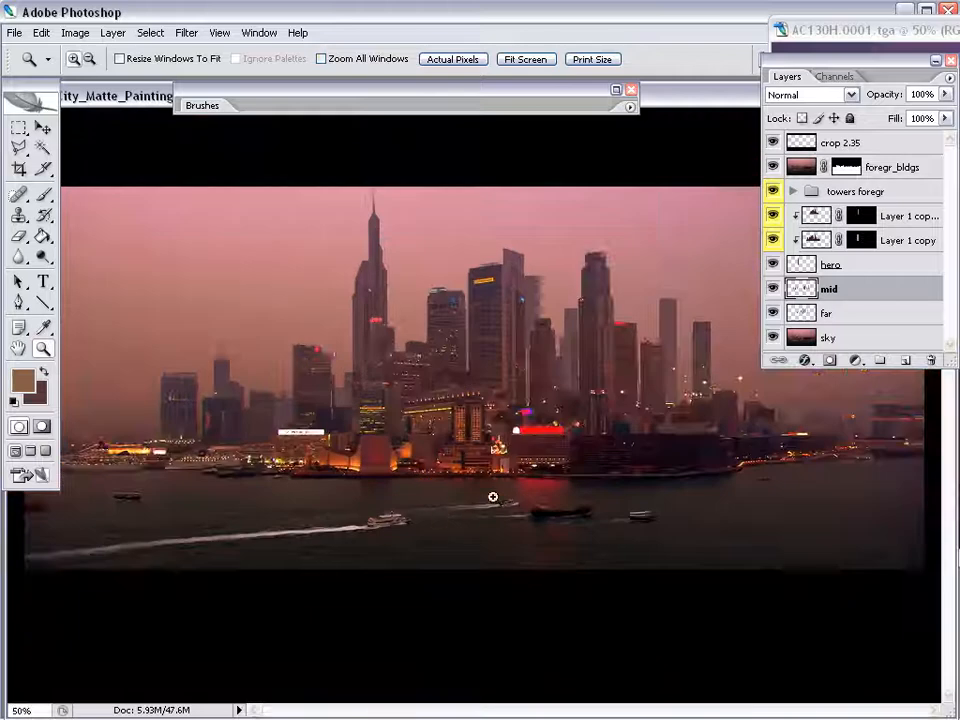
{"action": "left_click", "coordinate": [774, 289]}
Start detailing the mid layer's rightmost plain tower with a 2 px brush at 80% opacity, using colours sampled from the image.
{"action": "left_click_drag", "start_coordinate": [748, 295], "coordinate": [604, 443]}
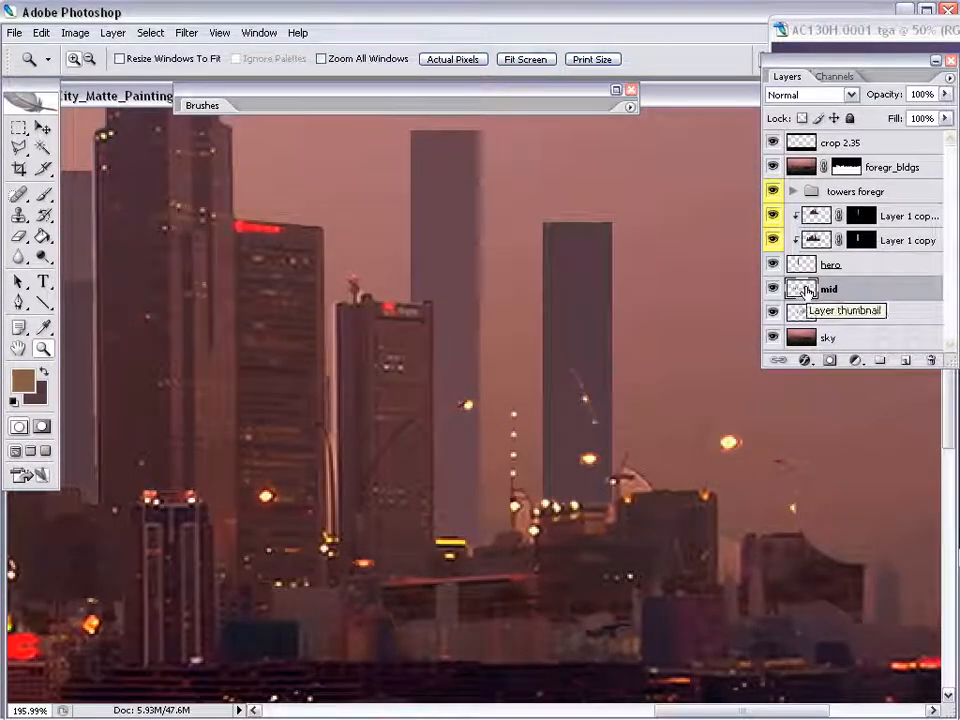
{"action": "key", "text": "b"}
{"action": "left_click", "coordinate": [404, 478], "text": "alt"}
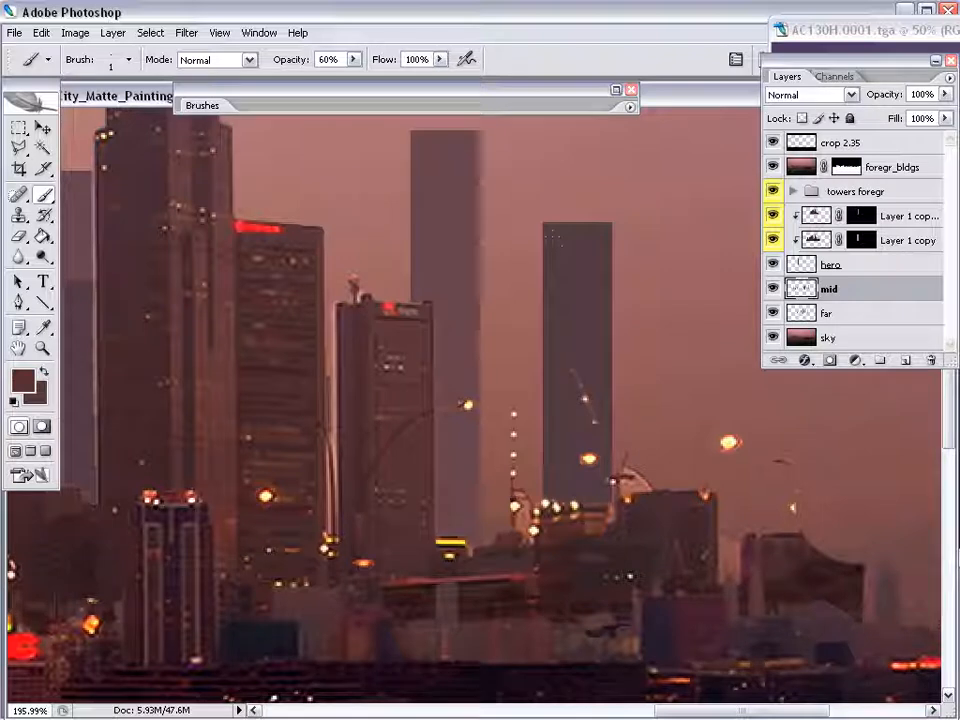
{"action": "key", "text": "8"}
{"action": "key", "text": "bracketright"}
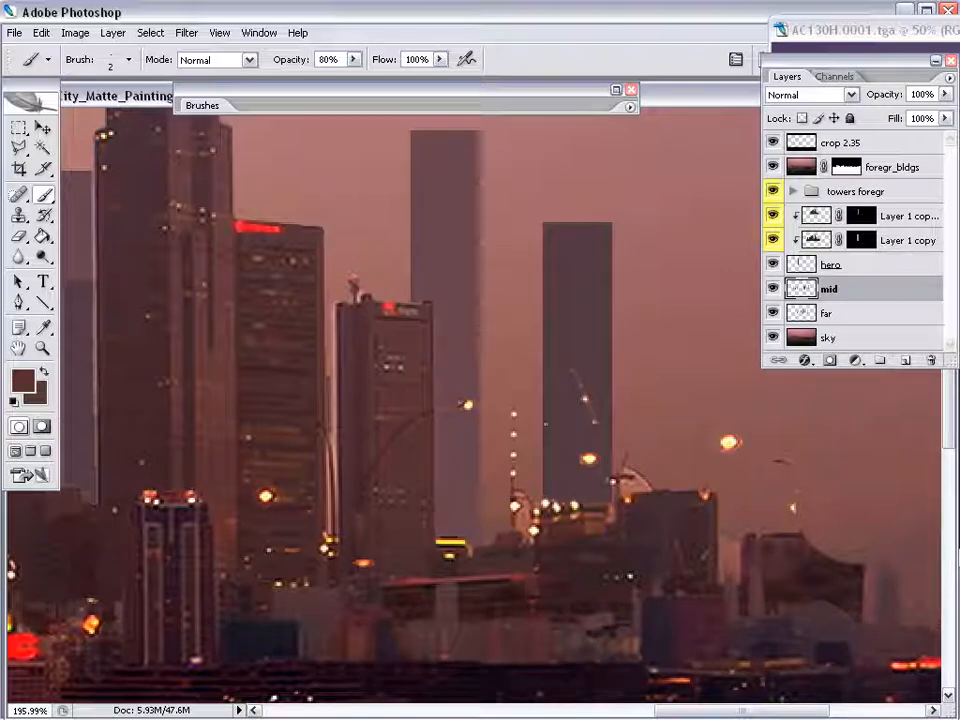
{"action": "left_click", "coordinate": [540, 260], "text": "alt"}
{"action": "left_click", "coordinate": [549, 269]}
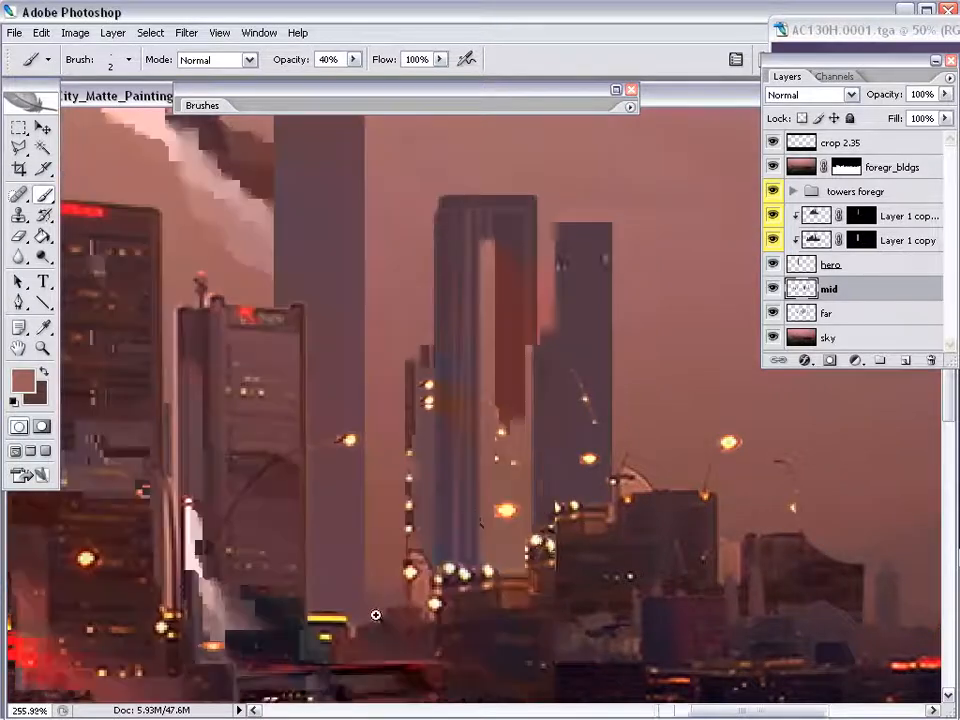
Select tall rectangular panels on the rightmost mid tower's facade and tint them with a larger brush at 30% opacity in a sampled reddish colour.
{"action": "key", "text": "m"}
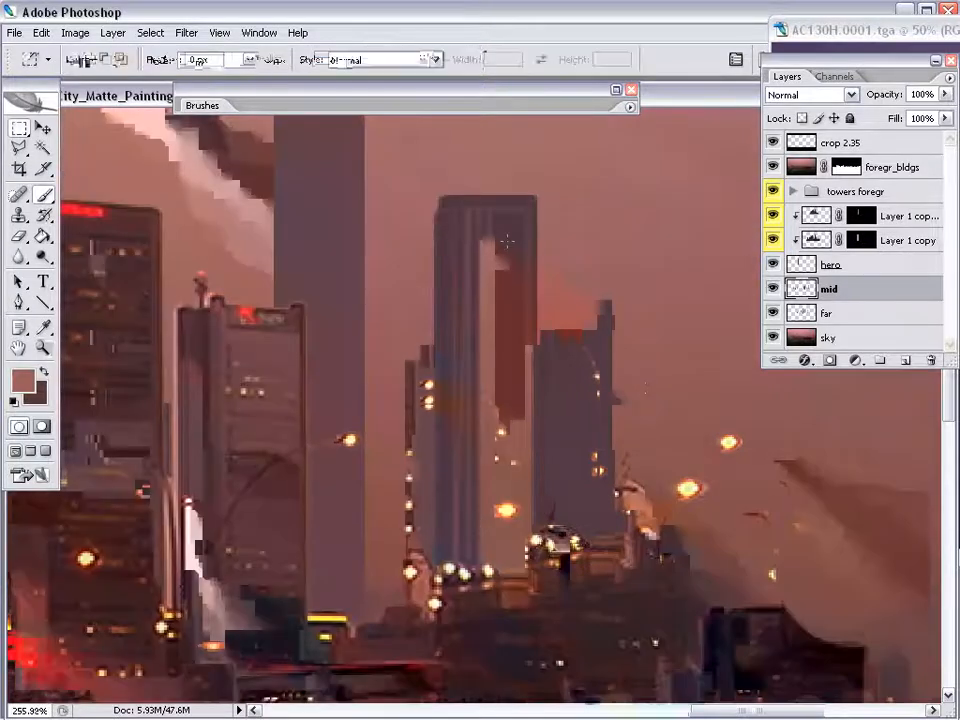
{"action": "left_click_drag", "start_coordinate": [496, 214], "coordinate": [497, 571]}
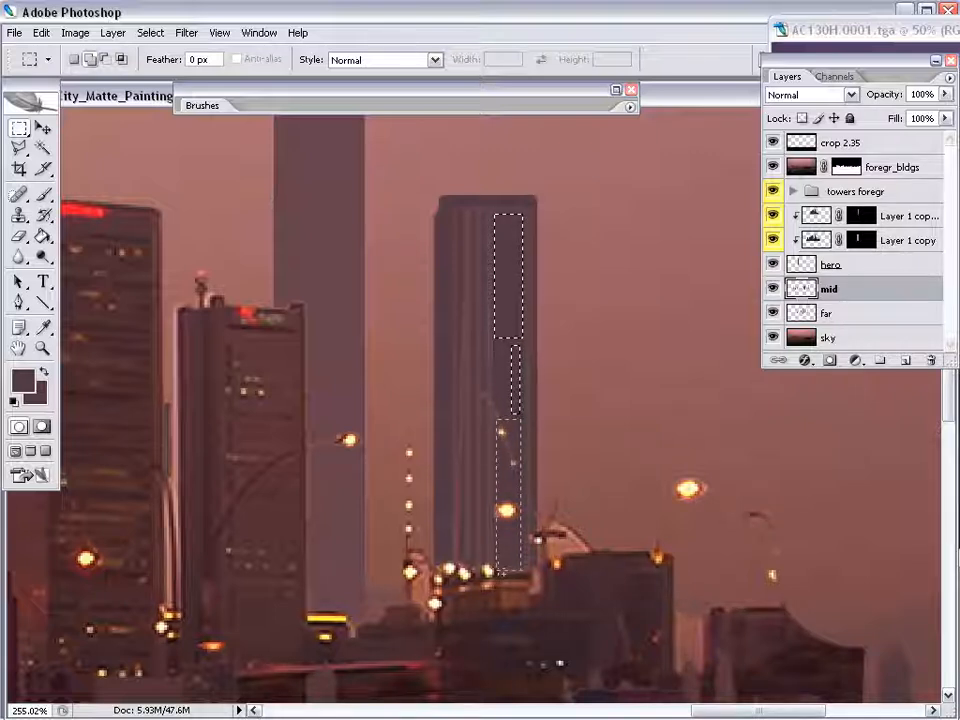
{"action": "key", "text": "ctrl+h"}
{"action": "key", "text": "b"}
{"action": "left_click", "coordinate": [524, 248], "text": "alt"}
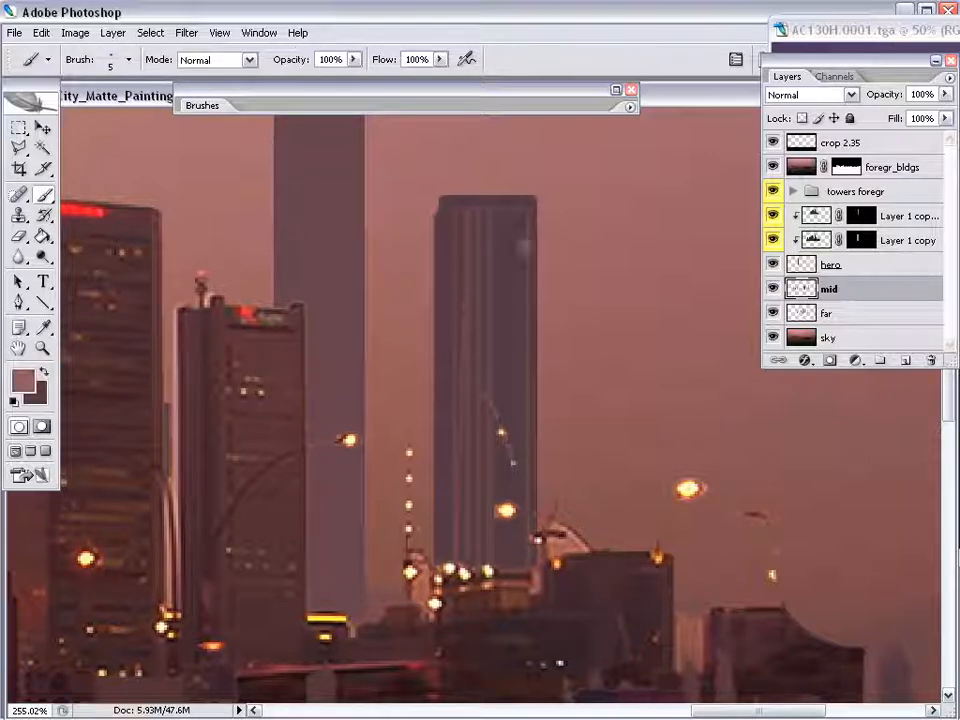
{"action": "key", "text": "]"}
{"action": "key", "text": "]"}
{"action": "key", "text": "]"}
{"action": "key", "text": "3"}
{"action": "mouse_move", "coordinate": [495, 222]}
{"action": "left_mouse_down"}
{"action": "mouse_move", "coordinate": [474, 304]}
{"action": "mouse_move", "coordinate": [524, 475]}
{"action": "left_mouse_up"}
{"action": "key", "text": "ctrl+alt+0"}
Paint a rooftop box and thin mast on the rightmost mid tower inside rectangular selections, using its sampled dark colour at 100% opacity.
{"action": "key", "text": "z"}
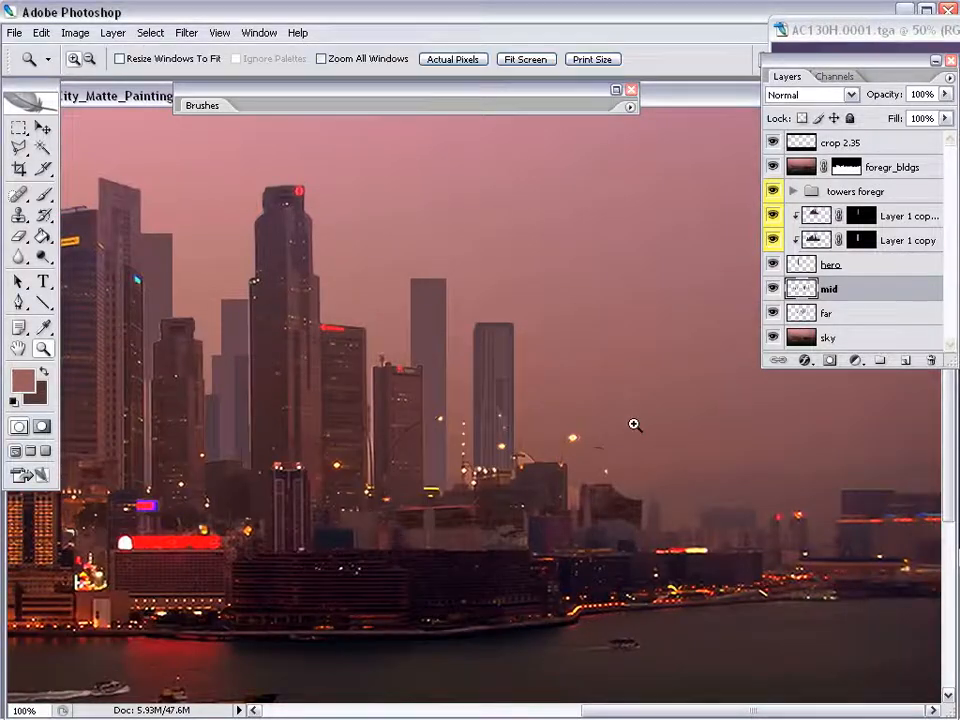
{"action": "left_click_drag", "start_coordinate": [692, 271], "coordinate": [550, 465]}
{"action": "left_click_drag", "start_coordinate": [402, 498], "coordinate": [402, 305]}
{"action": "key", "text": "b"}
{"action": "left_click", "coordinate": [404, 450], "text": "alt"}
{"action": "key", "text": "m"}
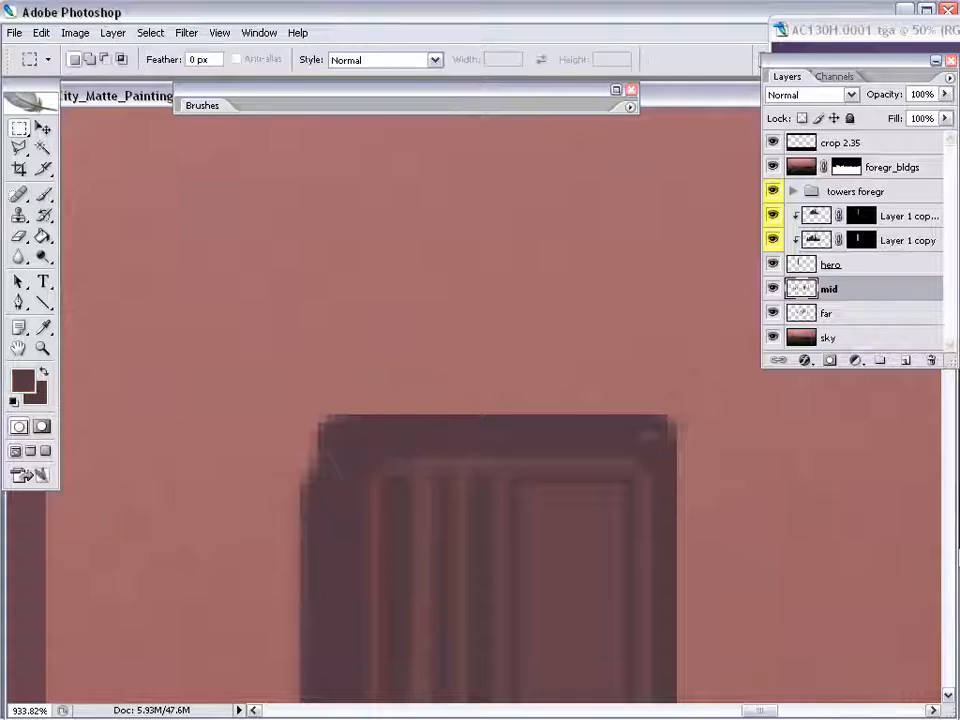
{"action": "left_click_drag", "start_coordinate": [466, 416], "coordinate": [545, 352]}
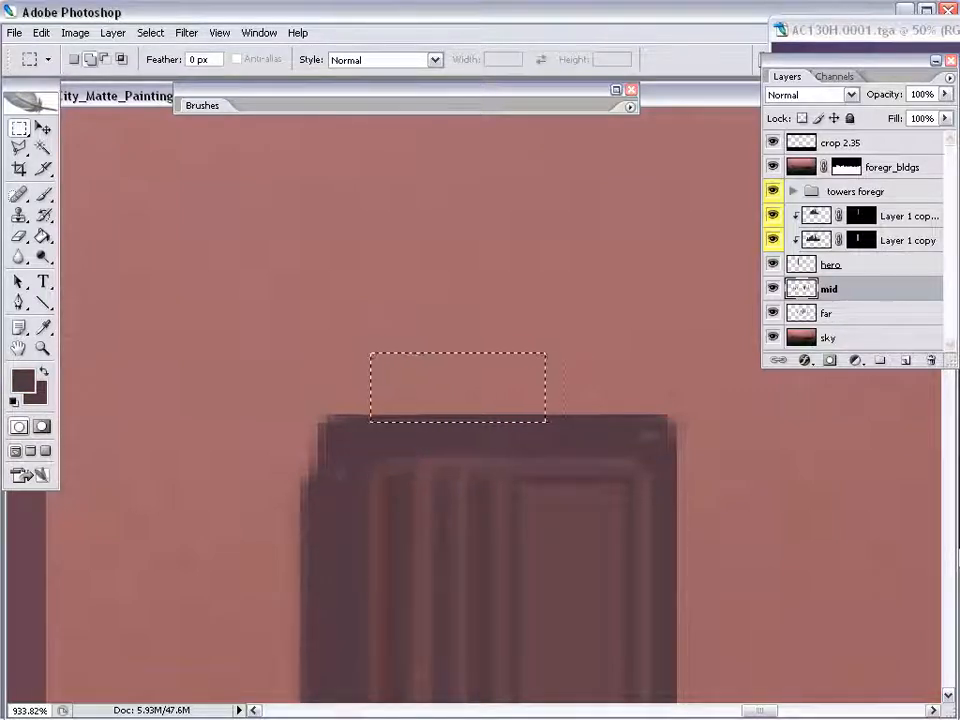
{"action": "left_click_drag", "start_coordinate": [379, 360], "coordinate": [389, 116], "text": "shift"}
{"action": "key", "text": "b"}
{"action": "mouse_move", "coordinate": [380, 400]}
{"action": "left_mouse_down"}
{"action": "mouse_move", "coordinate": [475, 360]}
{"action": "mouse_move", "coordinate": [512, 385]}
{"action": "mouse_move", "coordinate": [396, 233]}
{"action": "mouse_move", "coordinate": [392, 118]}
{"action": "left_mouse_up"}
{"action": "key", "text": "0"}
{"action": "key", "text": "ctrl+d"}
{"action": "key", "text": "ctrl+alt+0"}
Extend the rightmost mid tower's mast upward with a faint thin stroke, using the 1 px brush at 100% opacity.
{"action": "left_click_drag", "start_coordinate": [451, 572], "coordinate": [498, 557]}
{"action": "left_click_drag", "start_coordinate": [590, 275], "coordinate": [469, 478], "text": "ctrl"}
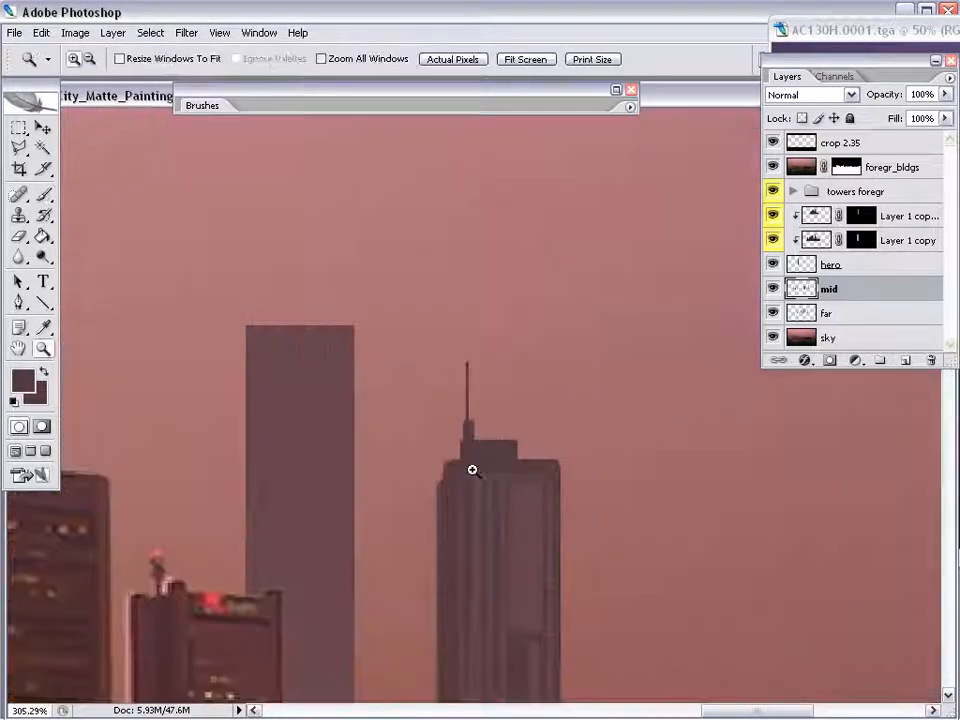
{"action": "left_click_drag", "start_coordinate": [522, 227], "coordinate": [374, 493], "text": "ctrl"}
{"action": "key", "text": "b"}
{"action": "key", "text": "bracketleft"}
{"action": "key", "text": "bracketleft"}
{"action": "key", "text": "bracketleft"}
{"action": "key", "text": "bracketleft"}
{"action": "key", "text": "bracketleft"}
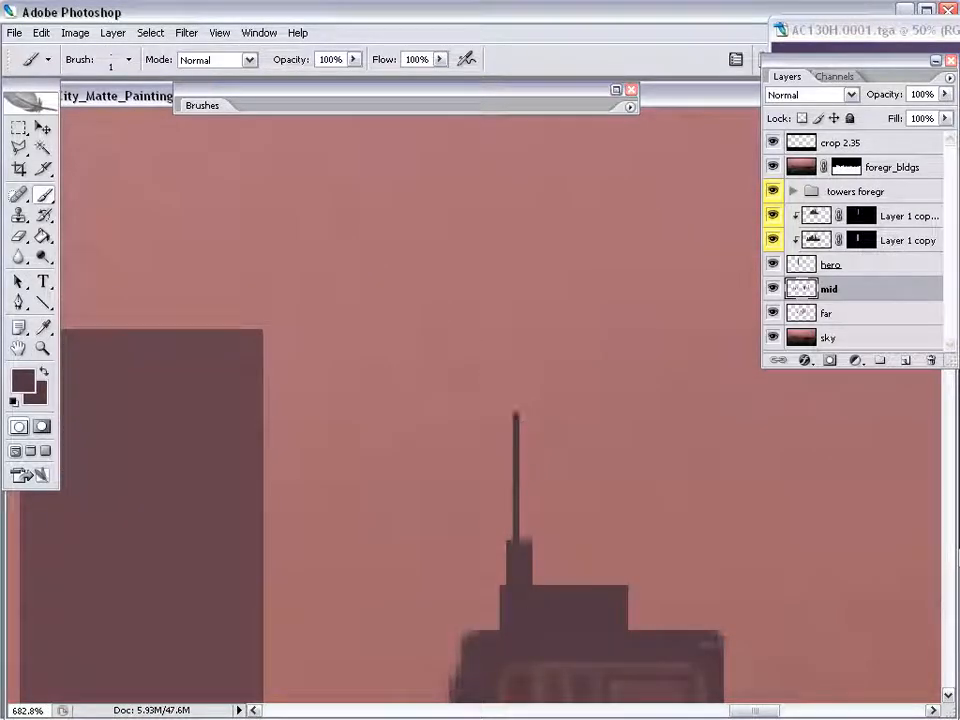
{"action": "left_click_drag", "start_coordinate": [516, 413], "coordinate": [517, 314]}
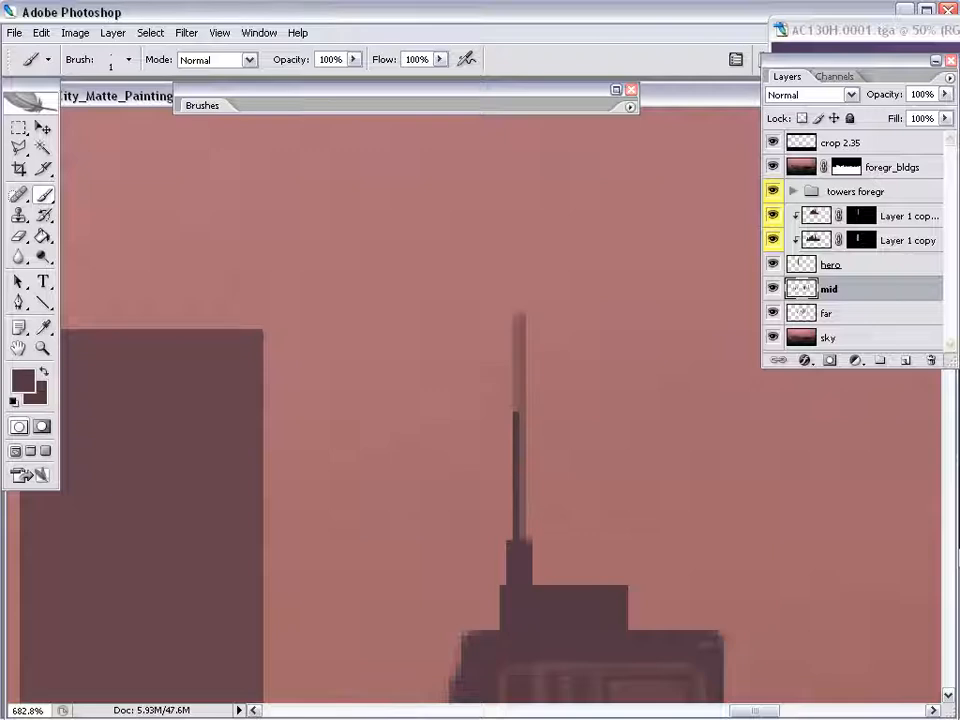
{"action": "key", "text": "ctrl+alt+0"}
Compare the painting with the mid layer hidden and shown to judge the detailed rightmost tower.
{"action": "left_click_drag", "start_coordinate": [692, 434], "coordinate": [743, 459]}
{"action": "left_click", "coordinate": [772, 289]}
{"action": "left_click", "coordinate": [772, 289]}
Brush over the flat purple towers showing between the foreground buildings with a 5 px brush at 100% opacity on the mid layer.
{"action": "key", "text": "z"}
{"action": "left_click_drag", "start_coordinate": [172, 396], "coordinate": [462, 570]}
{"action": "key", "text": "b"}
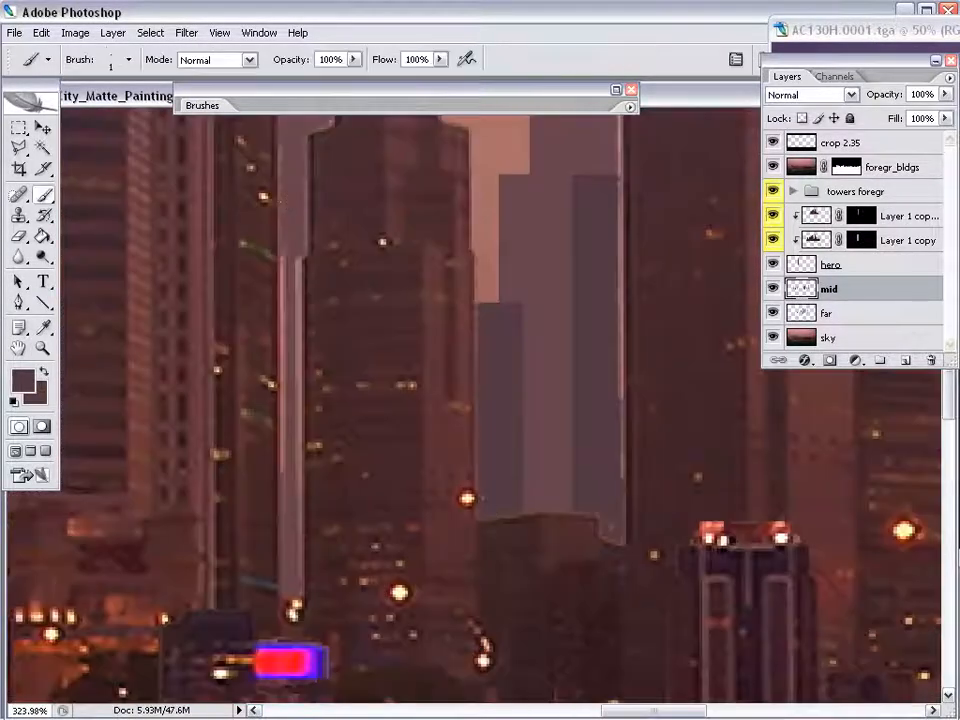
{"action": "key", "text": "bracketright"}
{"action": "key", "text": "bracketright"}
{"action": "key", "text": "bracketright"}
{"action": "key", "text": "bracketright"}
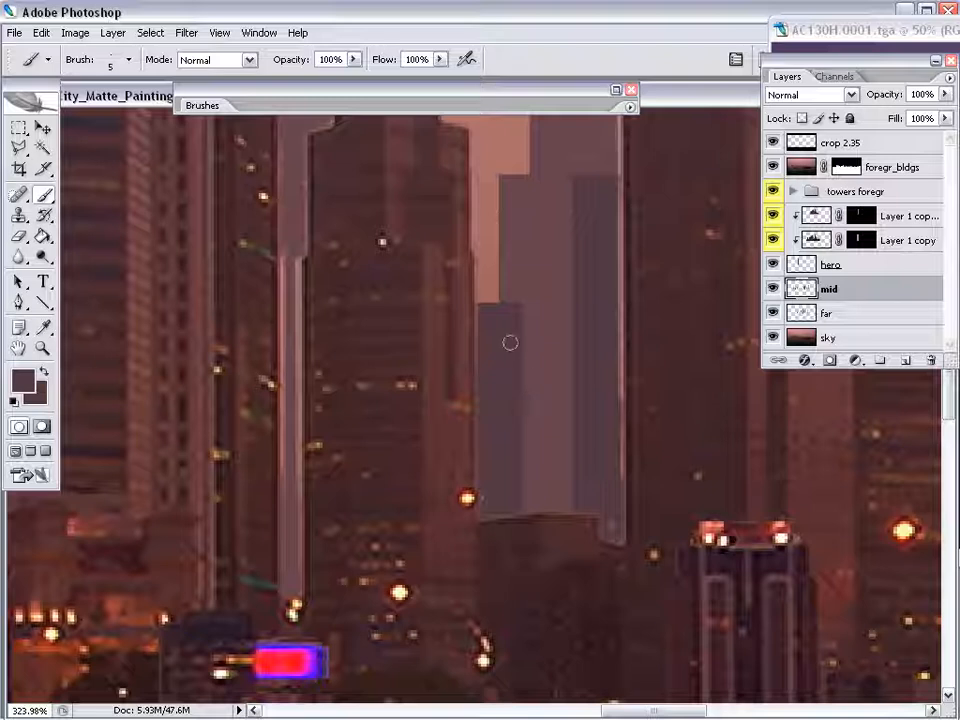
{"action": "left_click_drag", "start_coordinate": [510, 343], "coordinate": [614, 341]}
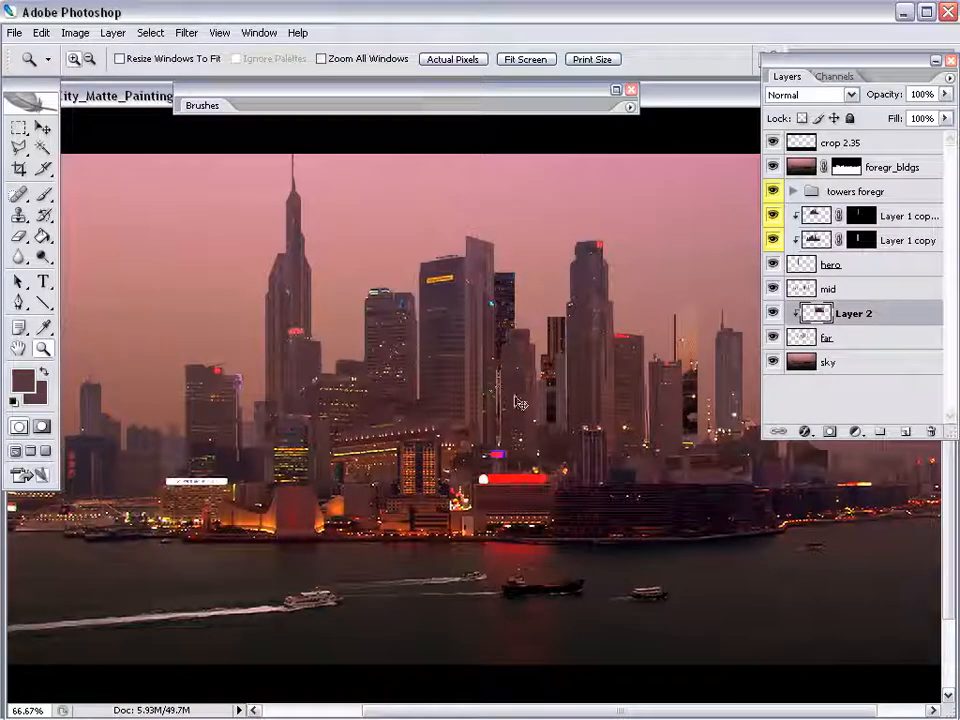
Set the clipped Layer 2 to 39% opacity and adjust its photo texture over the right-hand far towers using rectangular selections.
{"action": "left_click_drag", "start_coordinate": [945, 94], "coordinate": [892, 118]}
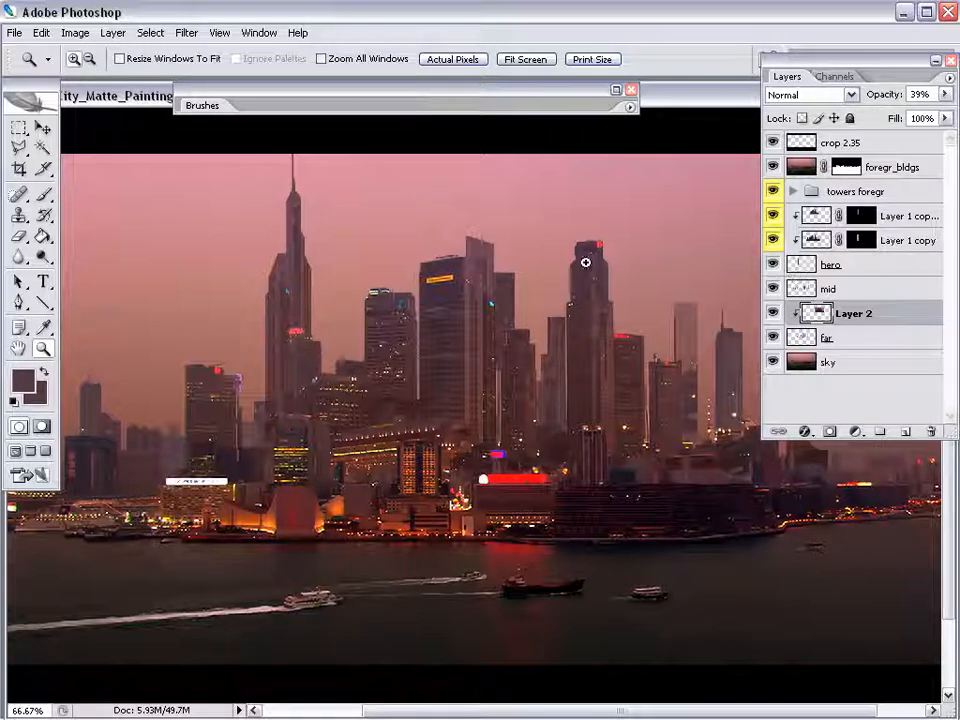
{"action": "key", "text": "m"}
{"action": "left_click_drag", "start_coordinate": [523, 155], "coordinate": [808, 570]}
{"action": "left_click", "coordinate": [579, 373]}
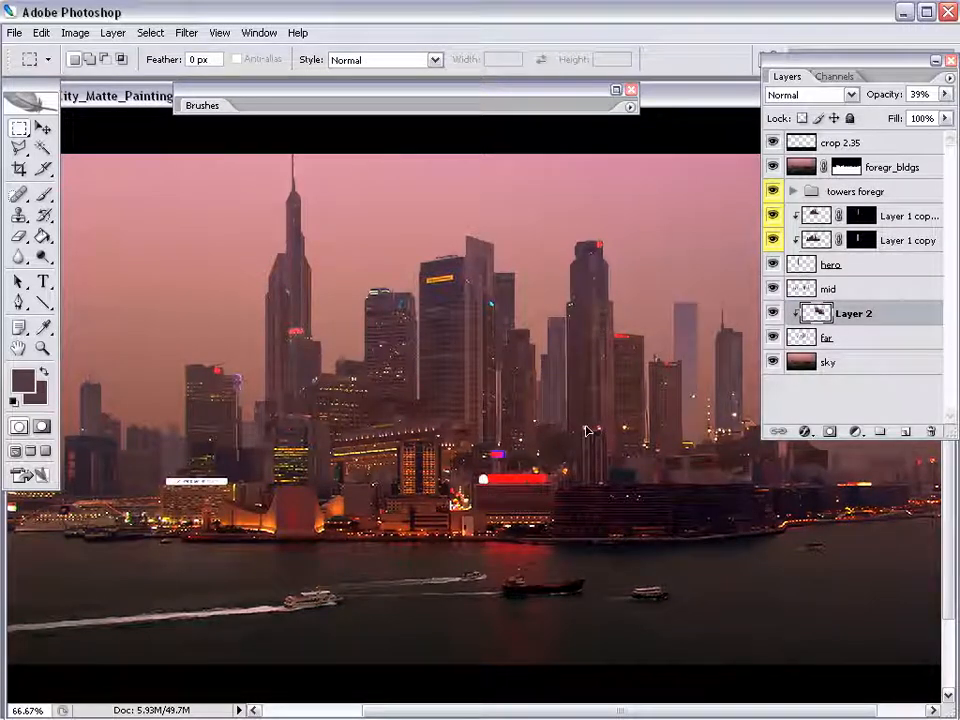
{"action": "left_click_drag", "start_coordinate": [738, 245], "coordinate": [634, 557]}
{"action": "key", "text": "ctrl+d"}
Cut a narrow notch from the upper left corner of the far tower beside the central skyscraper, using a rectangular selection.
{"action": "left_click", "coordinate": [818, 334]}
{"action": "key", "text": "z"}
{"action": "left_click_drag", "start_coordinate": [636, 283], "coordinate": [516, 383]}
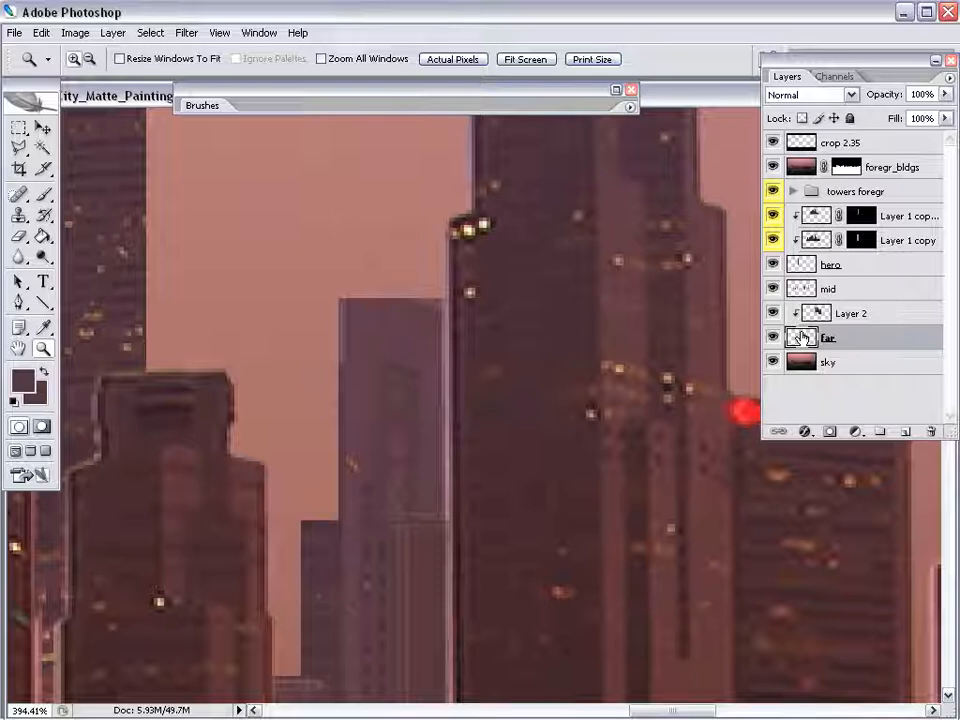
{"action": "key", "text": "m"}
{"action": "left_click_drag", "start_coordinate": [345, 358], "coordinate": [284, 133]}
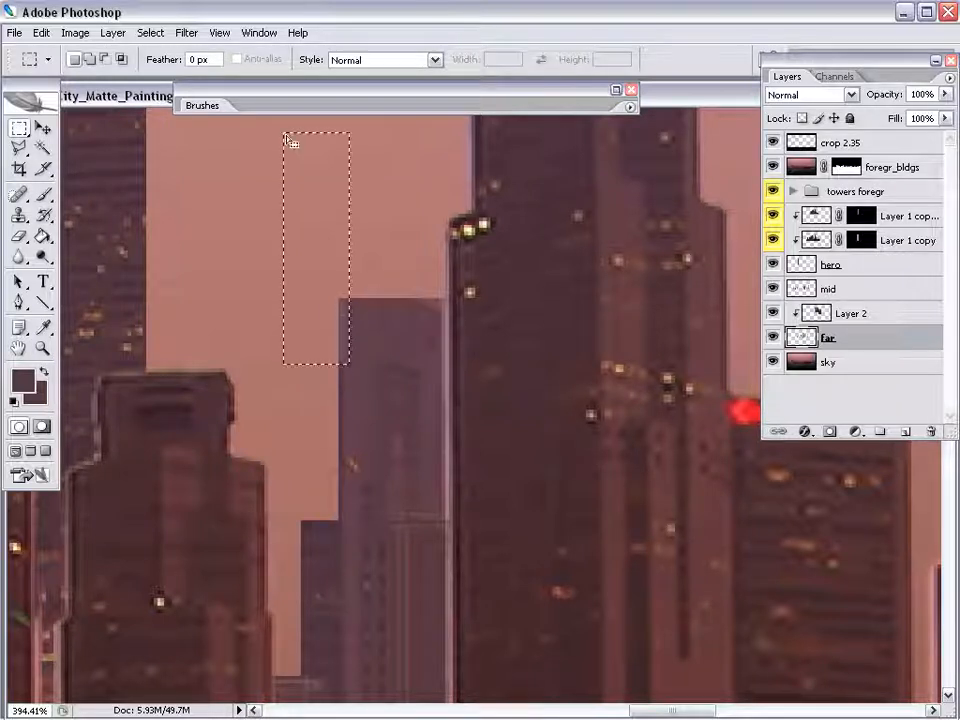
{"action": "key", "text": "Delete"}
{"action": "key", "text": "ctrl+d"}
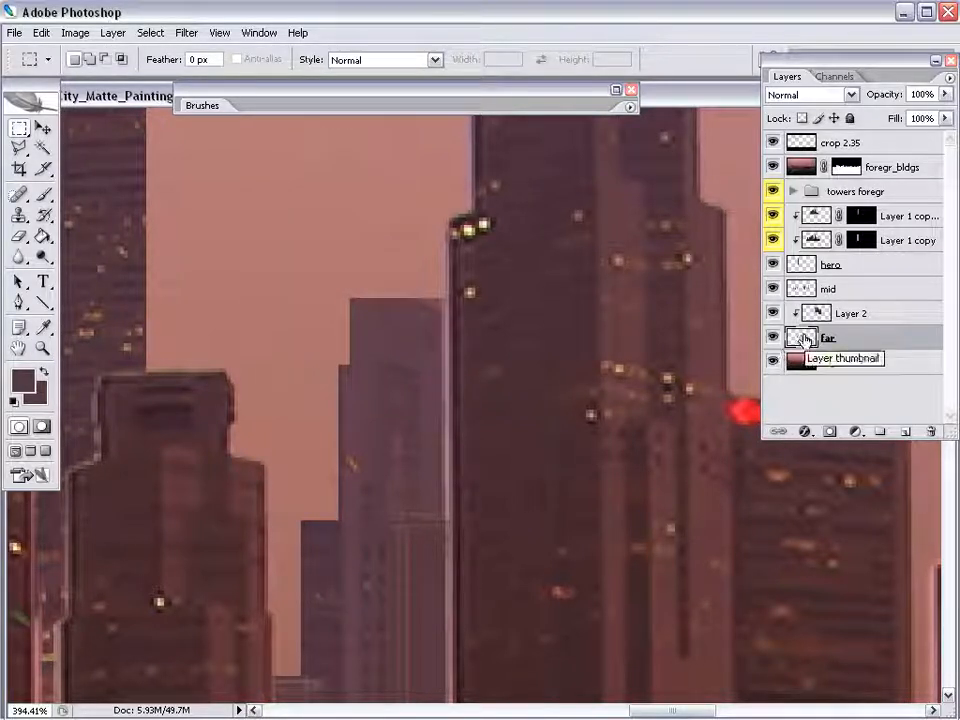
With Layer 2 temporarily hidden, paint that far tower taller on the far layer using a 20 px brush at 100% opacity.
{"action": "left_click", "coordinate": [800, 313]}
{"action": "left_click", "coordinate": [772, 313]}
{"action": "key", "text": "b"}
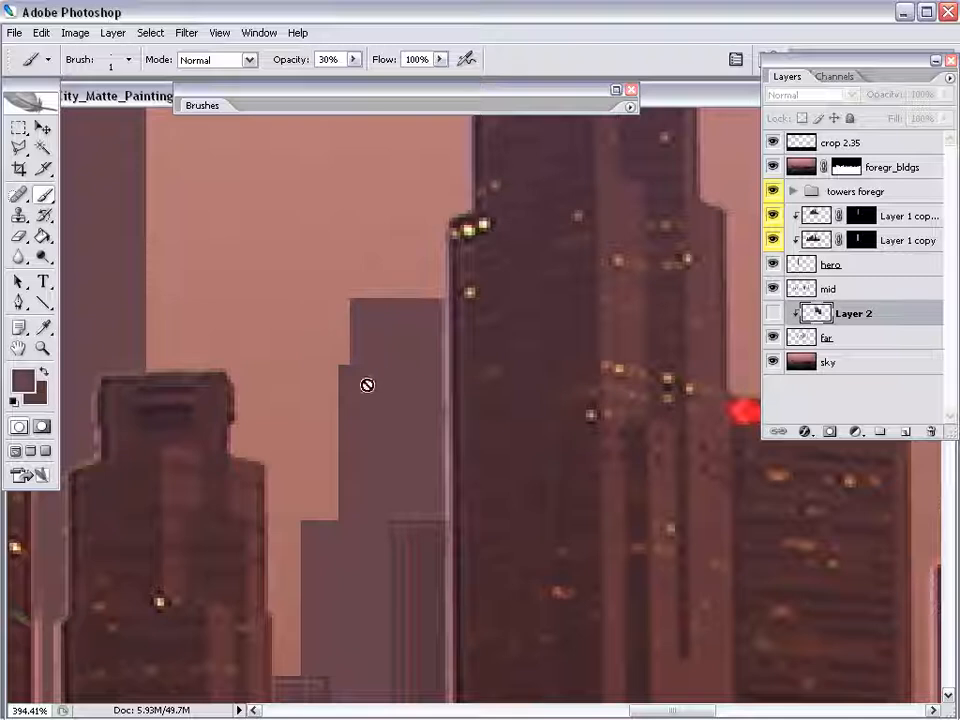
{"action": "left_click", "coordinate": [797, 337]}
{"action": "key", "text": "bracketright"}
{"action": "key", "text": "bracketright"}
{"action": "key", "text": "bracketright"}
{"action": "key", "text": "bracketright"}
{"action": "key", "text": "bracketright"}
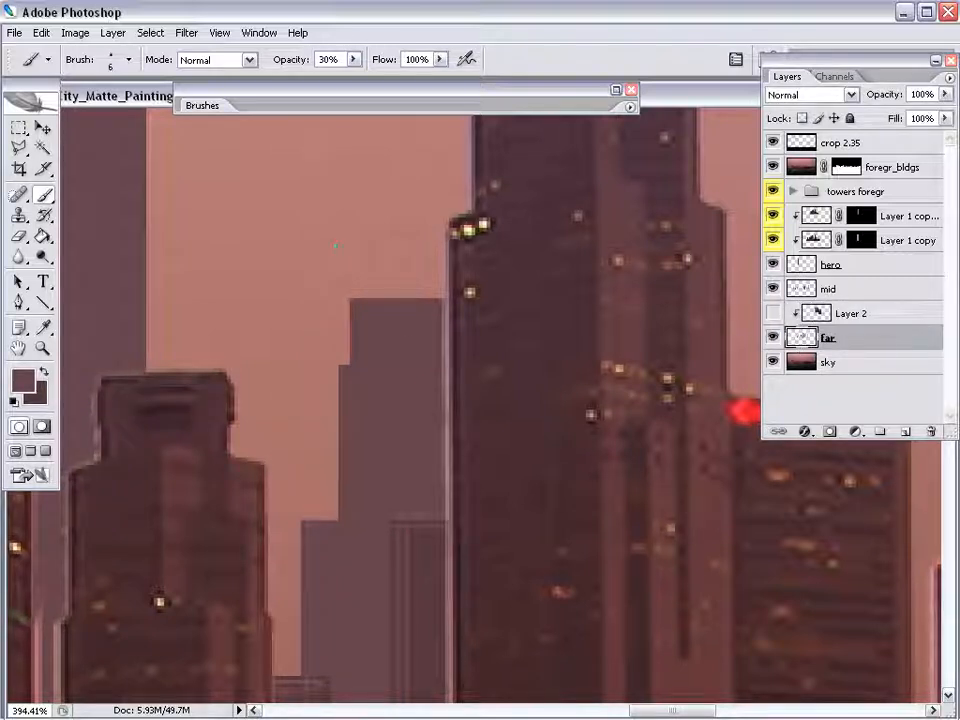
{"action": "key", "text": "bracketright"}
{"action": "key", "text": "bracketright"}
{"action": "mouse_move", "coordinate": [375, 282]}
{"action": "left_mouse_down"}
{"action": "mouse_move", "coordinate": [384, 172]}
{"action": "mouse_move", "coordinate": [420, 266]}
{"action": "left_mouse_up"}
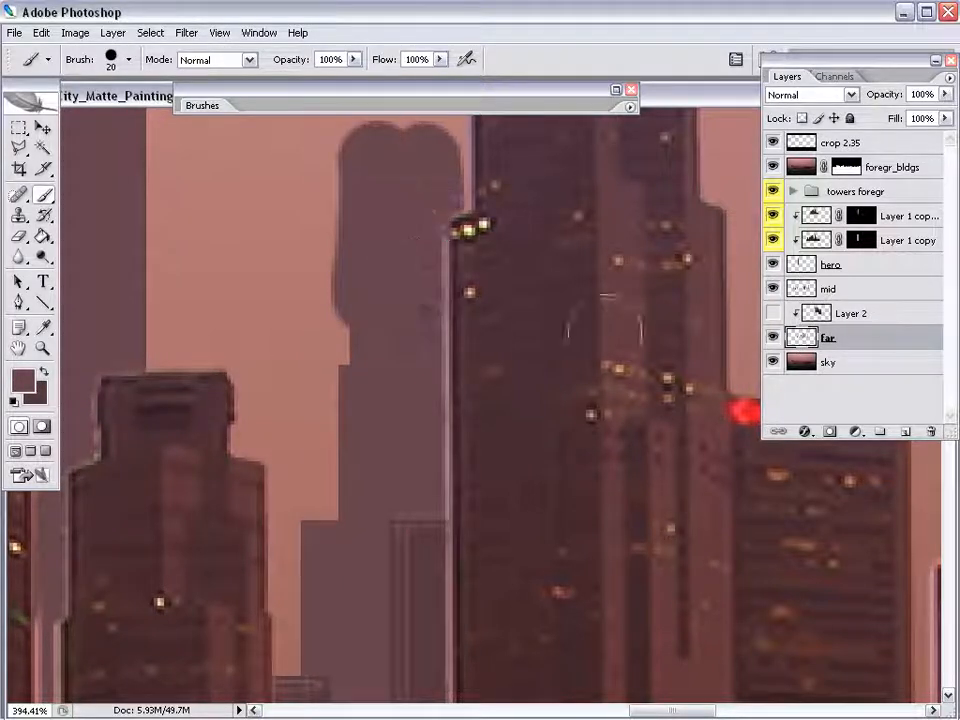
{"action": "left_click", "coordinate": [772, 313]}
{"action": "left_click", "coordinate": [845, 313]}
Trim the painted tower top on the far layer to a slanted roof and straight stepped left edge with lasso and rectangular selections.
{"action": "key", "text": "l"}
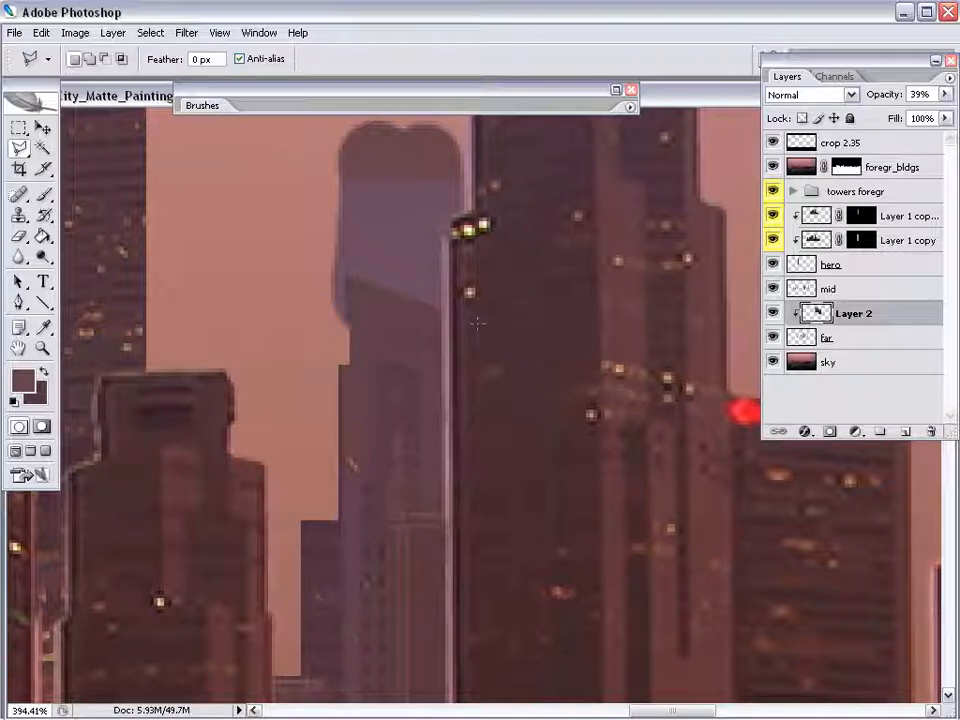
{"action": "left_click", "coordinate": [280, 251]}
{"action": "left_click_drag", "start_coordinate": [302, 143], "coordinate": [310, 233]}
{"action": "left_click", "coordinate": [316, 173]}
{"action": "left_click", "coordinate": [515, 150]}
{"action": "double_click", "coordinate": [542, 281]}
{"action": "key", "text": "m"}
{"action": "left_click_drag", "start_coordinate": [361, 455], "coordinate": [299, 333]}
{"action": "key", "text": "ctrl+h"}
{"action": "key", "text": "Delete"}
{"action": "key", "text": "ctrl+z"}
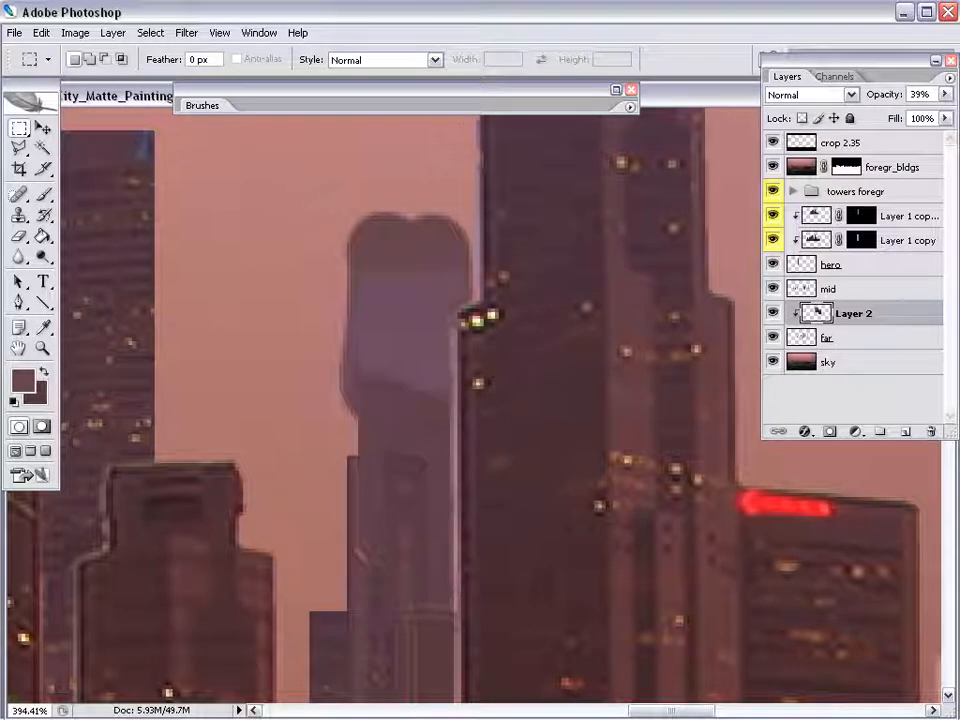
{"action": "left_click", "coordinate": [797, 338]}
{"action": "key", "text": "z"}
{"action": "left_click", "coordinate": [469, 480], "text": "alt"}
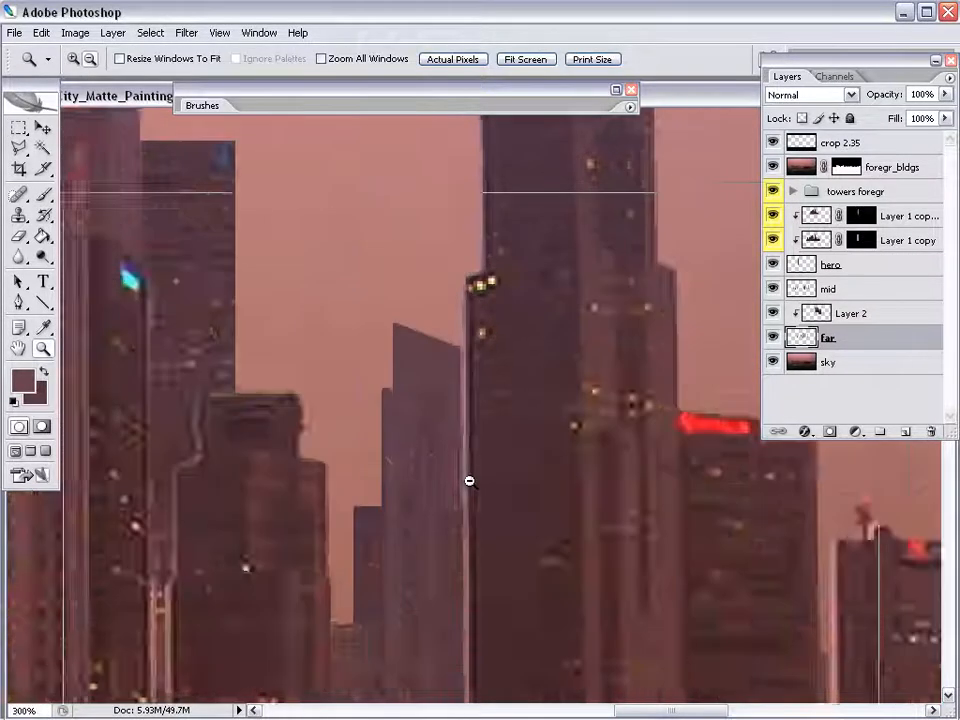
Compare the skyline with the far layer hidden and shown to judge the reshaped far tower.
{"action": "left_click", "coordinate": [469, 480], "text": "alt"}
{"action": "left_click", "coordinate": [469, 480], "text": "alt"}
{"action": "left_click_drag", "start_coordinate": [479, 503], "coordinate": [502, 501]}
{"action": "left_click", "coordinate": [772, 337]}
{"action": "left_click", "coordinate": [772, 337]}
{"action": "key", "text": "ctrl+i"}
{"action": "key", "text": "ctrl+z"}
{"action": "left_click_drag", "start_coordinate": [720, 422], "coordinate": [728, 401]}
Paste the night skyscraper photo above Layer 2, position it over the right-hand far tower and clip it to the far layer.
{"action": "left_click", "coordinate": [821, 314]}
{"action": "key", "text": "ctrl+v"}
{"action": "left_click_drag", "start_coordinate": [426, 415], "coordinate": [686, 436]}
{"action": "left_click", "coordinate": [773, 314]}
{"action": "left_click", "coordinate": [773, 314]}
{"action": "left_click_drag", "start_coordinate": [713, 372], "coordinate": [690, 335]}
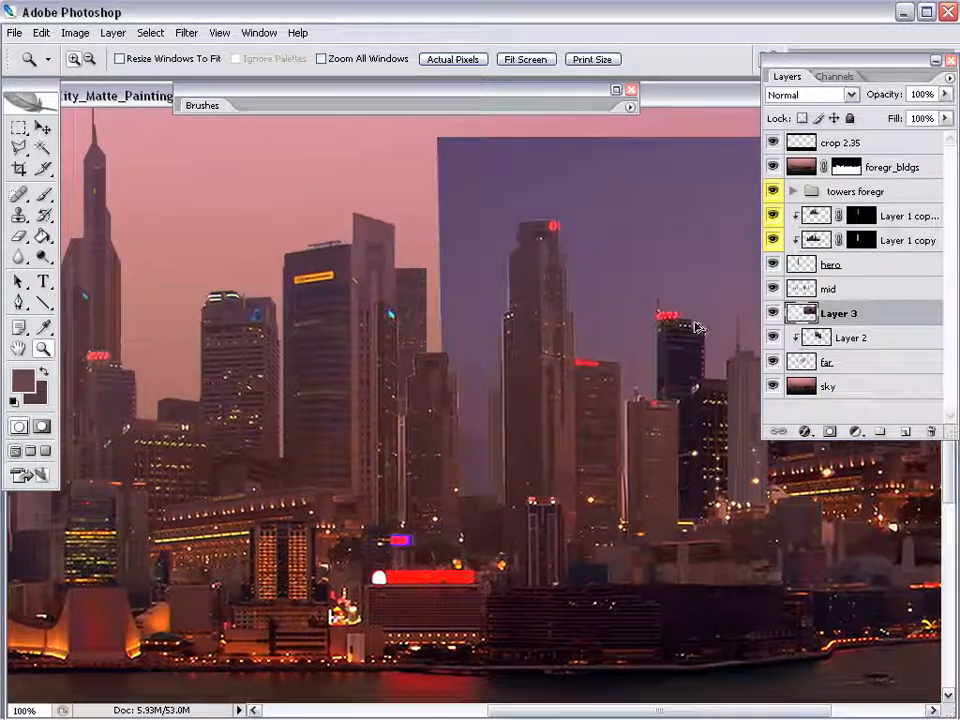
{"action": "key", "text": "ctrl+alt+g"}
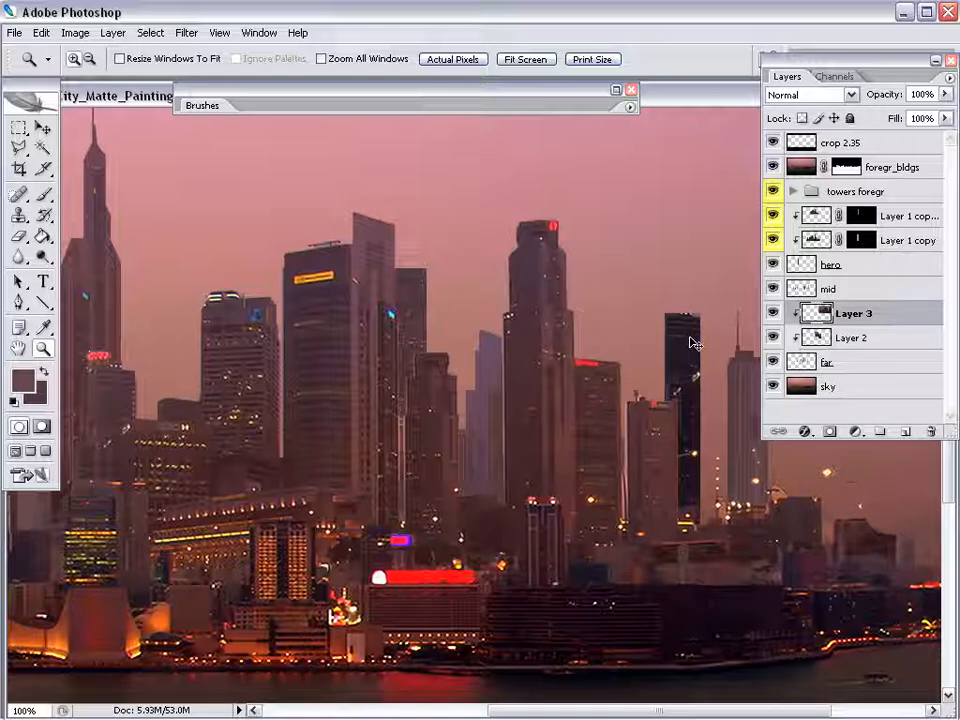
Free-transform the clipped photo so its red-topped building fits within the right-hand far tower.
{"action": "key", "text": "ctrl+t"}
{"action": "left_click_drag", "start_coordinate": [741, 433], "coordinate": [486, 488]}
{"action": "left_click_drag", "start_coordinate": [184, 660], "coordinate": [246, 628]}
{"action": "key", "text": "Return"}
{"action": "key", "text": "z"}
Copy the photo area around the right-hand far tower to its own clipped layer, delete the full photo layer and skew the copy vertically.
{"action": "key", "text": "m"}
{"action": "left_click_drag", "start_coordinate": [373, 328], "coordinate": [469, 587]}
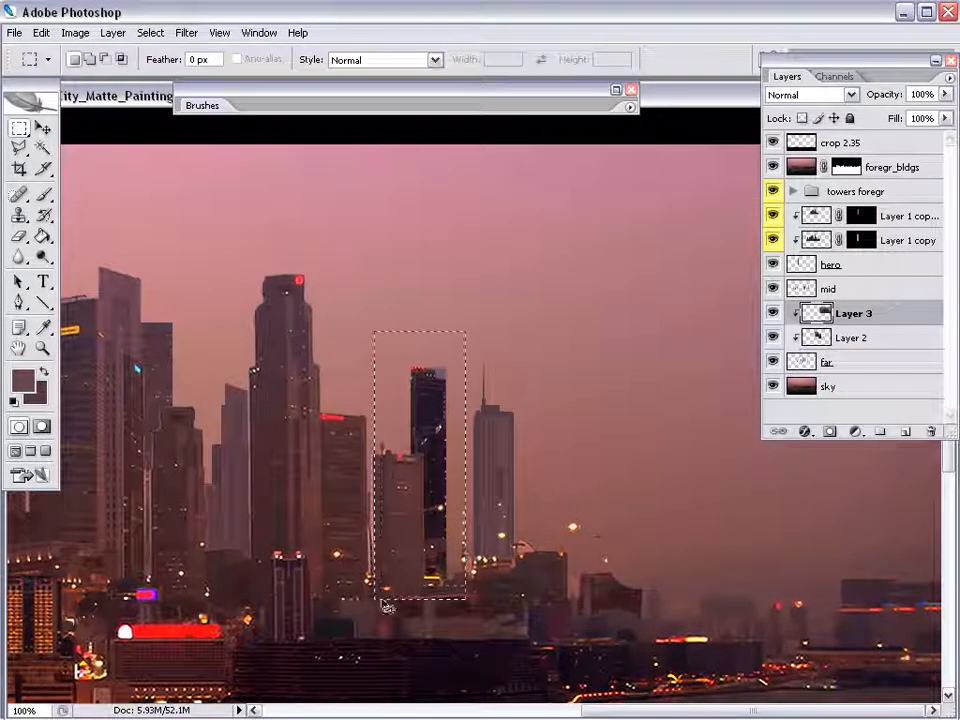
{"action": "key", "text": "ctrl+j"}
{"action": "left_click_drag", "start_coordinate": [814, 339], "coordinate": [930, 431]}
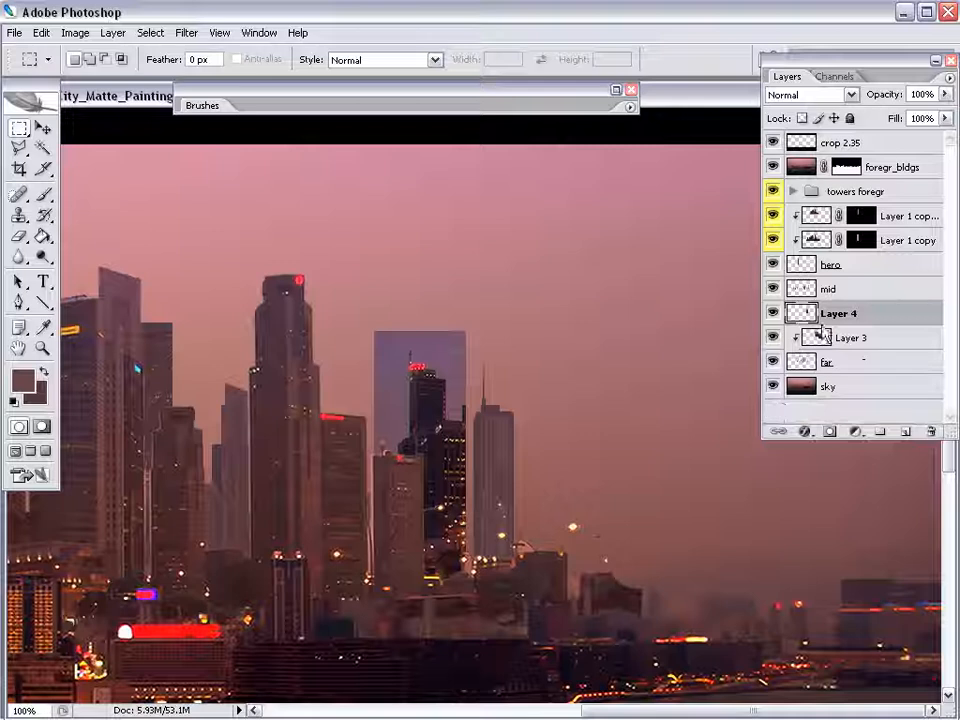
{"action": "left_click", "coordinate": [822, 324], "text": "alt"}
{"action": "key", "text": "ctrl+t"}
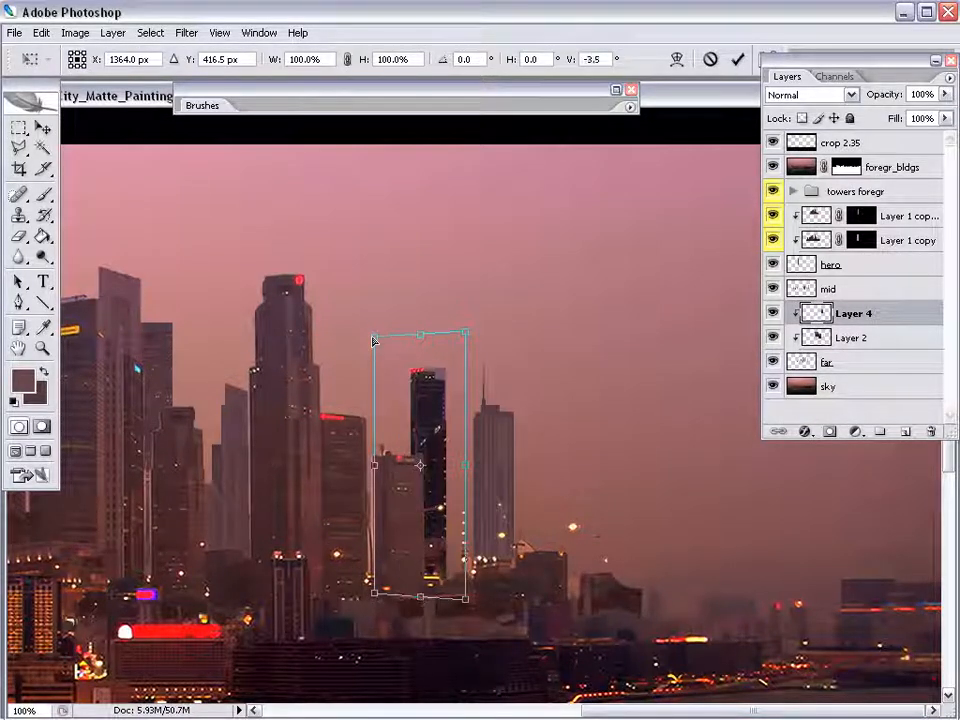
{"action": "key", "text": "Return"}
Duplicate the tower texture as another clipped layer over the tower's lower part and delete the duplicate's sky and roof area.
{"action": "key", "text": "m"}
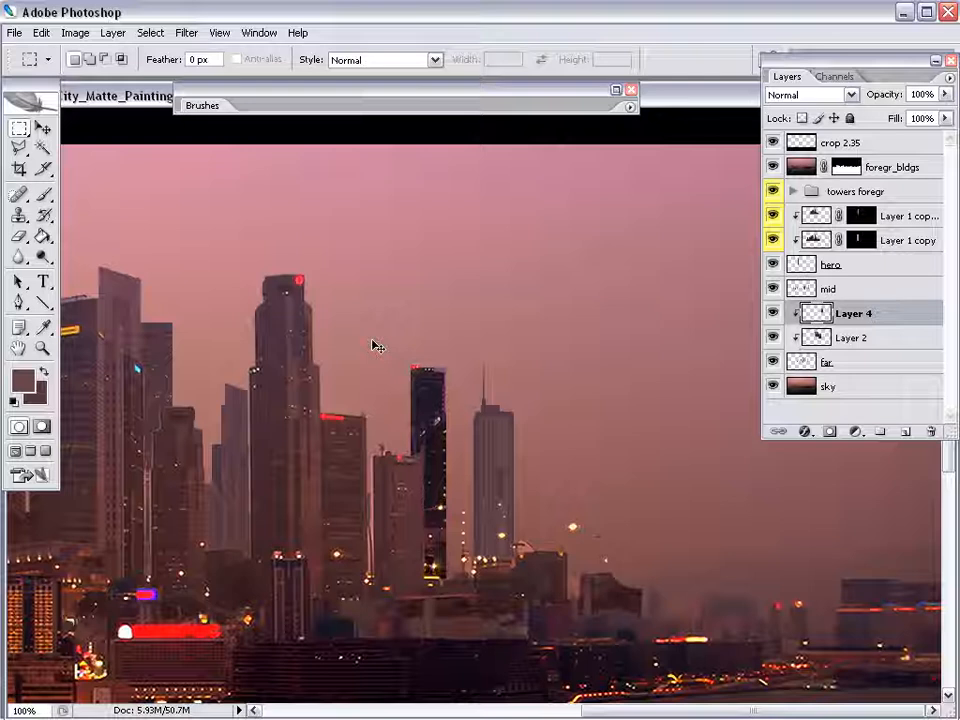
{"action": "key", "text": "ctrl+shift+d"}
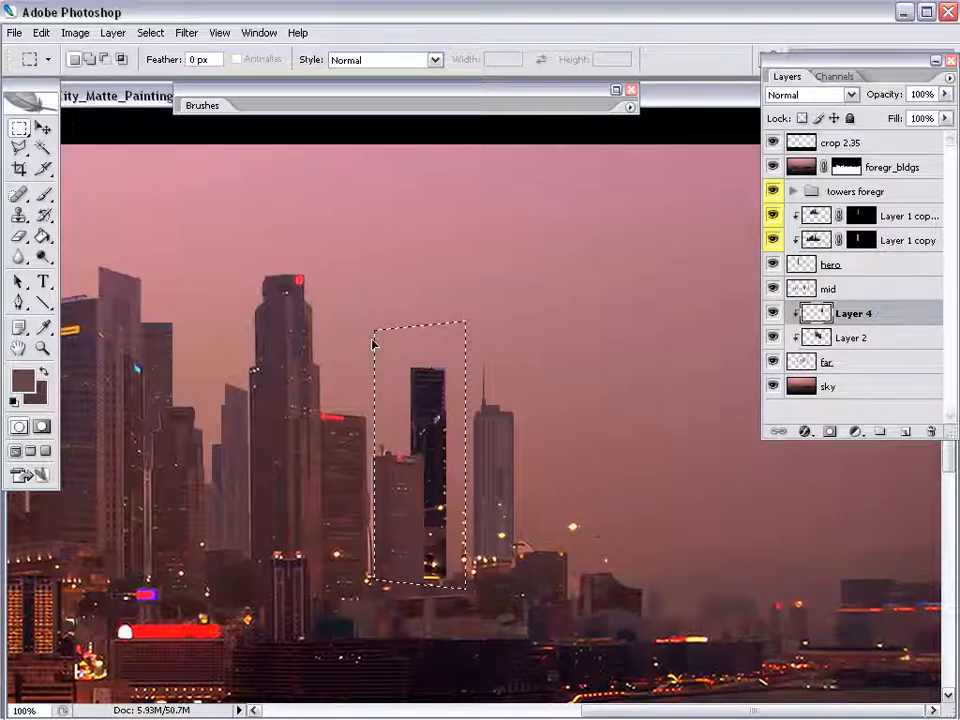
{"action": "key", "text": "ctrl+j"}
{"action": "key", "text": "ctrl+g"}
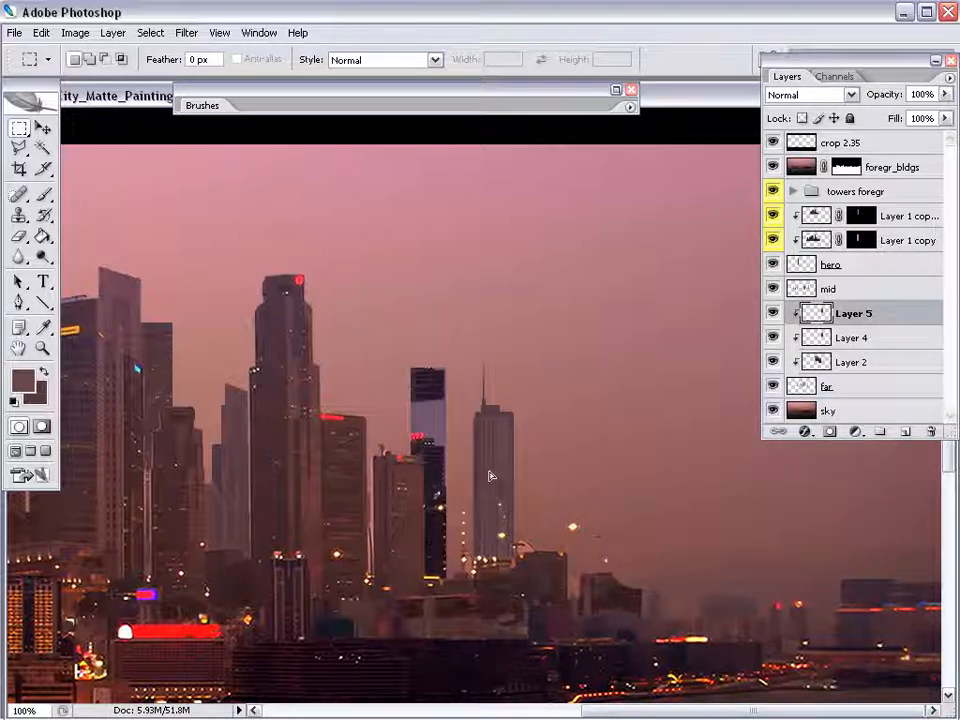
{"action": "left_click_drag", "start_coordinate": [354, 336], "coordinate": [456, 450]}
{"action": "key", "text": "Delete"}
{"action": "key", "text": "ctrl+d"}
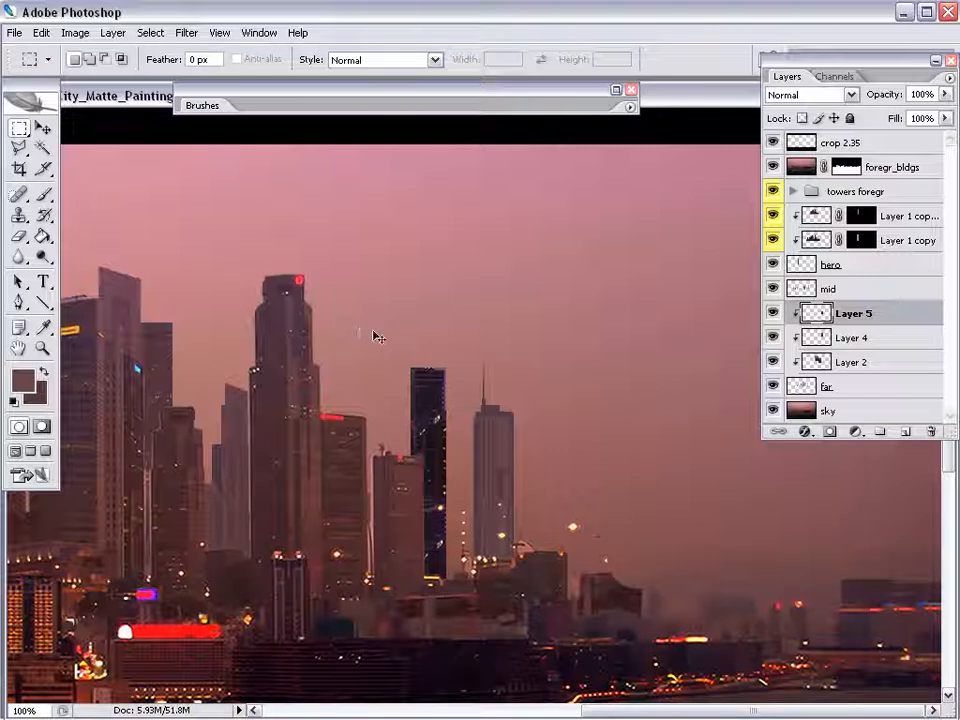
Adjust the duplicated texture with Curves, input 153 to output 149, and merge it into Layer 4.
{"action": "key", "text": "ctrl+m"}
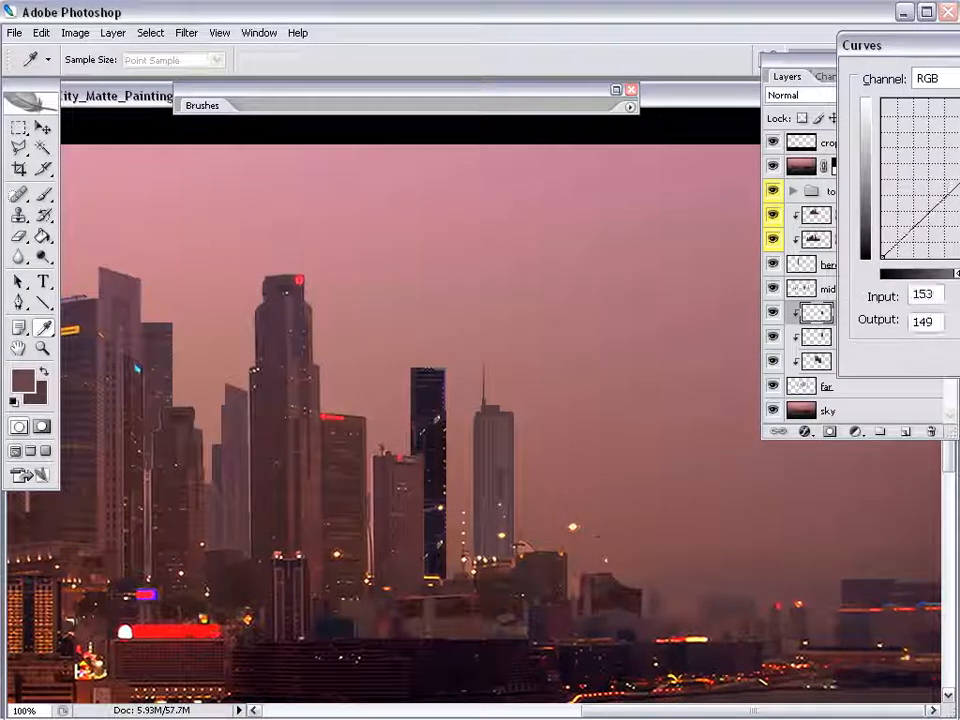
{"action": "key", "text": "Return"}
{"action": "key", "text": "ctrl+e"}
{"action": "left_click", "coordinate": [773, 315]}
{"action": "left_click", "coordinate": [773, 315]}
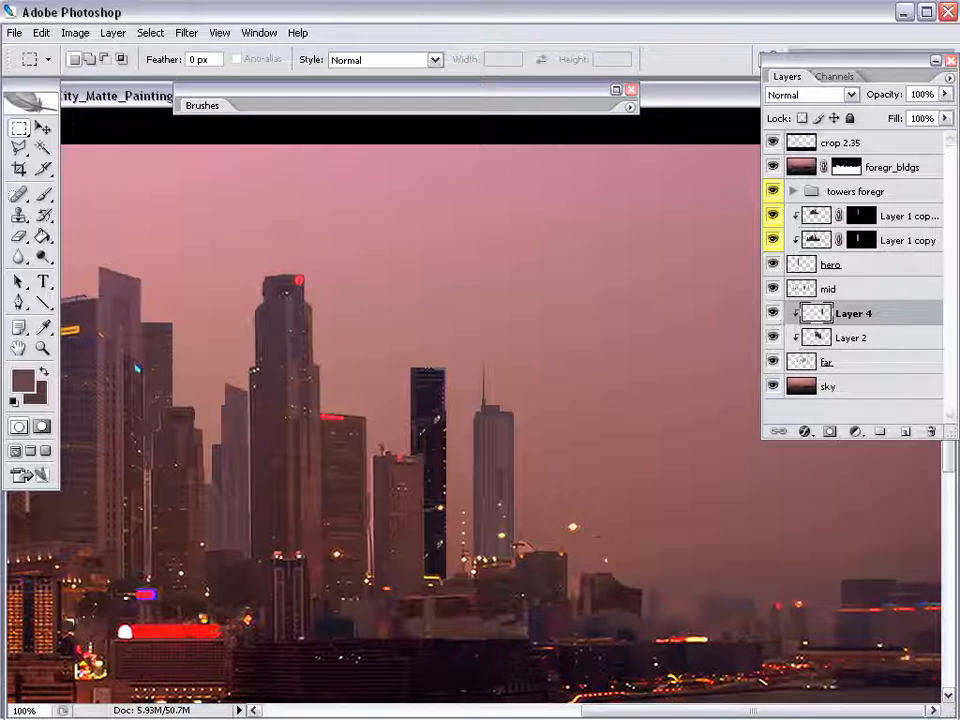
Try to extend the right-hand far tower's roof upward on the far layer with the 20 px brush at 100% opacity.
{"action": "key", "text": "z"}
{"action": "left_click_drag", "start_coordinate": [510, 283], "coordinate": [342, 495]}
{"action": "left_click", "coordinate": [804, 367]}
{"action": "key", "text": "b"}
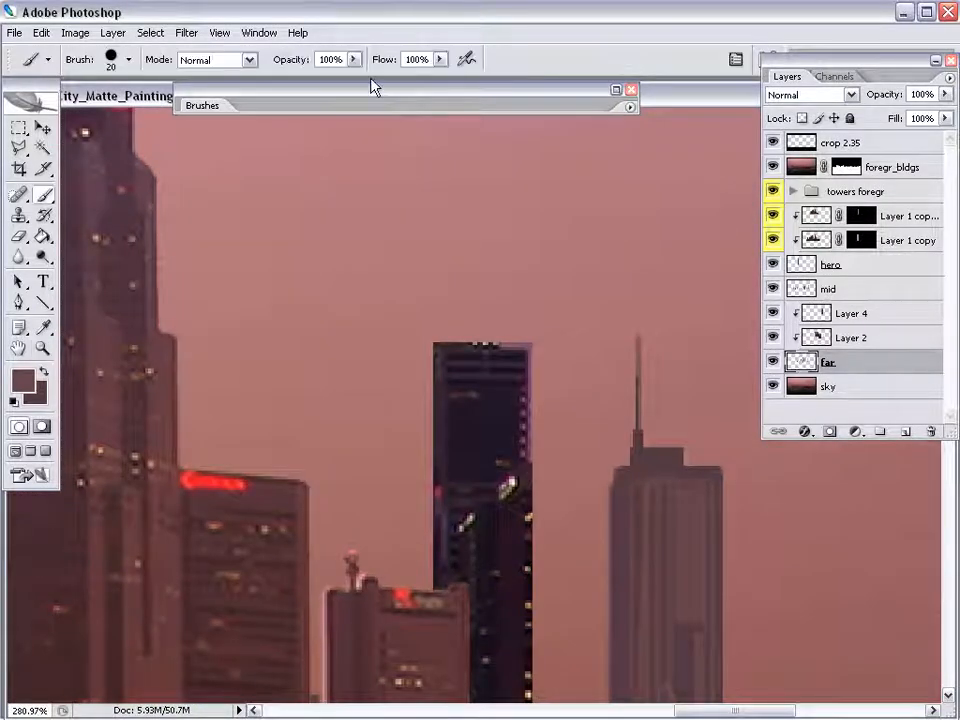
{"action": "mouse_move", "coordinate": [432, 316]}
{"action": "left_mouse_down"}
{"action": "mouse_move", "coordinate": [469, 312]}
{"action": "mouse_move", "coordinate": [518, 335]}
{"action": "mouse_move", "coordinate": [465, 292]}
{"action": "left_mouse_up"}
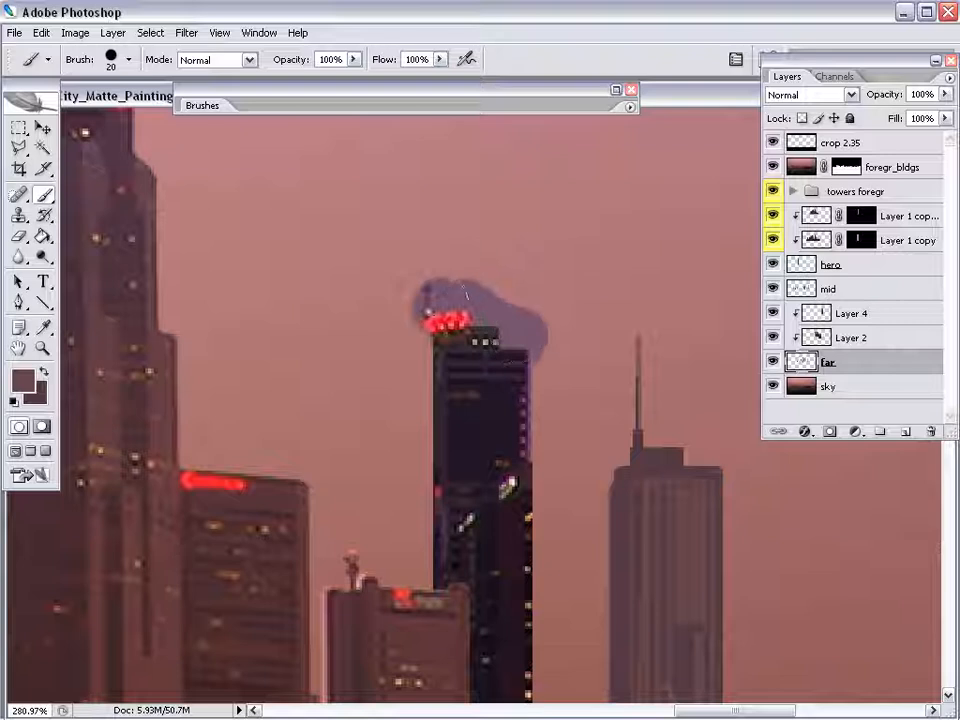
{"action": "key", "text": "ctrl+z"}
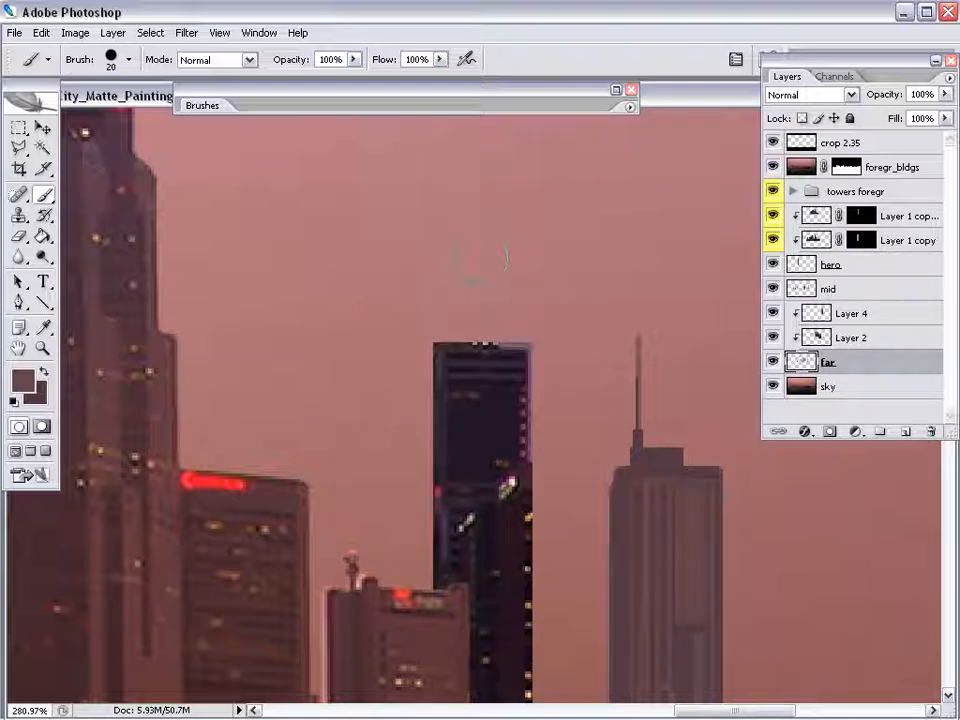
Trim small notches off the roof corners of the right-hand far tower on the far layer with rectangular selections.
{"action": "key", "text": "m"}
{"action": "left_click_drag", "start_coordinate": [503, 287], "coordinate": [586, 349]}
{"action": "key", "text": "ctrl+d"}
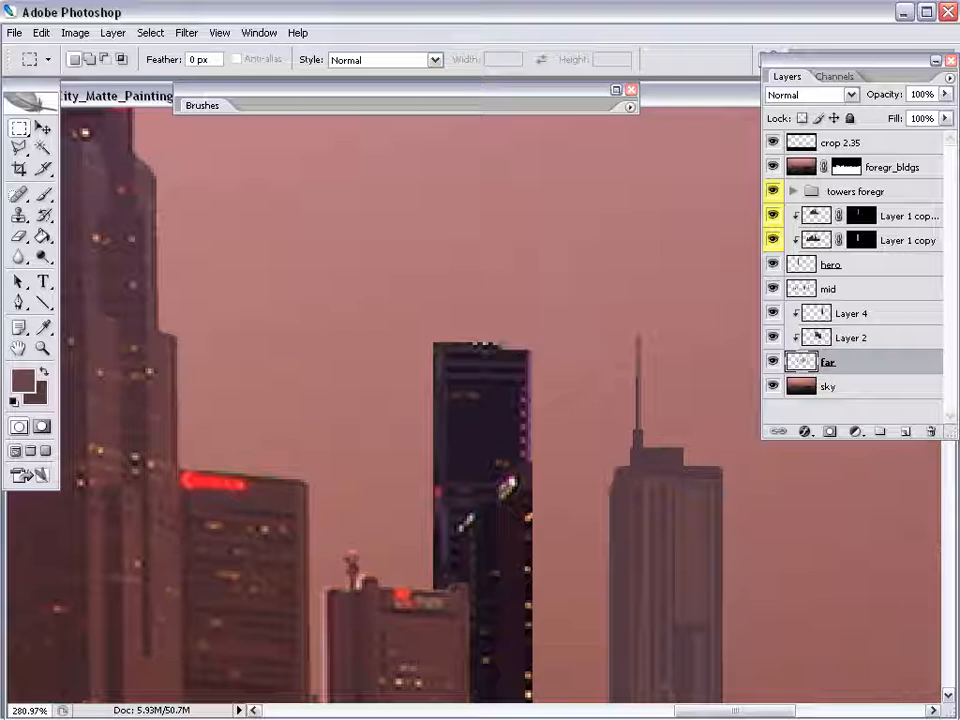
{"action": "left_click", "coordinate": [409, 325]}
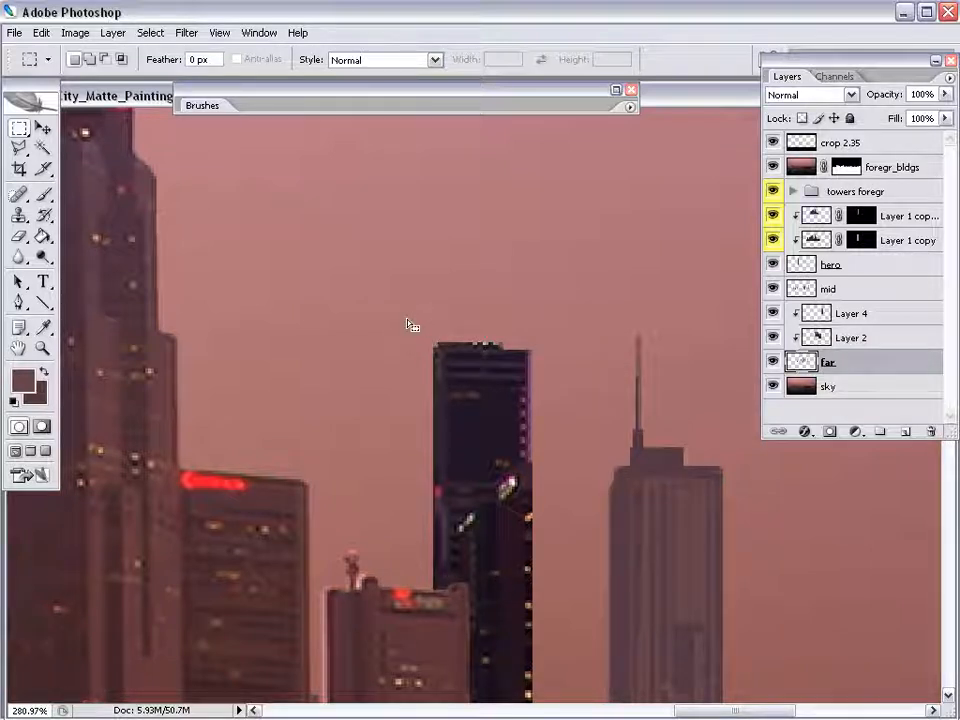
Set Layer 4 to 39% opacity to haze the right-hand far tower's texture and review the whole skyline.
{"action": "left_click", "coordinate": [838, 310]}
{"action": "left_click_drag", "start_coordinate": [945, 93], "coordinate": [886, 118]}
{"action": "key", "text": "ctrl+alt+0"}
{"action": "left_click_drag", "start_coordinate": [525, 480], "coordinate": [729, 465]}
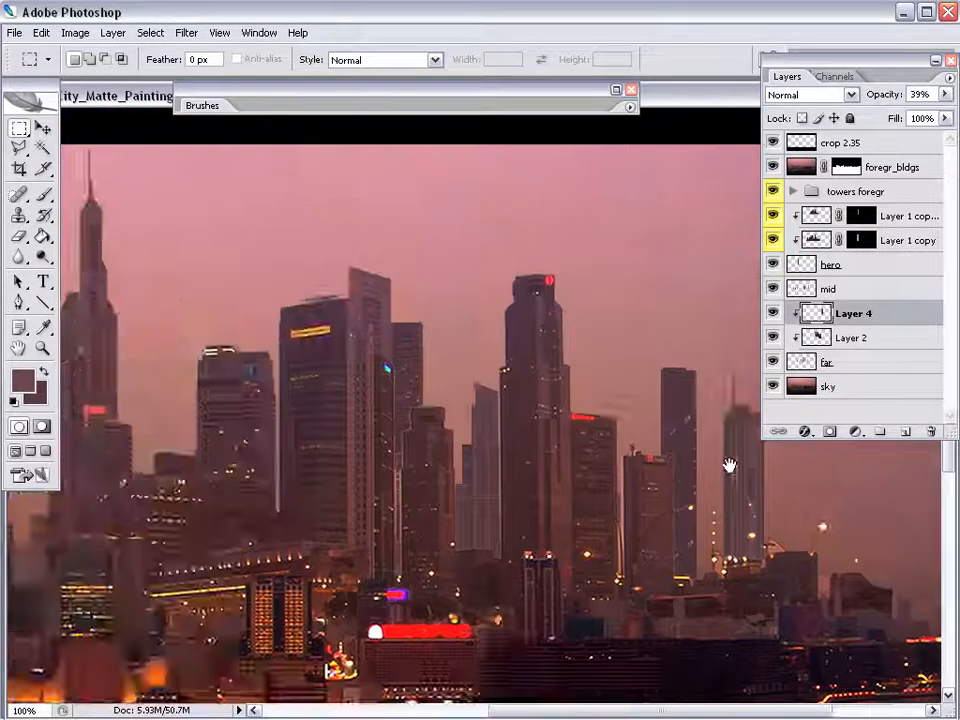
{"action": "key", "text": "z"}
{"action": "left_click", "coordinate": [424, 503], "text": "alt"}
{"action": "left_click_drag", "start_coordinate": [424, 503], "coordinate": [452, 508]}
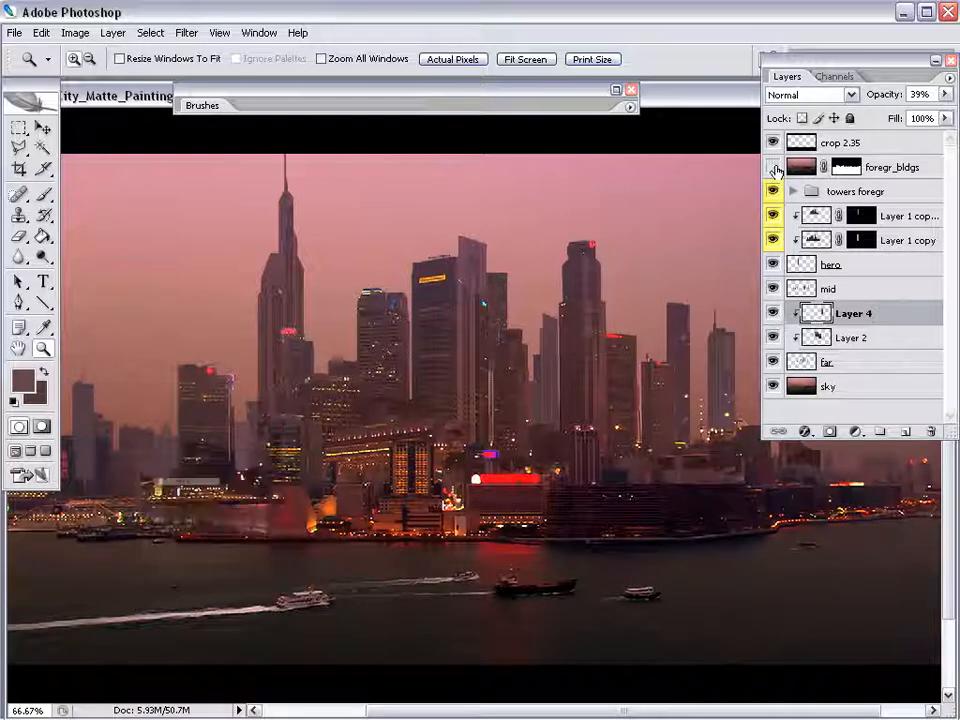
Paint out the light fringe beside the tall central tower on Layer 1's mask in the towers foregr group, within a narrow rectangular selection.
{"action": "left_click", "coordinate": [793, 191]}
{"action": "left_click", "coordinate": [861, 264]}
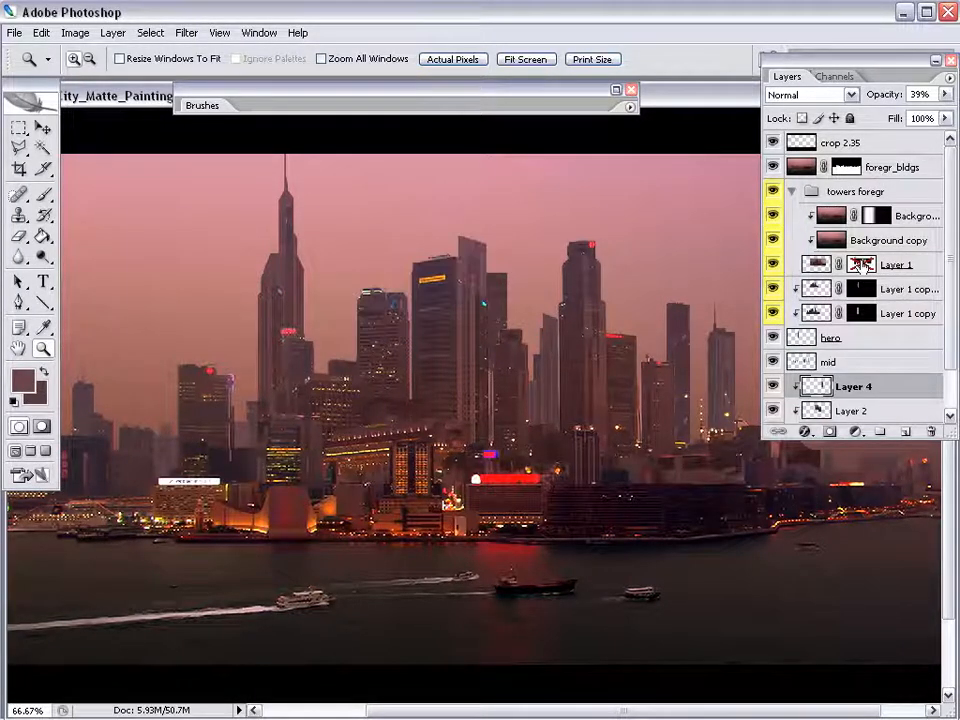
{"action": "left_click_drag", "start_coordinate": [616, 289], "coordinate": [518, 484]}
{"action": "left_click_drag", "start_coordinate": [508, 155], "coordinate": [391, 506]}
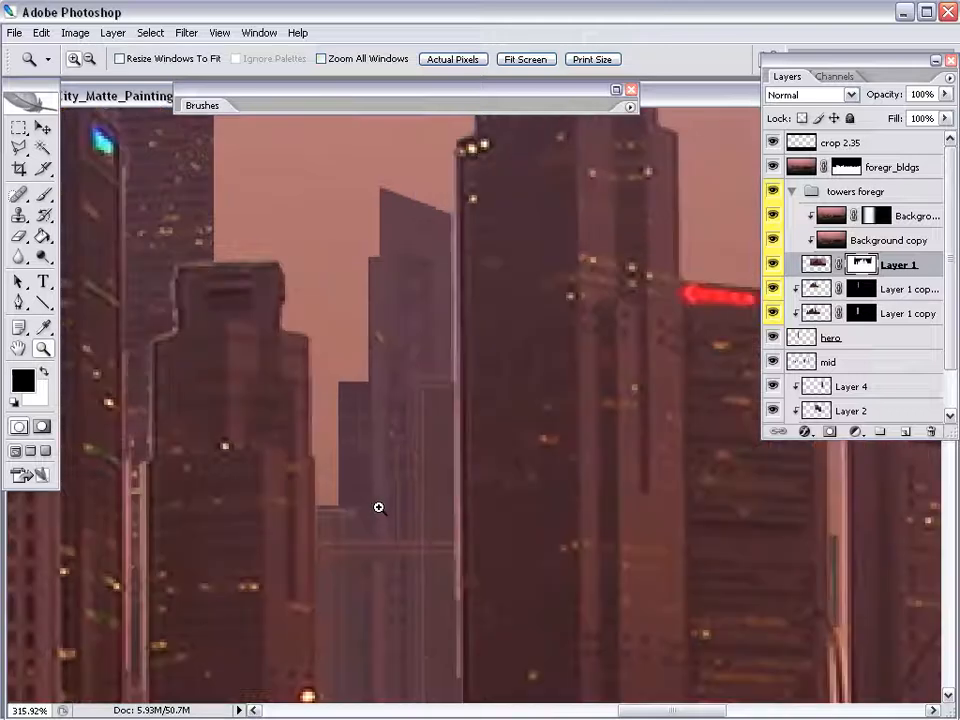
{"action": "key", "text": "m"}
{"action": "left_click_drag", "start_coordinate": [407, 155], "coordinate": [461, 688]}
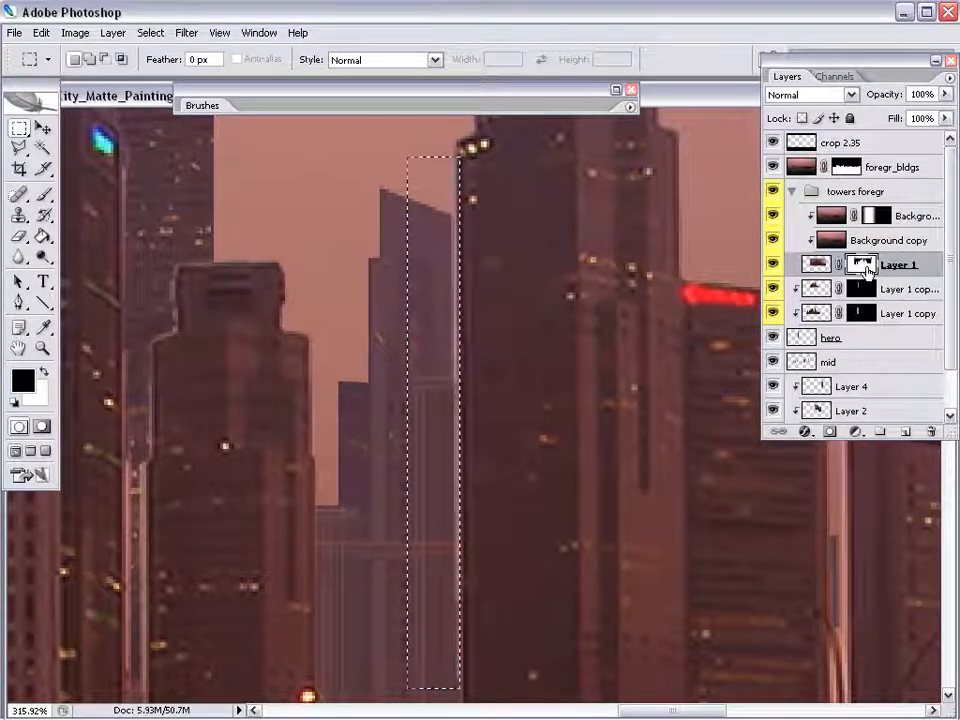
{"action": "key", "text": "ctrl+h"}
{"action": "key", "text": "b"}
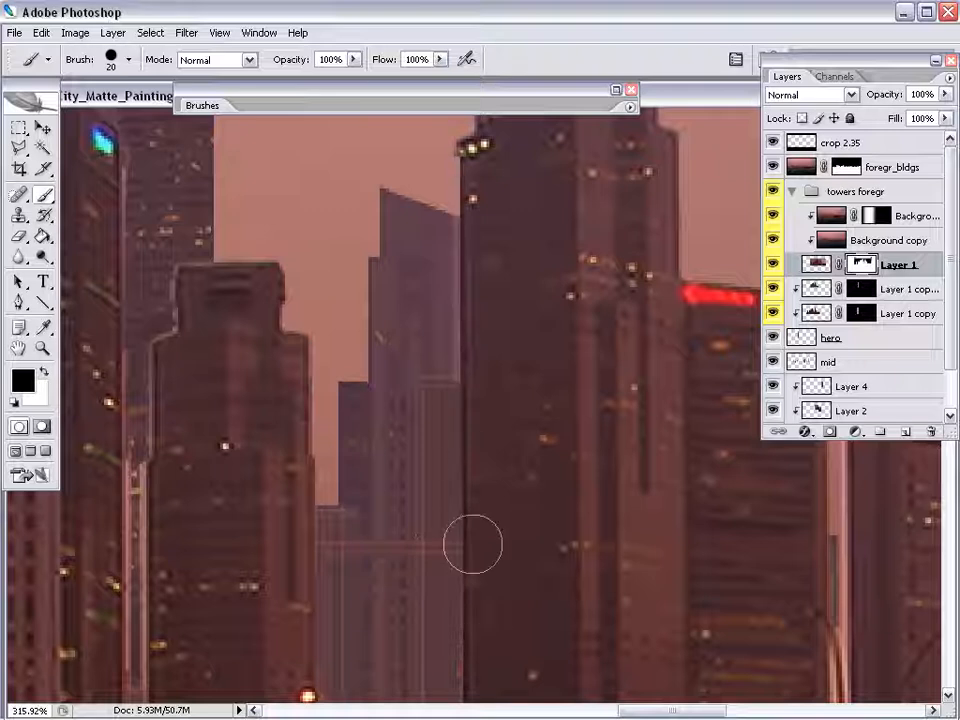
{"action": "right_click", "coordinate": [403, 197]}
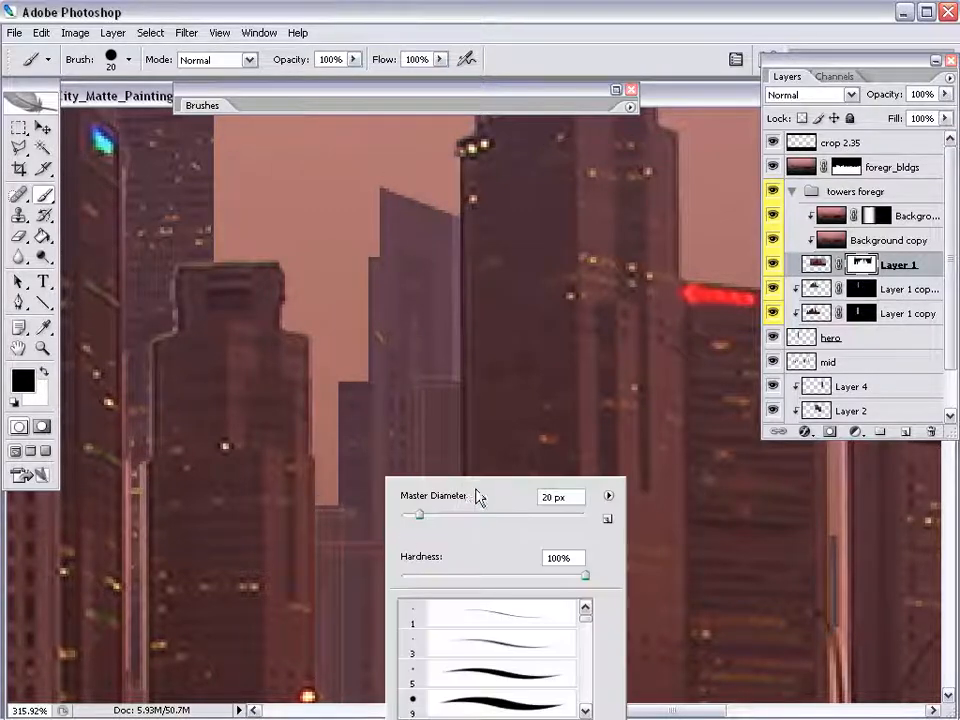
{"action": "key", "text": "Return"}
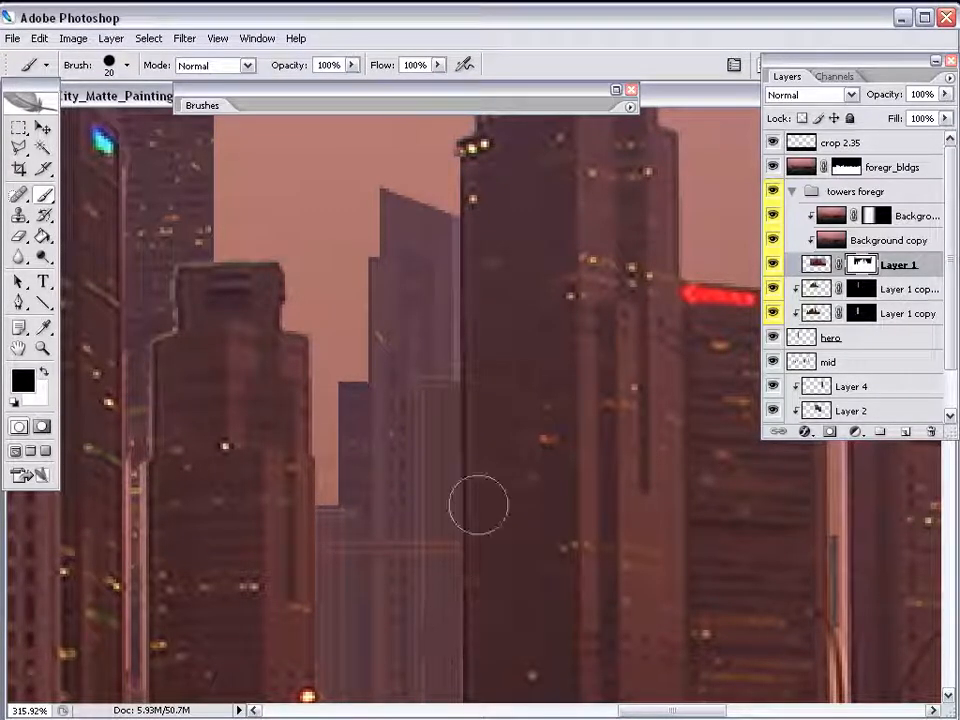
Review the whole skyline with the palettes hidden and collapse the towers foregr group.
{"action": "left_click_drag", "start_coordinate": [469, 6], "coordinate": [480, 3]}
{"action": "key", "text": "Tab"}
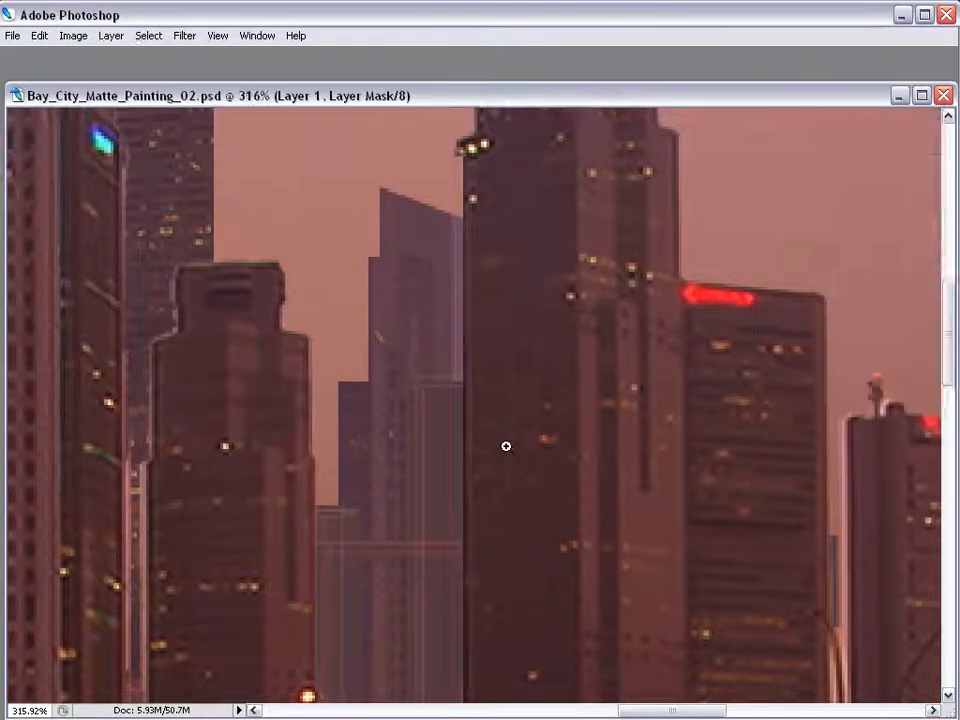
{"action": "left_click", "coordinate": [505, 442], "text": "alt"}
{"action": "left_click", "coordinate": [507, 439], "text": "alt"}
{"action": "left_click", "coordinate": [507, 439], "text": "alt"}
{"action": "left_click", "coordinate": [507, 439], "text": "alt"}
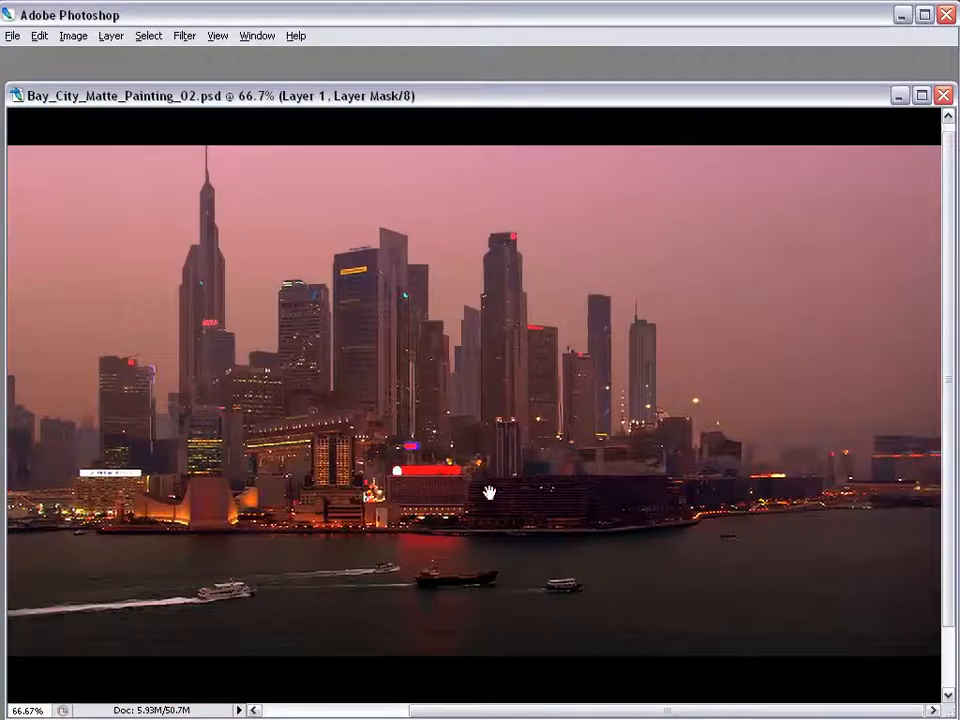
{"action": "left_click_drag", "start_coordinate": [489, 493], "coordinate": [600, 544]}
{"action": "key", "text": "Tab"}
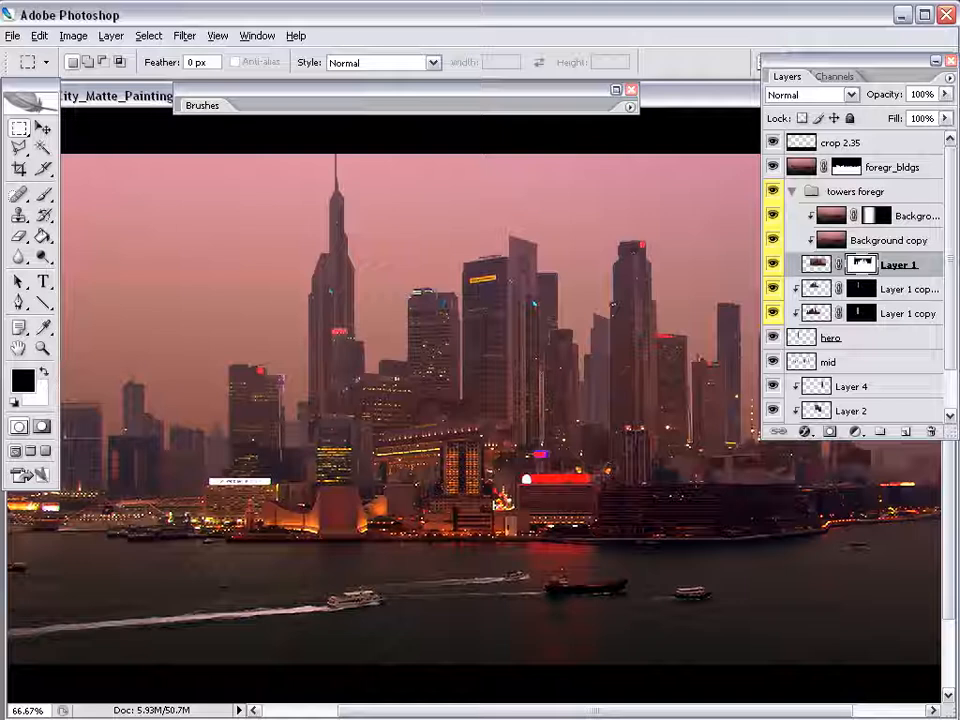
{"action": "key", "text": "Tab"}
{"action": "left_click_drag", "start_coordinate": [662, 491], "coordinate": [673, 491]}
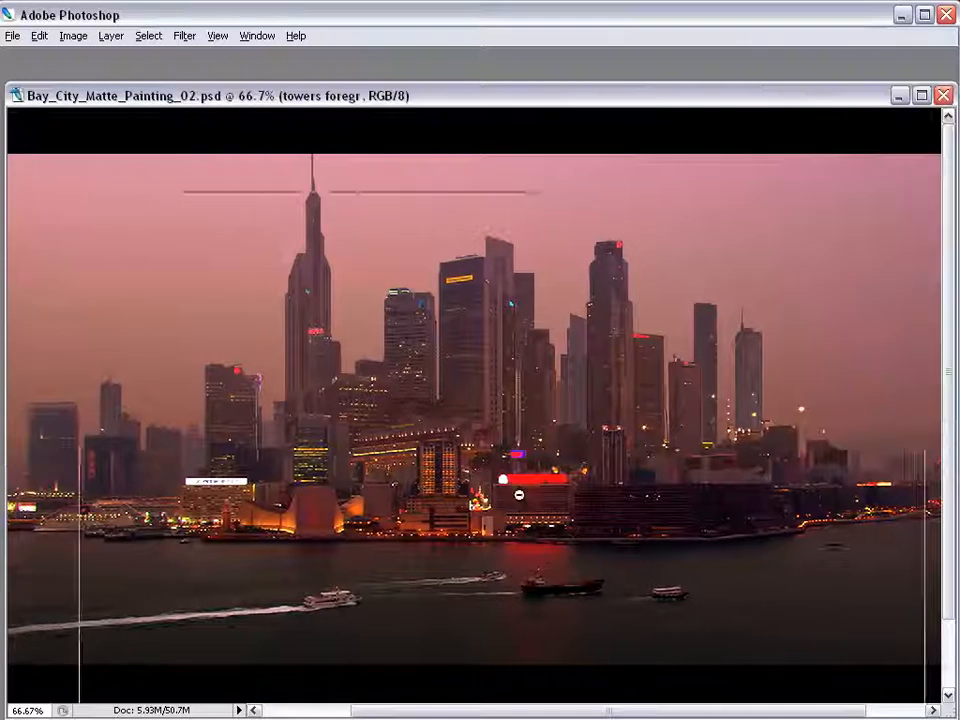
{"action": "left_click", "coordinate": [519, 495], "text": "alt"}
{"action": "key", "text": "Tab"}
{"action": "left_click", "coordinate": [793, 191]}
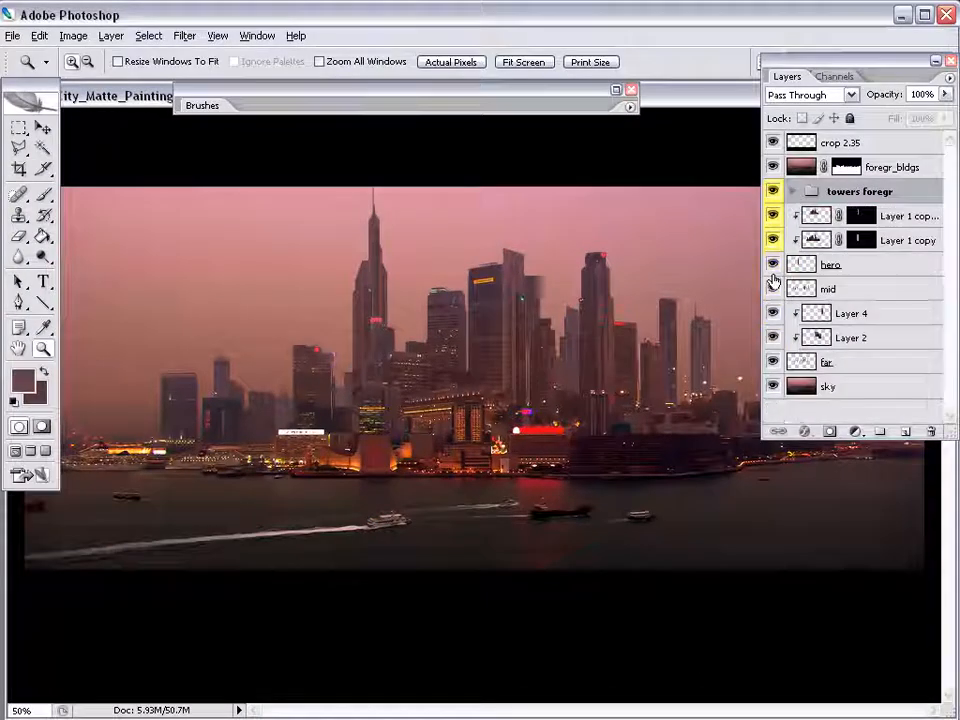
Select the left section of the hero tower on the hero layer and nudge it to form a raised, notched shoulder.
{"action": "left_click", "coordinate": [790, 264]}
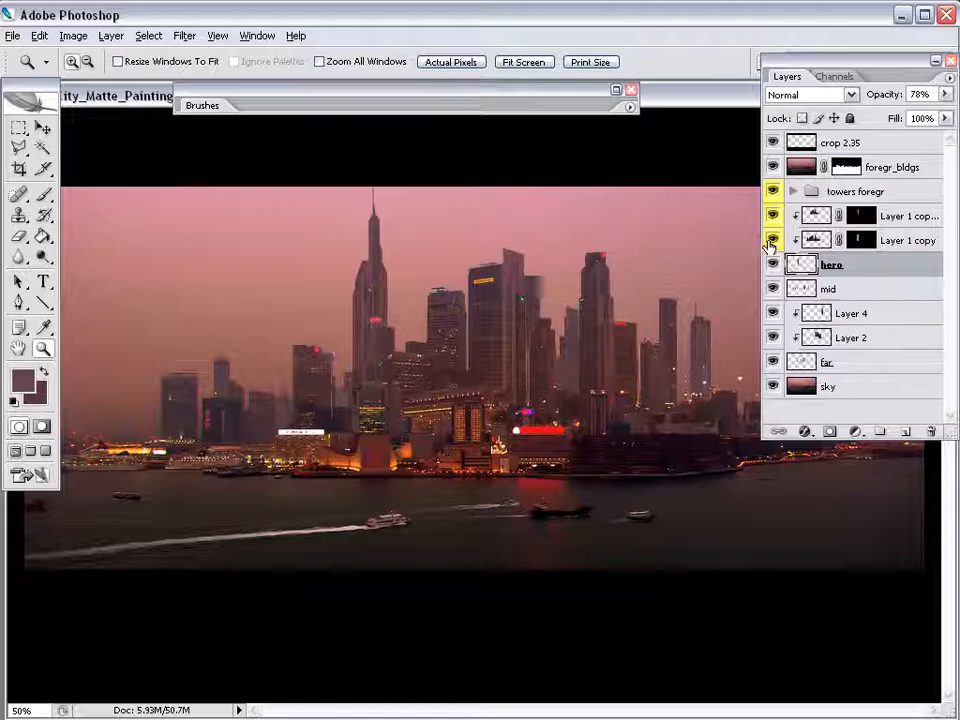
{"action": "left_click", "coordinate": [772, 240]}
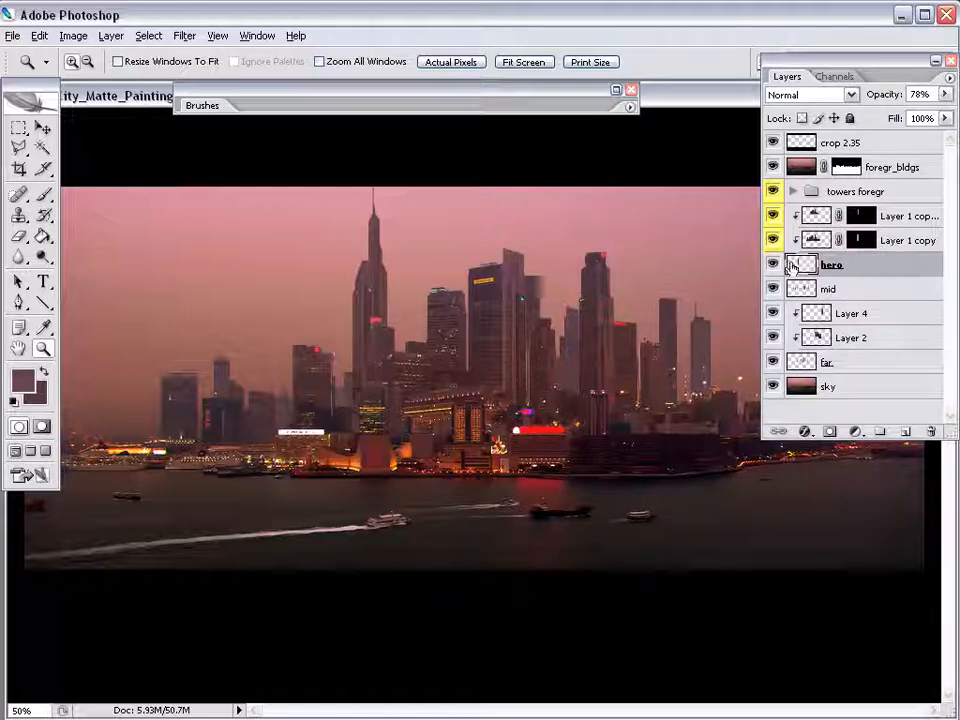
{"action": "left_click_drag", "start_coordinate": [453, 210], "coordinate": [287, 465]}
{"action": "key", "text": "m"}
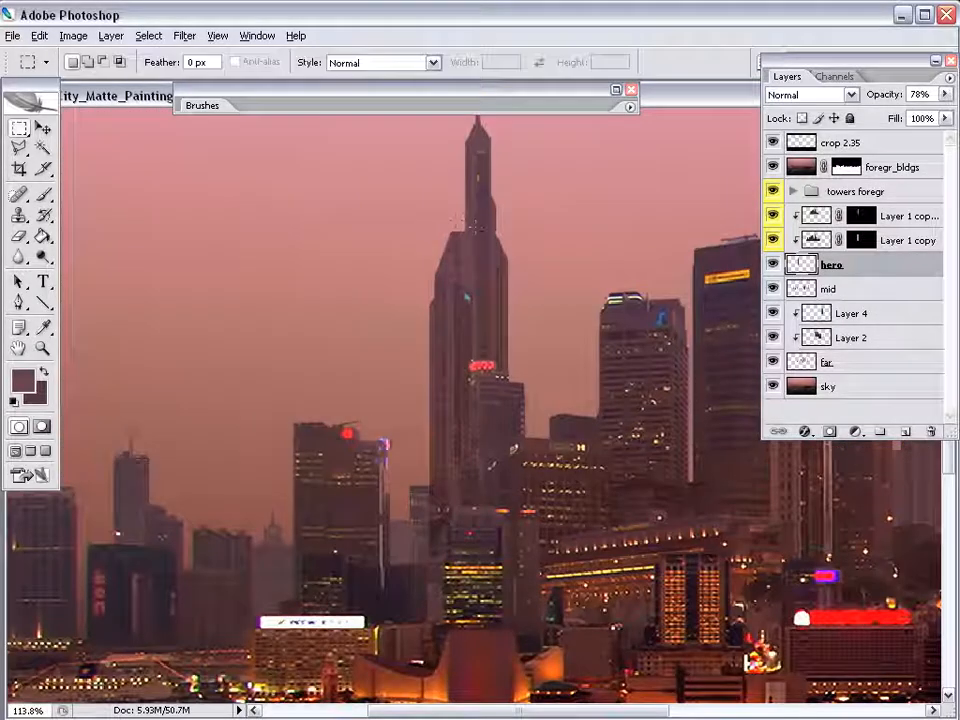
{"action": "mouse_move", "coordinate": [456, 220]}
{"action": "left_mouse_down"}
{"action": "mouse_move", "coordinate": [440, 550]}
{"action": "mouse_move", "coordinate": [376, 610]}
{"action": "left_mouse_up"}
{"action": "key", "text": "ctrl+h"}
{"action": "key", "text": "ctrl+Right"}
{"action": "key", "text": "ctrl+Right"}
{"action": "key", "text": "ctrl+Right"}
{"action": "key", "text": "ctrl+minus"}
{"action": "key", "text": "z"}
{"action": "left_click", "coordinate": [263, 301], "text": "alt"}
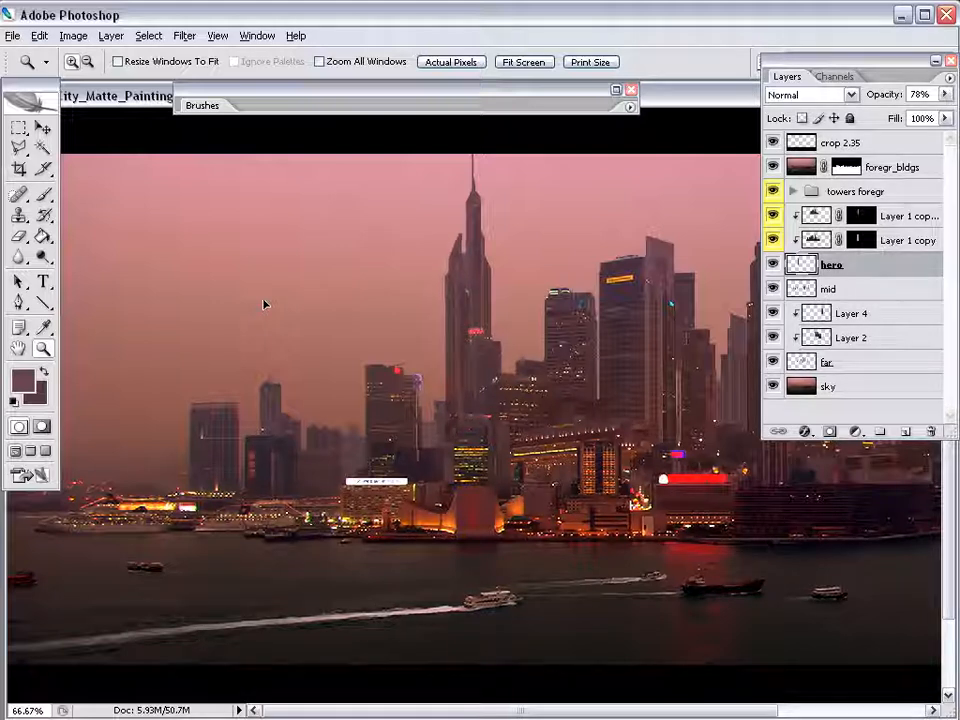
{"action": "left_click", "coordinate": [332, 292], "text": "alt"}
{"action": "key", "text": "Tab"}
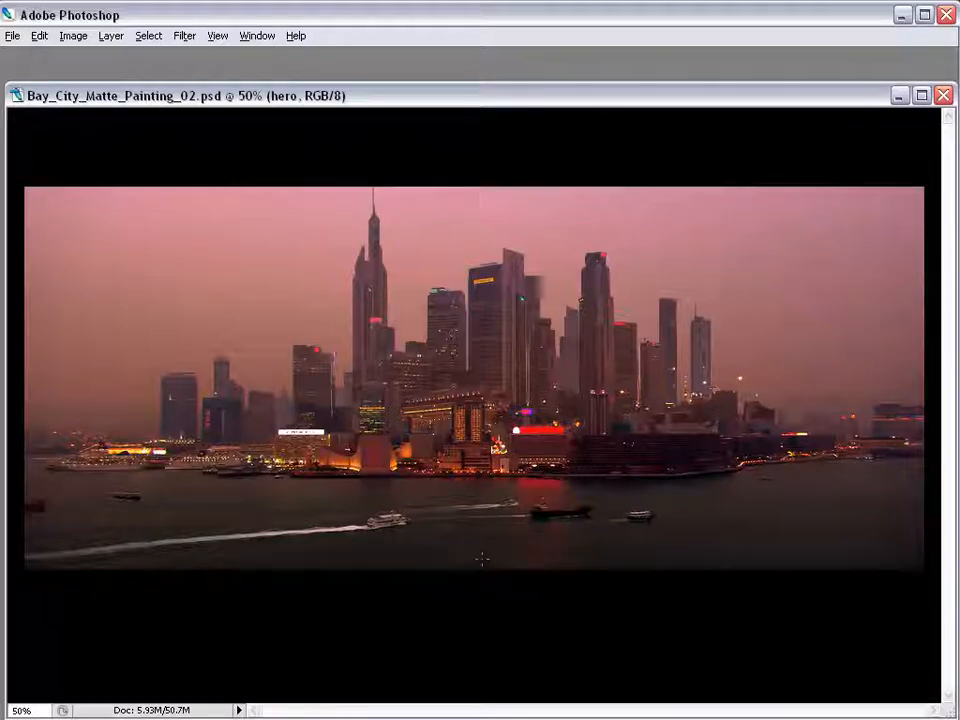
{"action": "key", "text": "Tab"}
Compare the skyline with the hero layer hidden and shown, and set the hero layer's opacity to 100%.
{"action": "left_click", "coordinate": [773, 264]}
{"action": "left_click", "coordinate": [773, 264]}
{"action": "left_click", "coordinate": [944, 94]}
{"action": "left_click_drag", "start_coordinate": [928, 113], "coordinate": [949, 113]}
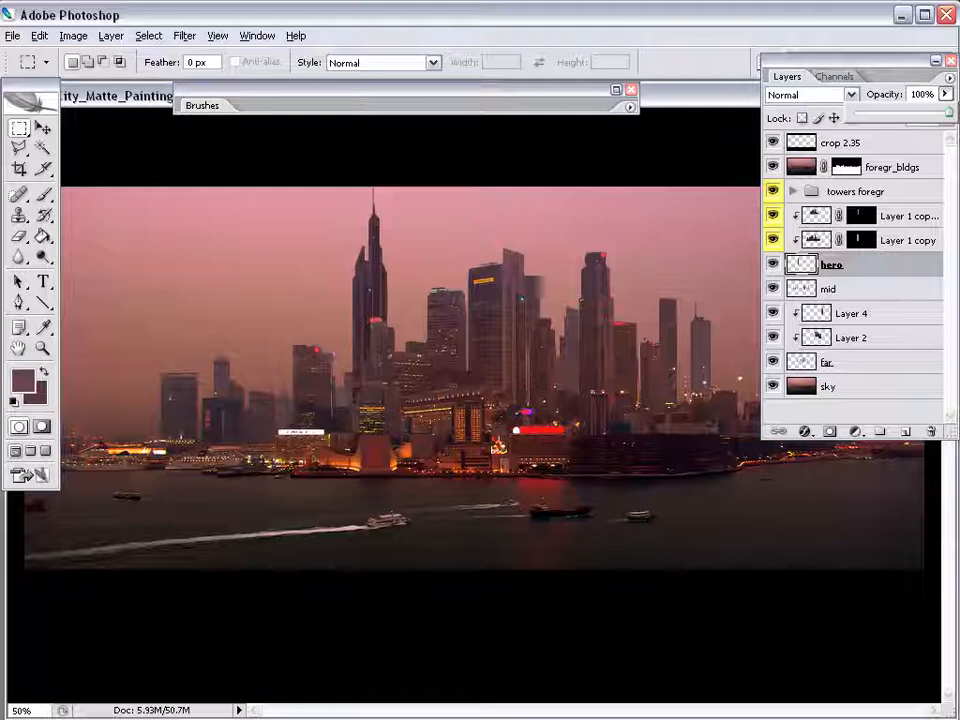
{"action": "left_click", "coordinate": [810, 216]}
{"action": "left_click", "coordinate": [800, 264]}
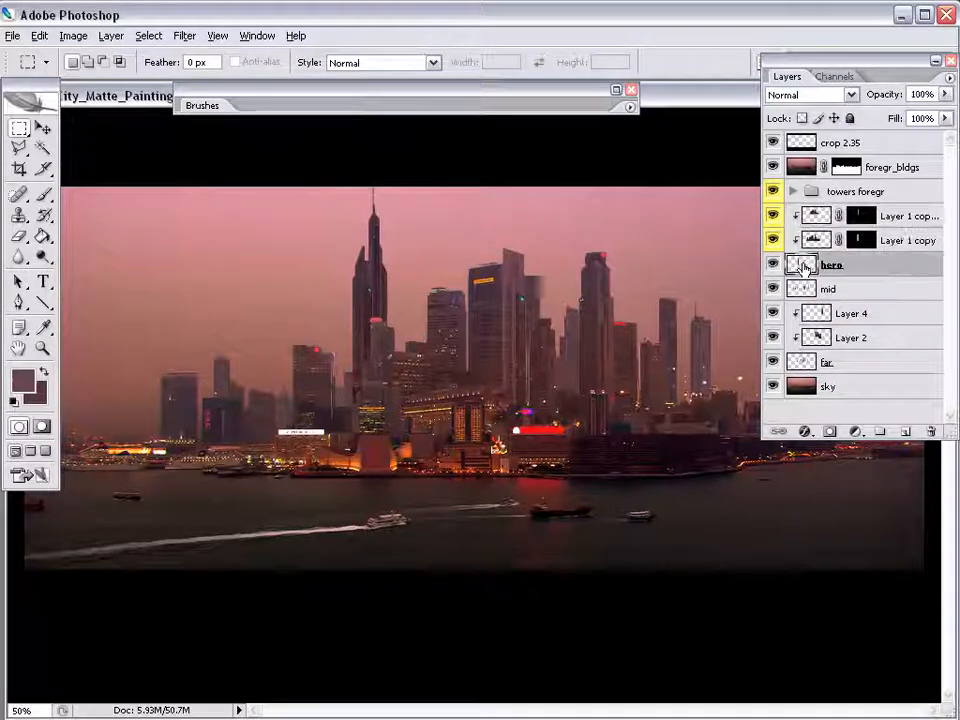
Try a Curves adjustment layer clipped above the hero tower's texture layers.
{"action": "left_click", "coordinate": [880, 216]}
{"action": "left_click", "coordinate": [855, 431]}
{"action": "left_click", "coordinate": [878, 519]}
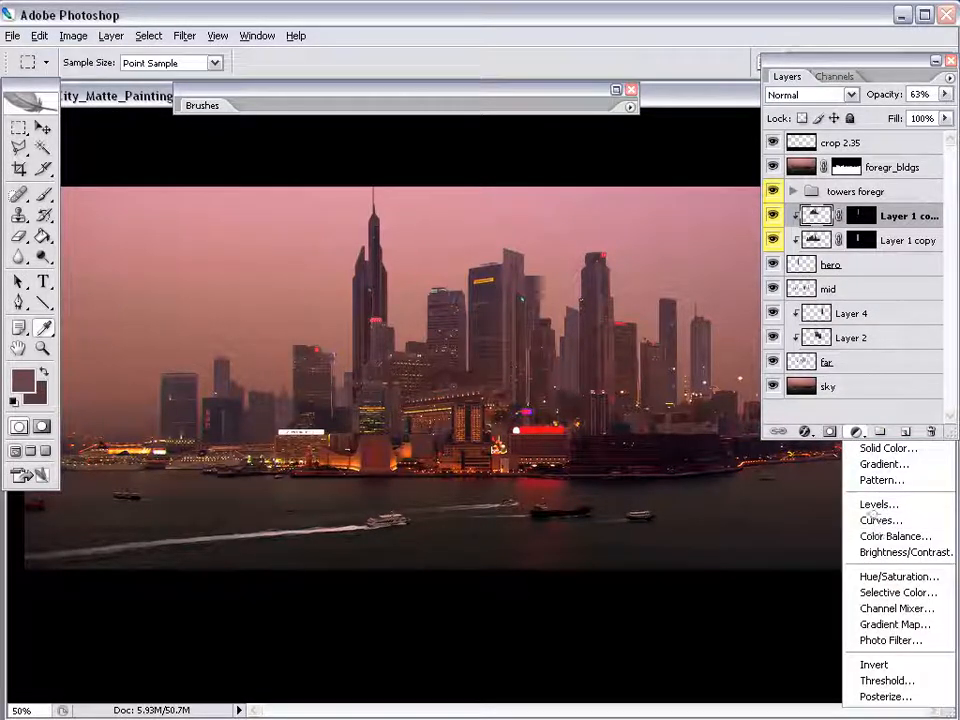
{"action": "double_click", "coordinate": [815, 216]}
{"action": "key", "text": "Escape"}
{"action": "left_click", "coordinate": [906, 384]}
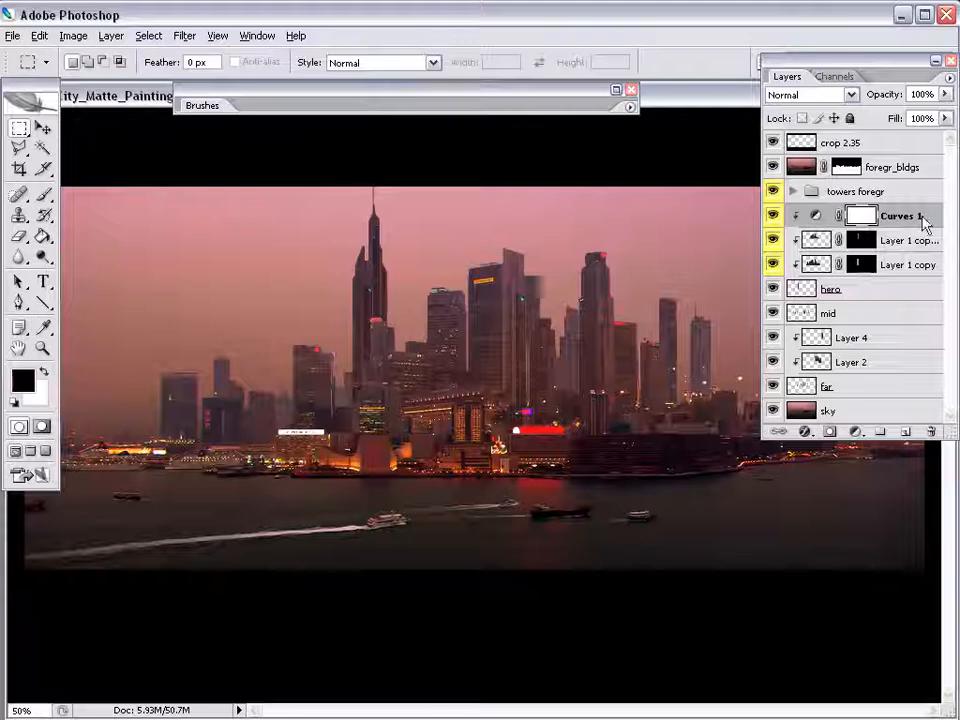
{"action": "left_click_drag", "start_coordinate": [906, 384], "coordinate": [930, 431]}
Copy the whole sky image into a new layer clipped above the hero textures and set it to 25% opacity as haze.
{"action": "left_click", "coordinate": [812, 388]}
{"action": "key", "text": "ctrl+a"}
{"action": "left_click", "coordinate": [818, 216]}
{"action": "key", "text": "ctrl+v"}
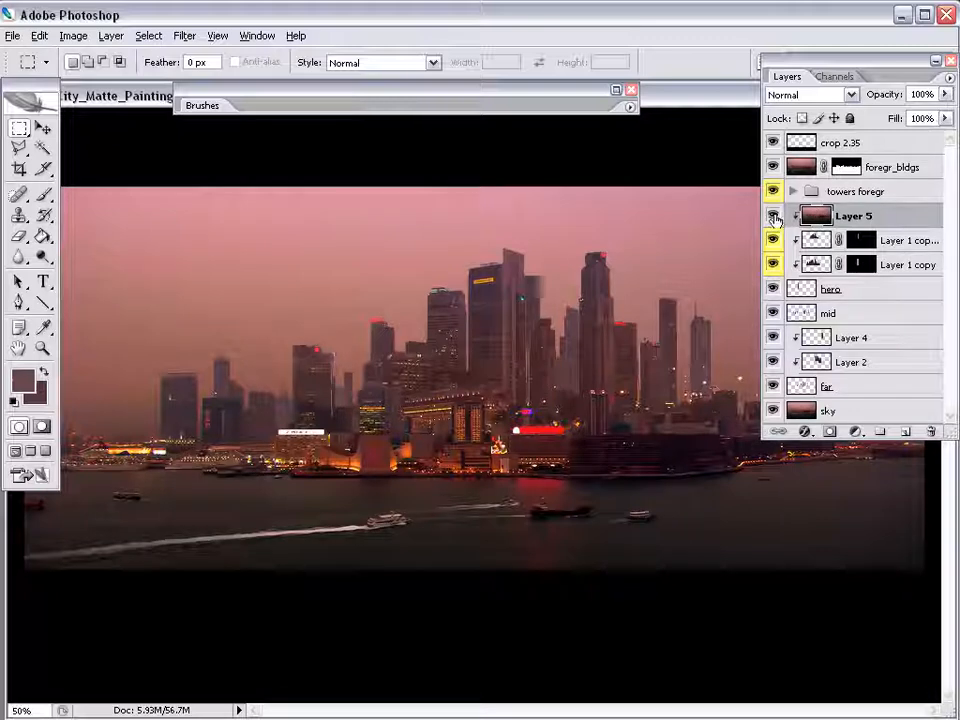
{"action": "left_click_drag", "start_coordinate": [946, 94], "coordinate": [874, 114]}
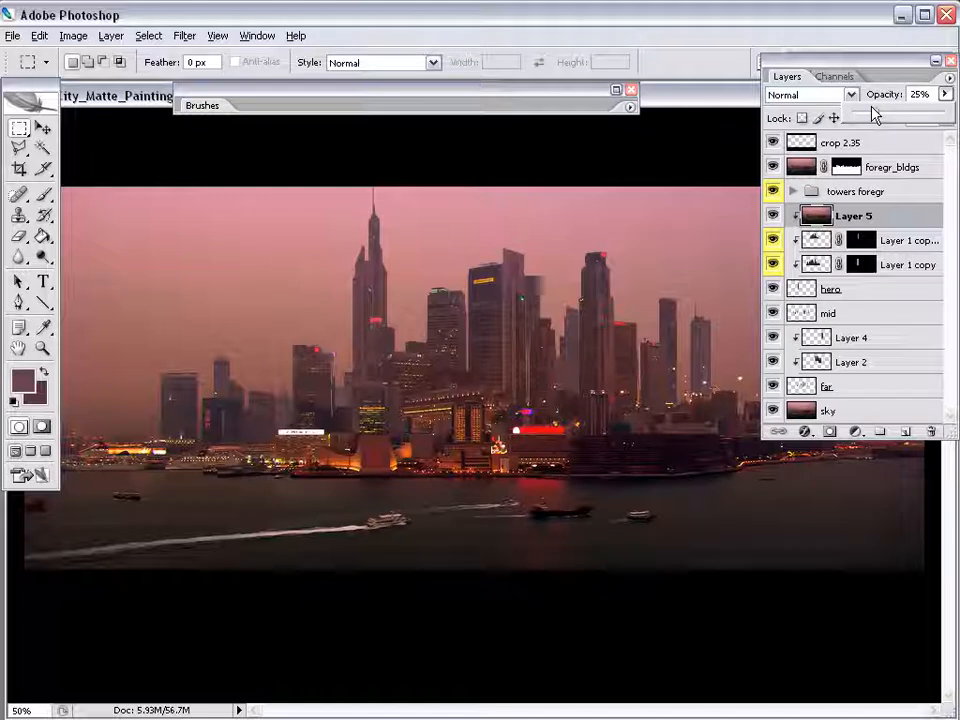
{"action": "key", "text": "Return"}
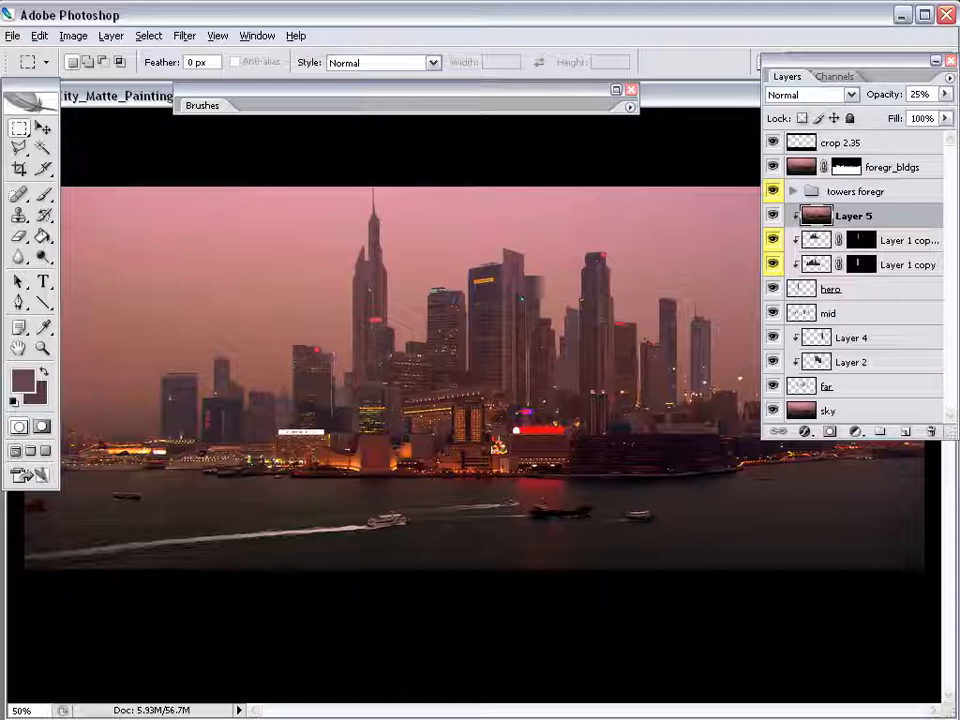
Feather a rectangular selection around the hero tower's lower part on Layer 5 and use Curves to map the Red channel's 255 to 217.
{"action": "left_click_drag", "start_coordinate": [229, 318], "coordinate": [443, 605]}
{"action": "left_click_drag", "start_coordinate": [323, 464], "coordinate": [323, 472]}
{"action": "key", "text": "ctrl+alt+d"}
{"action": "key", "text": "Return"}
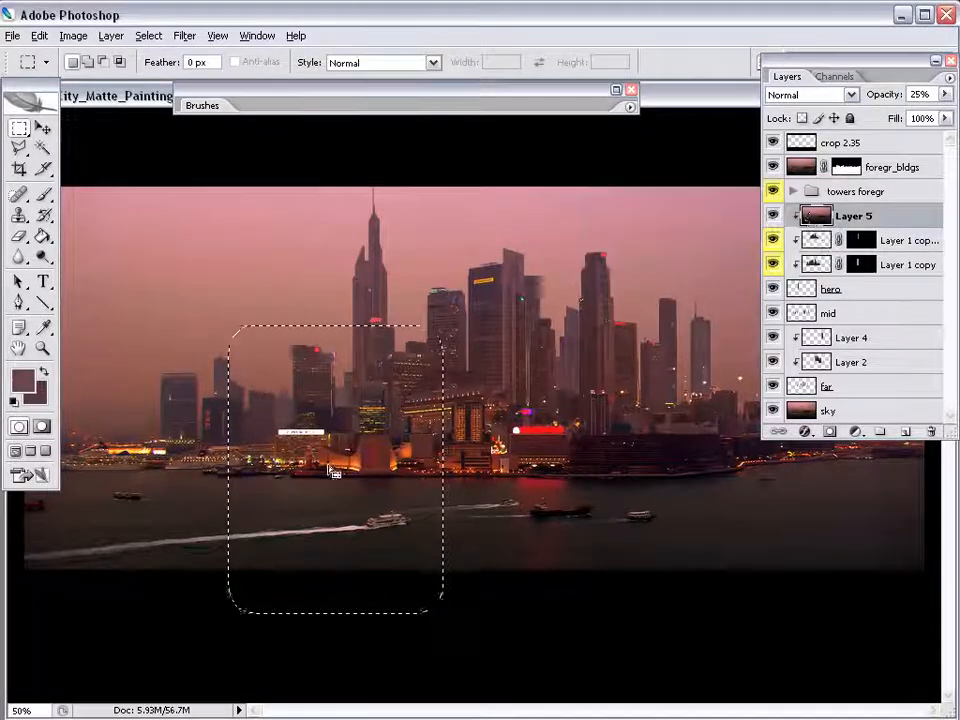
{"action": "key", "text": "ctrl+h"}
{"action": "key", "text": "ctrl+m"}
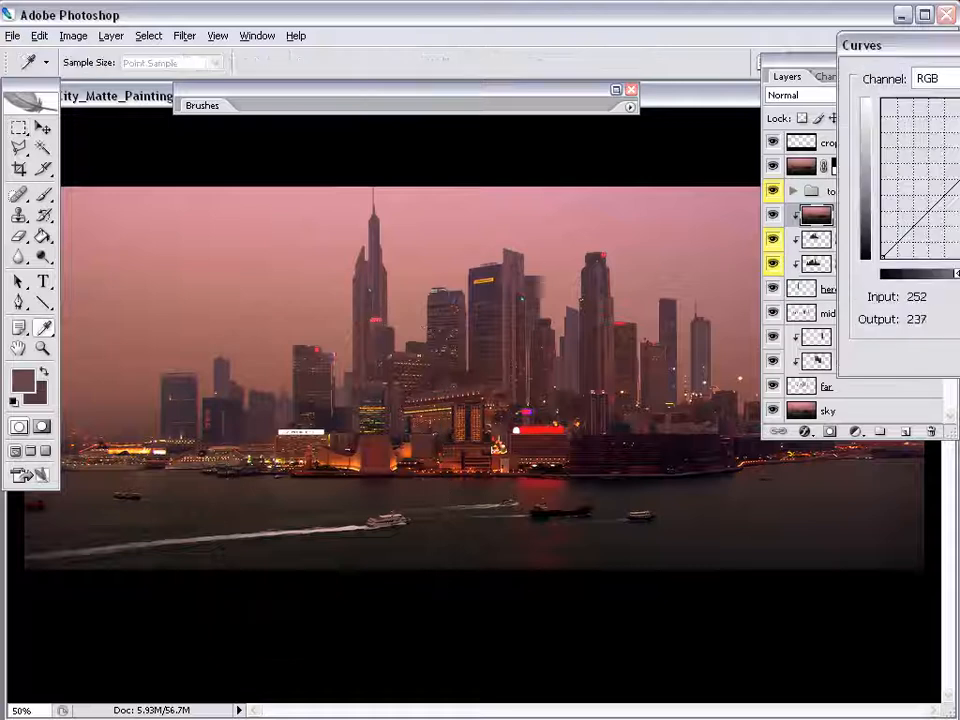
{"action": "left_click_drag", "start_coordinate": [959, 109], "coordinate": [959, 121]}
{"action": "left_click", "coordinate": [935, 78]}
{"action": "left_click", "coordinate": [928, 112]}
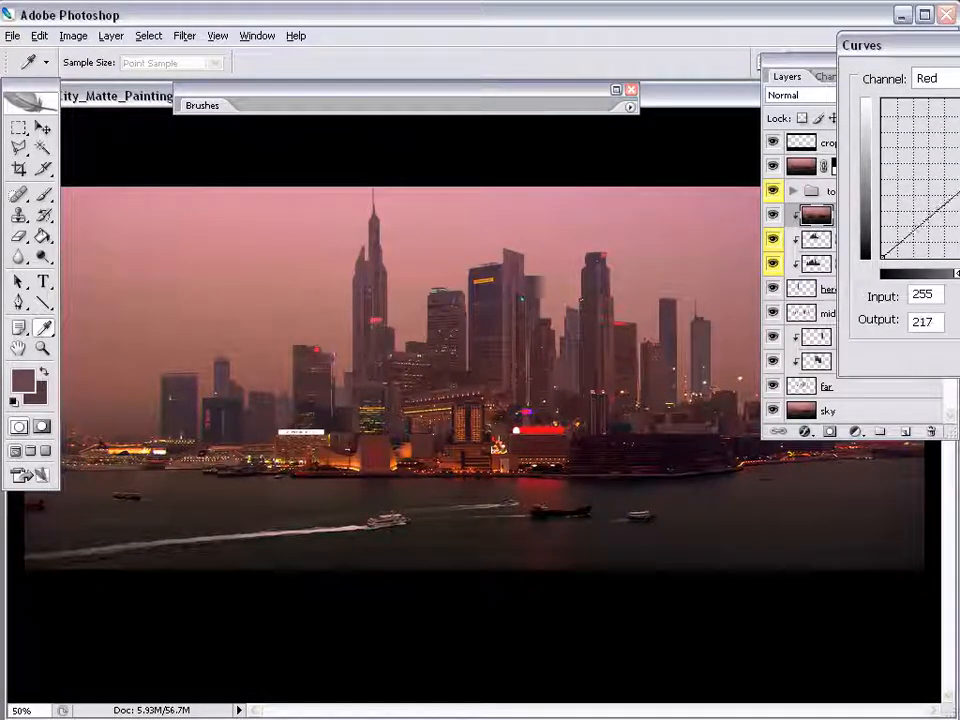
{"action": "key", "text": "Return"}
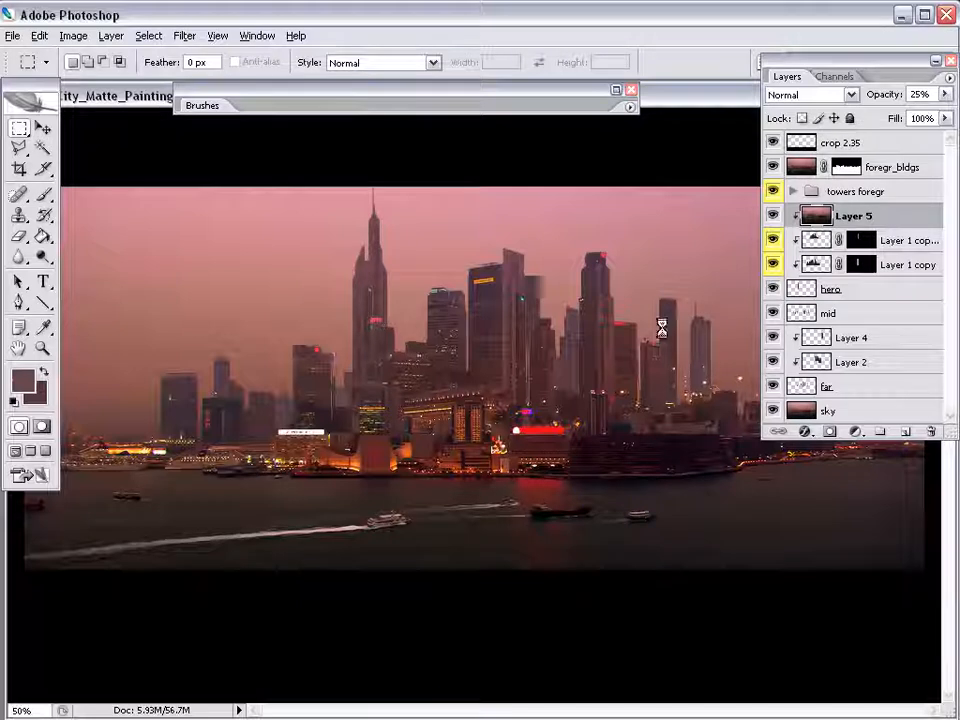
{"action": "key", "text": "Tab"}
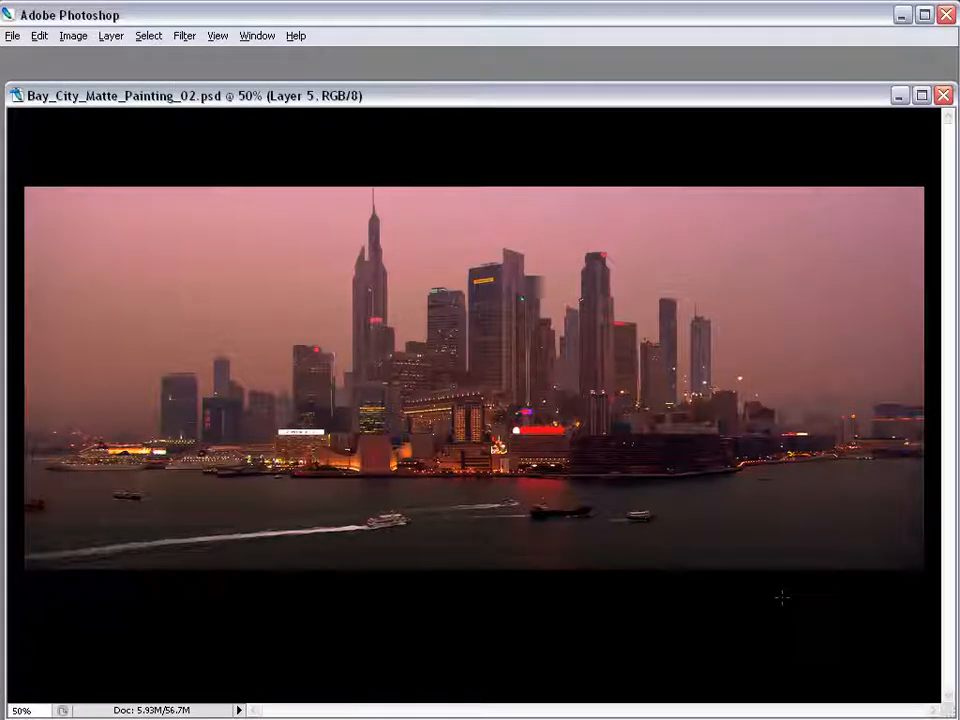
On a new far_city layer above the sky, paint two tall distant tower silhouettes joined by crossbars with the 20 px brush.
{"action": "key", "text": "Tab"}
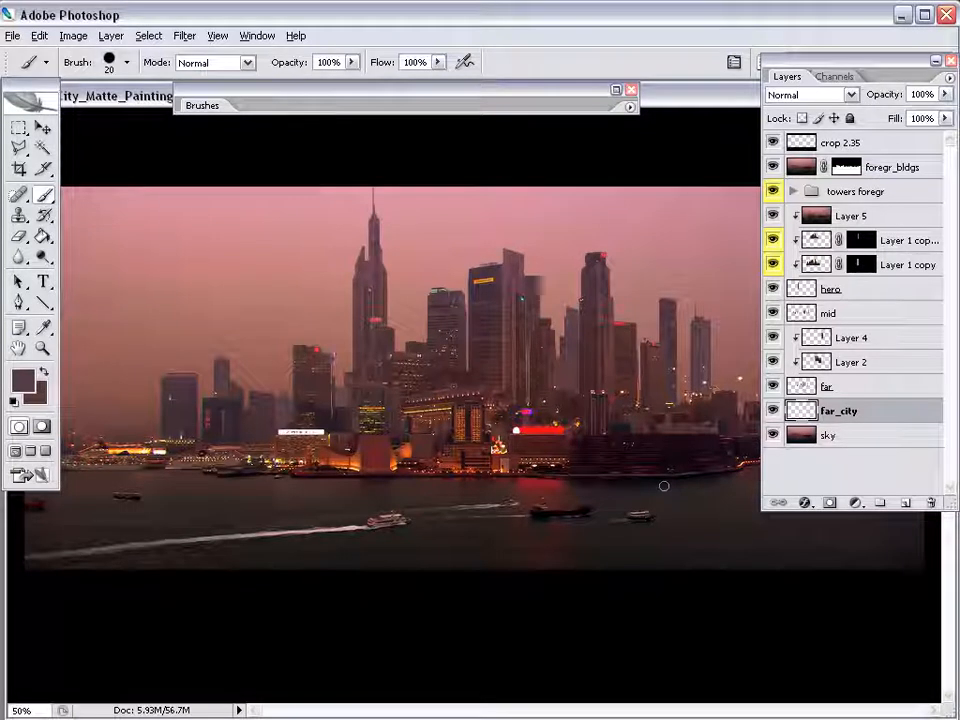
{"action": "key", "text": "Tab"}
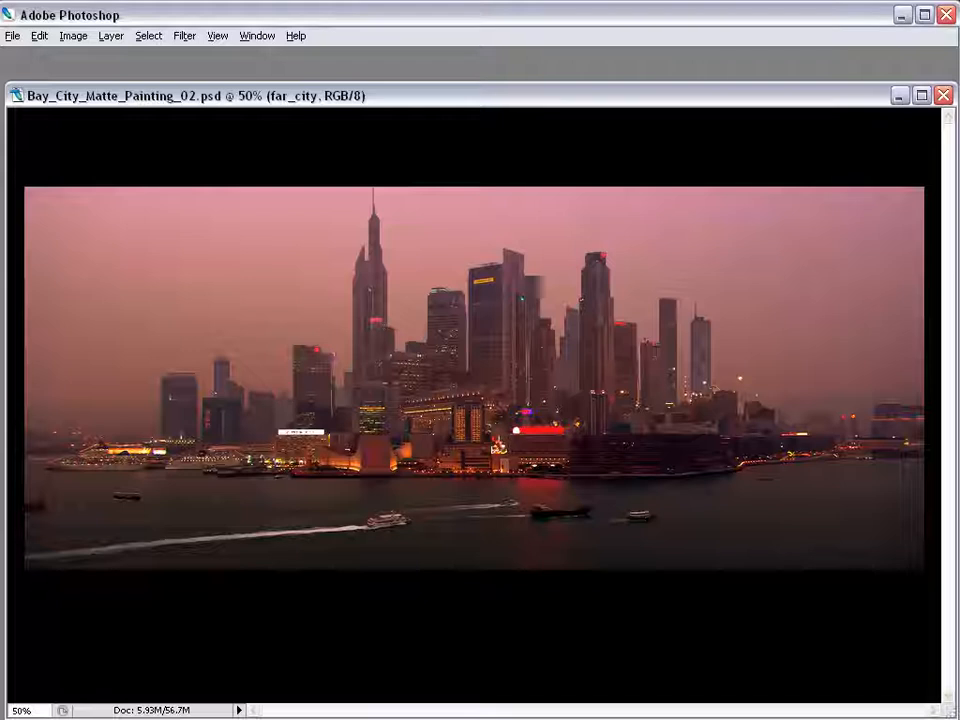
{"action": "left_click_drag", "start_coordinate": [256, 310], "coordinate": [254, 427]}
{"action": "mouse_move", "coordinate": [258, 312]}
{"action": "left_mouse_down"}
{"action": "mouse_move", "coordinate": [279, 332]}
{"action": "mouse_move", "coordinate": [267, 424]}
{"action": "left_mouse_up"}
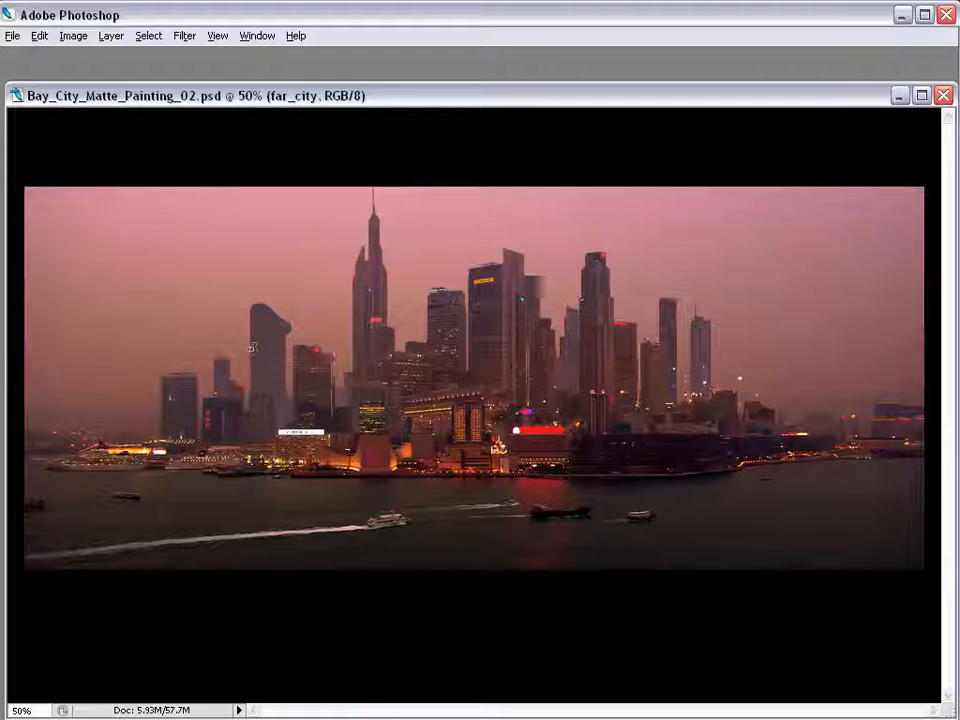
{"action": "left_click_drag", "start_coordinate": [230, 382], "coordinate": [230, 323]}
{"action": "left_click_drag", "start_coordinate": [221, 392], "coordinate": [223, 311]}
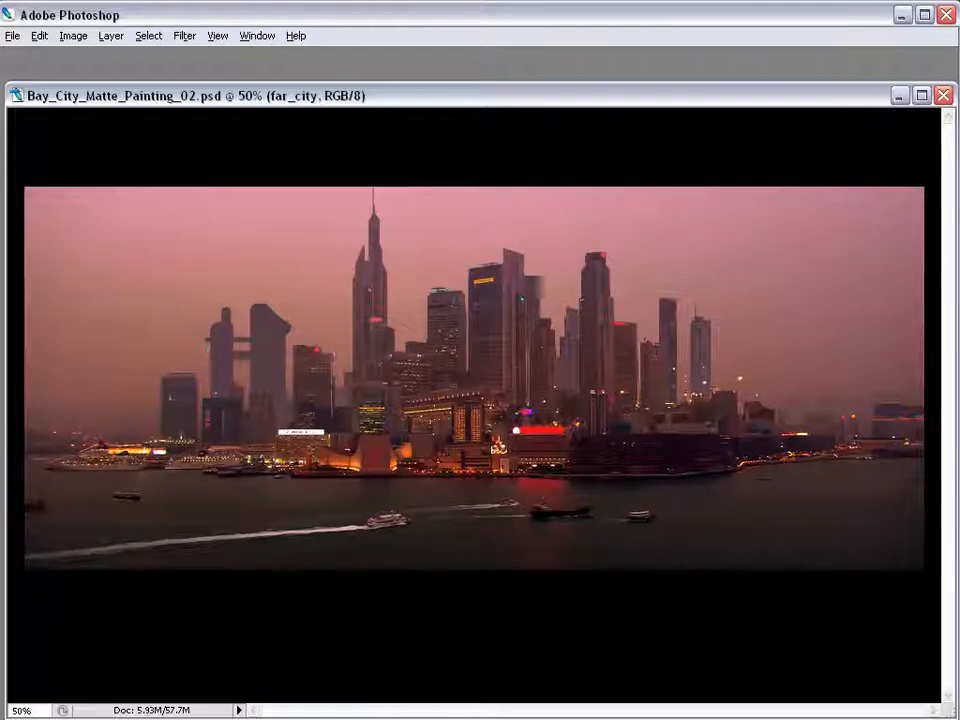
Paint another distant tower with a sloping shoulder left of the joined pair on far_city and trim its left side with a selection.
{"action": "left_click_drag", "start_coordinate": [200, 336], "coordinate": [197, 416]}
{"action": "key", "text": "ctrl+z"}
{"action": "left_click_drag", "start_coordinate": [198, 331], "coordinate": [198, 430]}
{"action": "left_click_drag", "start_coordinate": [191, 331], "coordinate": [181, 376]}
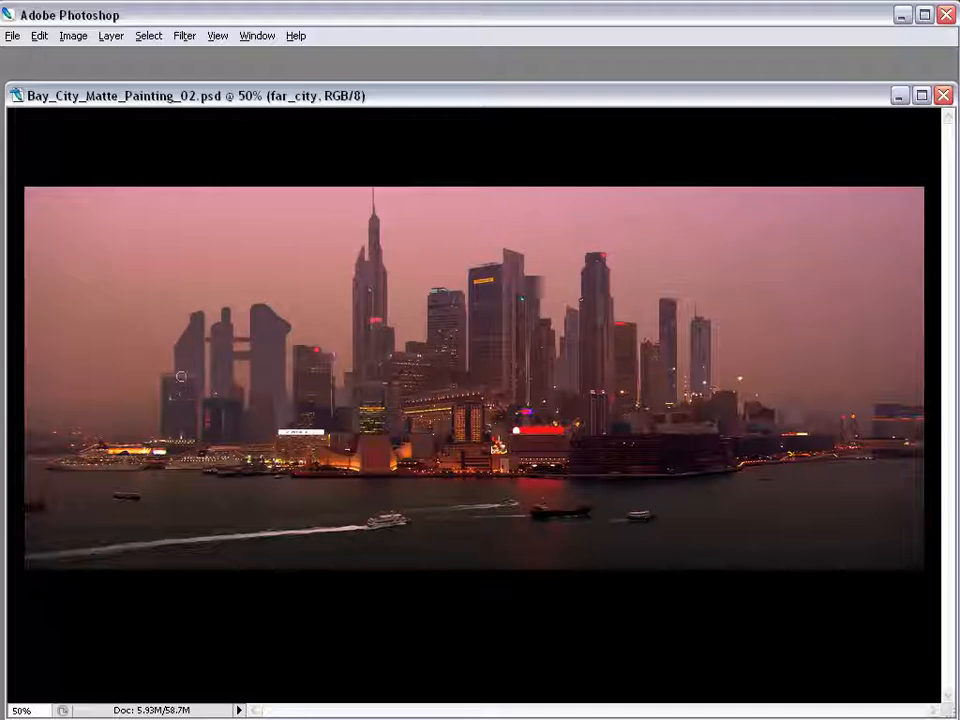
{"action": "left_click_drag", "start_coordinate": [181, 324], "coordinate": [189, 442]}
{"action": "key", "text": "Delete"}
{"action": "key", "text": "ctrl+d"}
Paint a low distant block with an angled roof behind the hero tower's left side on the far_city layer.
{"action": "left_click_drag", "start_coordinate": [285, 366], "coordinate": [384, 367]}
{"action": "left_click_drag", "start_coordinate": [327, 333], "coordinate": [326, 434]}
{"action": "mouse_move", "coordinate": [321, 336]}
{"action": "left_mouse_down"}
{"action": "mouse_move", "coordinate": [350, 319]}
{"action": "mouse_move", "coordinate": [347, 356]}
{"action": "mouse_move", "coordinate": [330, 346]}
{"action": "mouse_move", "coordinate": [347, 341]}
{"action": "left_mouse_up"}
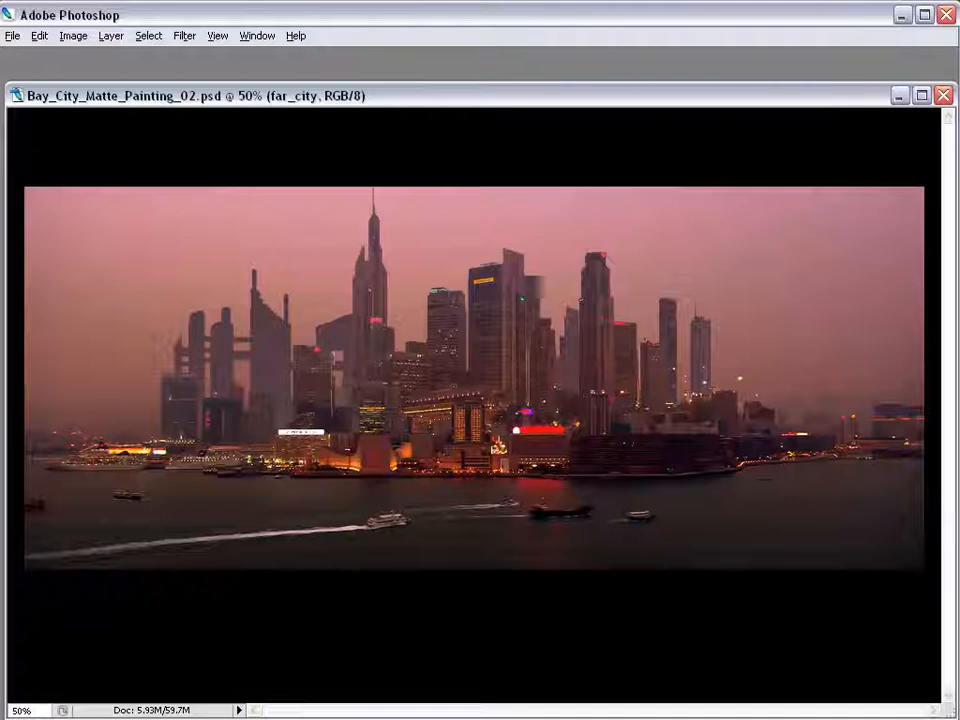
Paint a tall slanted-roof tower and smaller, lower blocks at the far left of the far_city skyline.
{"action": "mouse_move", "coordinate": [141, 289]}
{"action": "left_mouse_down"}
{"action": "mouse_move", "coordinate": [160, 318]}
{"action": "mouse_move", "coordinate": [159, 419]}
{"action": "mouse_move", "coordinate": [153, 304]}
{"action": "mouse_move", "coordinate": [150, 422]}
{"action": "mouse_move", "coordinate": [142, 292]}
{"action": "mouse_move", "coordinate": [141, 420]}
{"action": "left_mouse_up"}
{"action": "left_click_drag", "start_coordinate": [141, 292], "coordinate": [141, 414]}
{"action": "left_click_drag", "start_coordinate": [151, 312], "coordinate": [150, 418]}
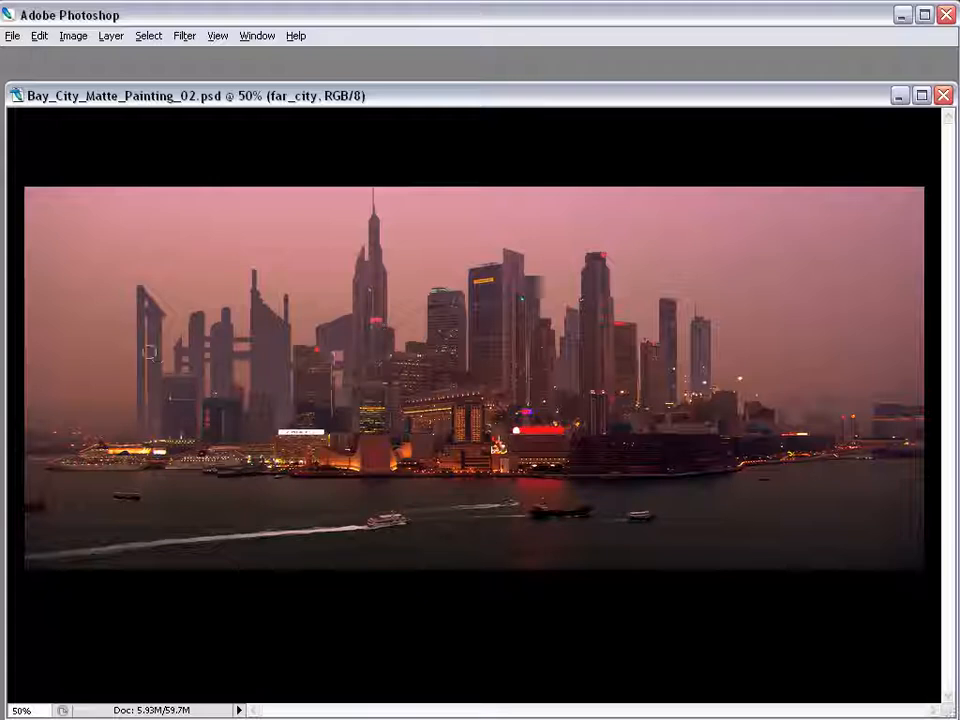
{"action": "mouse_move", "coordinate": [127, 361]}
{"action": "left_mouse_down"}
{"action": "mouse_move", "coordinate": [127, 416]}
{"action": "mouse_move", "coordinate": [101, 407]}
{"action": "mouse_move", "coordinate": [101, 418]}
{"action": "mouse_move", "coordinate": [103, 400]}
{"action": "left_mouse_up"}
{"action": "left_click_drag", "start_coordinate": [107, 341], "coordinate": [108, 411]}
{"action": "key", "text": "ctrl+t"}
{"action": "left_click_drag", "start_coordinate": [92, 268], "coordinate": [106, 292]}
{"action": "key", "text": "Escape"}
Set the far_city layer's opacity to 54% and scale its silhouettes down to a smaller distant skyline.
{"action": "key", "text": "Tab"}
{"action": "key", "text": "Tab"}
{"action": "key", "text": "Tab"}
{"action": "left_click_drag", "start_coordinate": [944, 94], "coordinate": [896, 118]}
{"action": "key", "text": "ctrl+t"}
{"action": "left_click_drag", "start_coordinate": [93, 268], "coordinate": [171, 313]}
{"action": "mouse_move", "coordinate": [383, 480]}
{"action": "left_mouse_down"}
{"action": "mouse_move", "coordinate": [359, 456]}
{"action": "mouse_move", "coordinate": [367, 469]}
{"action": "left_mouse_up"}
{"action": "key", "text": "Return"}
Shift the far_city skyline left behind the left-hand buildings and cut away the angled-roof block at its right end.
{"action": "key", "text": "b"}
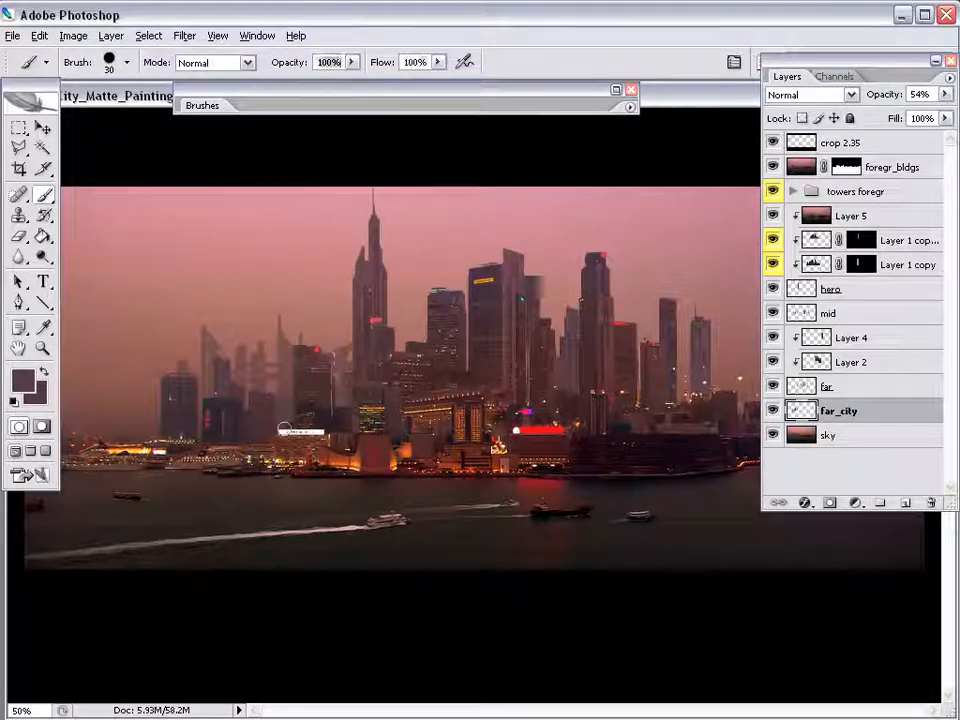
{"action": "key", "text": "Tab"}
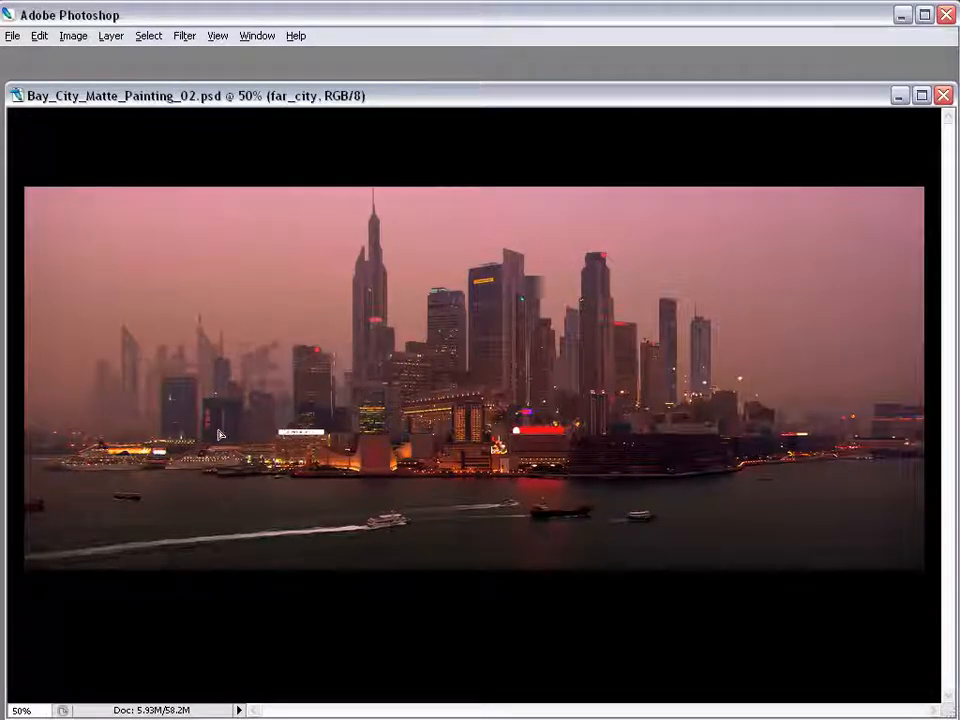
{"action": "left_click_drag", "start_coordinate": [322, 294], "coordinate": [251, 491]}
{"action": "key", "text": "ctrl+x"}
Squash the remaining far_city skyline slightly lower and reduce the layer's opacity further.
{"action": "key", "text": "ctrl+t"}
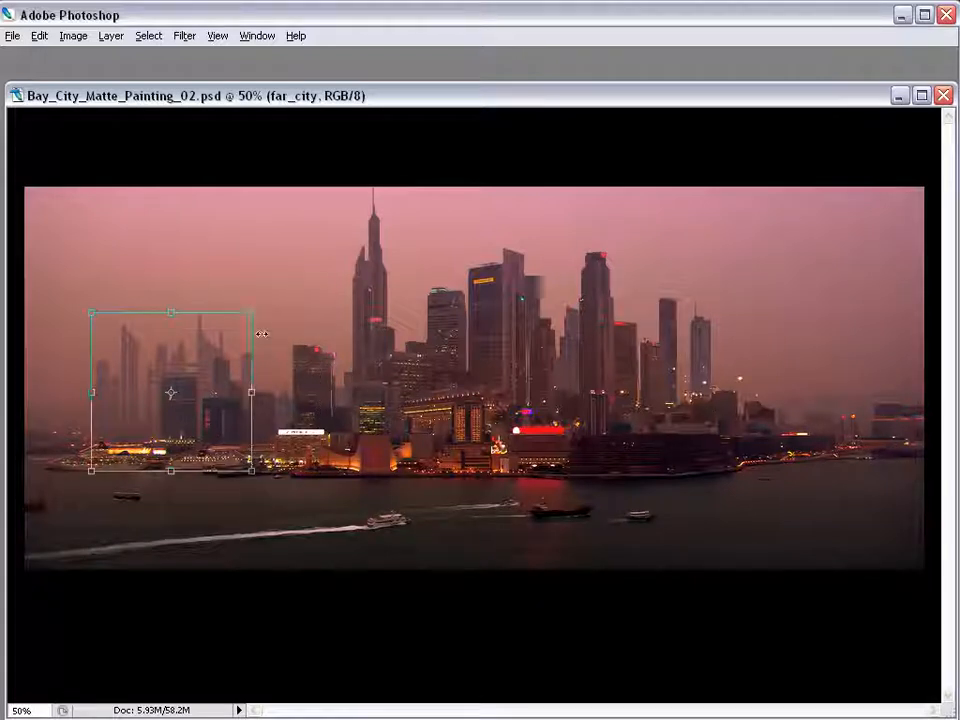
{"action": "mouse_move", "coordinate": [242, 399]}
{"action": "left_mouse_down"}
{"action": "mouse_move", "coordinate": [229, 396]}
{"action": "mouse_move", "coordinate": [246, 400]}
{"action": "left_mouse_up"}
{"action": "left_click_drag", "start_coordinate": [166, 323], "coordinate": [167, 331]}
{"action": "key", "text": "Return"}
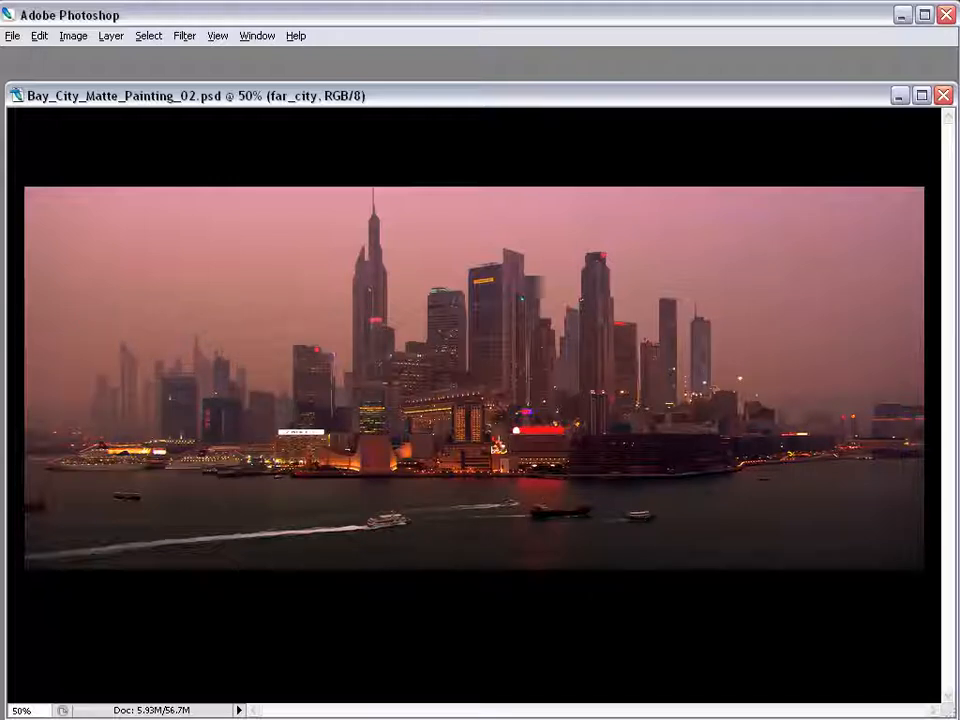
{"action": "key", "text": "Tab"}
{"action": "left_click_drag", "start_coordinate": [945, 94], "coordinate": [892, 114]}
{"action": "key", "text": "Tab"}
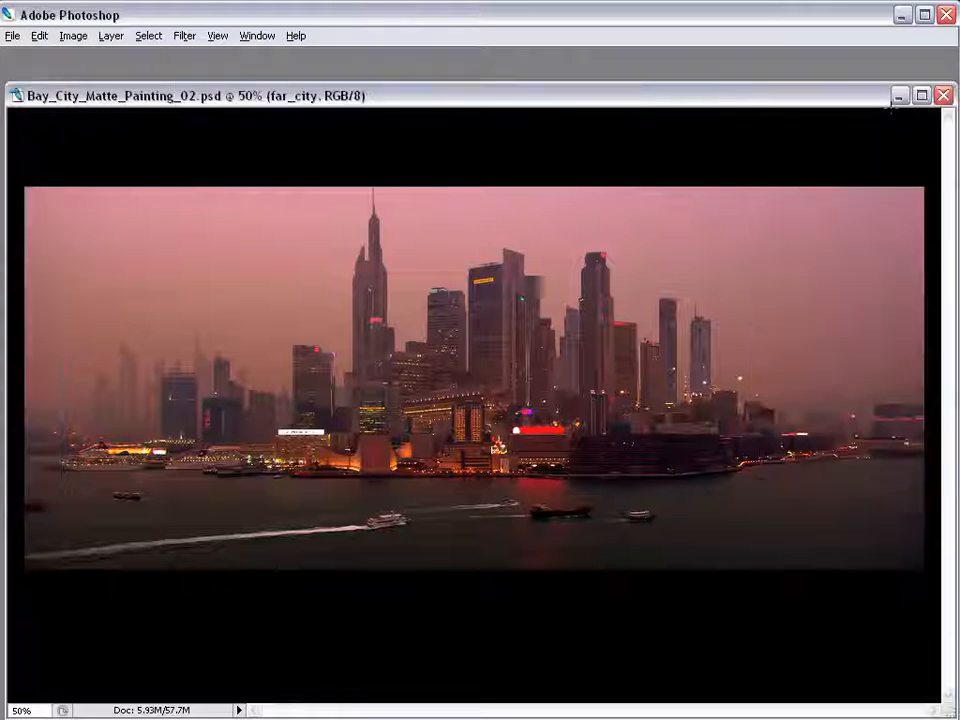
{"action": "key", "text": "z"}
{"action": "left_click_drag", "start_coordinate": [166, 298], "coordinate": [116, 512]}
{"action": "key", "text": "s"}
{"action": "left_click", "coordinate": [273, 272]}
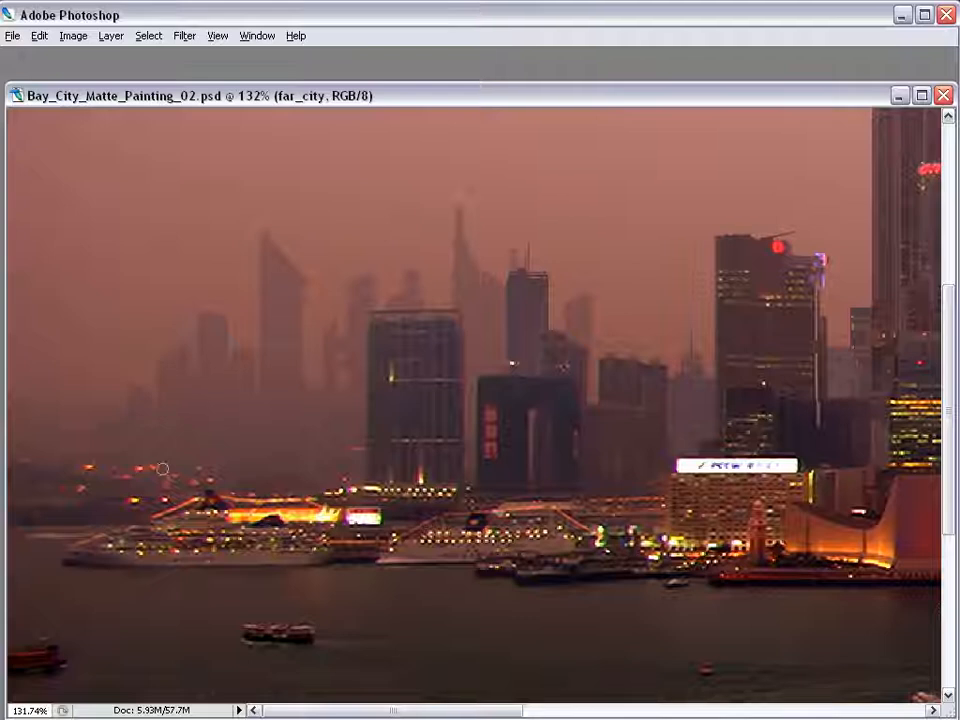
{"action": "left_click", "coordinate": [211, 485], "text": "alt"}
{"action": "left_click", "coordinate": [216, 492], "text": "alt"}
{"action": "left_click", "coordinate": [261, 490], "text": "alt"}
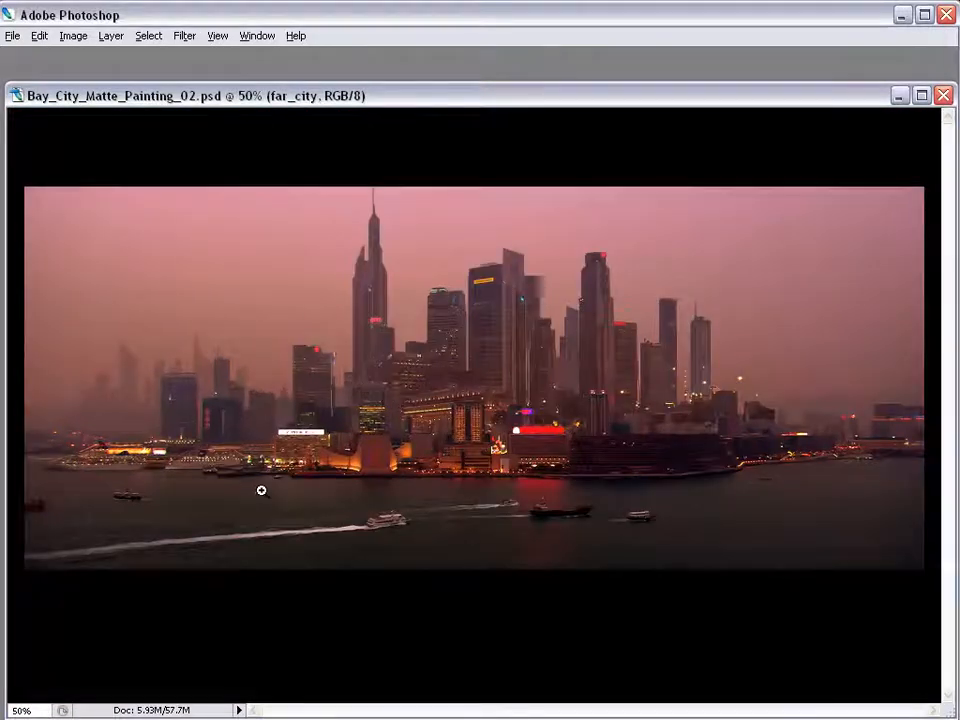
Scale the far_city skyline down slightly and adjust its position behind the left-hand waterfront buildings.
{"action": "key", "text": "ctrl+t"}
{"action": "left_click_drag", "start_coordinate": [248, 336], "coordinate": [216, 349]}
{"action": "key", "text": "Return"}
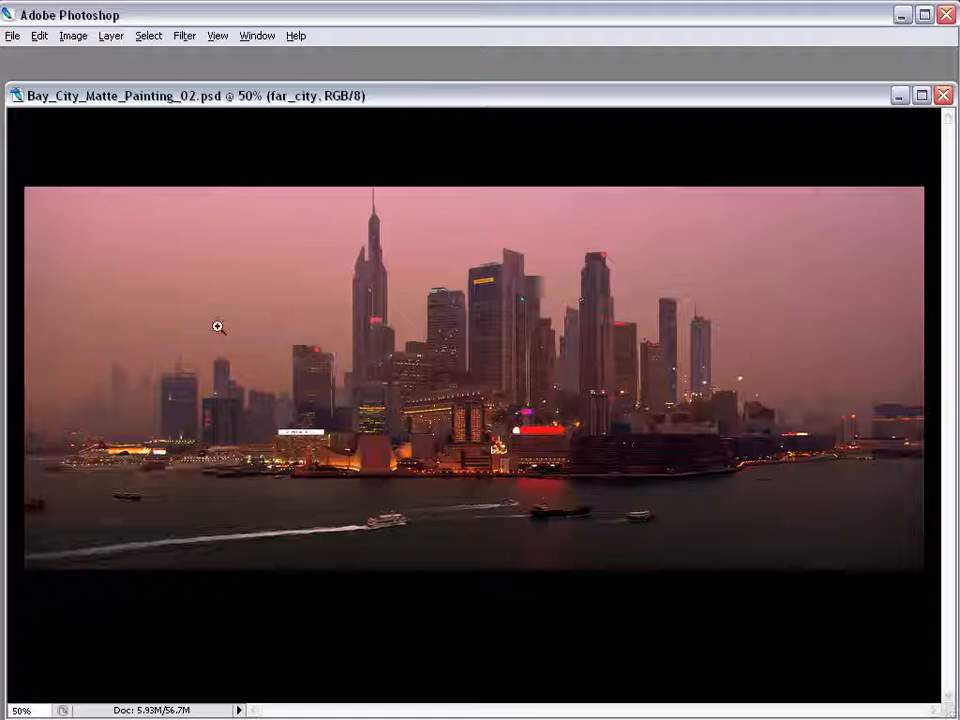
{"action": "left_click_drag", "start_coordinate": [165, 421], "coordinate": [249, 419]}
{"action": "key", "text": "ctrl+z"}
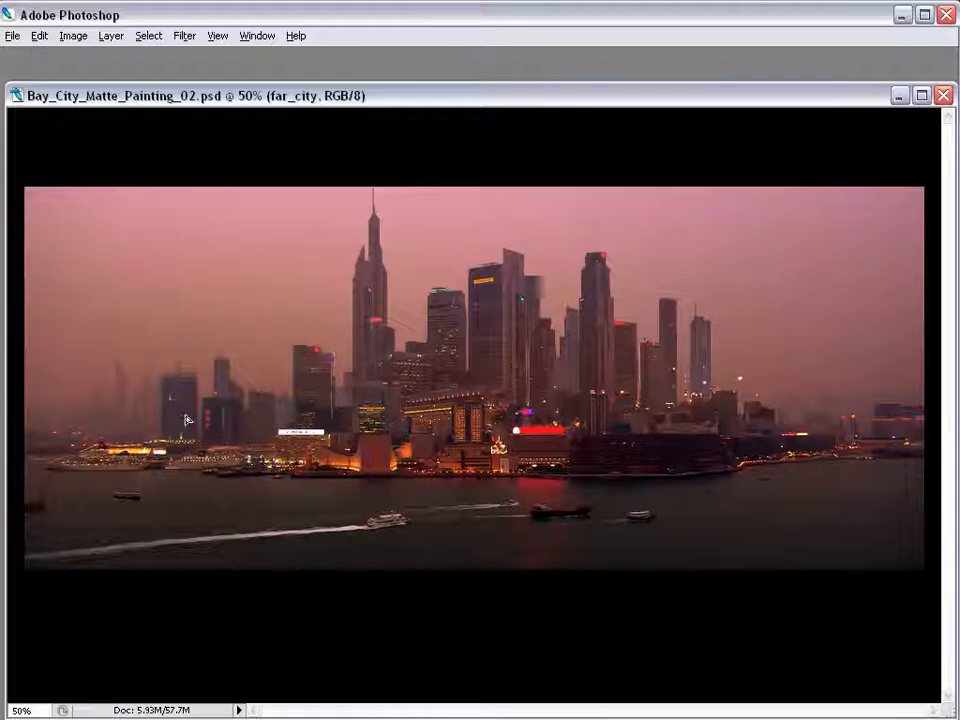
Cut rectangular notches from the slanted tower's right side on far_city to form a stepped tower with a narrow spire.
{"action": "left_click_drag", "start_coordinate": [24, 320], "coordinate": [301, 461]}
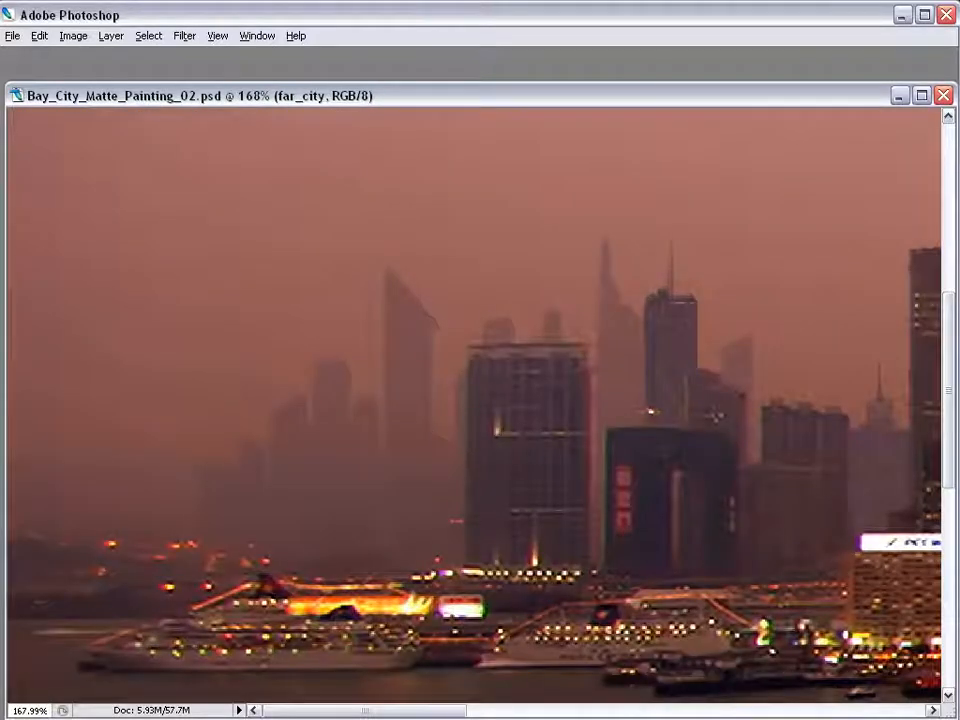
{"action": "left_click_drag", "start_coordinate": [424, 405], "coordinate": [446, 291]}
{"action": "left_click_drag", "start_coordinate": [409, 361], "coordinate": [433, 249]}
{"action": "key", "text": "Delete"}
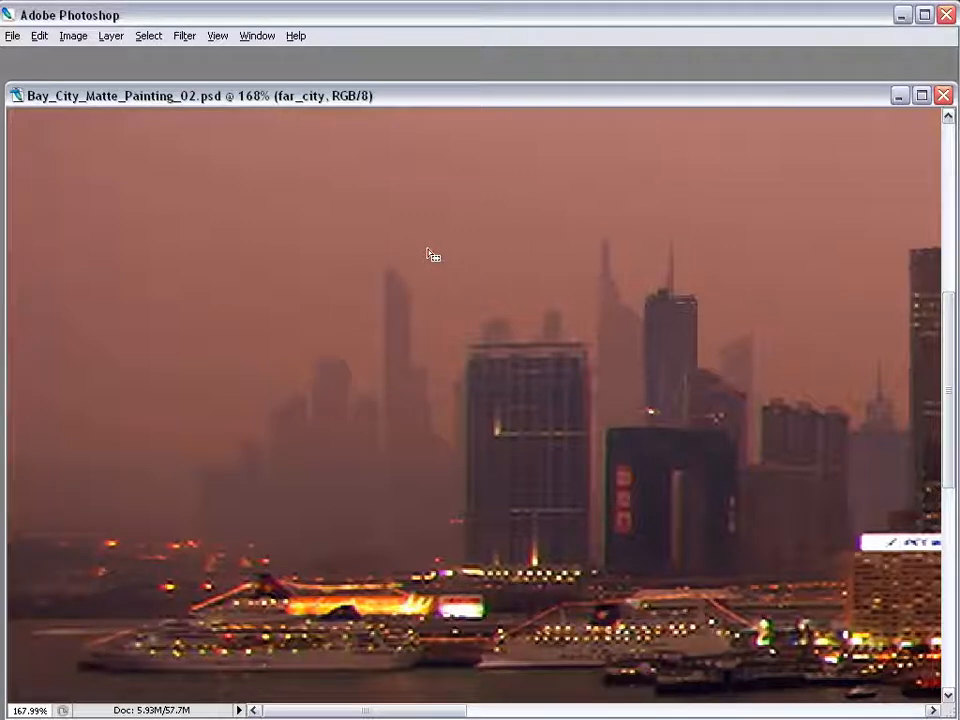
{"action": "left_click_drag", "start_coordinate": [399, 300], "coordinate": [436, 194]}
{"action": "key", "text": "Delete"}
{"action": "key", "text": "ctrl+d"}
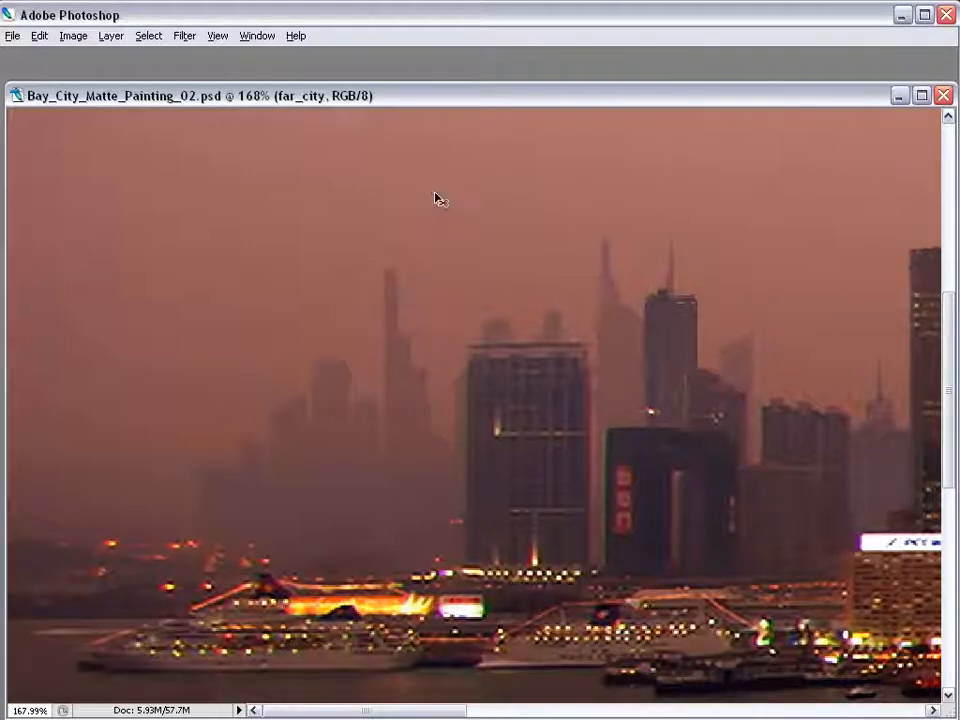
Narrow the far_city skyline horizontally with Free Transform by pulling in its right side.
{"action": "key", "text": "ctrl+alt+0"}
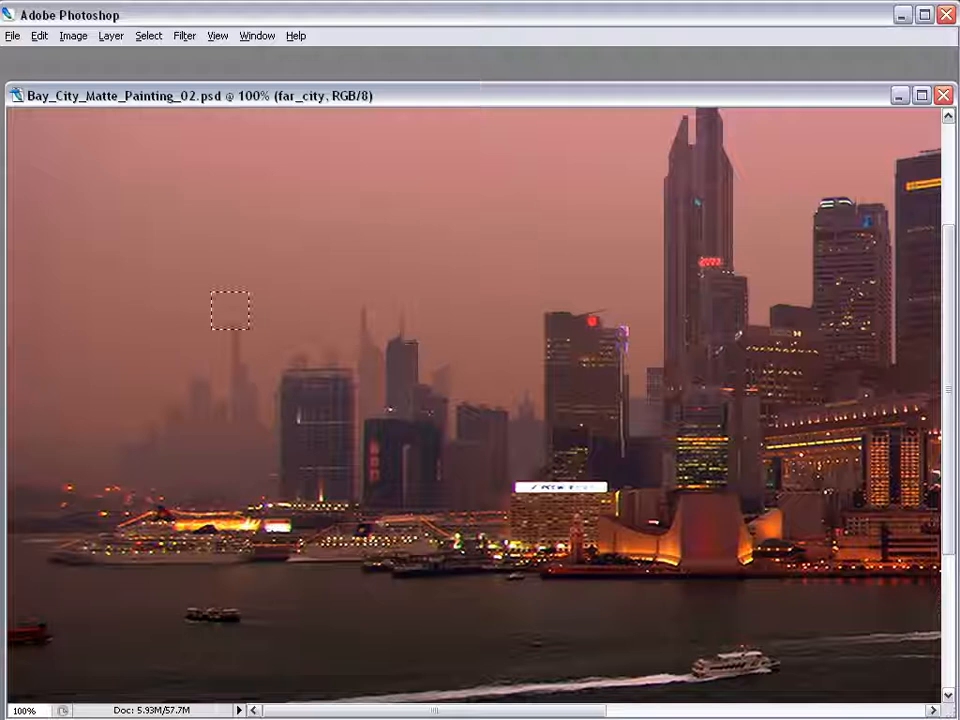
{"action": "left_click", "coordinate": [306, 405], "text": "alt"}
{"action": "left_click_drag", "start_coordinate": [283, 467], "coordinate": [358, 519]}
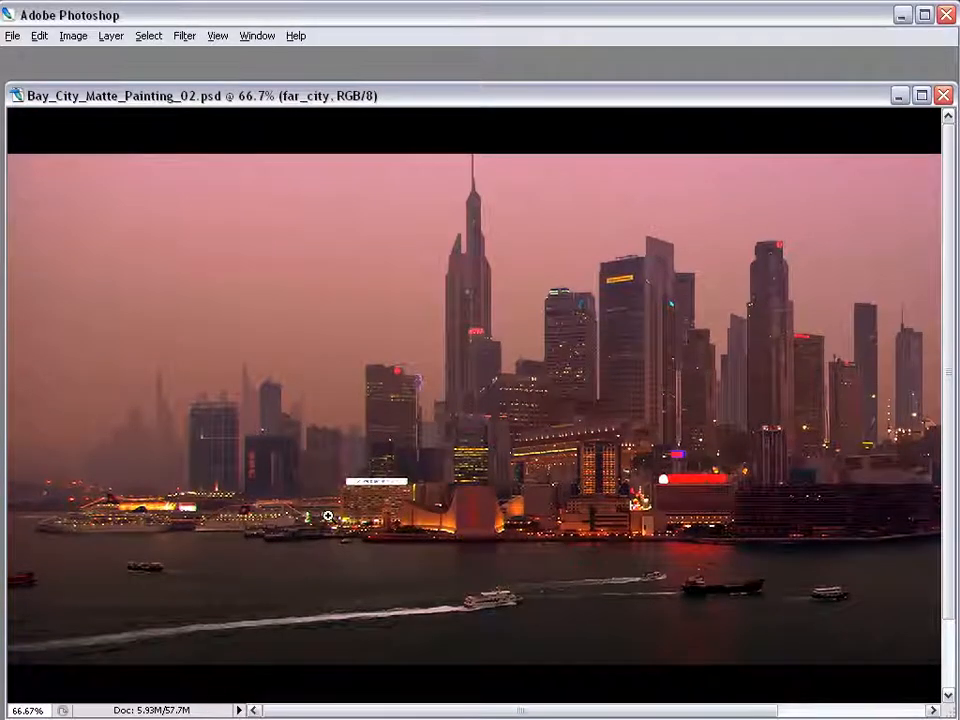
{"action": "key", "text": "ctrl+t"}
{"action": "left_click_drag", "start_coordinate": [306, 441], "coordinate": [282, 442]}
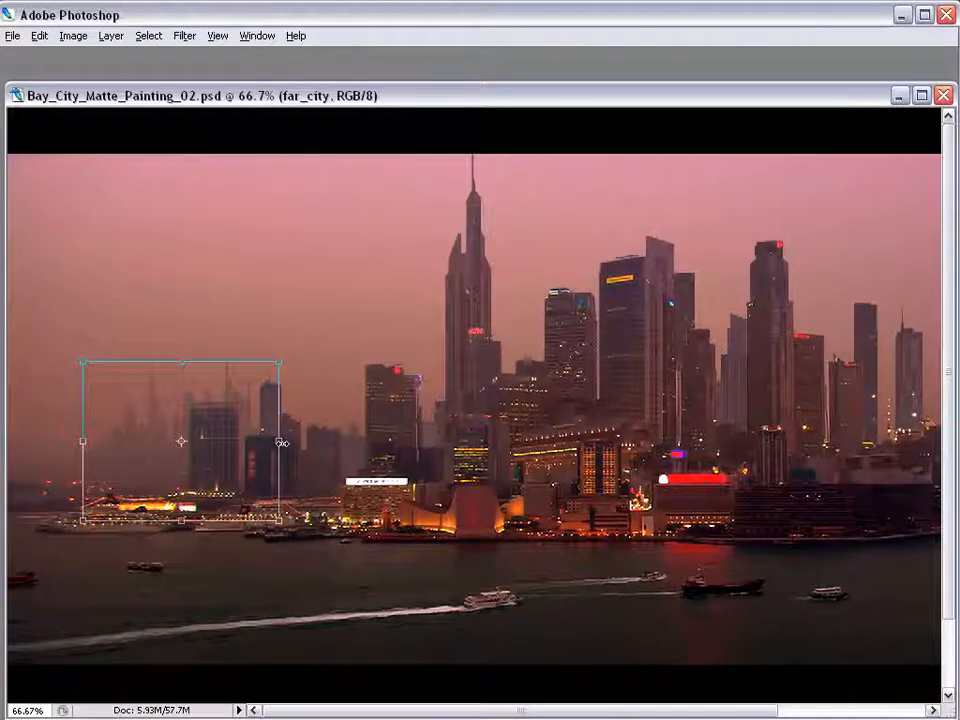
{"action": "key", "text": "Return"}
Soften the far_city silhouettes with a slight Gaussian Blur.
{"action": "key", "text": "z"}
{"action": "left_click_drag", "start_coordinate": [283, 338], "coordinate": [197, 483]}
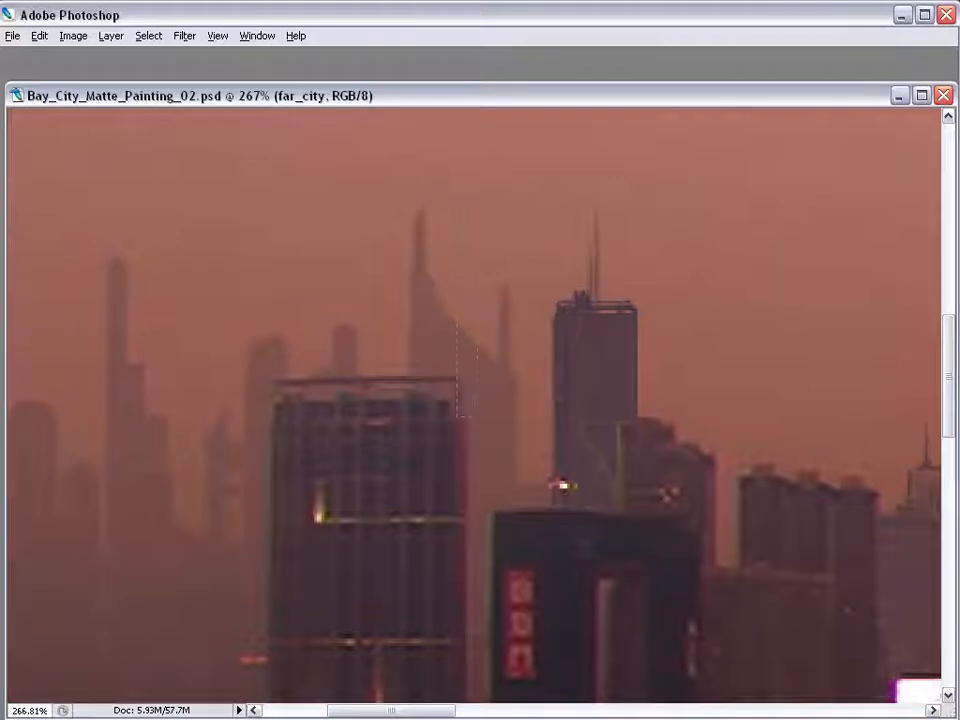
{"action": "key", "text": "ctrl+alt+0"}
{"action": "left_click", "coordinate": [185, 36]}
{"action": "mouse_move", "coordinate": [291, 190]}
{"action": "left_click", "coordinate": [430, 248]}
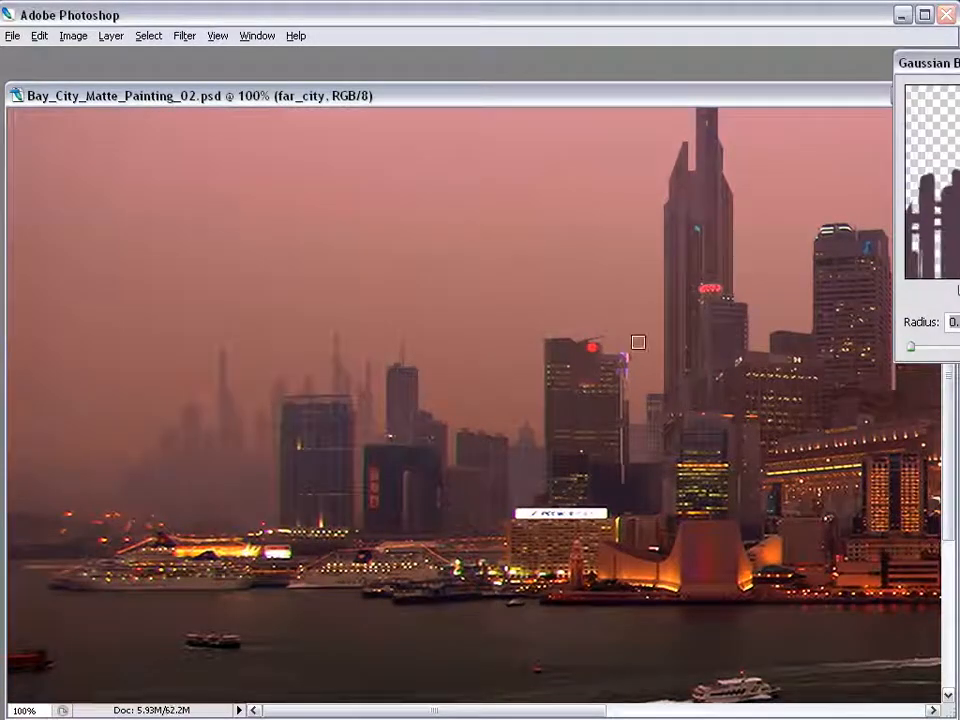
{"action": "key", "text": "Return"}
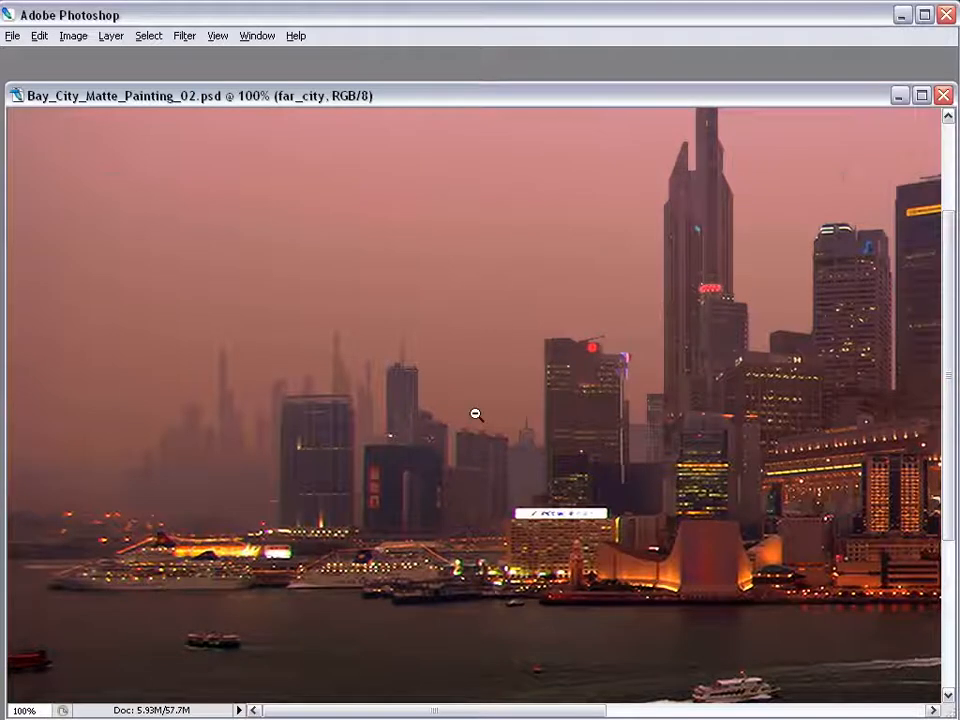
Feather a selection along the far_city skyline's base by 30 pixels and use Curves to map RGB input 127 to output 98.
{"action": "left_click", "coordinate": [475, 414], "text": "alt"}
{"action": "left_click", "coordinate": [497, 512], "text": "alt"}
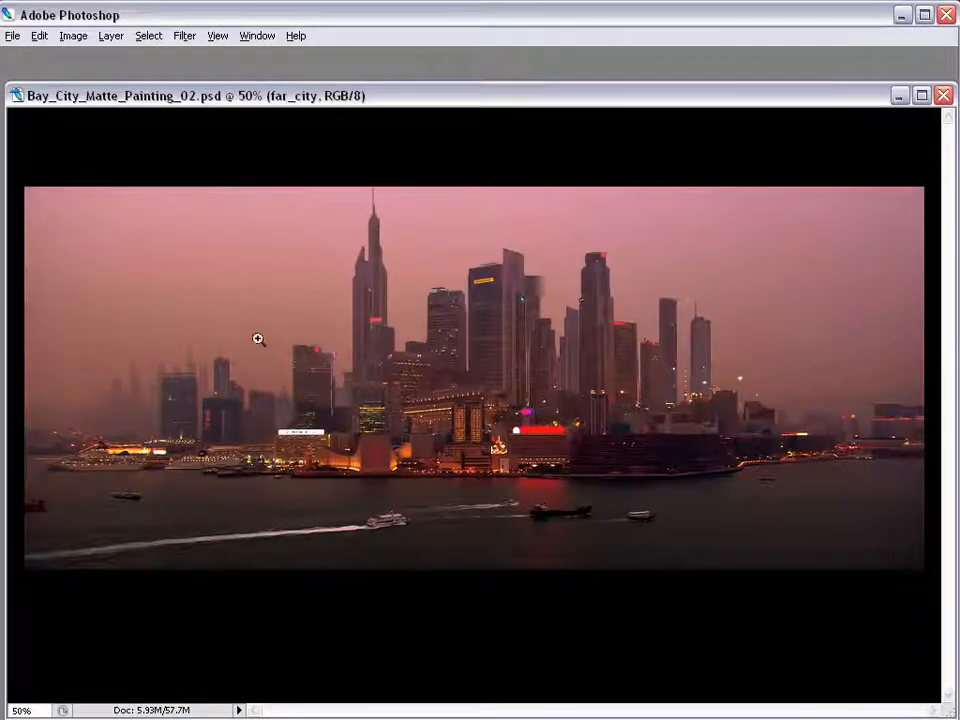
{"action": "left_click_drag", "start_coordinate": [258, 339], "coordinate": [8, 484]}
{"action": "left_click_drag", "start_coordinate": [49, 533], "coordinate": [830, 683]}
{"action": "key", "text": "ctrl+alt+d"}
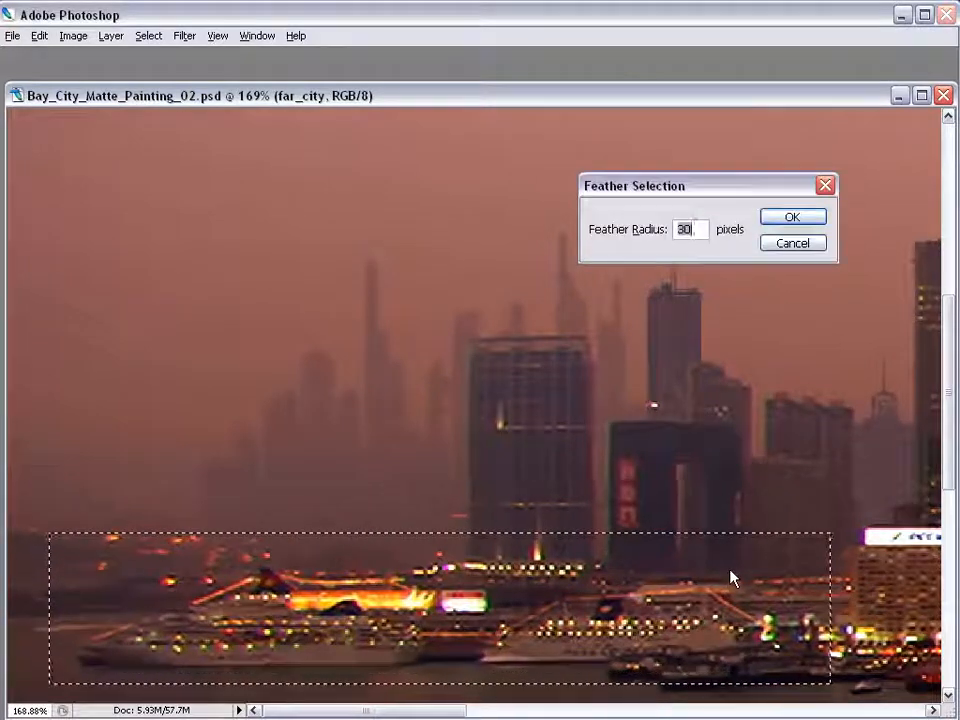
{"action": "key", "text": "Return"}
{"action": "key", "text": "ctrl+h"}
{"action": "key", "text": "ctrl+m"}
{"action": "left_click_drag", "start_coordinate": [944, 186], "coordinate": [951, 190]}
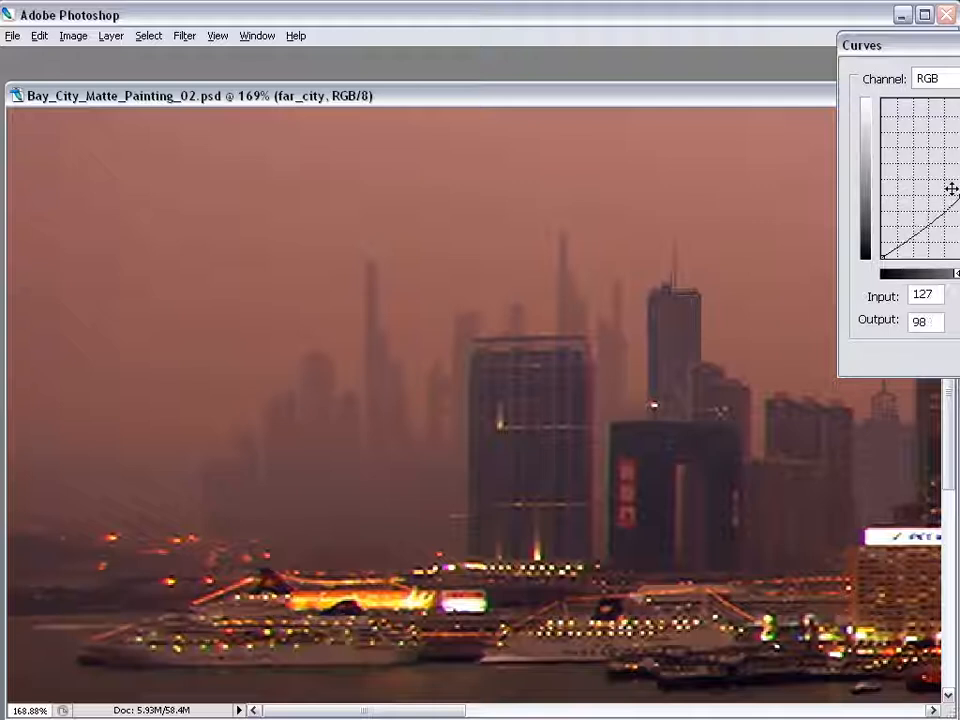
{"action": "key", "text": "Return"}
Set the far_city layer's opacity to 34%.
{"action": "left_click", "coordinate": [529, 420], "text": "alt"}
{"action": "left_click", "coordinate": [531, 420], "text": "alt"}
{"action": "left_click", "coordinate": [535, 465], "text": "alt"}
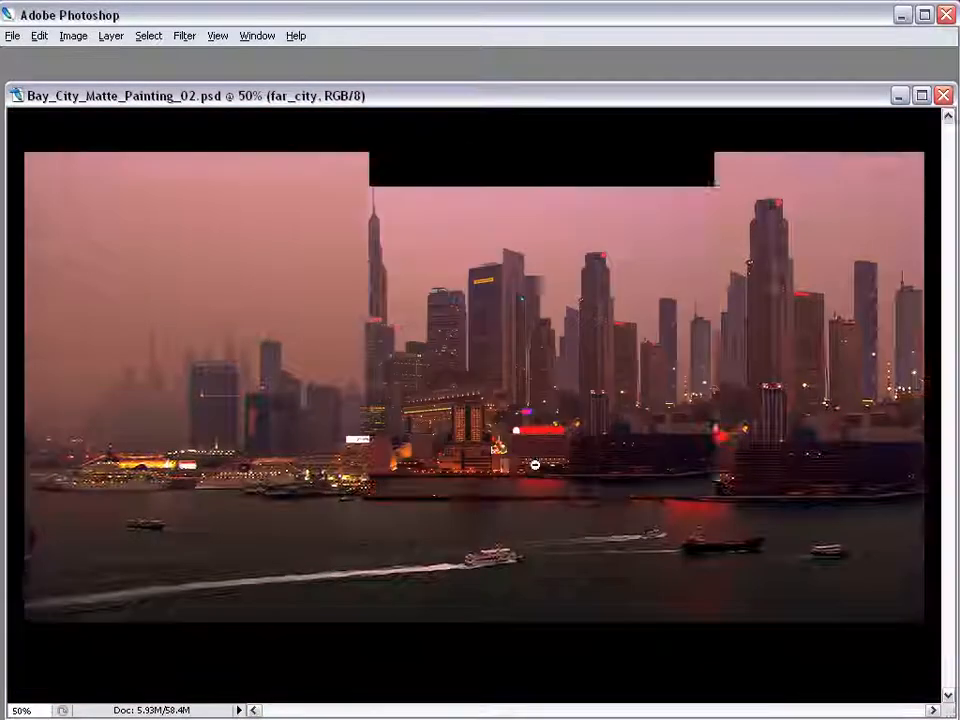
{"action": "key", "text": "Tab"}
{"action": "left_click", "coordinate": [945, 93]}
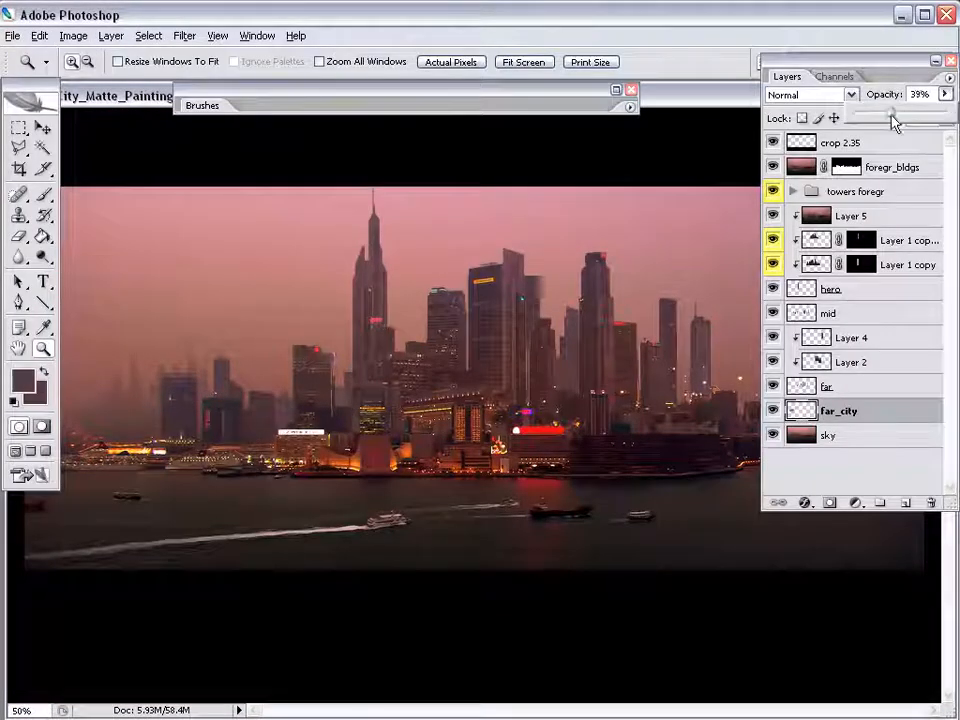
{"action": "left_click_drag", "start_coordinate": [886, 118], "coordinate": [888, 118]}
{"action": "key", "text": "Tab"}
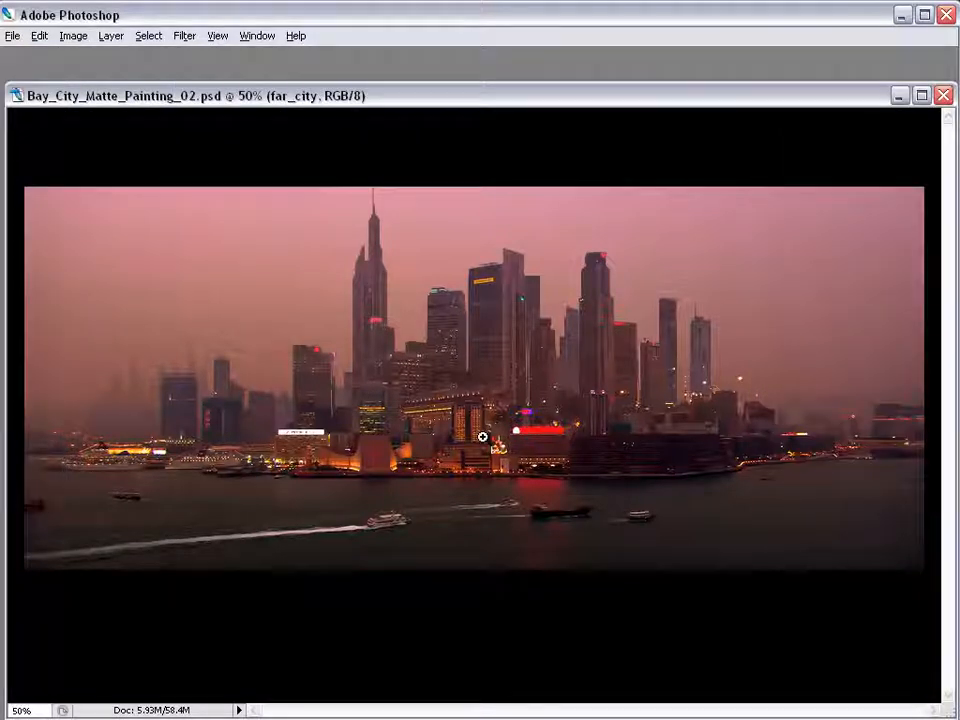
Scale the far_city skyline down a little further with Free Transform.
{"action": "key", "text": "ctrl+t"}
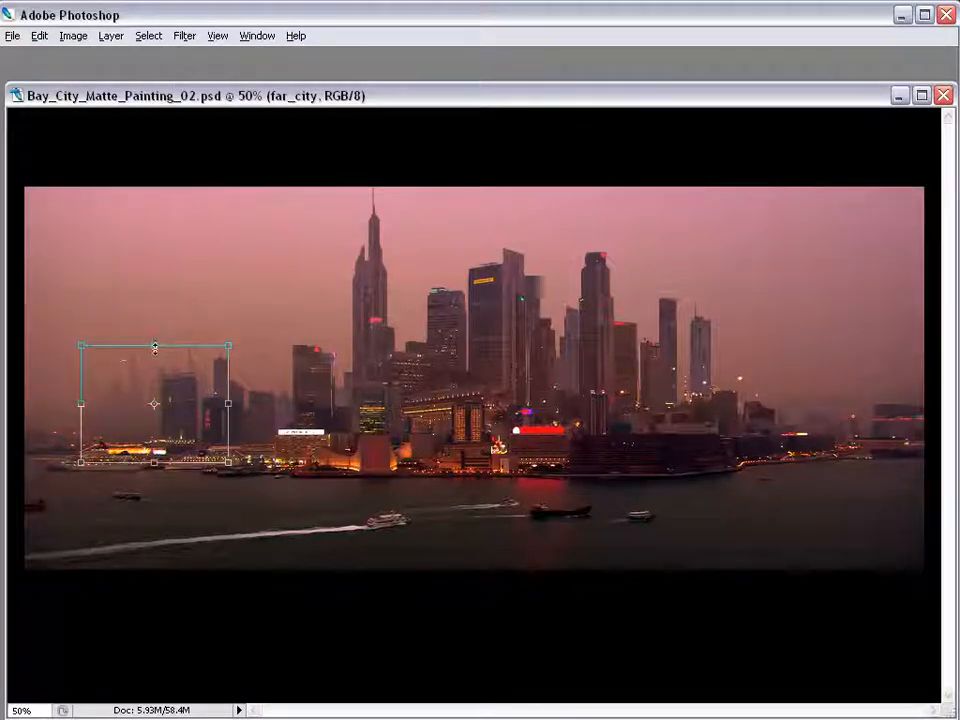
{"action": "left_click_drag", "start_coordinate": [76, 339], "coordinate": [81, 347]}
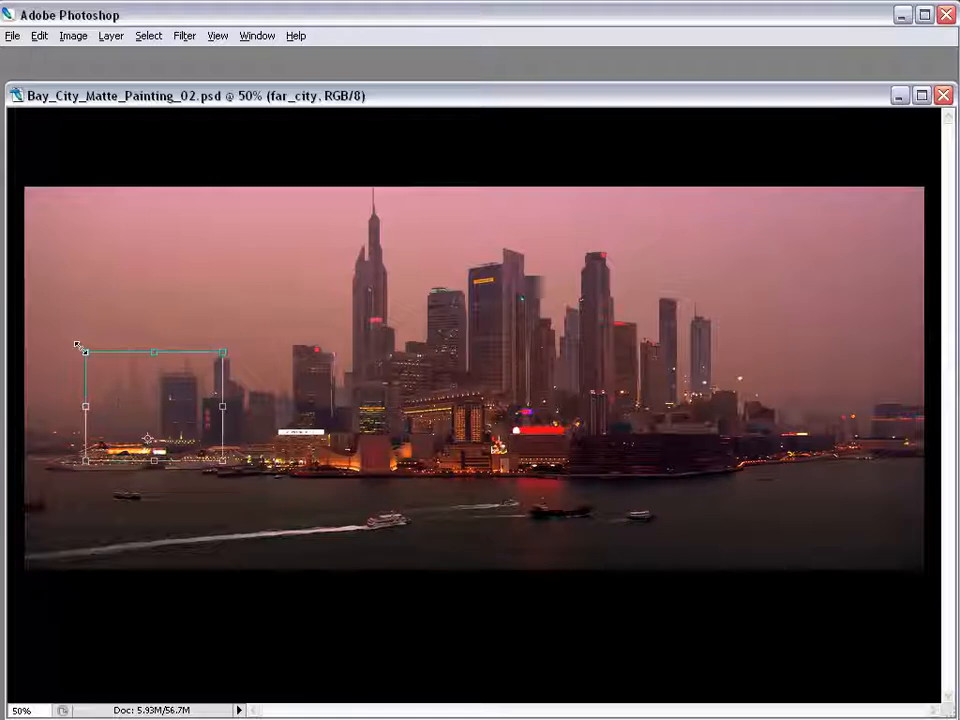
{"action": "key", "text": "Return"}
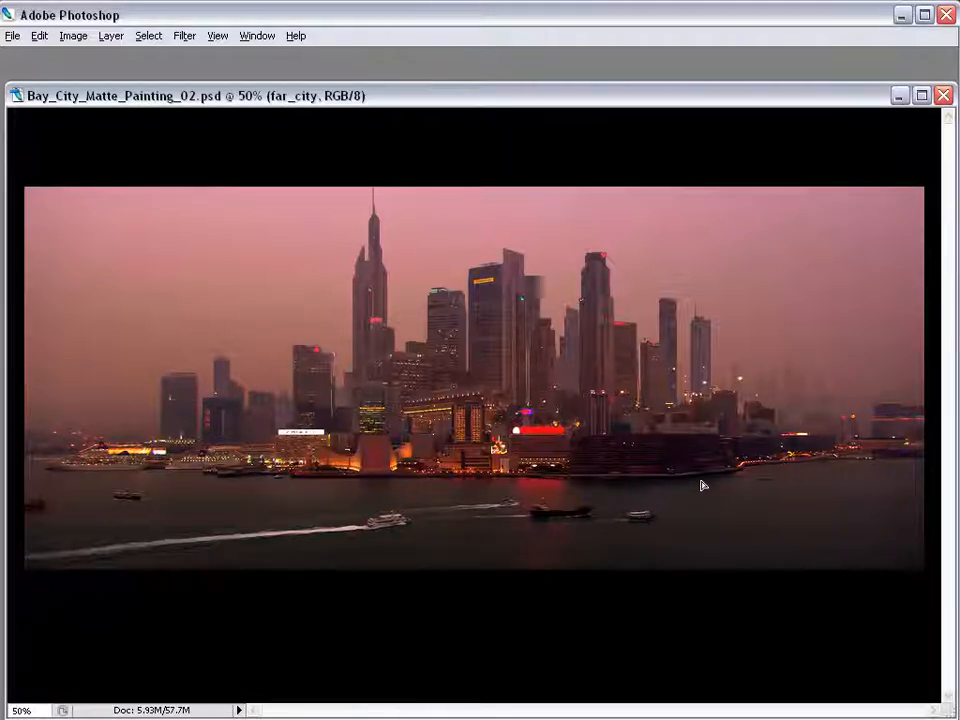
Duplicate the far_city skyline to the harbour's right side and set the copy's opacity to 53%.
{"action": "key", "text": "Tab"}
{"action": "key", "text": "Tab"}
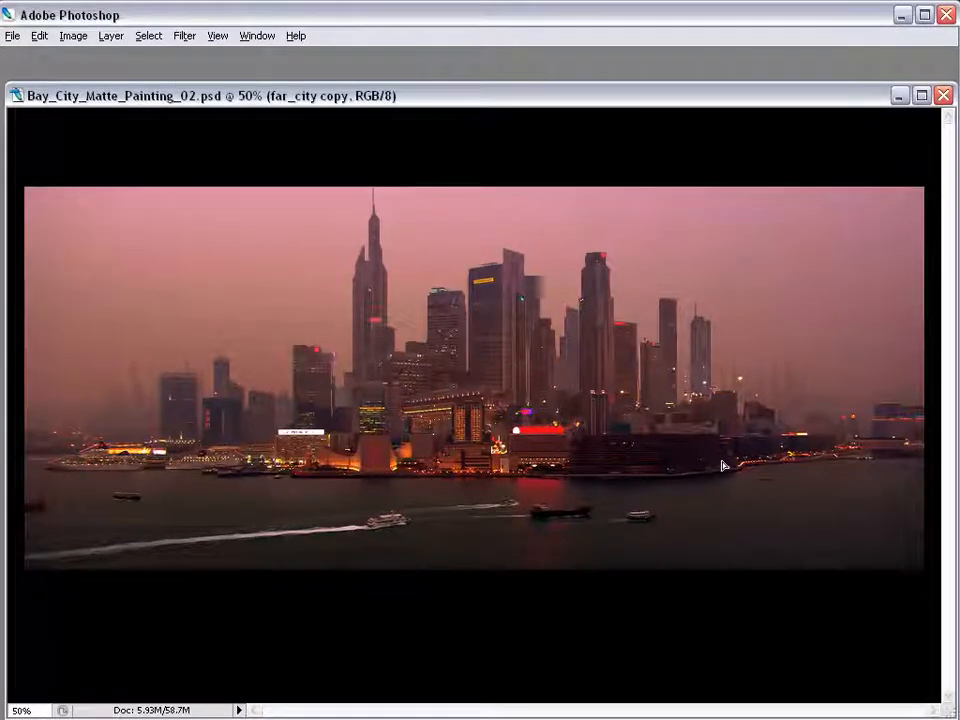
{"action": "left_click", "coordinate": [746, 435]}
{"action": "key", "text": "Tab"}
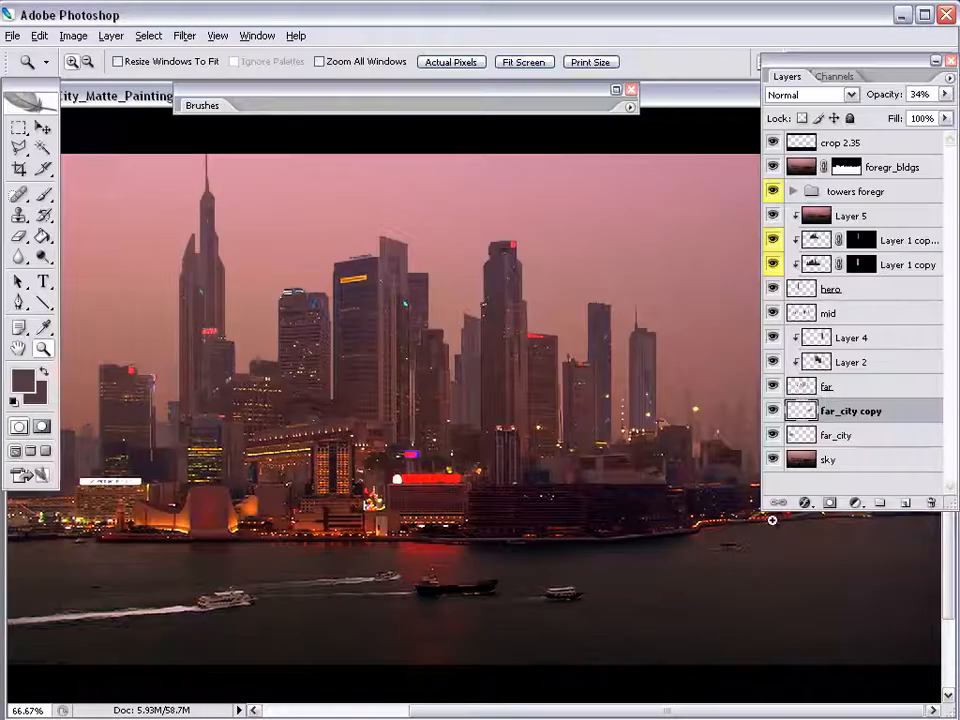
{"action": "left_click_drag", "start_coordinate": [956, 569], "coordinate": [785, 570]}
{"action": "left_click_drag", "start_coordinate": [696, 574], "coordinate": [525, 574]}
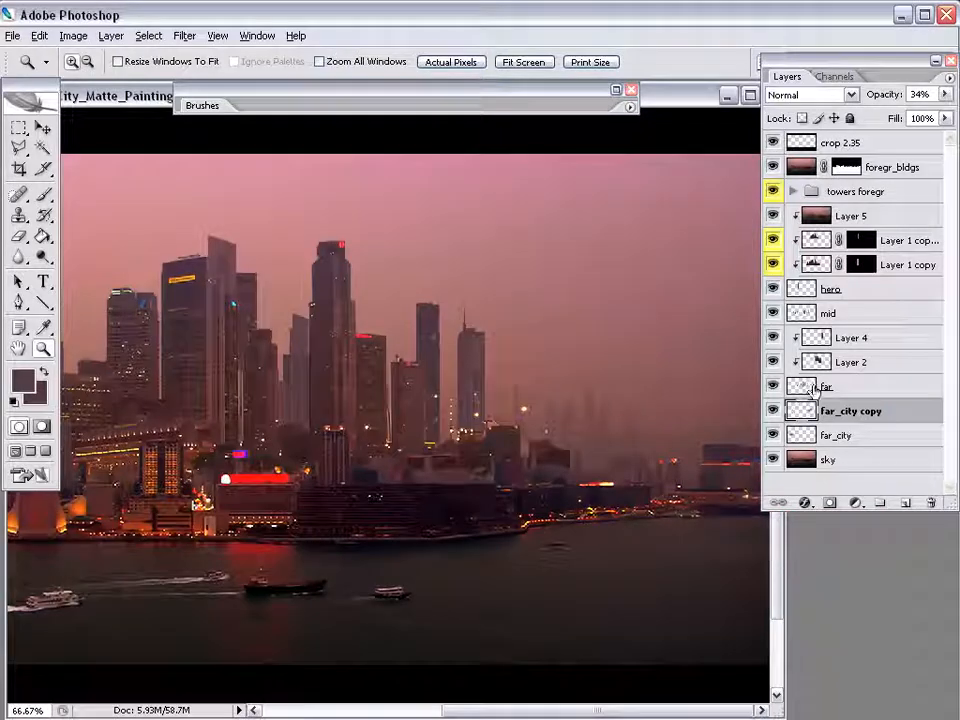
{"action": "left_click", "coordinate": [944, 94]}
{"action": "left_click_drag", "start_coordinate": [936, 112], "coordinate": [895, 118]}
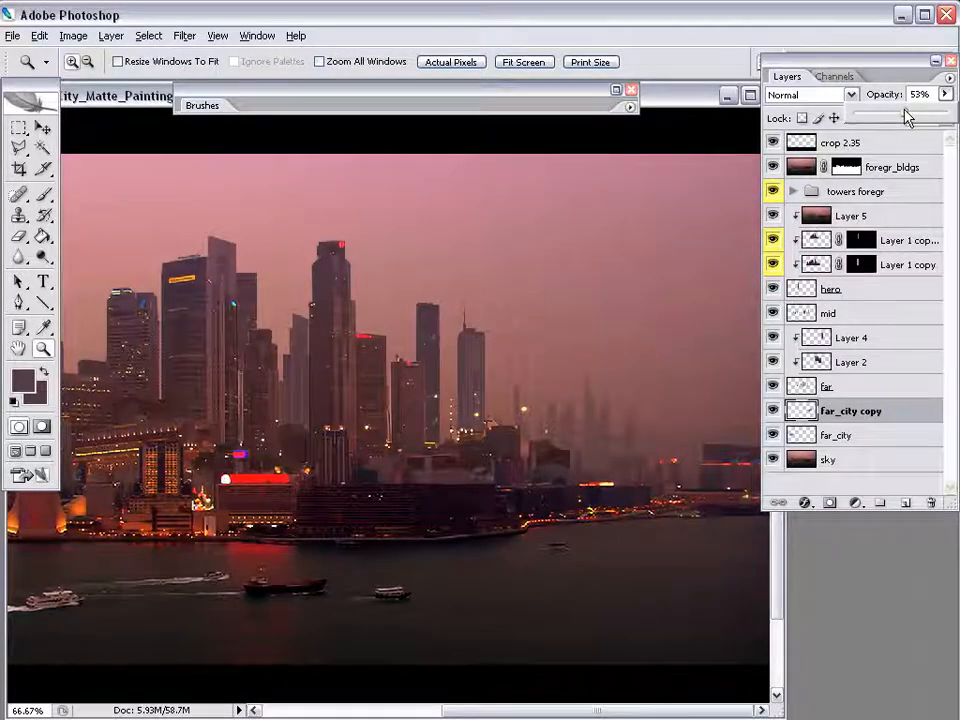
{"action": "left_click", "coordinate": [529, 519], "text": "alt"}
{"action": "left_click", "coordinate": [452, 510], "text": "alt"}
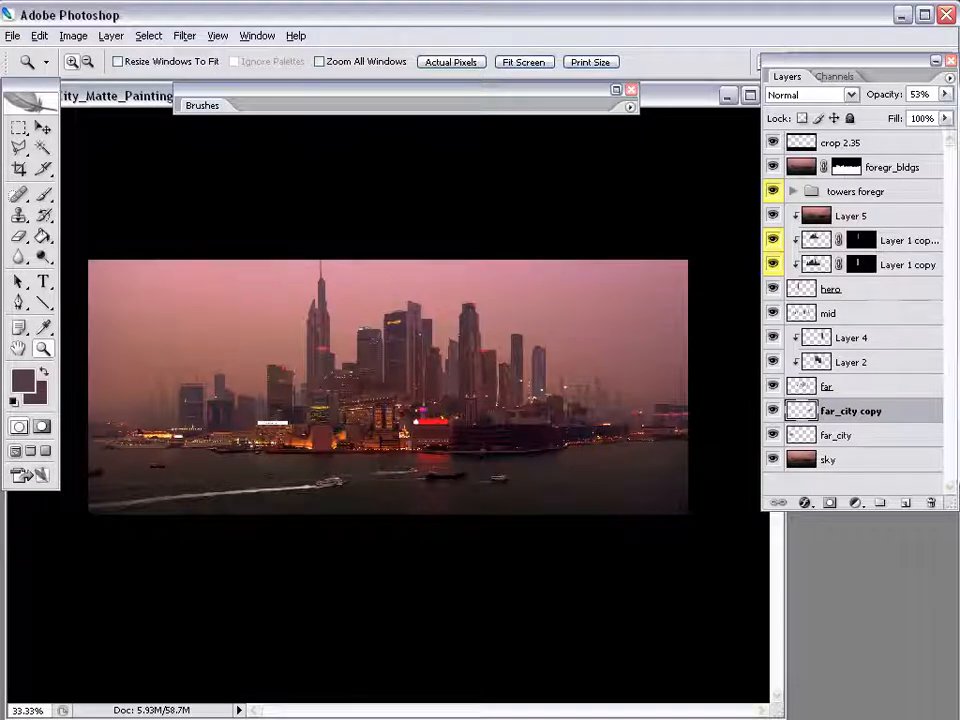
Duplicate the far_city copy layer, merge the duplicate back into it, and enlarge the merged skyline slightly.
{"action": "key", "text": "ctrl+j"}
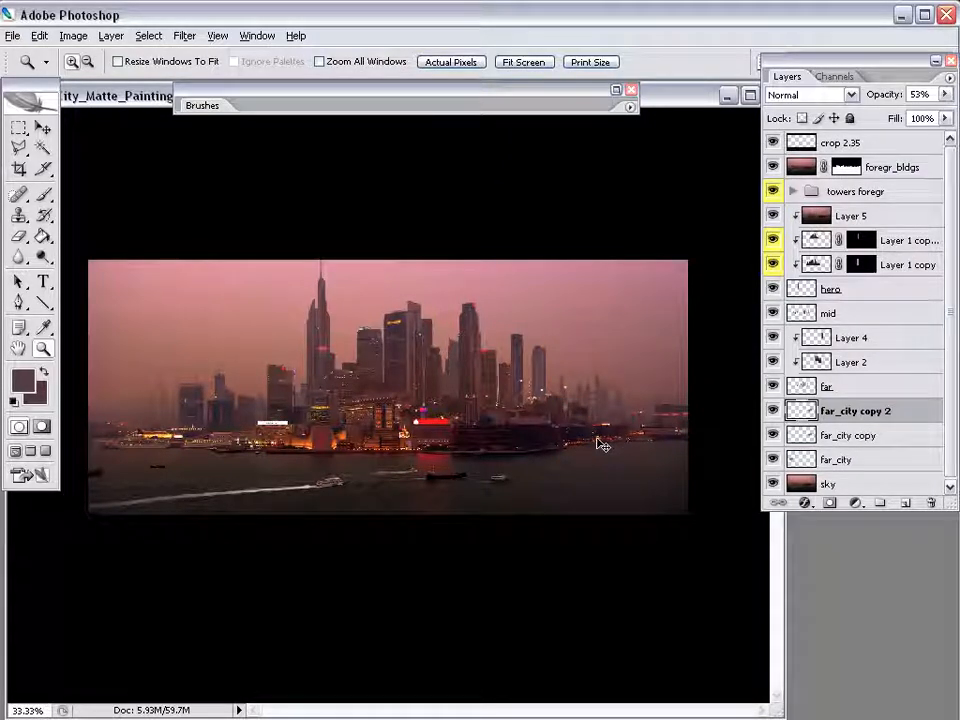
{"action": "key", "text": "ctrl+e"}
{"action": "key", "text": "ctrl+t"}
{"action": "left_click_drag", "start_coordinate": [530, 370], "coordinate": [521, 360]}
{"action": "key", "text": "Return"}
{"action": "key", "text": "z"}
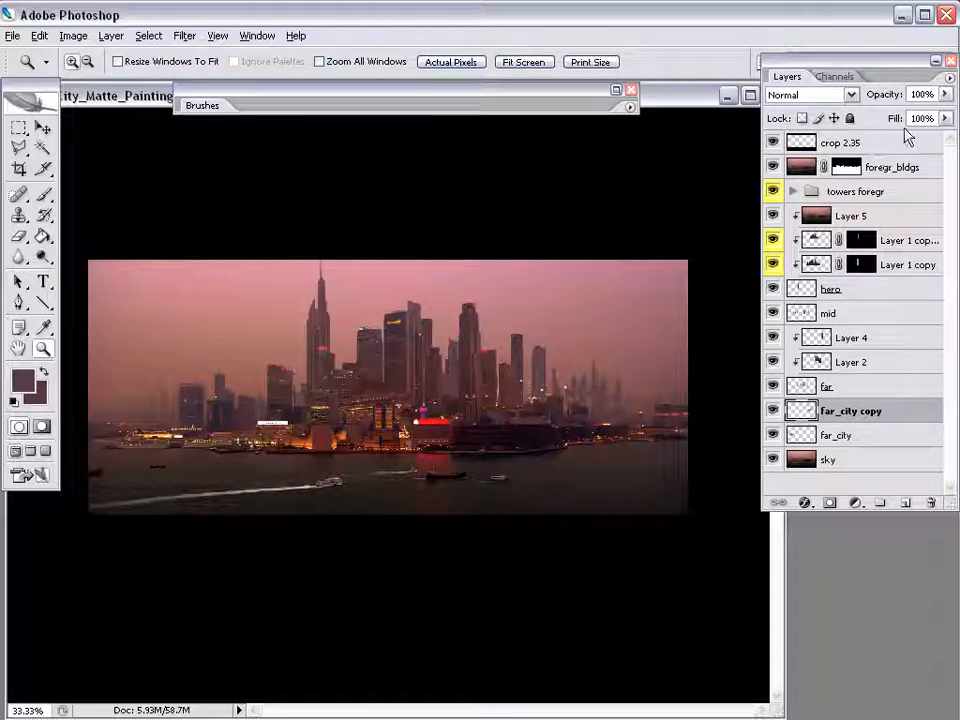
Duplicate the far_city copy layer and set the new copy's opacity to 70%.
{"action": "key", "text": "ctrl+j"}
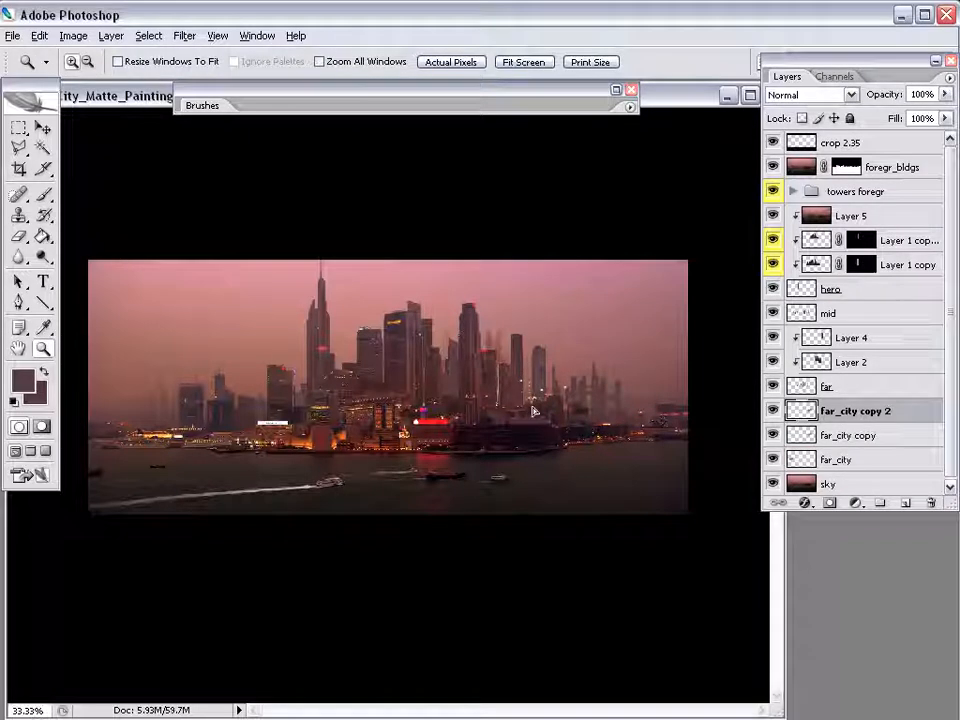
{"action": "left_click", "coordinate": [946, 94]}
{"action": "left_click_drag", "start_coordinate": [919, 118], "coordinate": [918, 117]}
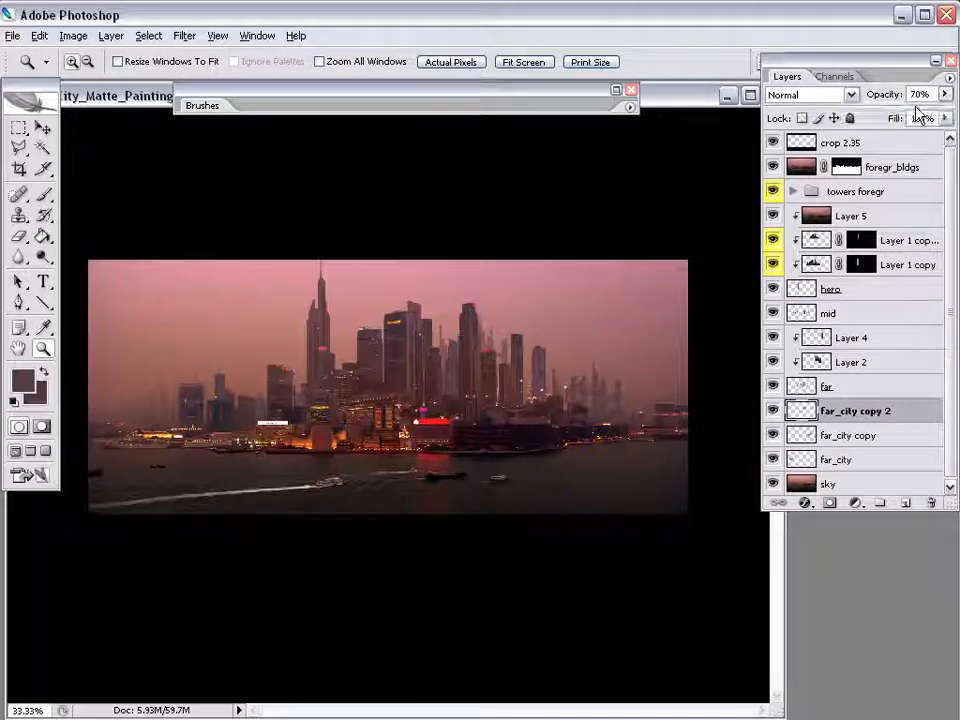
{"action": "left_click", "coordinate": [498, 388]}
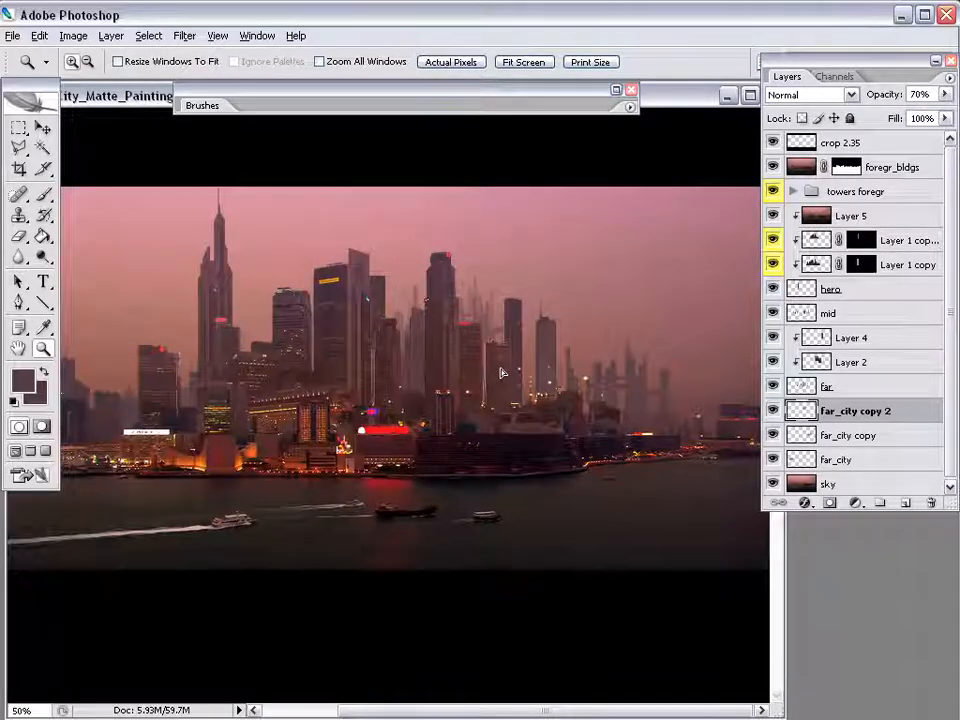
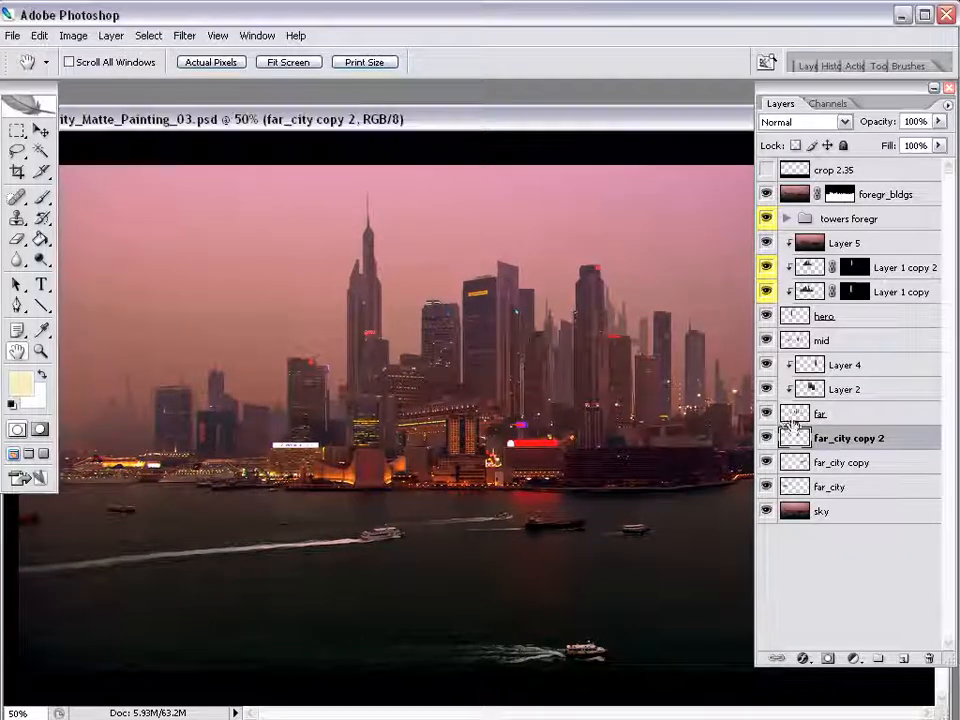
Identify the distant-city layers by toggling their visibility, and merge far_city copy 2 and far_city copy down into far_city.
{"action": "left_click", "coordinate": [791, 417]}
{"action": "left_click", "coordinate": [768, 415]}
{"action": "left_click", "coordinate": [768, 415]}
{"action": "left_click", "coordinate": [790, 438]}
{"action": "left_click", "coordinate": [766, 438]}
{"action": "left_click", "coordinate": [766, 438]}
{"action": "left_click", "coordinate": [766, 462]}
{"action": "left_click", "coordinate": [766, 462]}
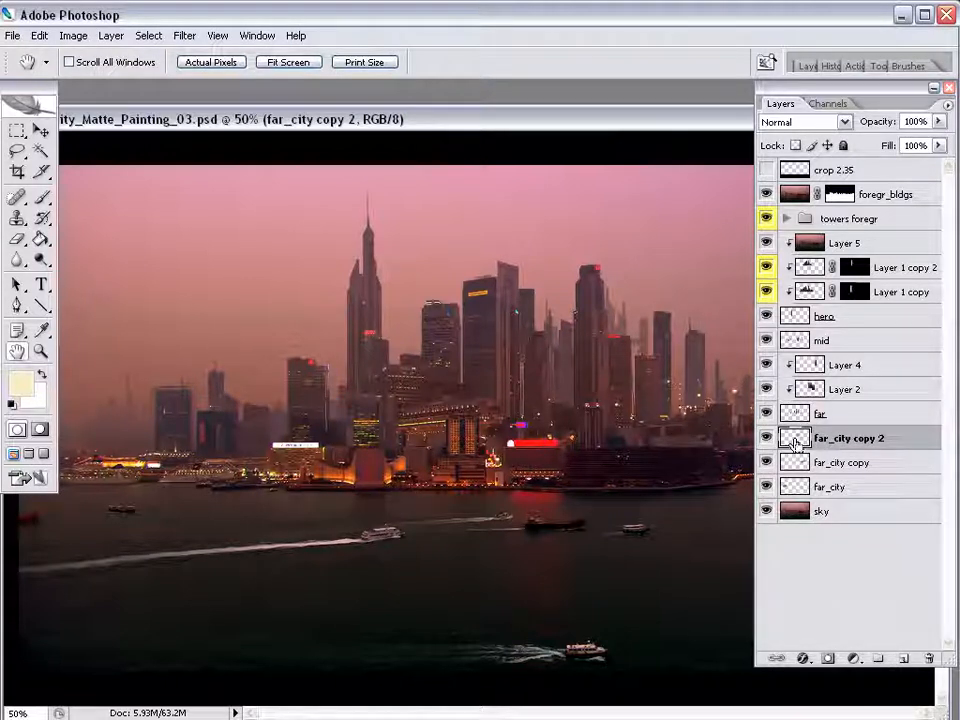
{"action": "key", "text": "ctrl+e"}
{"action": "key", "text": "ctrl+e"}
{"action": "left_click", "coordinate": [818, 416]}
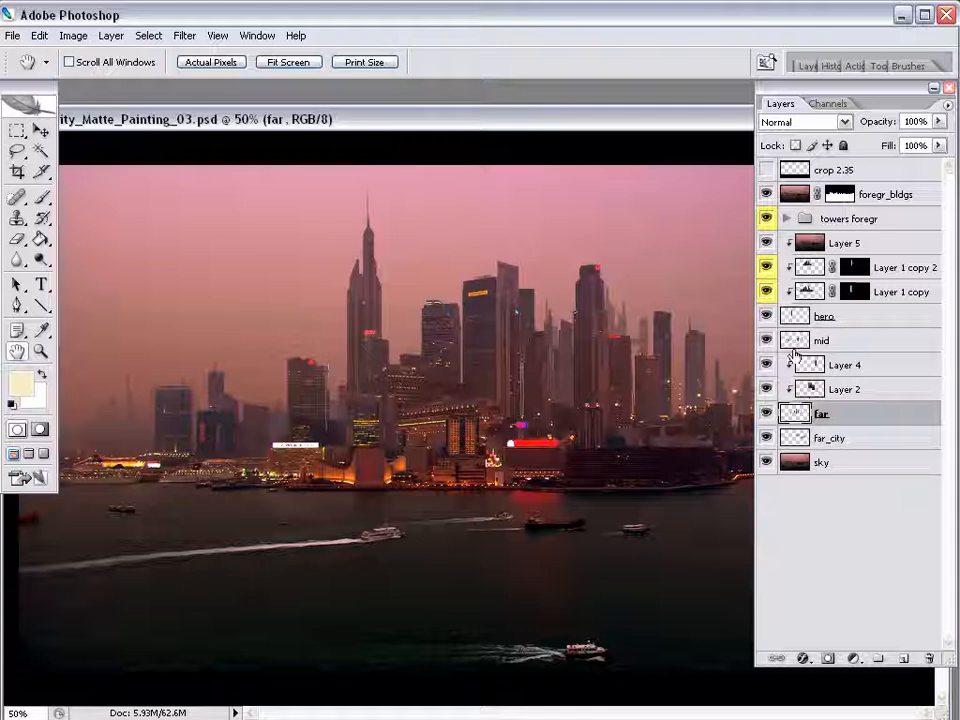
{"action": "left_click", "coordinate": [792, 346]}
{"action": "left_click", "coordinate": [765, 317]}
{"action": "left_click", "coordinate": [765, 318]}
Show only the sky layer and duplicate the image with merged layers only.
{"action": "left_click", "coordinate": [790, 462]}
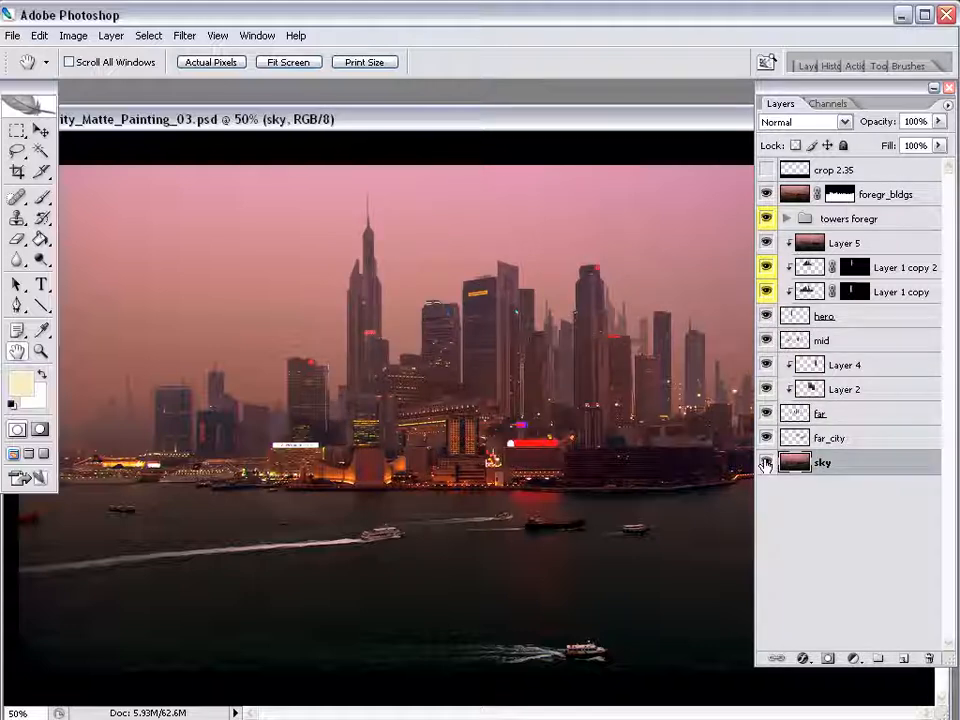
{"action": "double_click", "coordinate": [822, 463]}
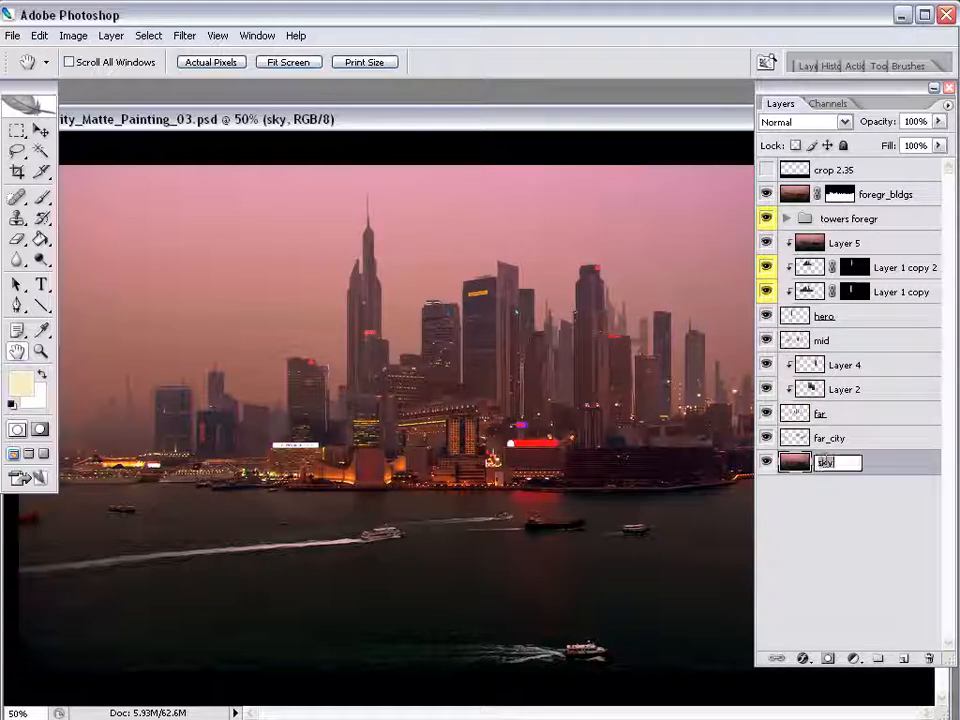
{"action": "key", "text": "Return"}
{"action": "left_click", "coordinate": [73, 35]}
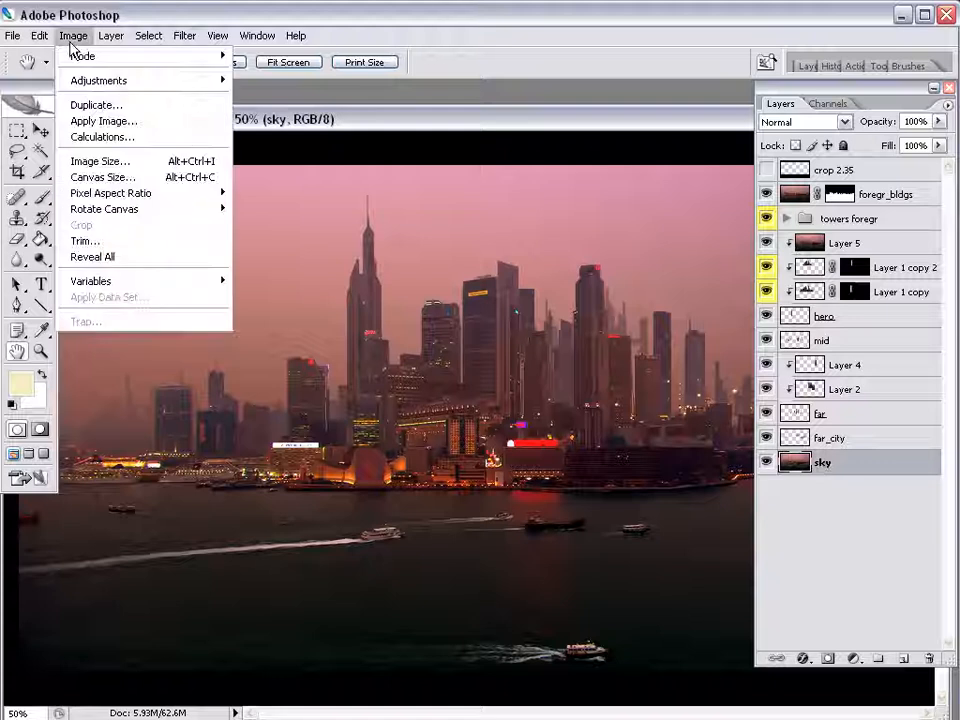
{"action": "left_click", "coordinate": [765, 467]}
{"action": "left_click", "coordinate": [765, 462], "text": "alt"}
{"action": "left_click", "coordinate": [73, 35]}
{"action": "left_click", "coordinate": [96, 104]}
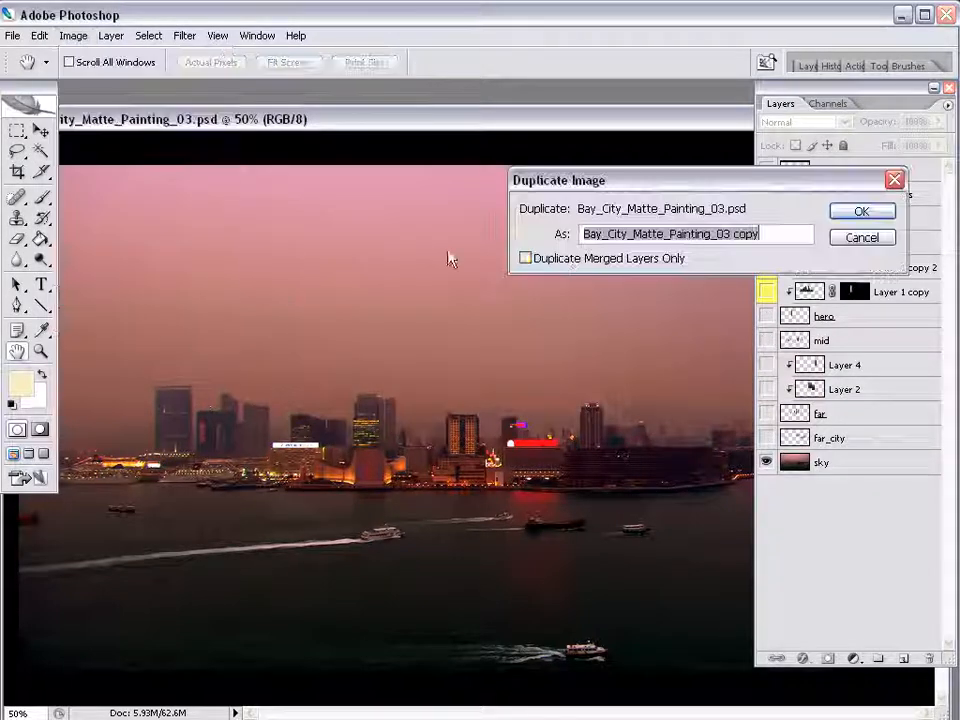
{"action": "left_click", "coordinate": [668, 260]}
{"action": "key", "text": "Return"}
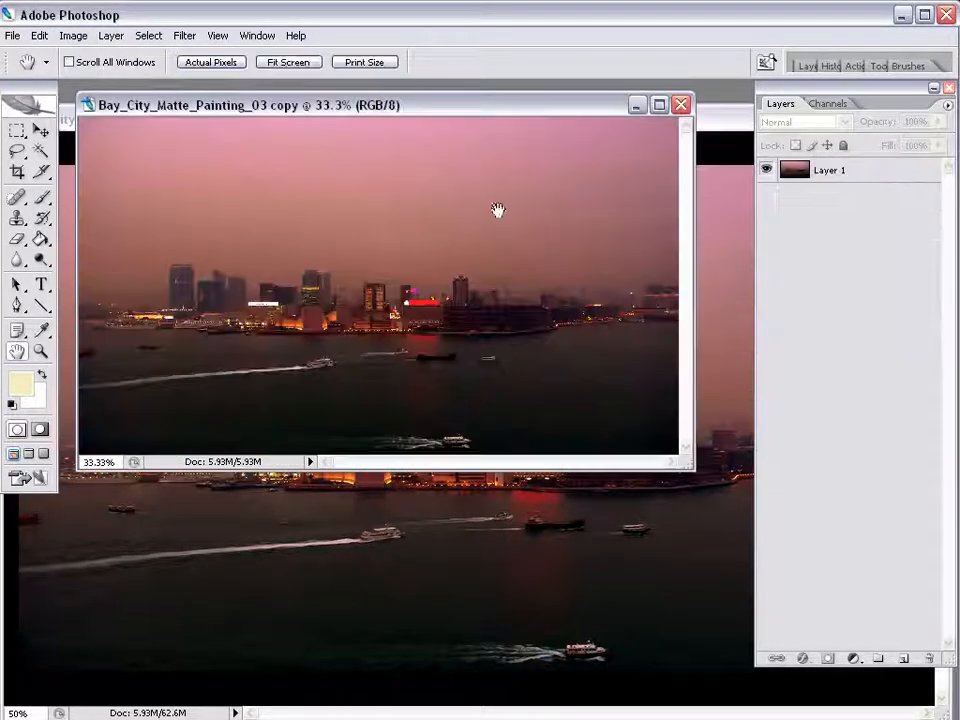
Save the sky copy as the TIFF file sky_01 in City_Aerial_Sunset's Textures folder and close it.
{"action": "left_click", "coordinate": [12, 35]}
{"action": "left_click", "coordinate": [40, 231]}
{"action": "left_click", "coordinate": [686, 391]}
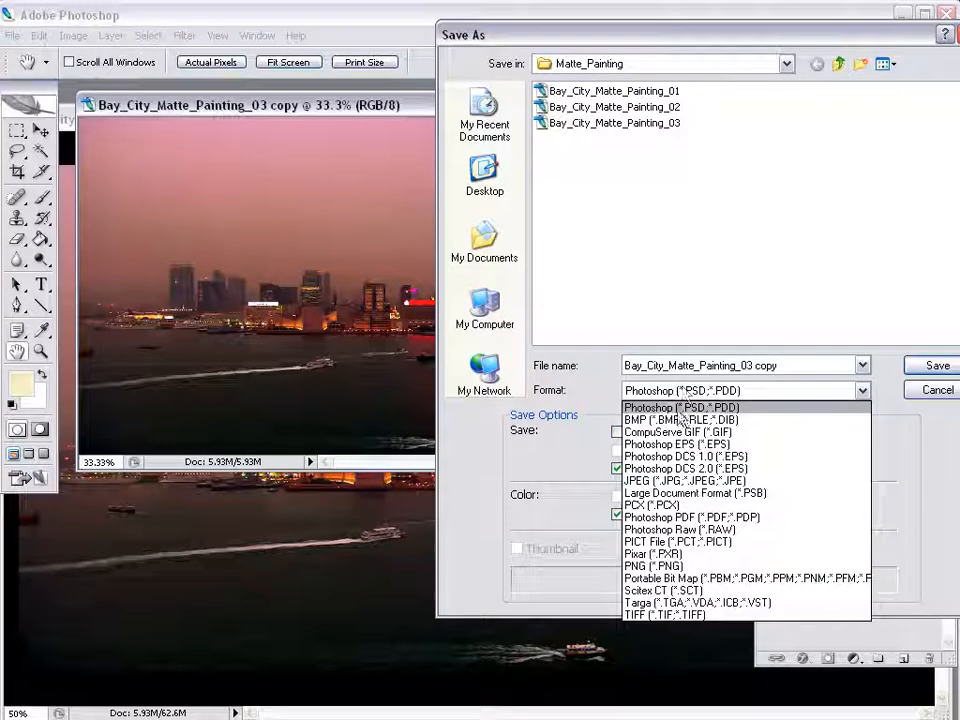
{"action": "left_click", "coordinate": [690, 614]}
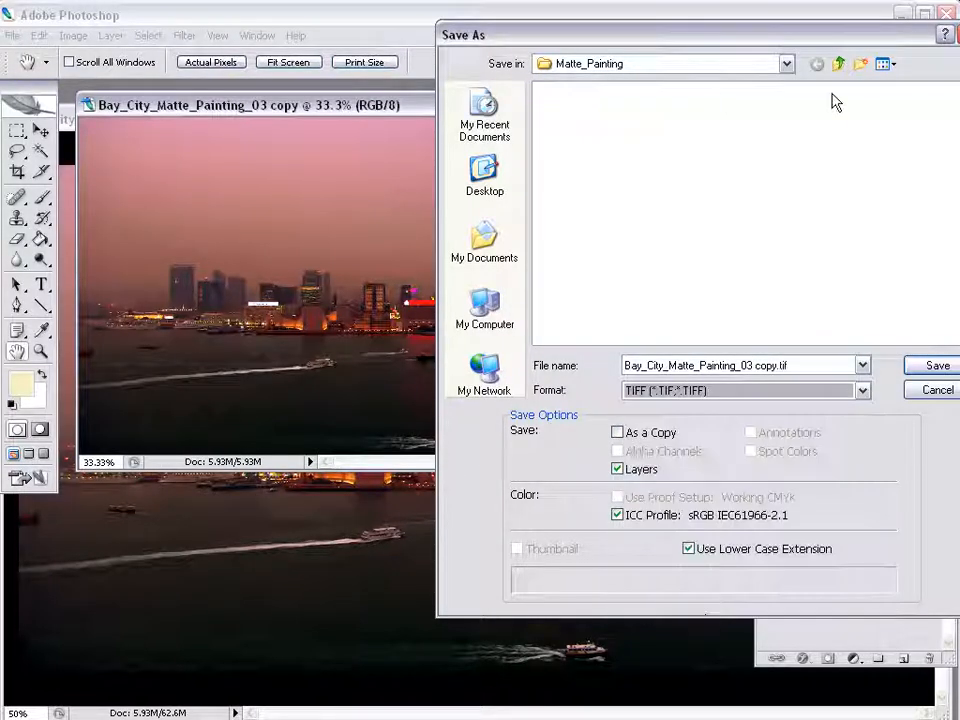
{"action": "left_click_drag", "start_coordinate": [838, 40], "coordinate": [632, 92]}
{"action": "left_click", "coordinate": [633, 109]}
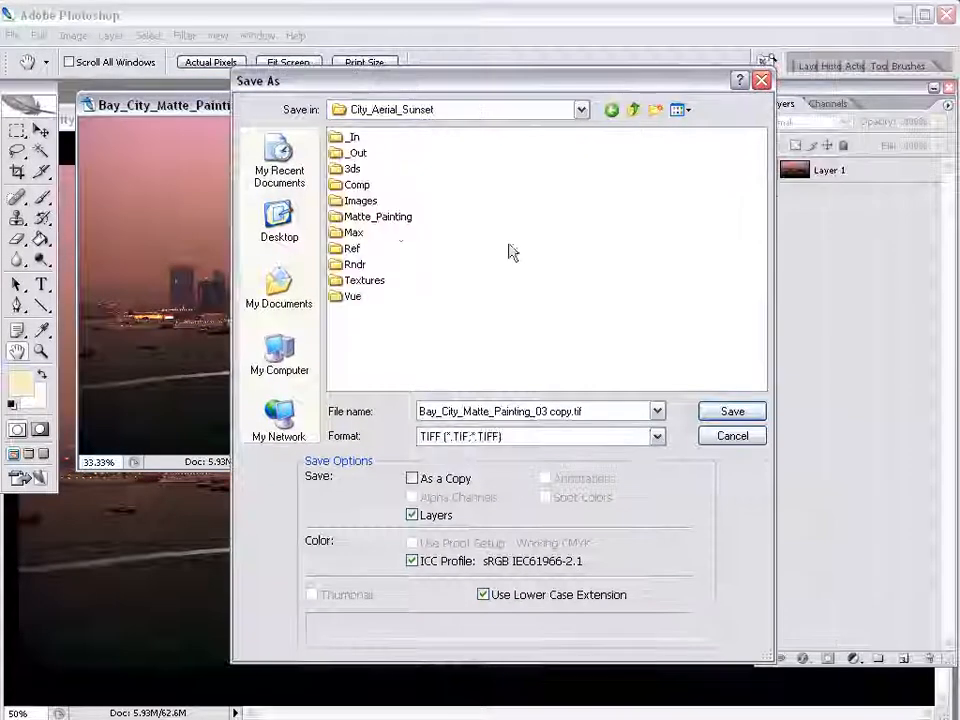
{"action": "double_click", "coordinate": [375, 281]}
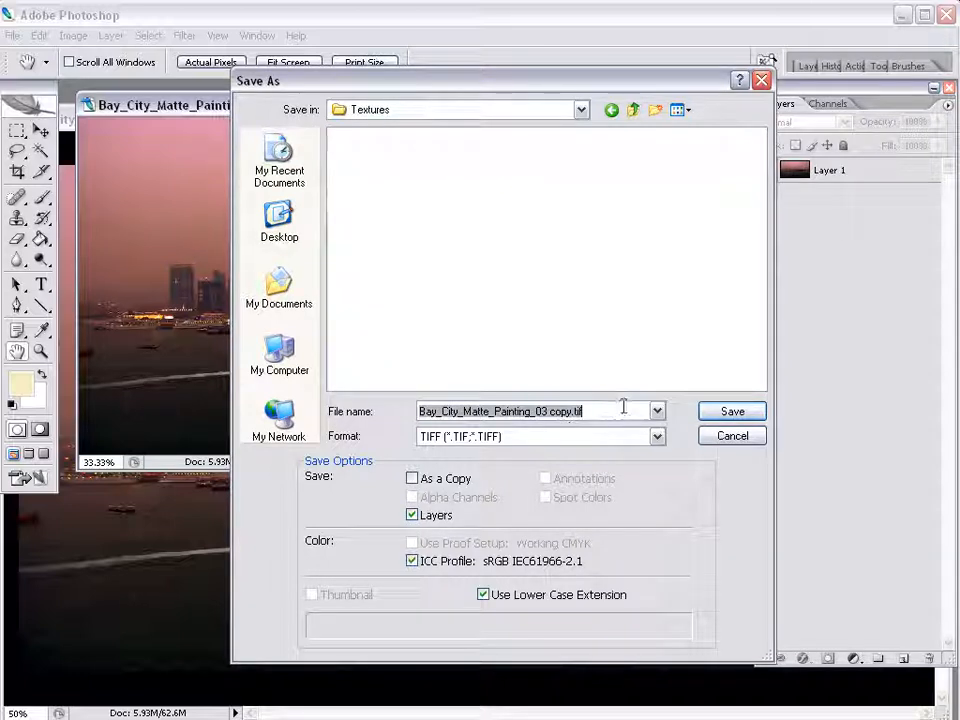
{"action": "type", "text": "sky_01"}
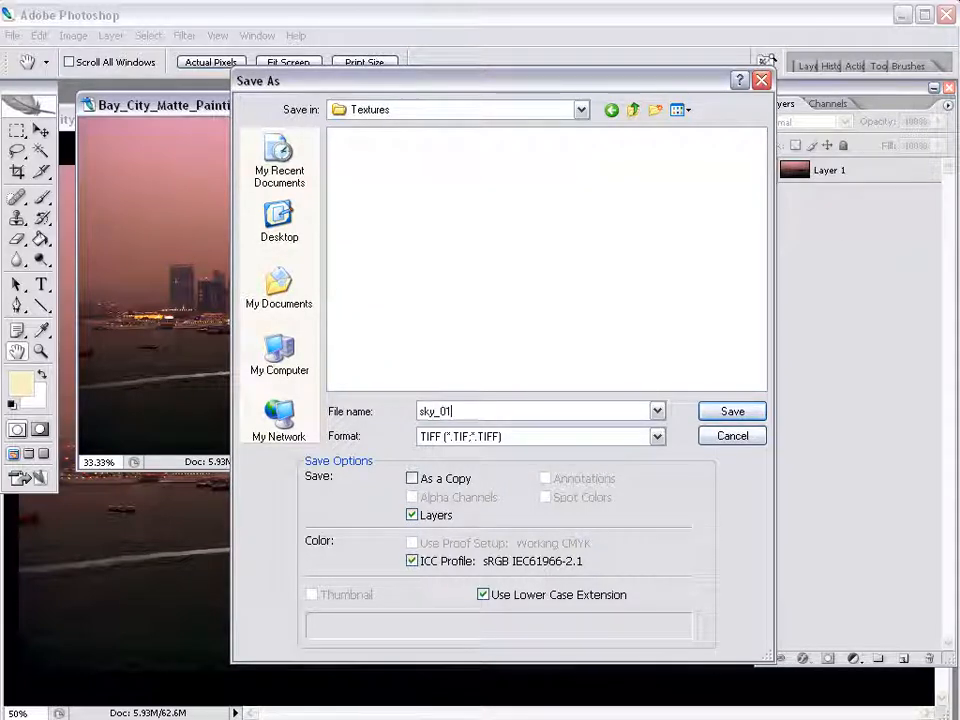
{"action": "key", "text": "Return"}
{"action": "left_click", "coordinate": [831, 97]}
{"action": "left_click", "coordinate": [440, 289]}
{"action": "key", "text": "ctrl+w"}
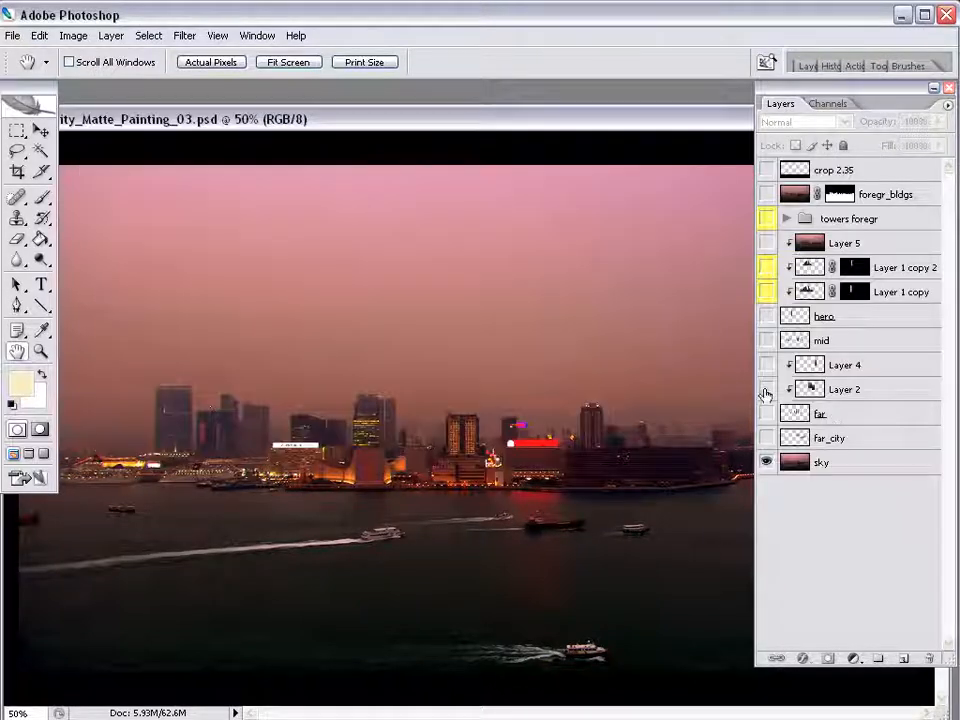
Show only the foregr_bldgs layer and duplicate the image with merged layers only.
{"action": "left_click", "coordinate": [766, 462]}
{"action": "left_click", "coordinate": [789, 196]}
{"action": "left_click", "coordinate": [73, 35]}
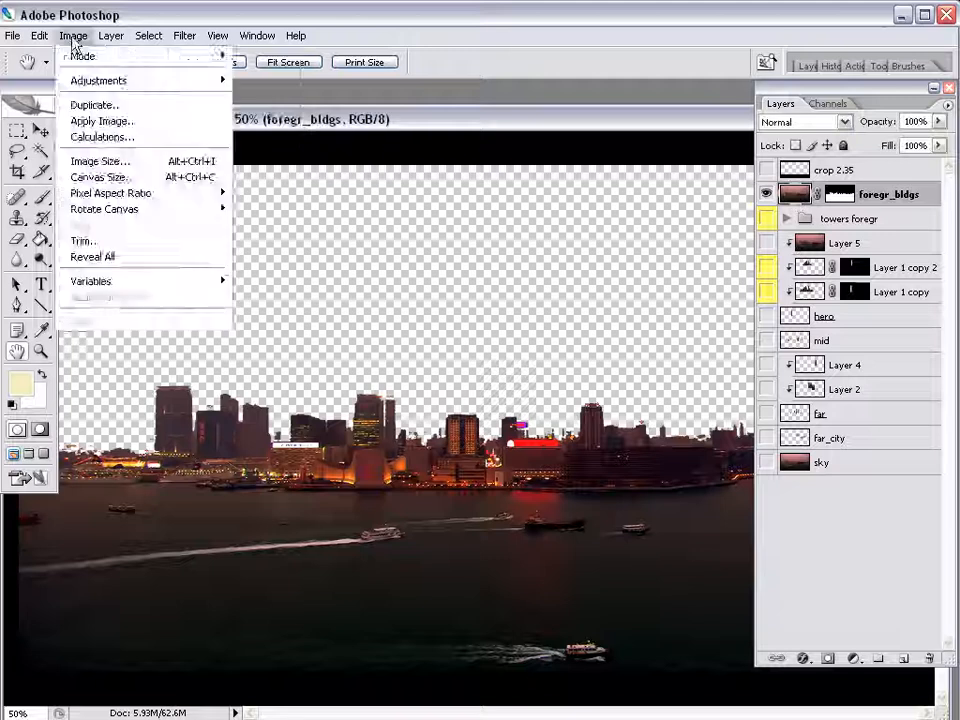
{"action": "left_click", "coordinate": [827, 103]}
{"action": "left_click", "coordinate": [73, 35]}
{"action": "left_click", "coordinate": [95, 105]}
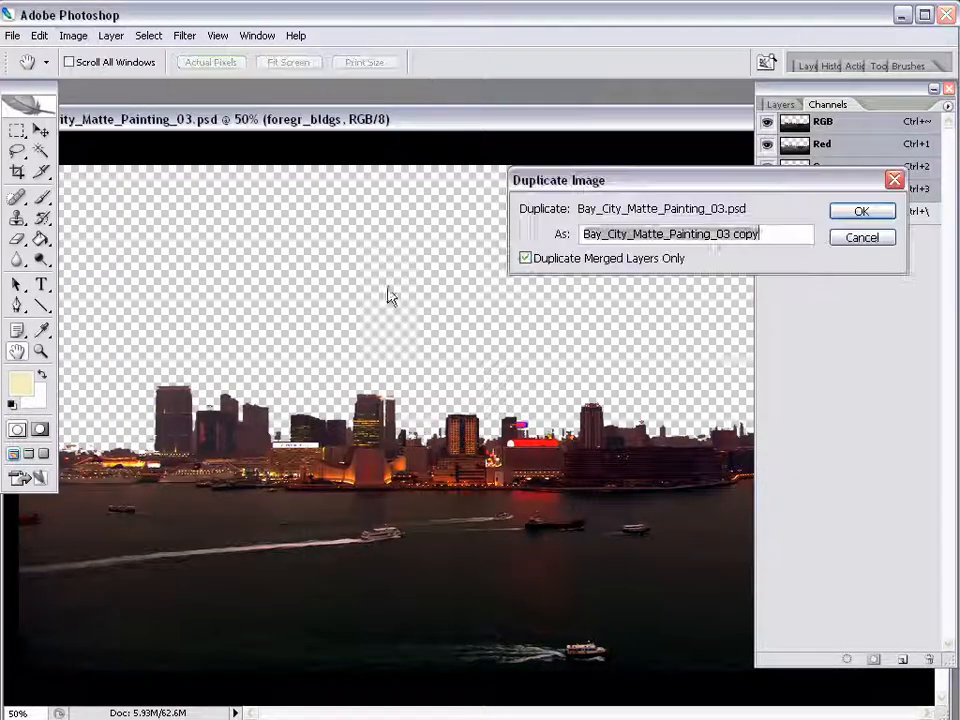
{"action": "left_click", "coordinate": [866, 212]}
Save the foreground skyline's outline selection as an alpha channel in the duplicate and deselect it.
{"action": "left_click", "coordinate": [780, 104]}
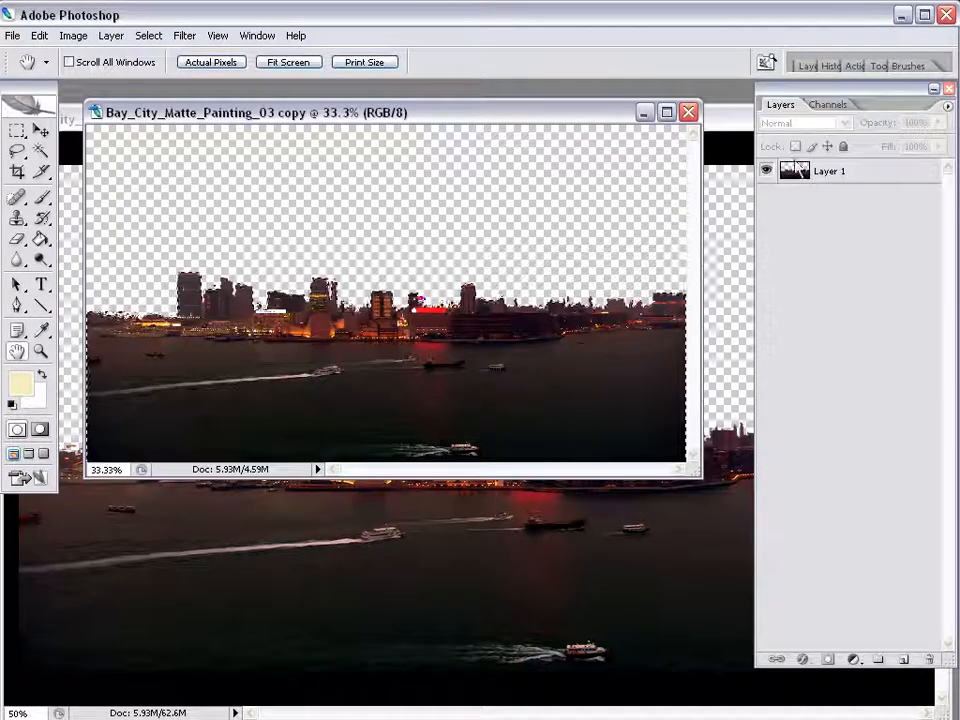
{"action": "left_click", "coordinate": [148, 35]}
{"action": "left_click", "coordinate": [193, 328]}
{"action": "key", "text": "Return"}
{"action": "key", "text": "ctrl+d"}
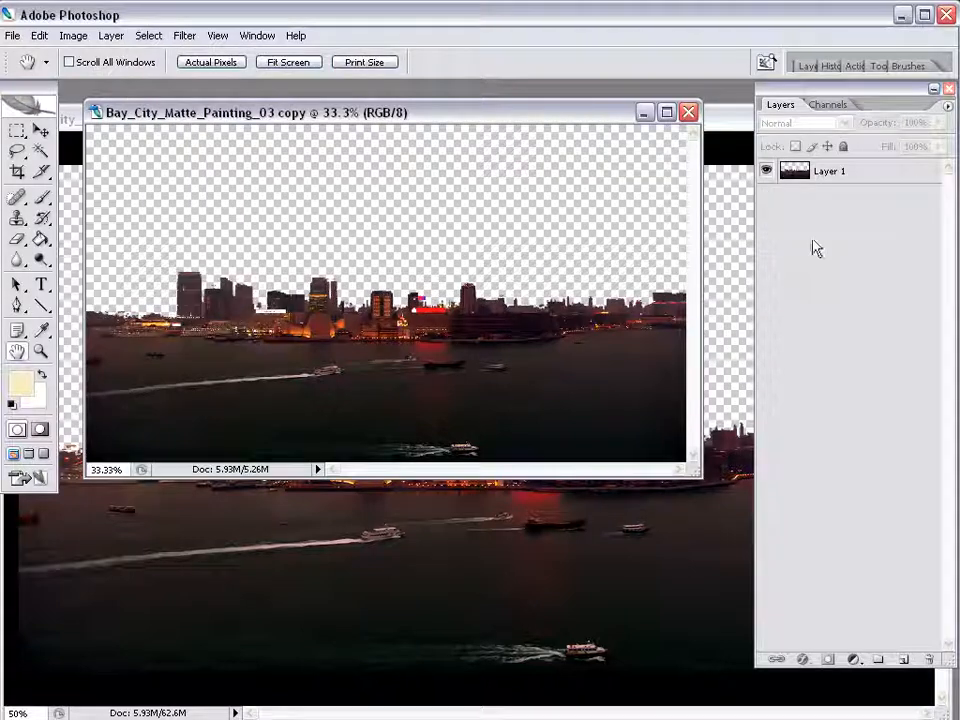
Examine the cut-out edges of the foreground towers at high magnification in an enlarged document window.
{"action": "left_click", "coordinate": [815, 170]}
{"action": "left_click", "coordinate": [827, 204]}
{"action": "key", "text": "z"}
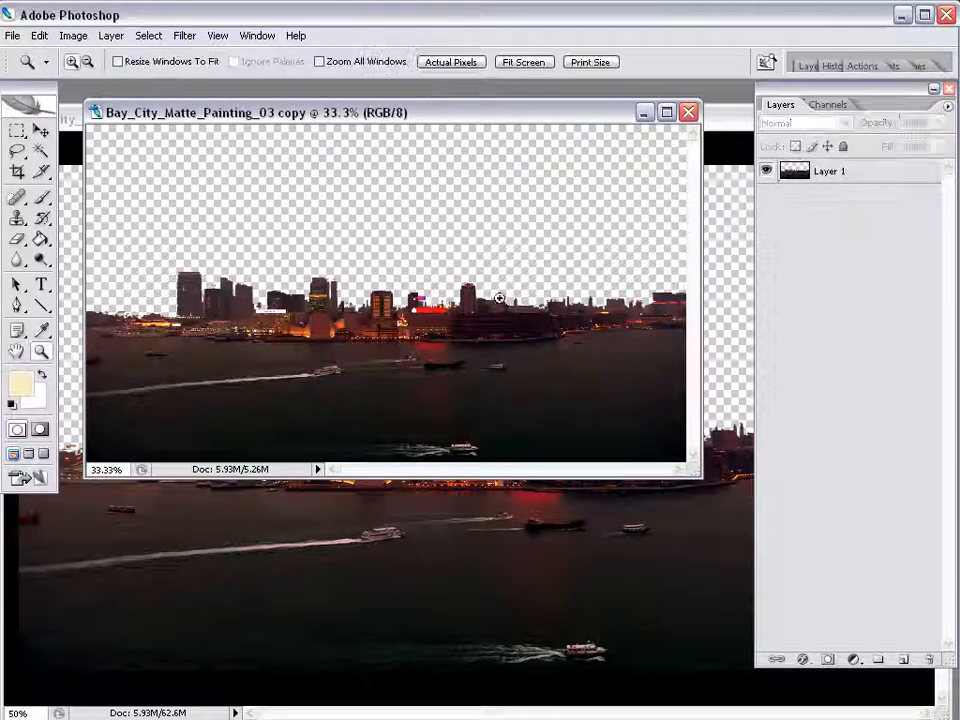
{"action": "left_click_drag", "start_coordinate": [488, 279], "coordinate": [266, 321]}
{"action": "left_click_drag", "start_coordinate": [608, 219], "coordinate": [568, 338]}
{"action": "left_click", "coordinate": [418, 342]}
{"action": "left_click_drag", "start_coordinate": [696, 472], "coordinate": [762, 677]}
{"action": "left_click_drag", "start_coordinate": [559, 429], "coordinate": [509, 598]}
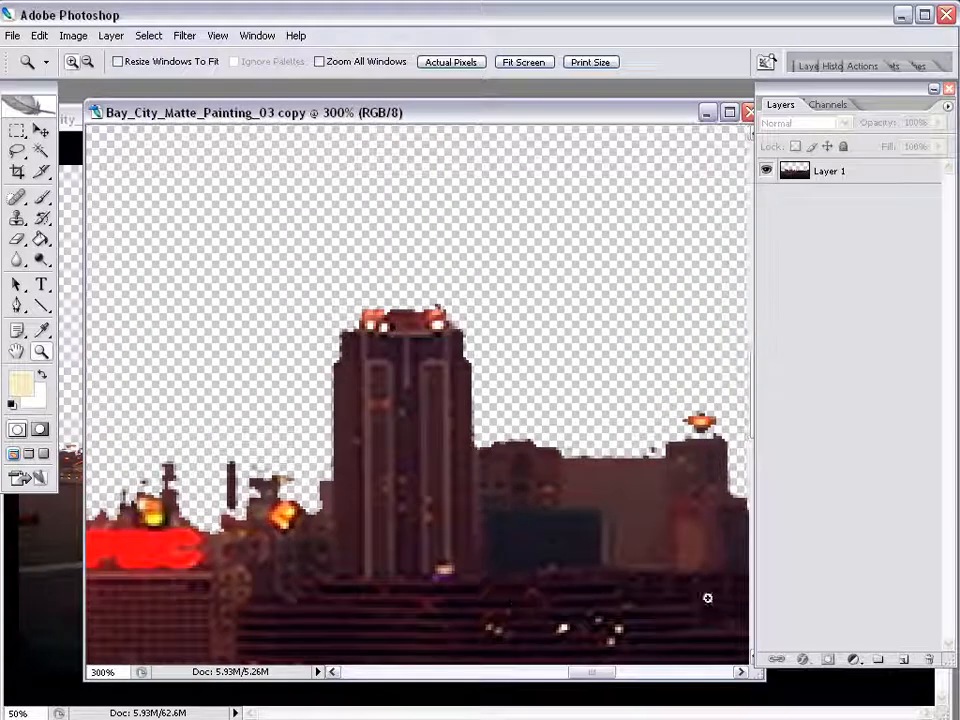
Run the MULT_n_FLATTEN action on the foreground-buildings duplicate.
{"action": "left_click", "coordinate": [858, 66]}
{"action": "left_click_drag", "start_coordinate": [868, 81], "coordinate": [604, 109]}
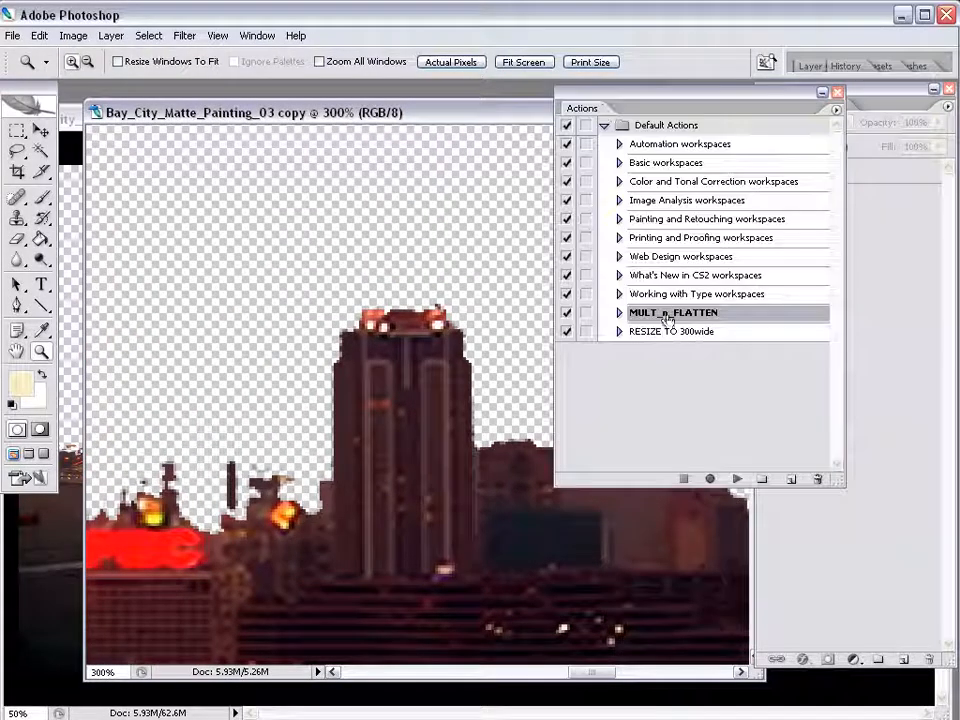
{"action": "left_click", "coordinate": [737, 480]}
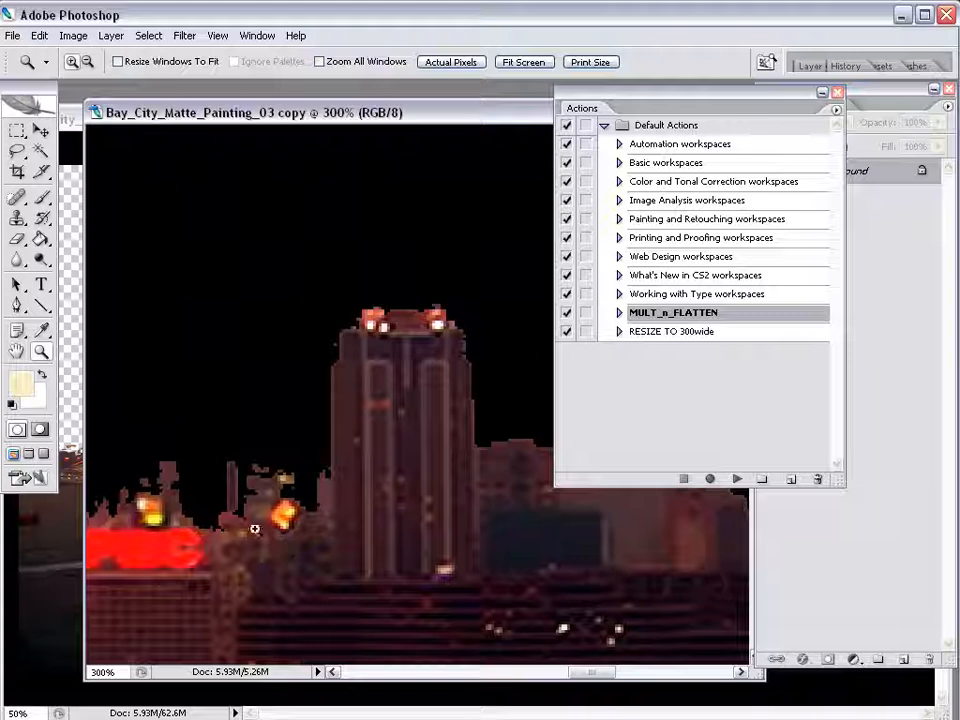
Inspect the flattened skyline's edge pixels against the black background along the foreground towers and distant buildings.
{"action": "left_click_drag", "start_coordinate": [389, 336], "coordinate": [280, 472]}
{"action": "left_click", "coordinate": [433, 398], "text": "alt"}
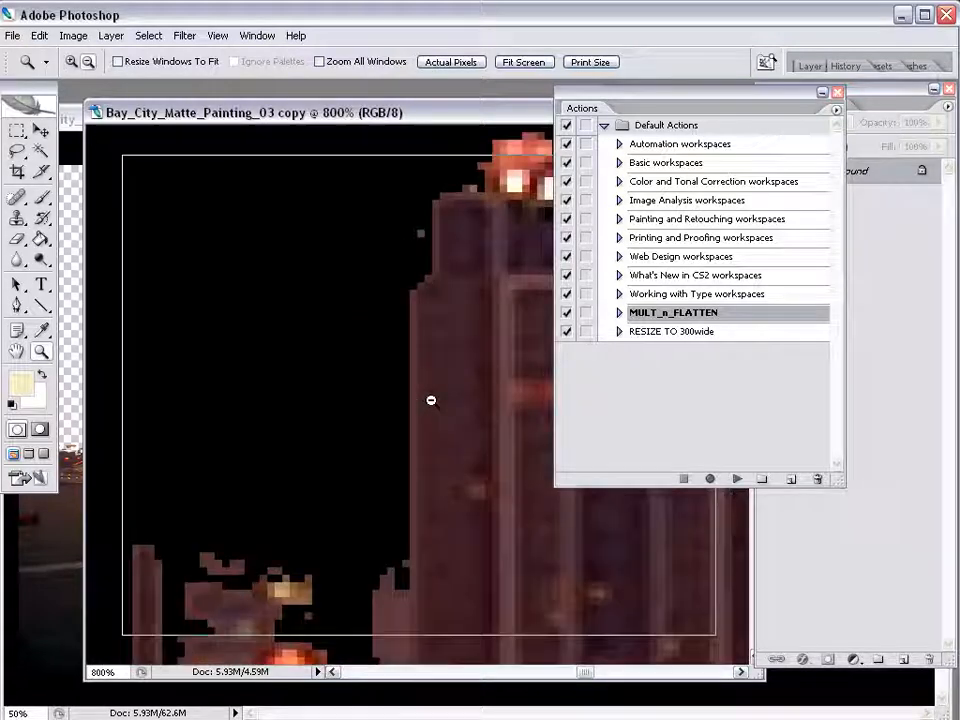
{"action": "left_click", "coordinate": [431, 399], "text": "alt"}
{"action": "left_click", "coordinate": [431, 400], "text": "alt"}
{"action": "left_click_drag", "start_coordinate": [534, 571], "coordinate": [156, 591]}
{"action": "left_click", "coordinate": [272, 518], "text": "alt"}
{"action": "key", "text": "Tab"}
{"action": "left_click_drag", "start_coordinate": [686, 529], "coordinate": [214, 544]}
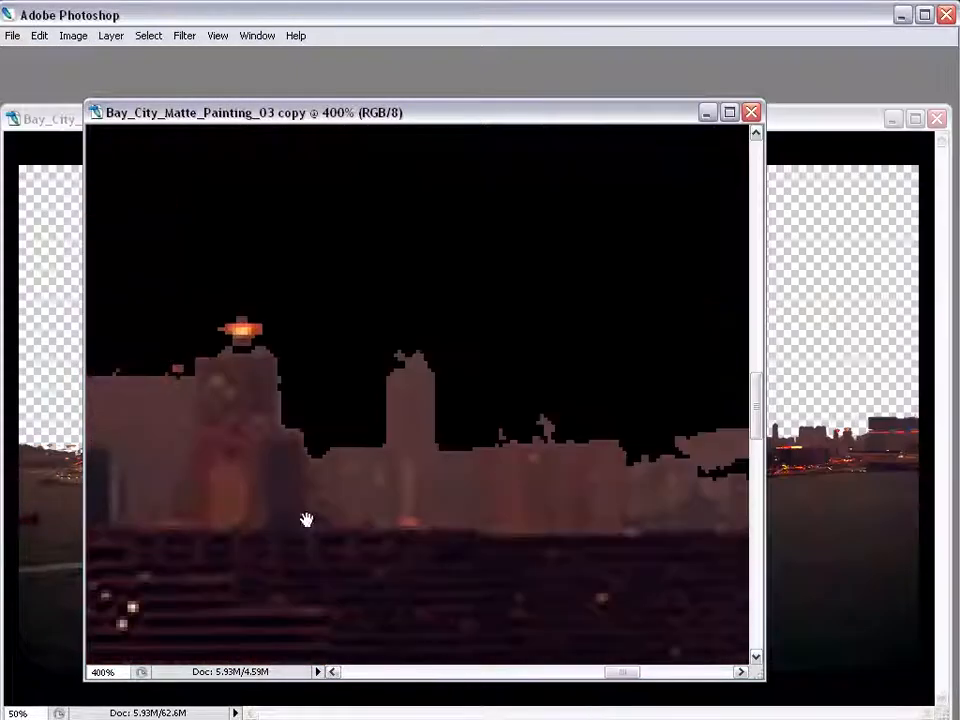
{"action": "left_click", "coordinate": [309, 483], "text": "alt"}
{"action": "left_click", "coordinate": [309, 483], "text": "alt"}
{"action": "left_click", "coordinate": [316, 492], "text": "alt"}
{"action": "left_click", "coordinate": [316, 492], "text": "alt"}
{"action": "key", "text": "Tab"}
Dock the Actions palette with Layers and Channels, and load the saved alpha channel as a selection.
{"action": "left_click_drag", "start_coordinate": [806, 99], "coordinate": [628, 97]}
{"action": "left_click_drag", "start_coordinate": [446, 110], "coordinate": [877, 104]}
{"action": "left_click", "coordinate": [828, 104]}
{"action": "left_click", "coordinate": [797, 213]}
{"action": "left_click", "coordinate": [797, 213], "text": "ctrl"}
{"action": "left_click", "coordinate": [779, 104]}
{"action": "left_click", "coordinate": [827, 104]}
{"action": "left_click", "coordinate": [819, 126]}
{"action": "left_click", "coordinate": [780, 104]}
Examine how closely the loaded selection follows the edges of the foreground skyline.
{"action": "left_click_drag", "start_coordinate": [538, 287], "coordinate": [375, 424]}
{"action": "left_click_drag", "start_coordinate": [555, 197], "coordinate": [198, 439]}
{"action": "left_click", "coordinate": [429, 430]}
{"action": "left_click", "coordinate": [450, 422], "text": "alt"}
{"action": "left_click", "coordinate": [451, 424], "text": "alt"}
{"action": "left_click", "coordinate": [451, 424], "text": "alt"}
{"action": "left_click", "coordinate": [450, 423], "text": "alt"}
{"action": "left_click", "coordinate": [448, 422], "text": "alt"}
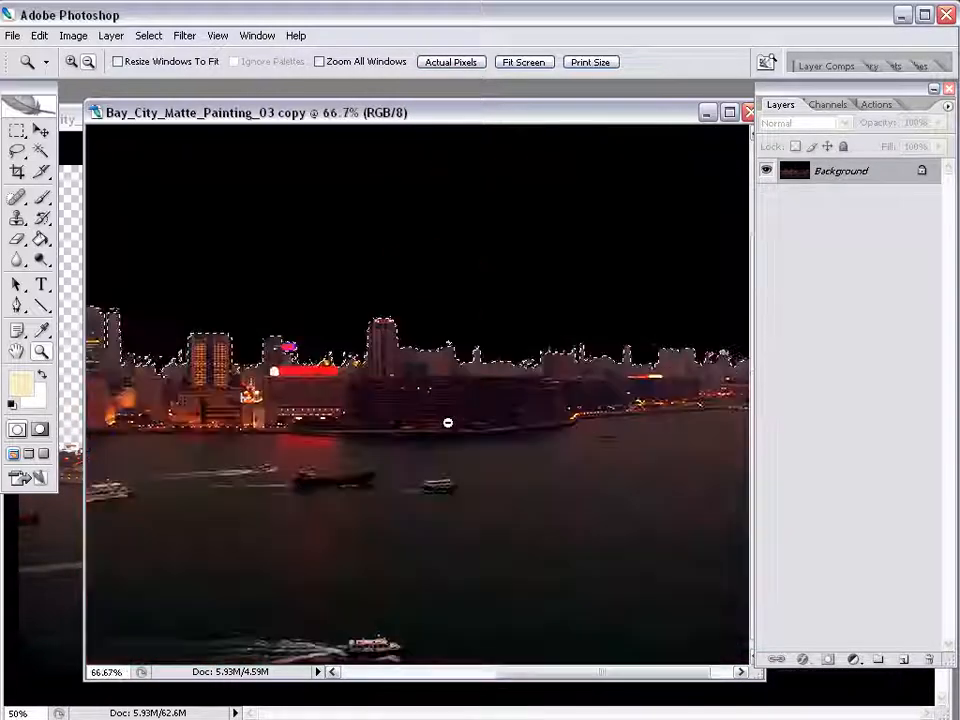
Save the flattened foreground image with its alpha channel as the uncompressed TIFF foregr_bldgs_01 in the Textures folder.
{"action": "left_click", "coordinate": [13, 38]}
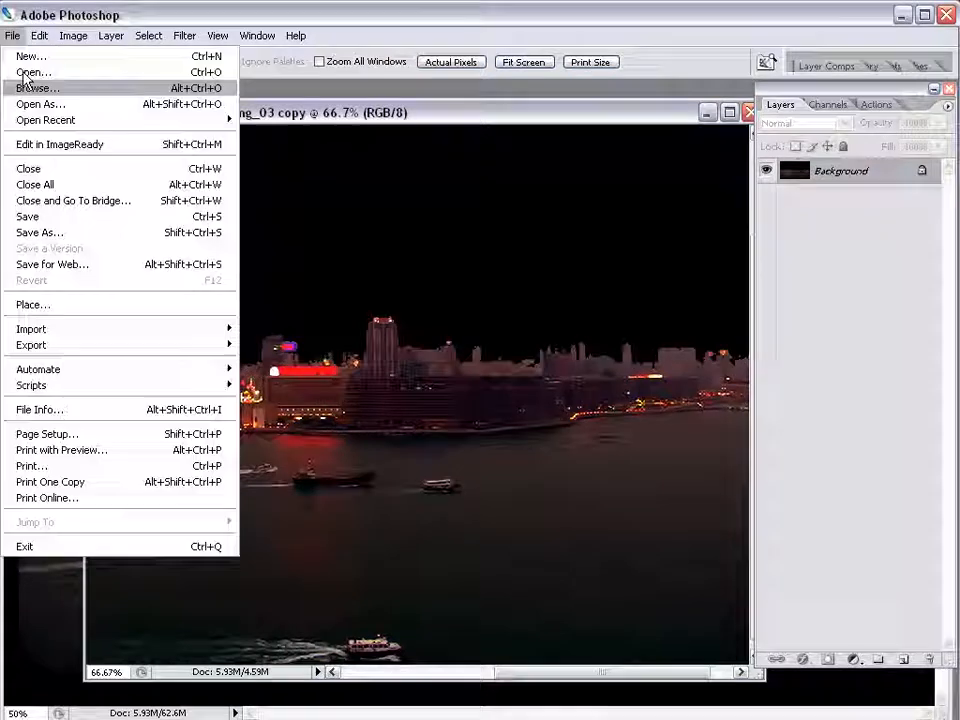
{"action": "left_click", "coordinate": [40, 232]}
{"action": "left_click", "coordinate": [525, 437]}
{"action": "left_click", "coordinate": [503, 662]}
{"action": "left_click", "coordinate": [605, 408]}
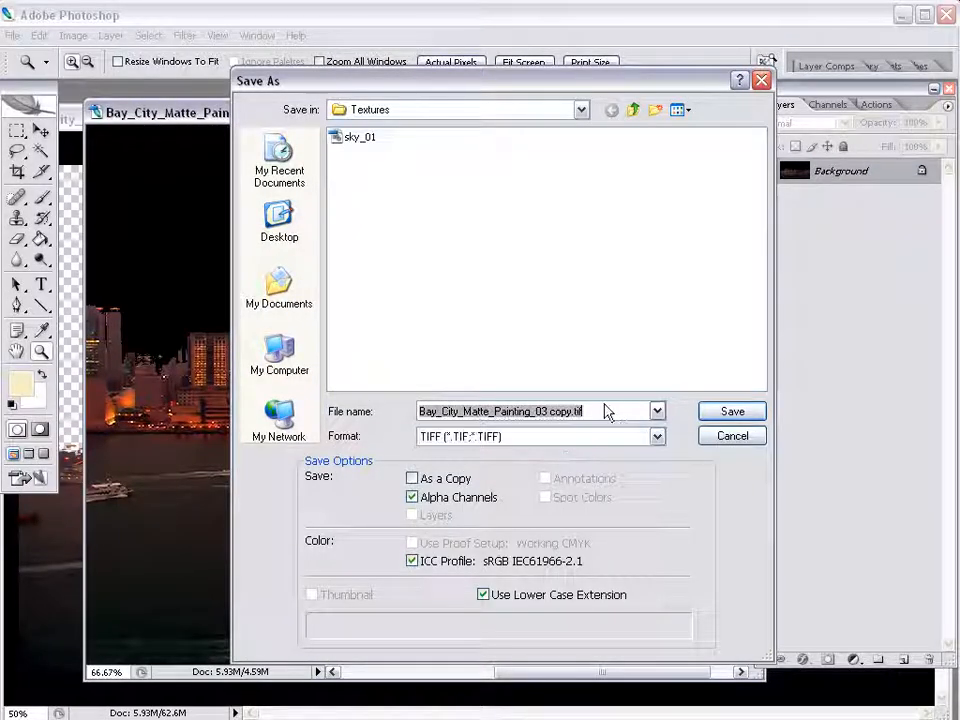
{"action": "type", "text": "foregr_bldgs_01"}
{"action": "key", "text": "Return"}
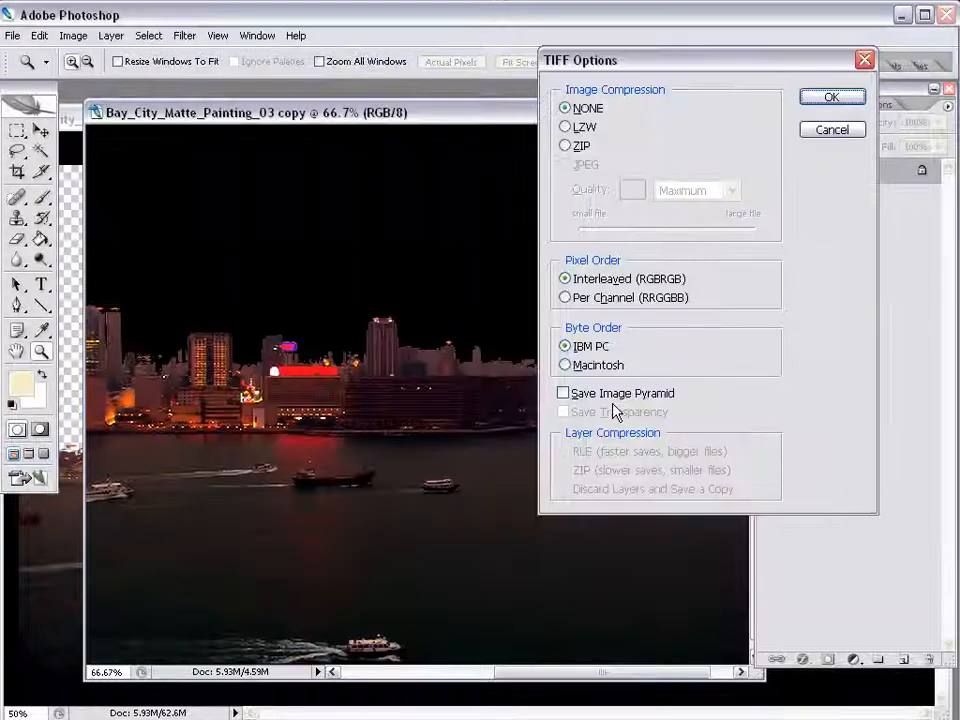
{"action": "key", "text": "Return"}
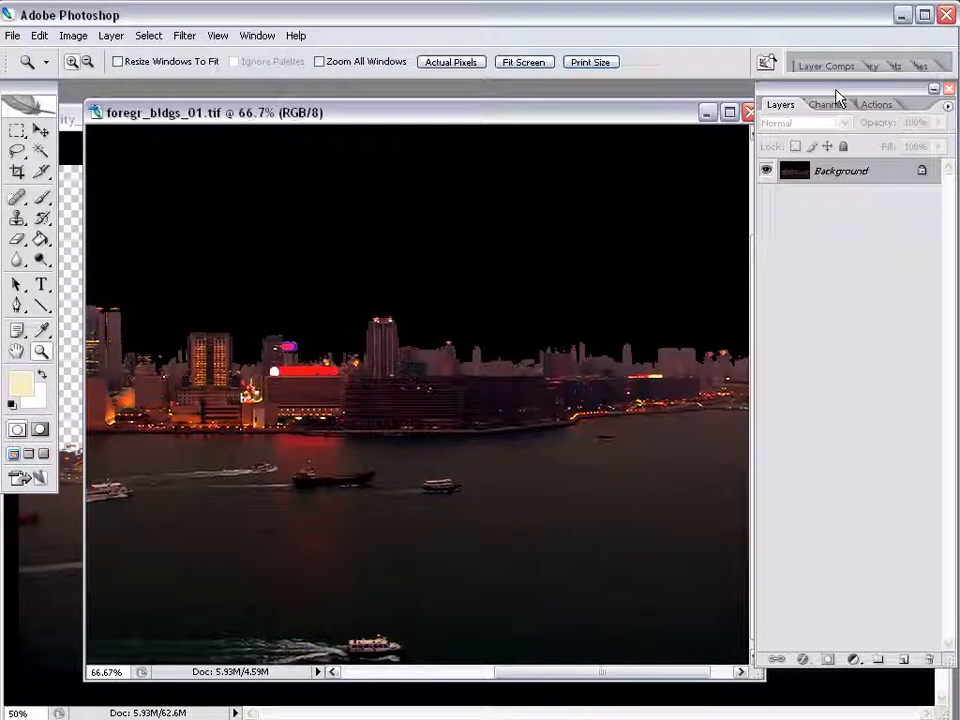